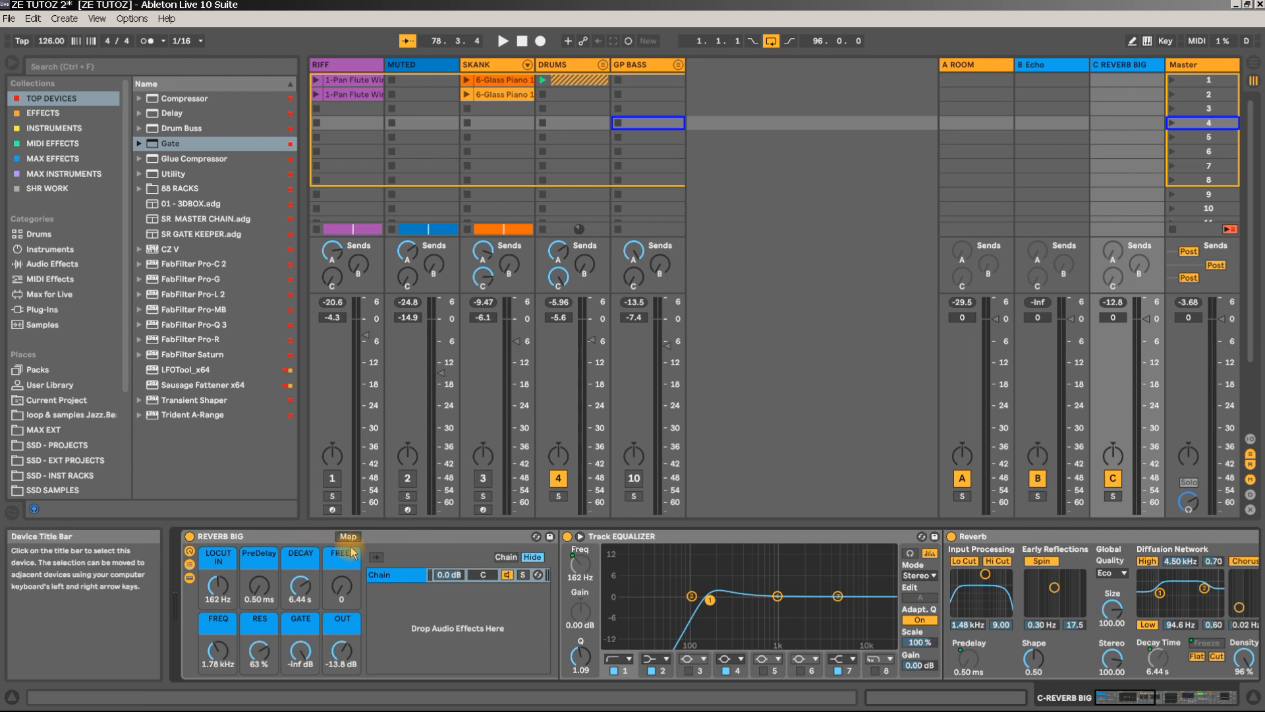
Review the REVERB BIG rack's macro mappings and set its GATE macro to -14.3 dB.
drag(301, 651, 301, 632)
click(348, 536)
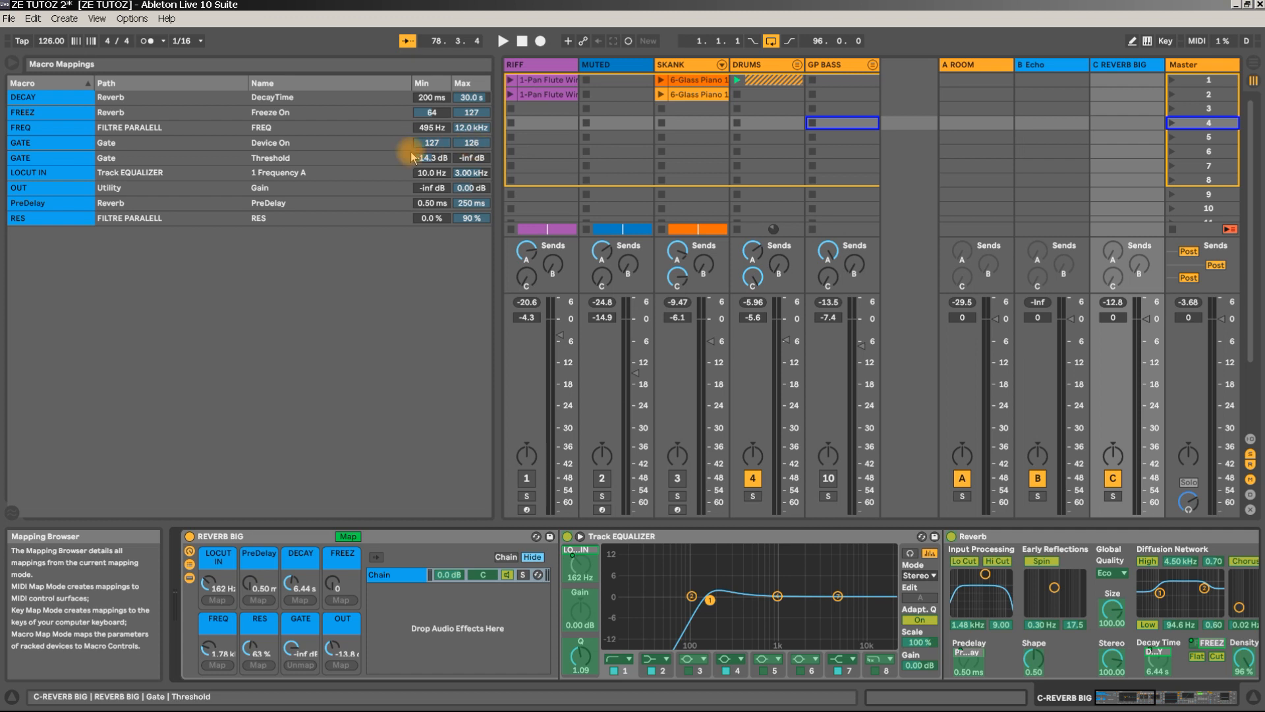
click(291, 652)
drag(291, 657, 290, 679)
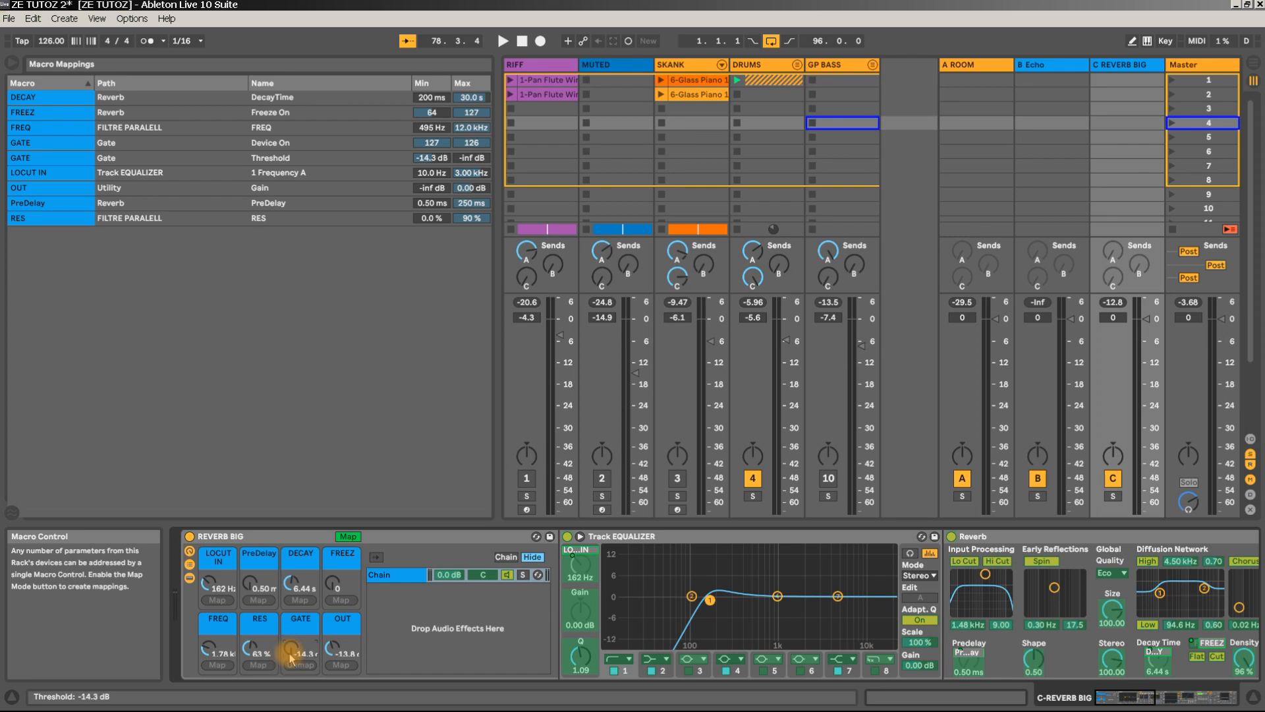
click(350, 536)
Play the set while raising the REVERB BIG rack's GATE macro to -inf dB.
key(space)
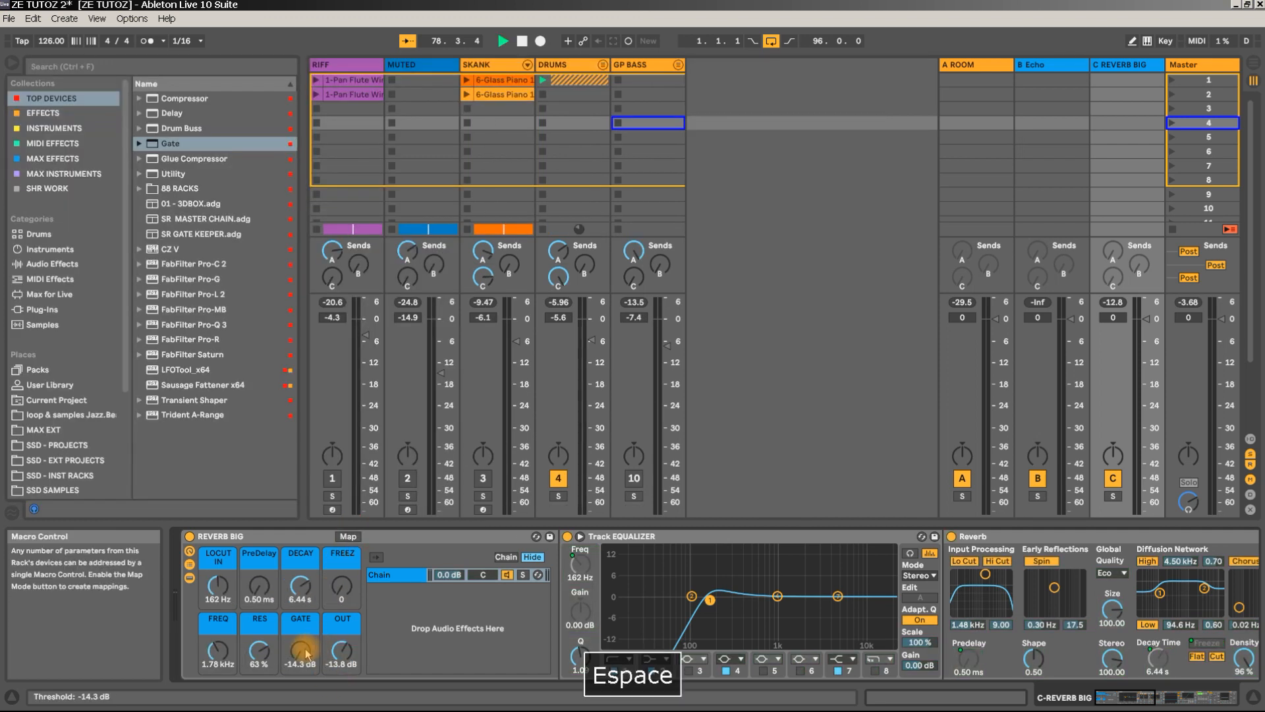
drag(305, 653, 305, 560)
key(space)
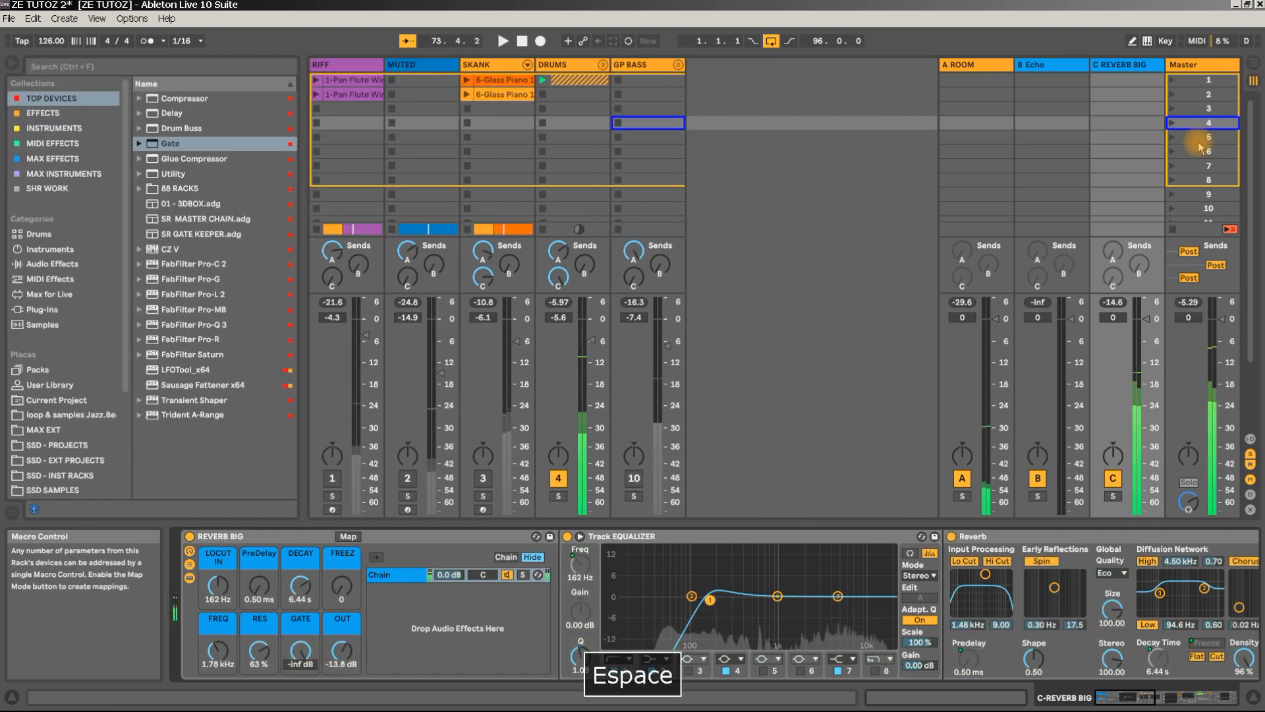
Reset the SKANK and DRUMS sends to C REVERB BIG to -inf dB, and raise the DRUMS send to B Echo during playback.
double_click(483, 281)
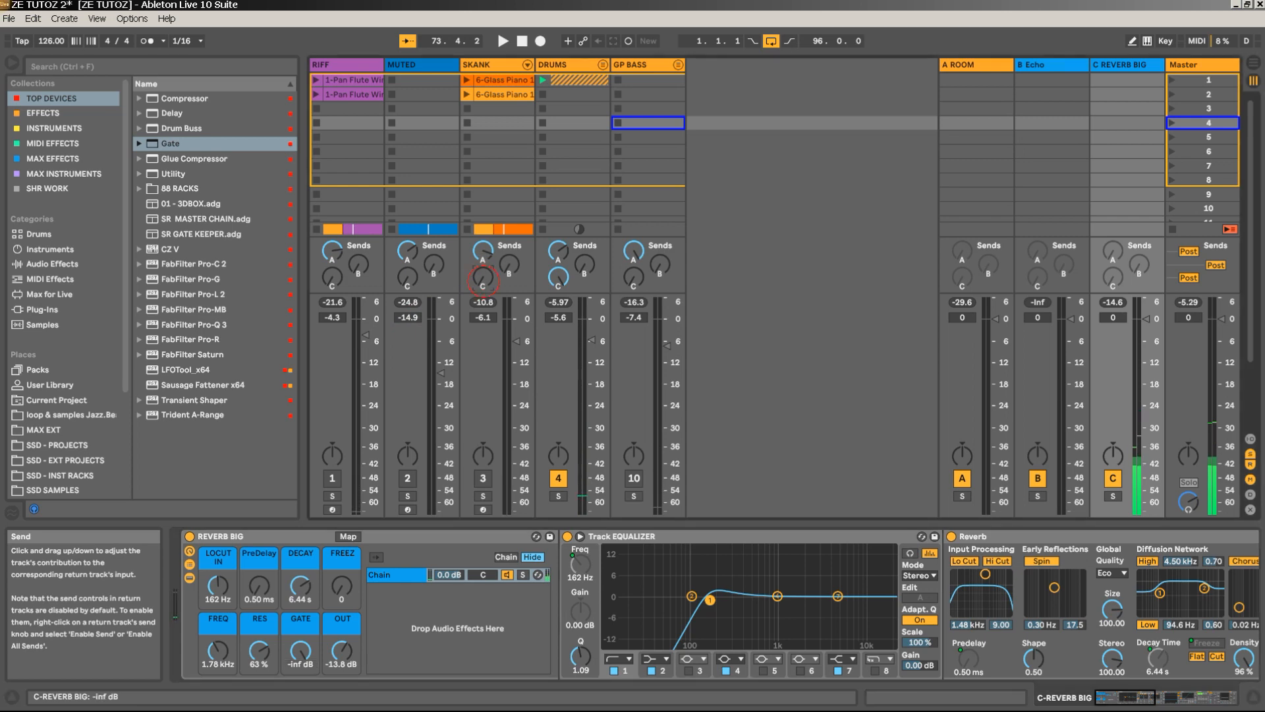
double_click(558, 285)
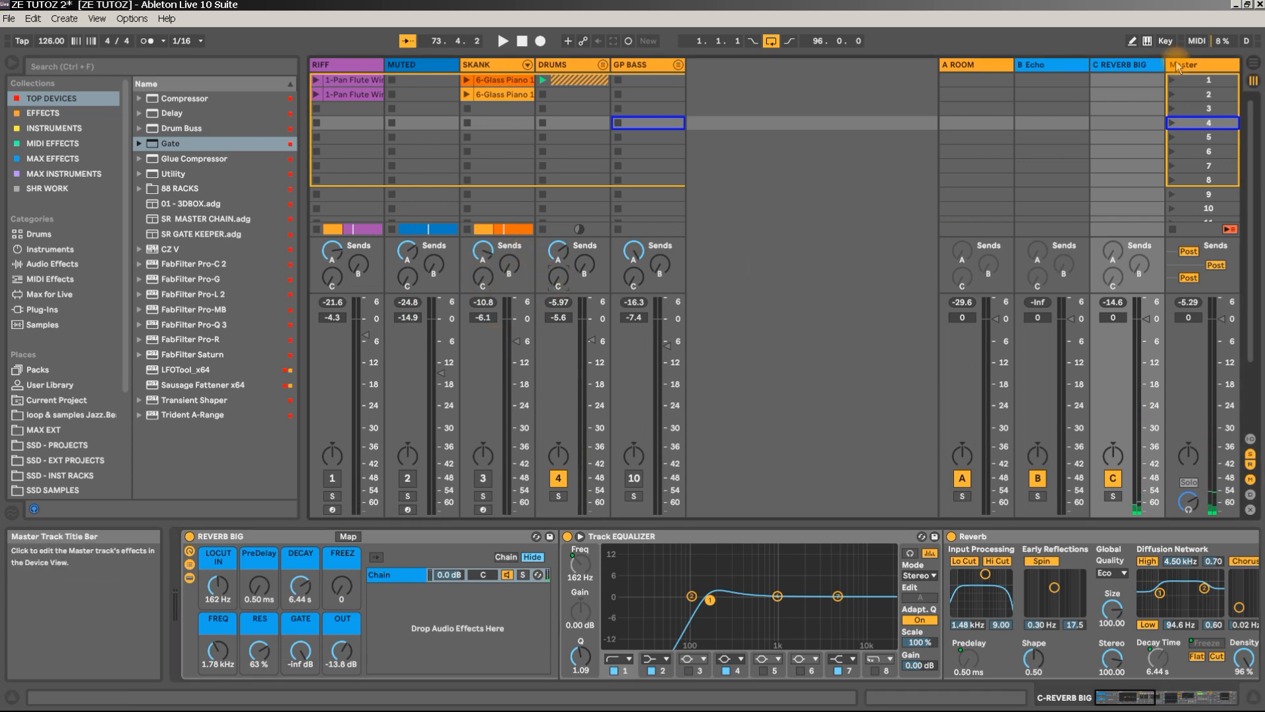
click(1050, 206)
key(space)
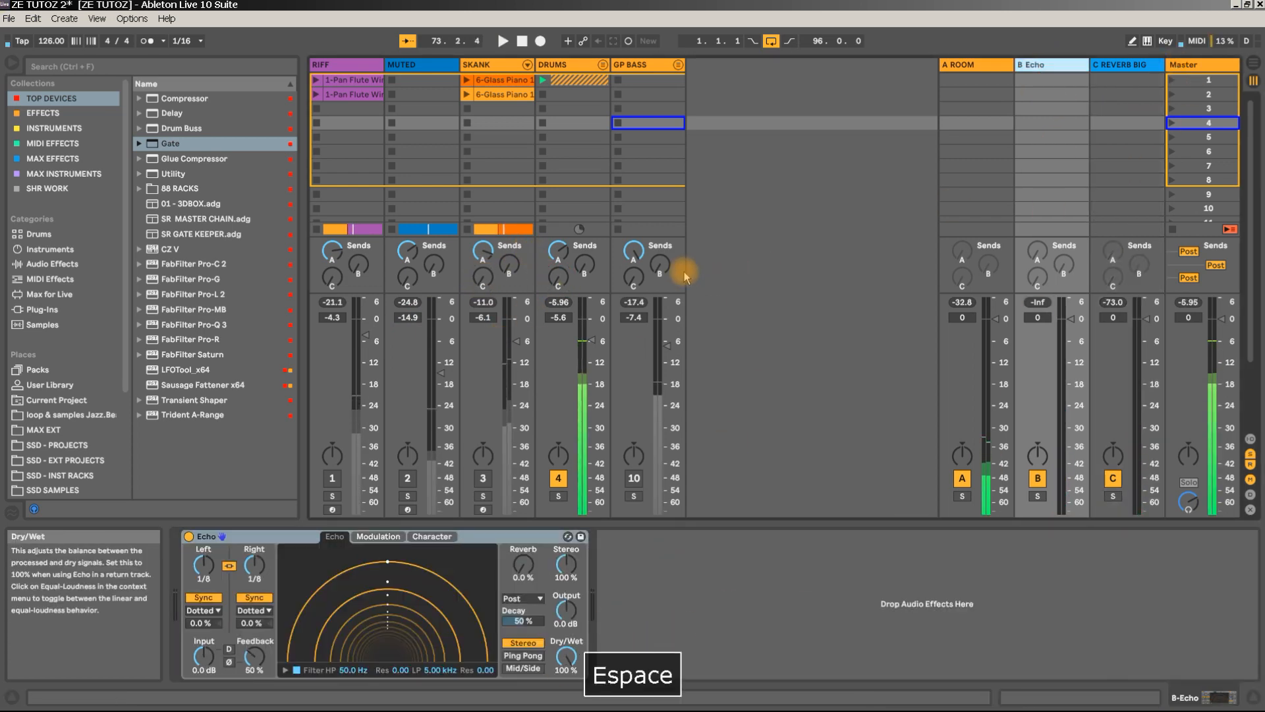
mouse_move(597, 274)
mouse_down()
mouse_move(597, 254)
mouse_move(584, 264)
mouse_up()
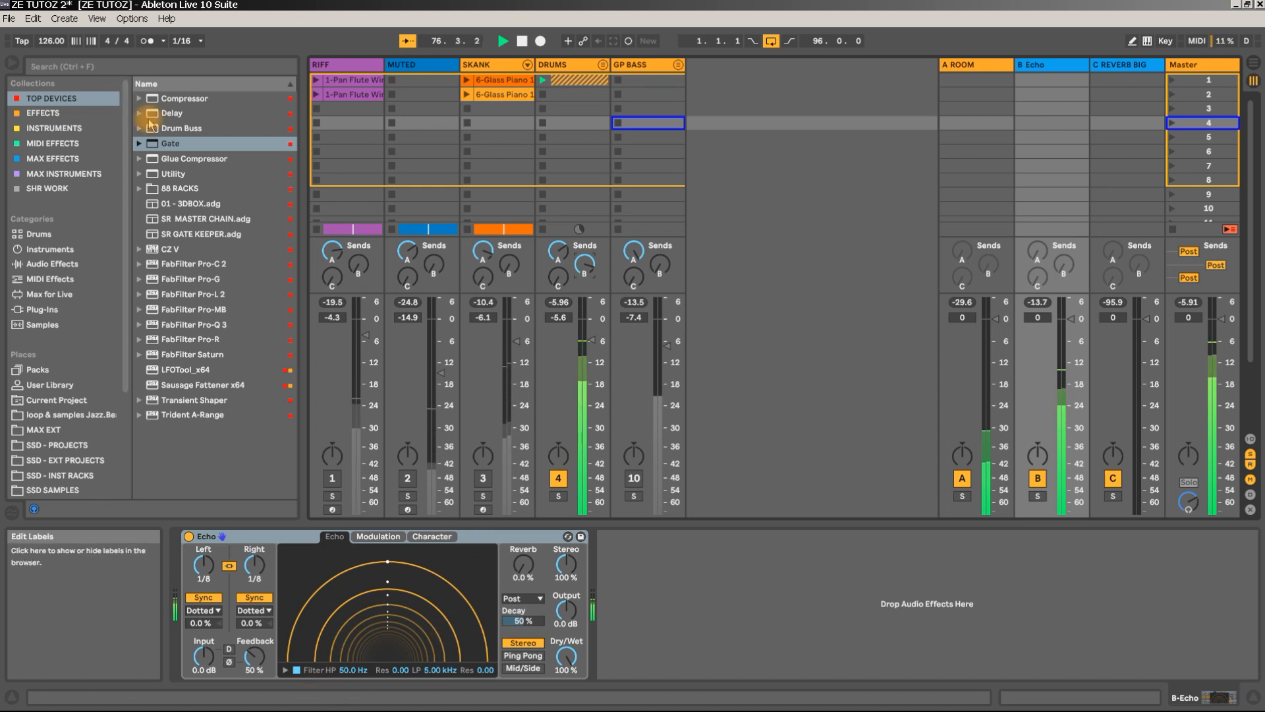
key(space)
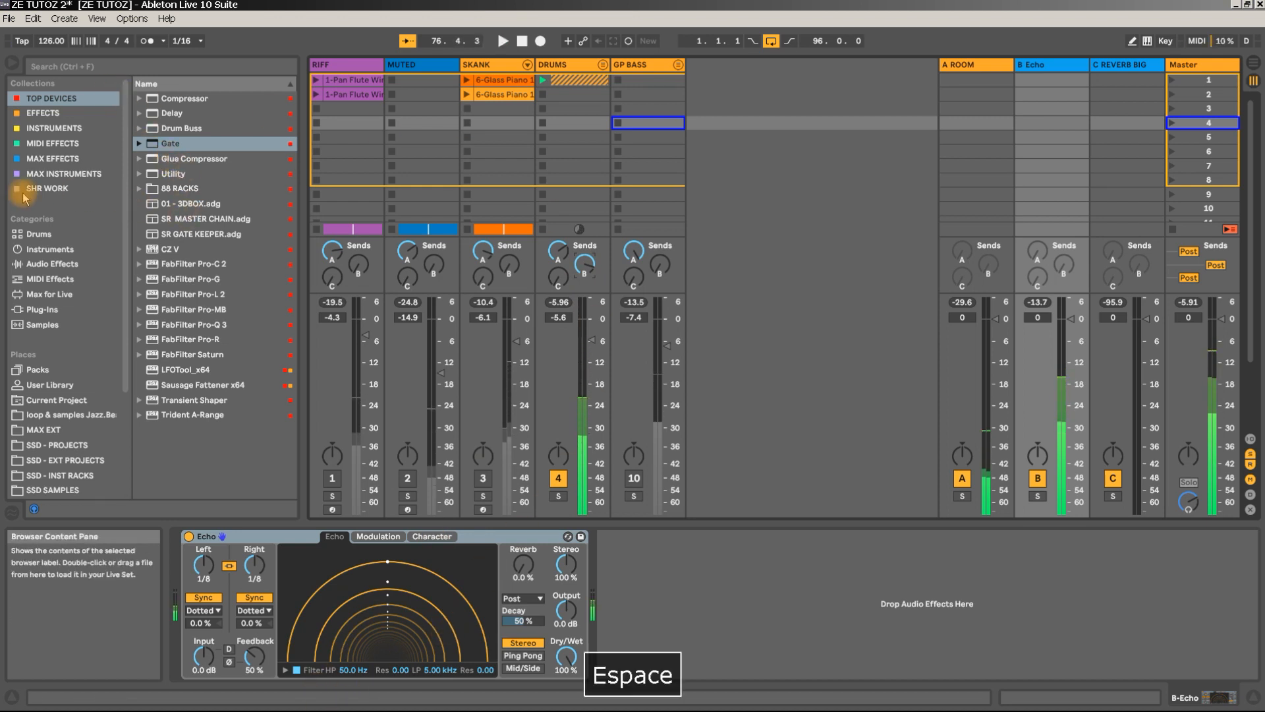
Insert an EQ Eight before Echo on return B and enable its band 1 low cut at about 56 Hz.
click(53, 264)
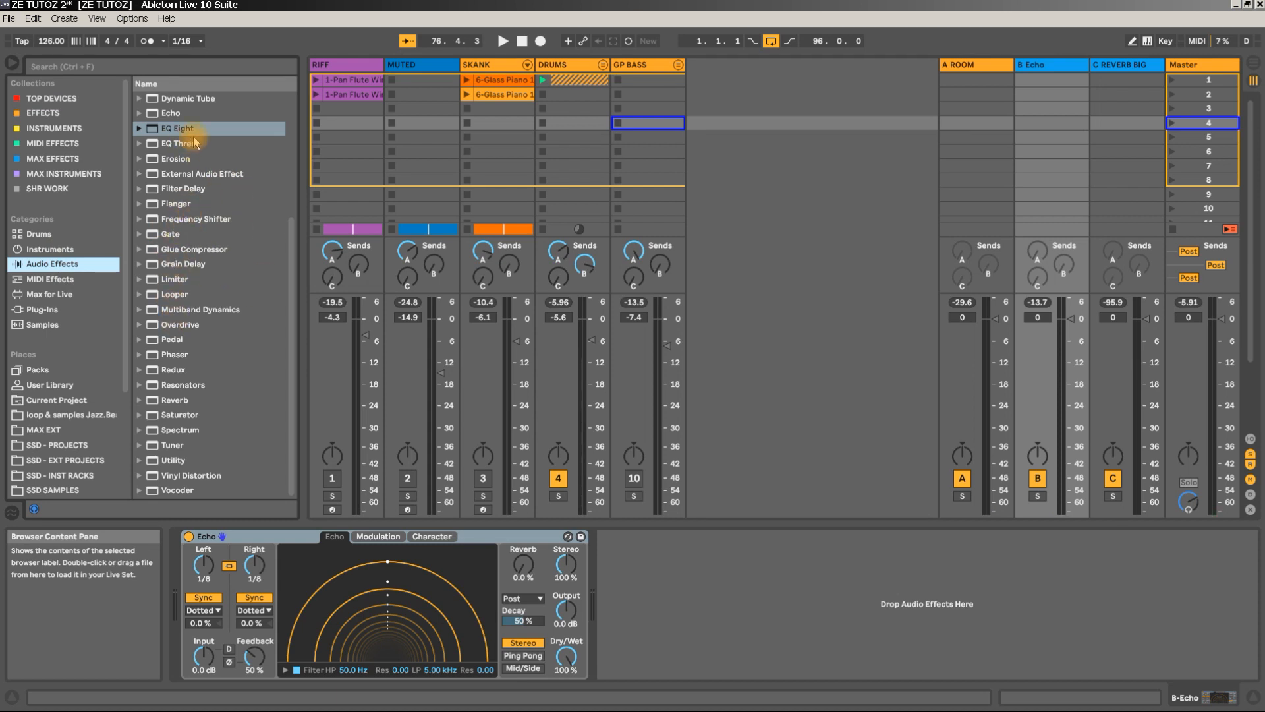
drag(190, 128, 180, 599)
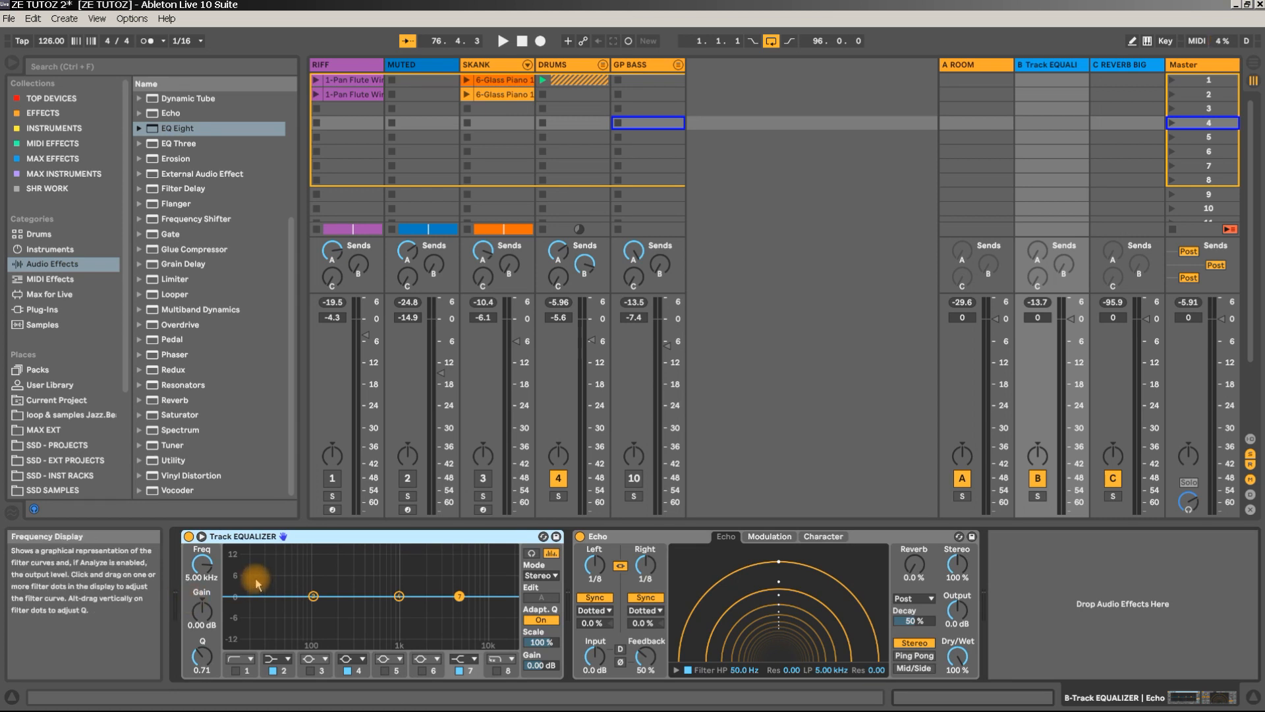
click(235, 670)
drag(315, 607, 312, 608)
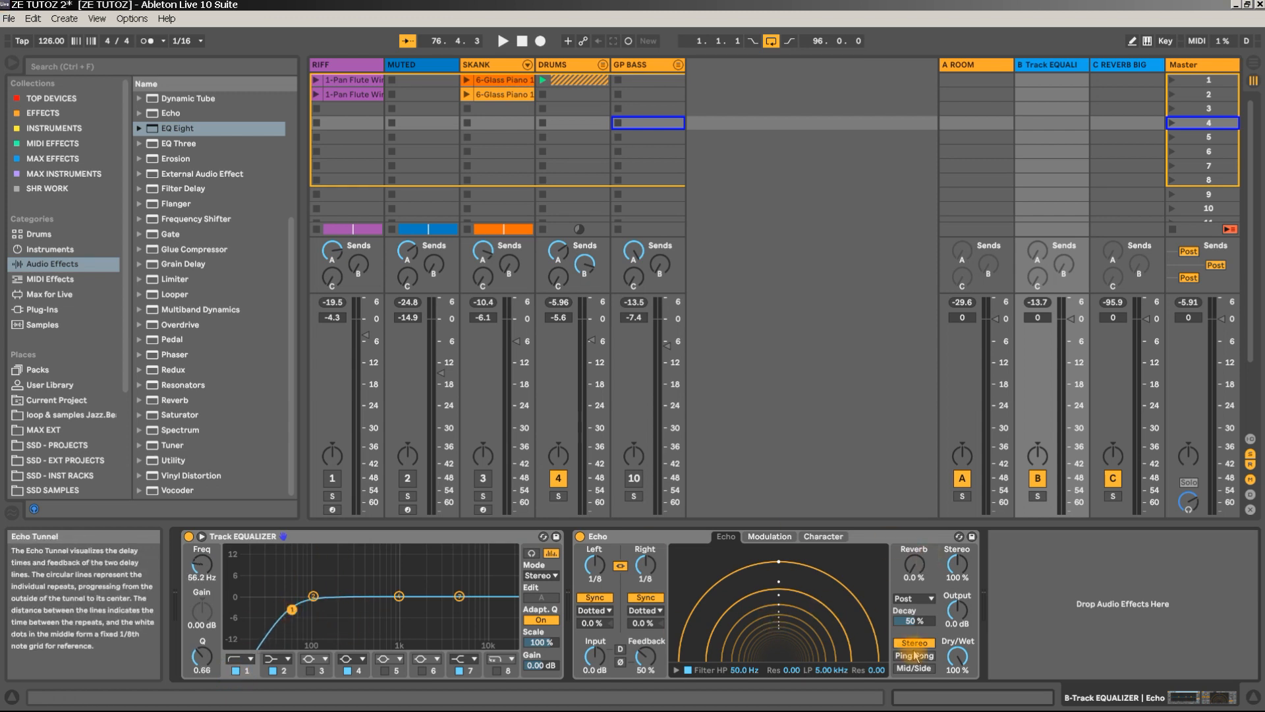
Examine Echo's filter curve display, hide it again, and select the Echo device.
click(678, 669)
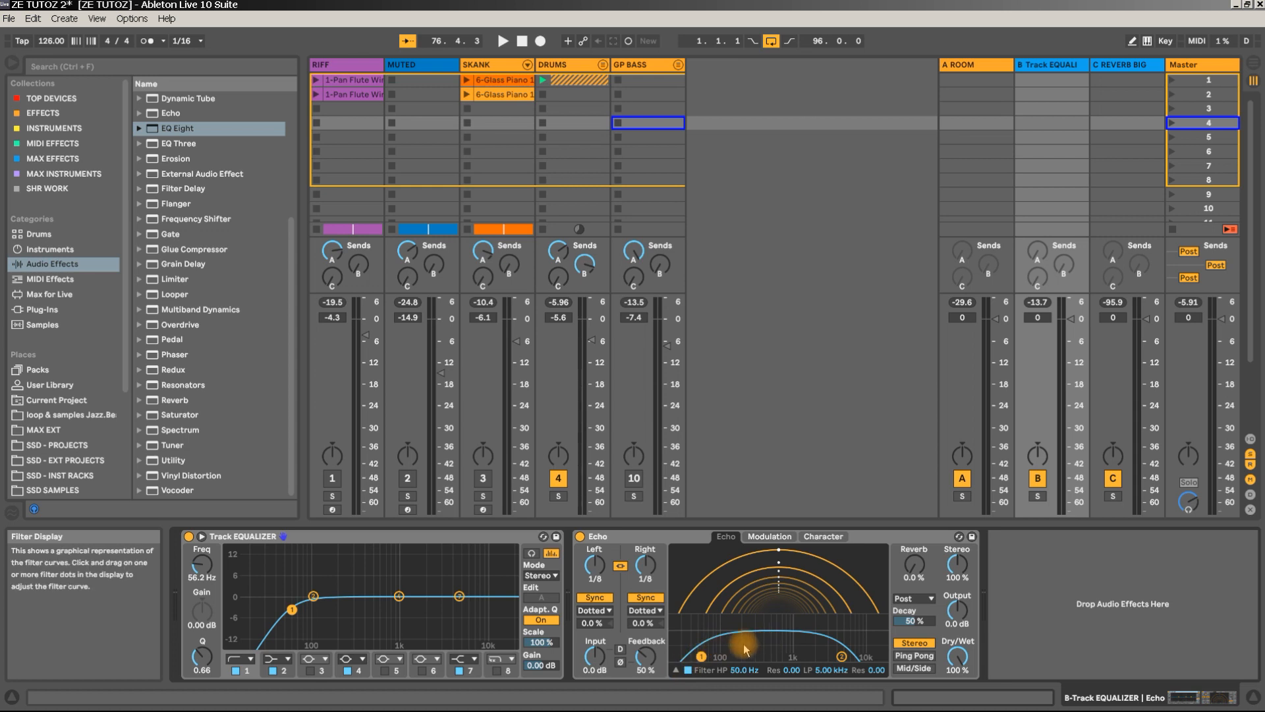
click(677, 670)
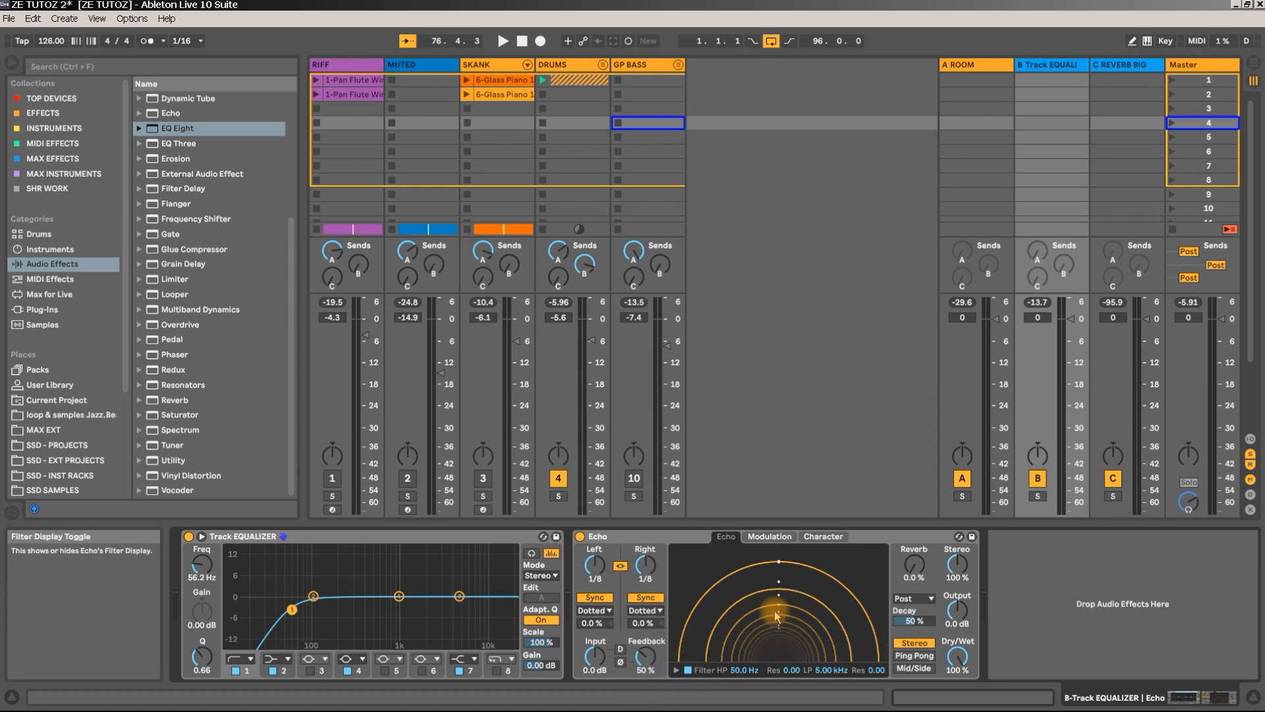
click(618, 538)
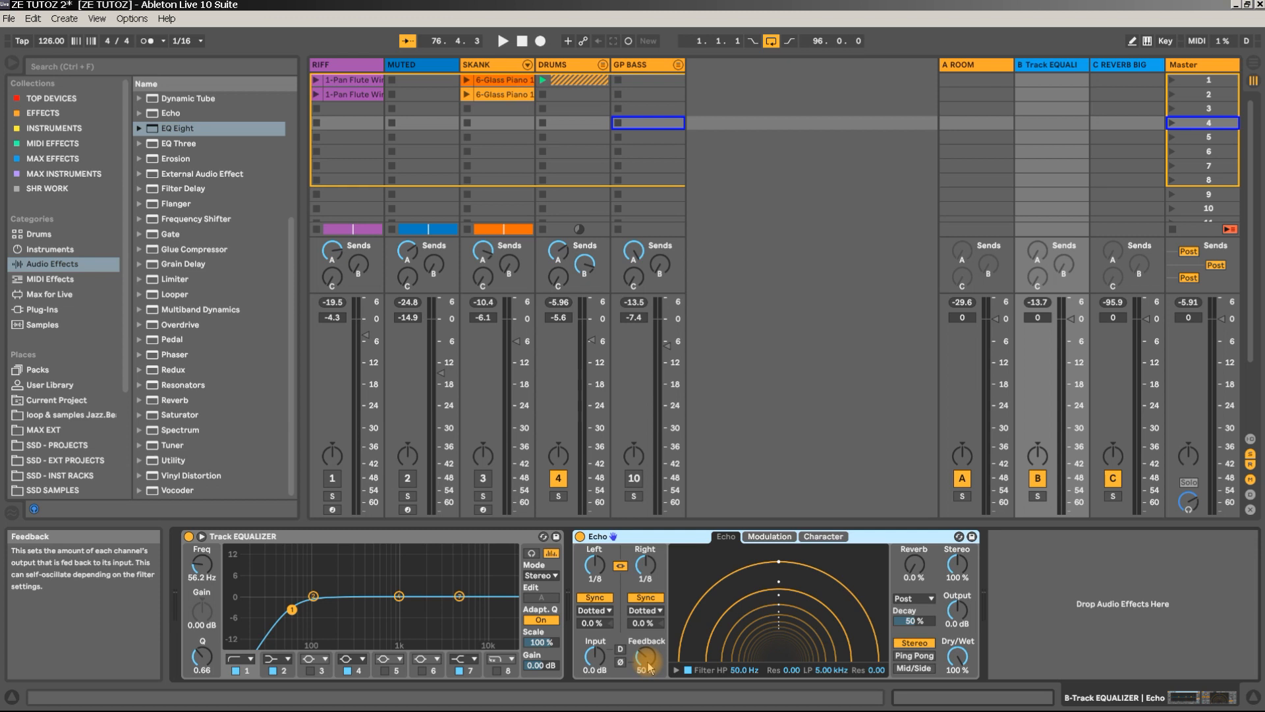
Raise Echo's Feedback to 82 % and its low-pass frequency to 7.57 kHz while auditioning the drums.
key(space)
mouse_move(649, 667)
mouse_down()
mouse_move(649, 653)
mouse_move(649, 666)
mouse_up()
key(space)
key(space)
drag(823, 670, 828, 672)
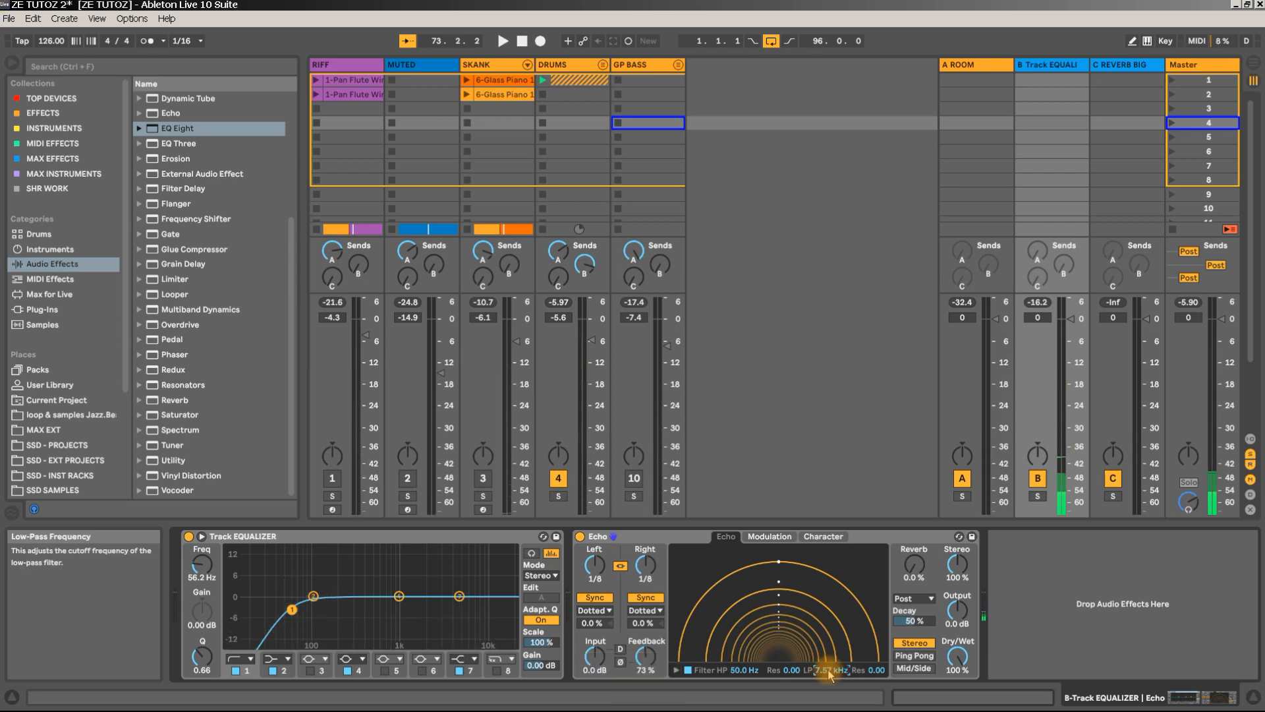
key(space)
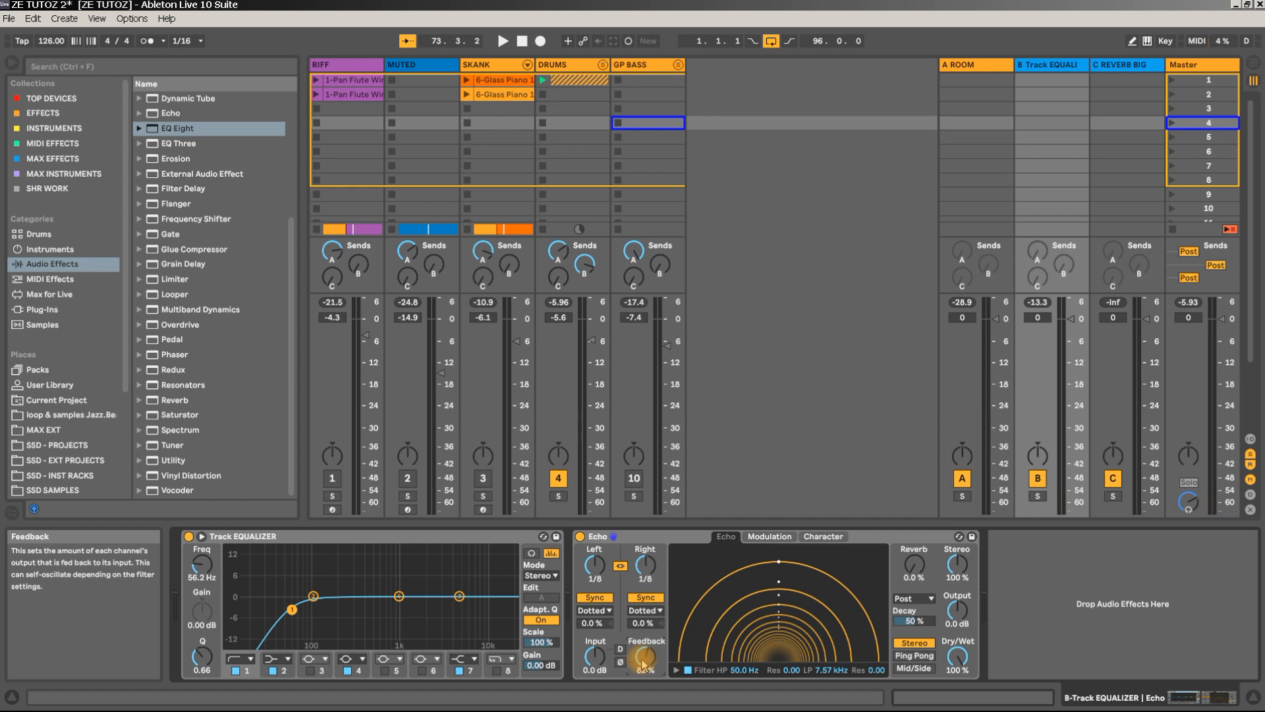
key(space)
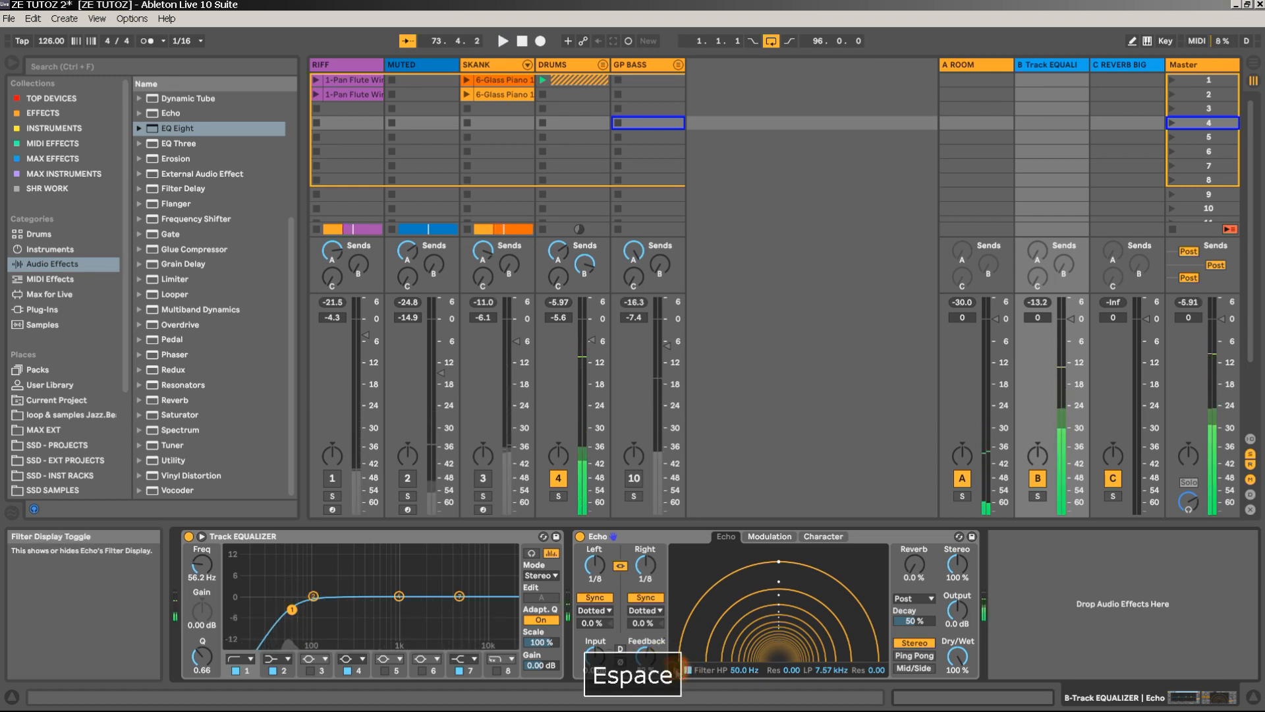
Show Echo's filter curve and set its high-pass to 127 Hz with a resonance of 0.08 while listening.
click(688, 669)
drag(698, 651, 729, 643)
key(space)
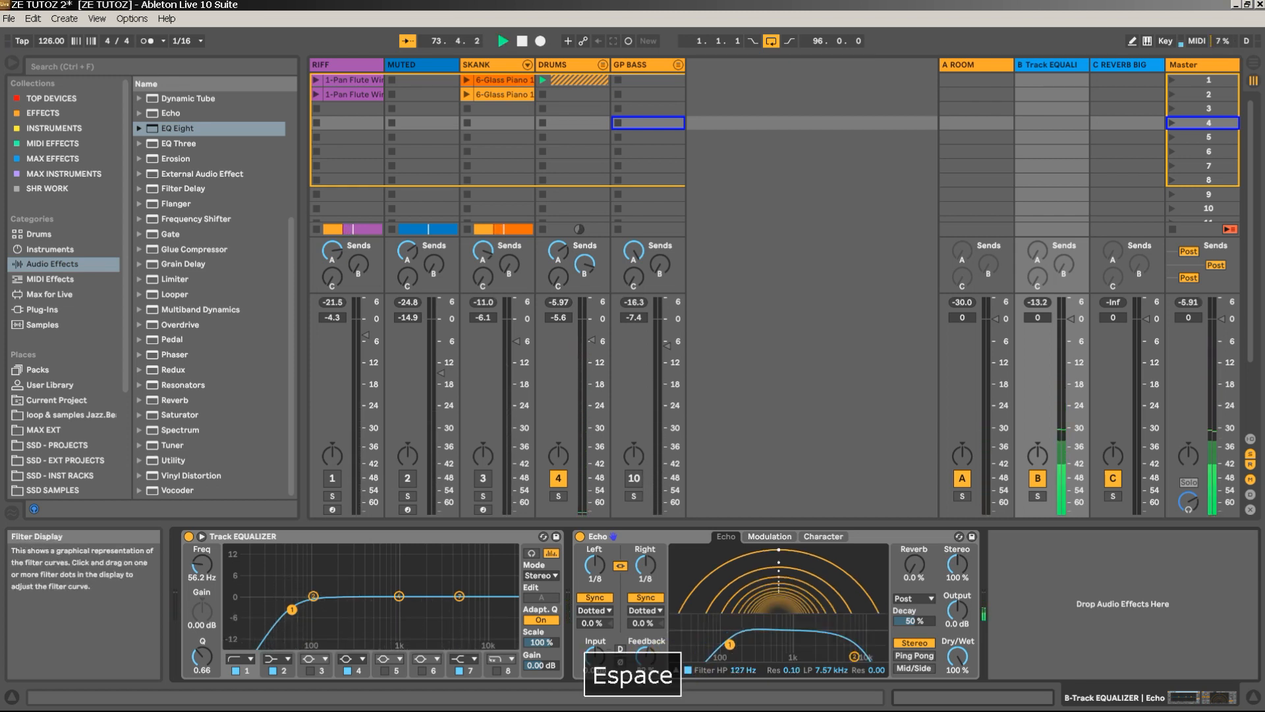
drag(729, 645, 729, 647)
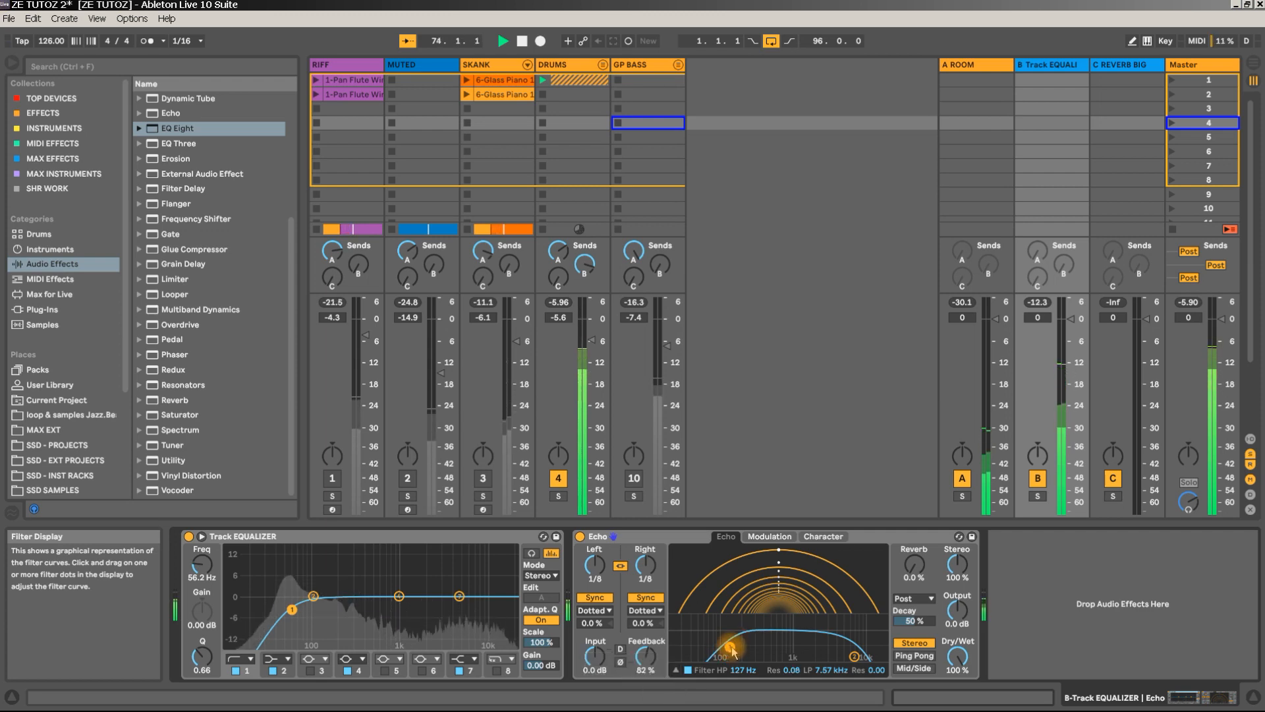
key(space)
Set Echo's low-pass filter to 7.82 kHz with a resonance of 0.13 while auditioning the drums.
drag(855, 656, 853, 642)
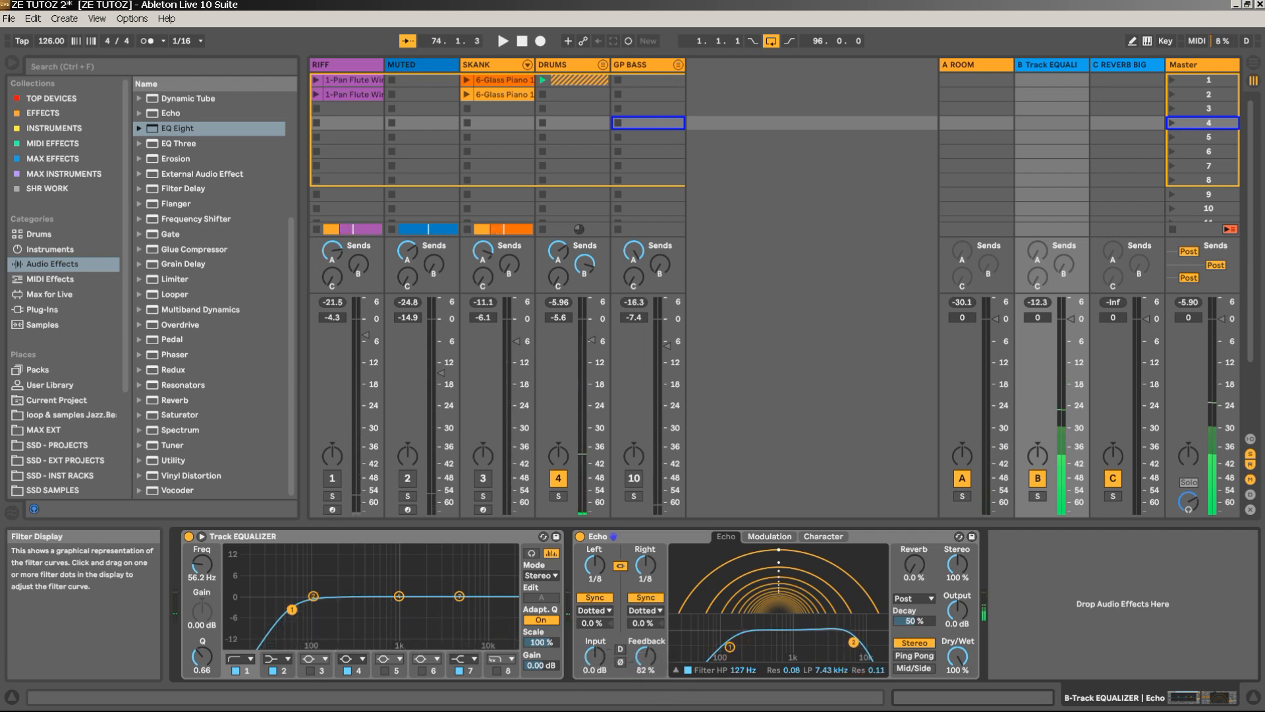
key(space)
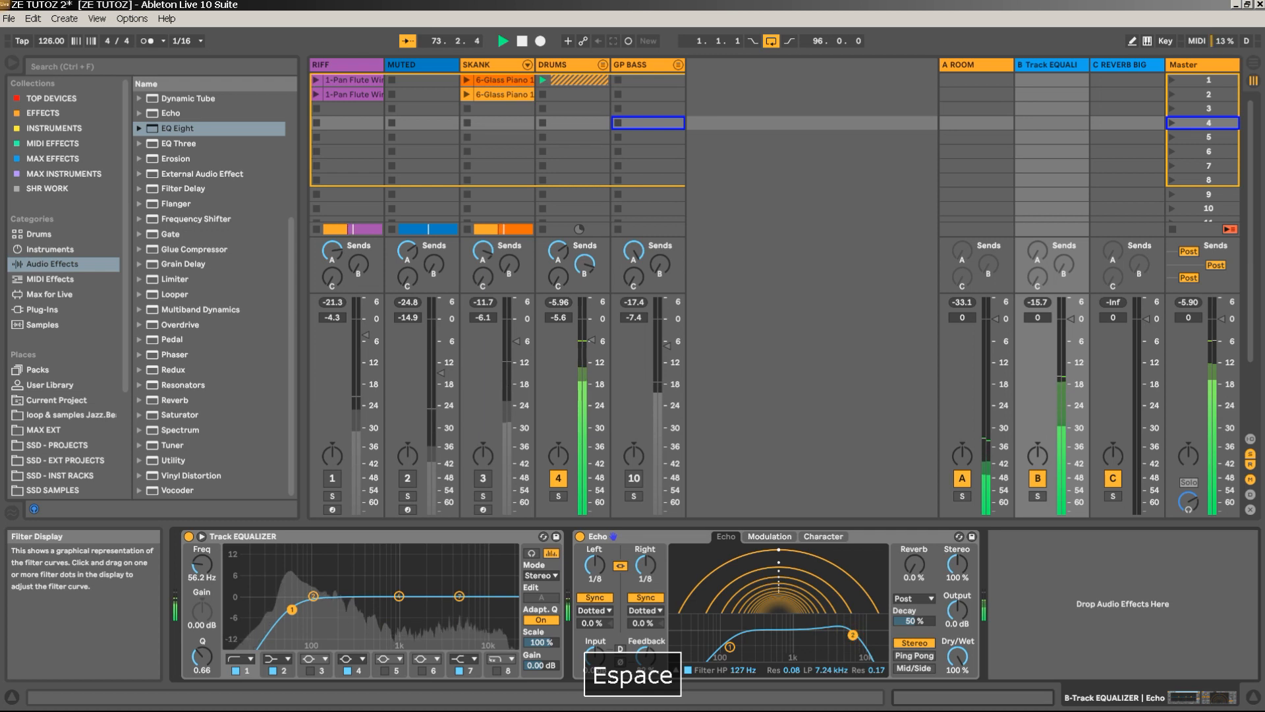
drag(852, 634, 852, 636)
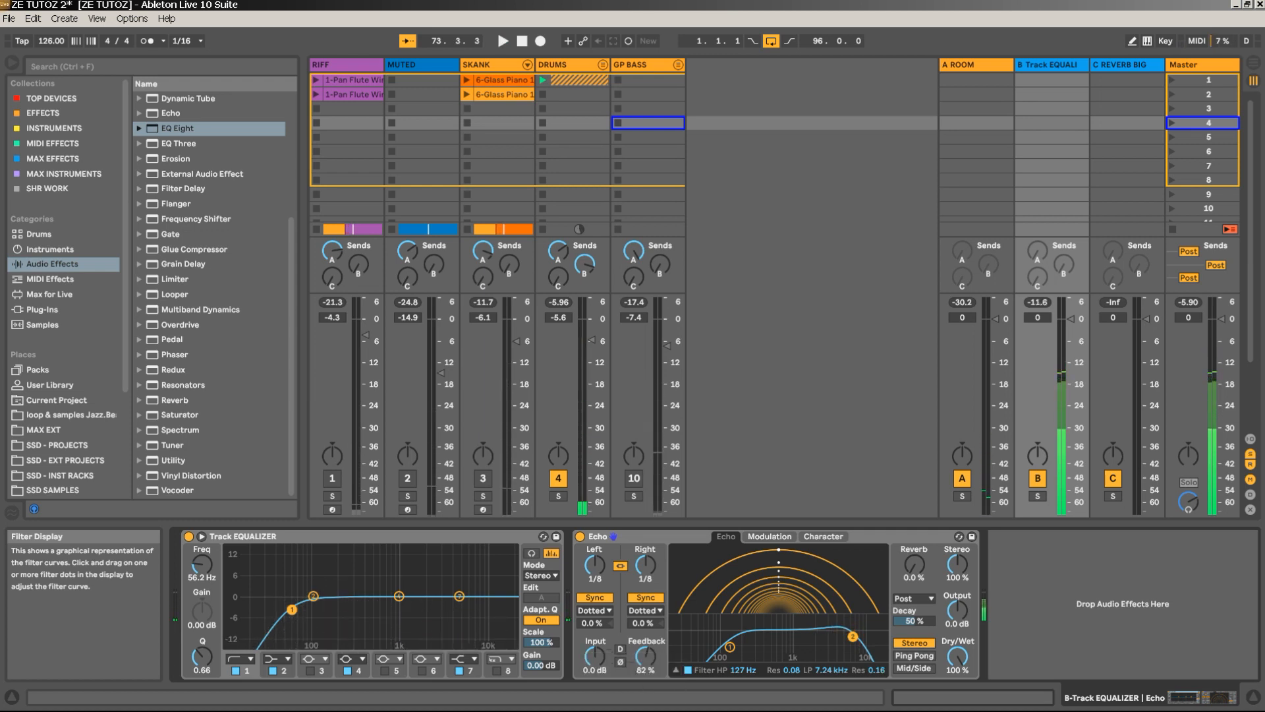
drag(853, 637, 854, 638)
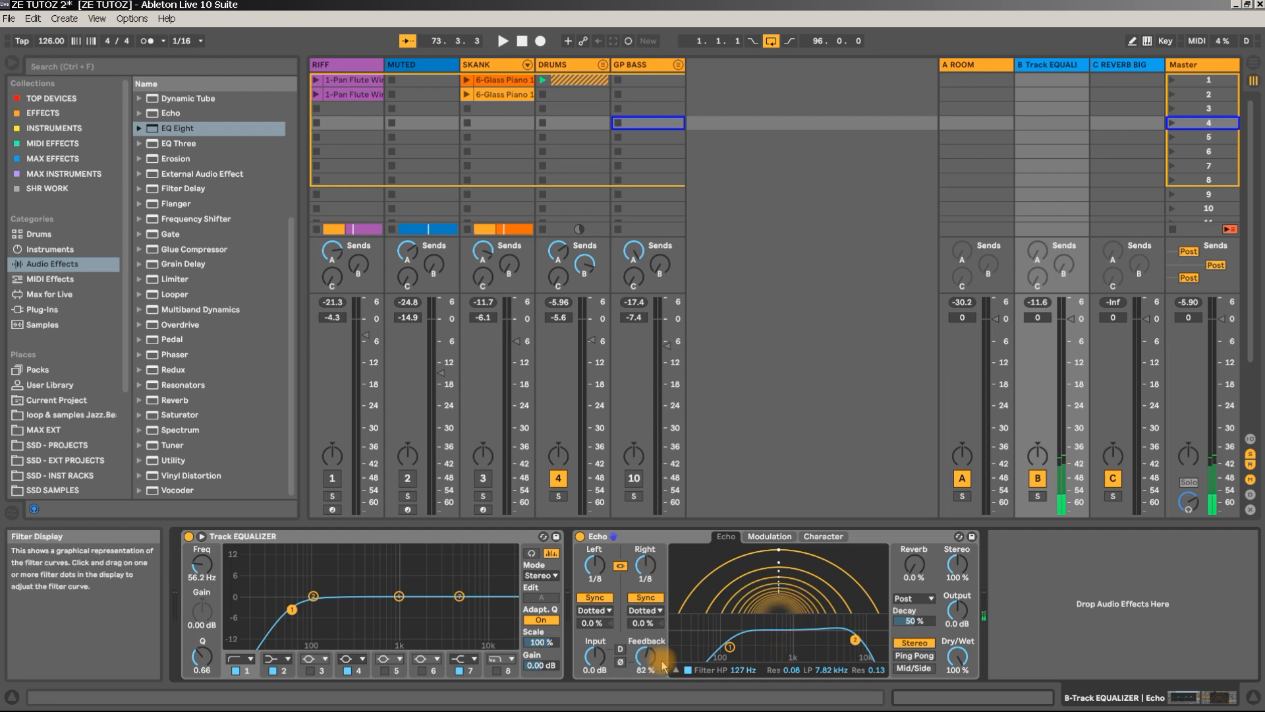
Test Echo's Clip Dry option during playback, turn it off again, and set Feedback to 80 %.
key(space)
click(620, 650)
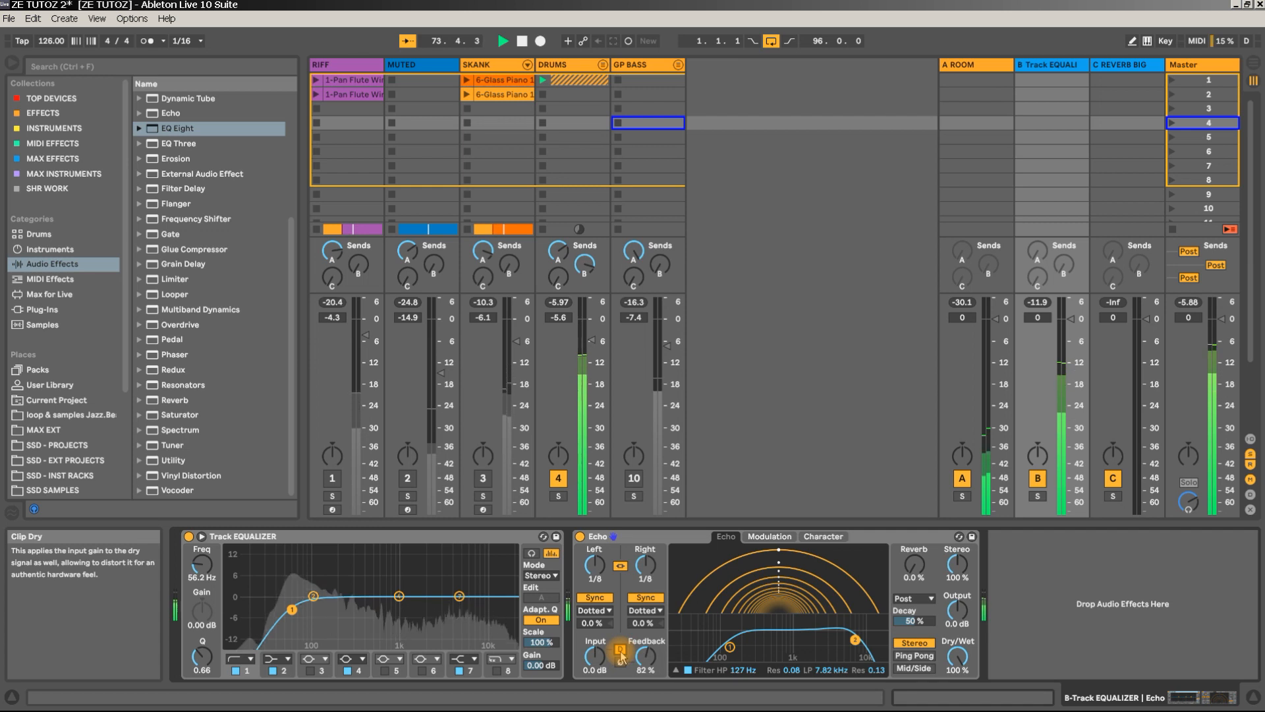
key(space)
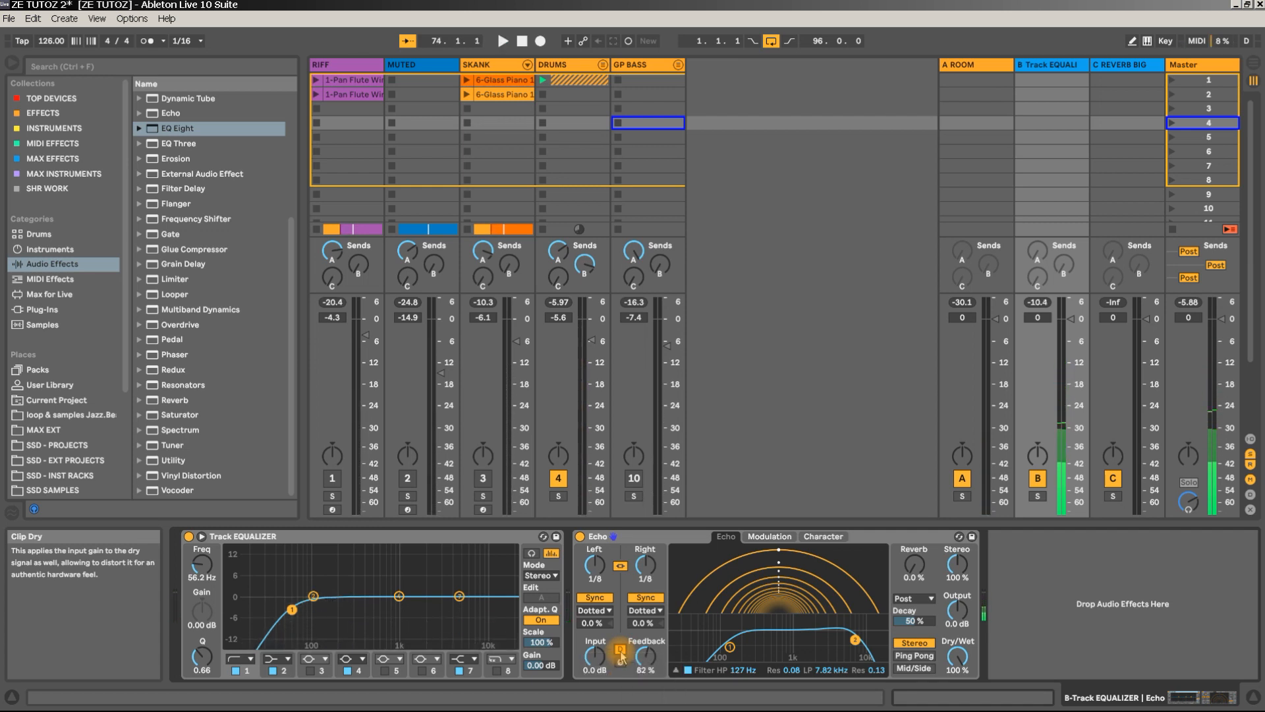
key(space)
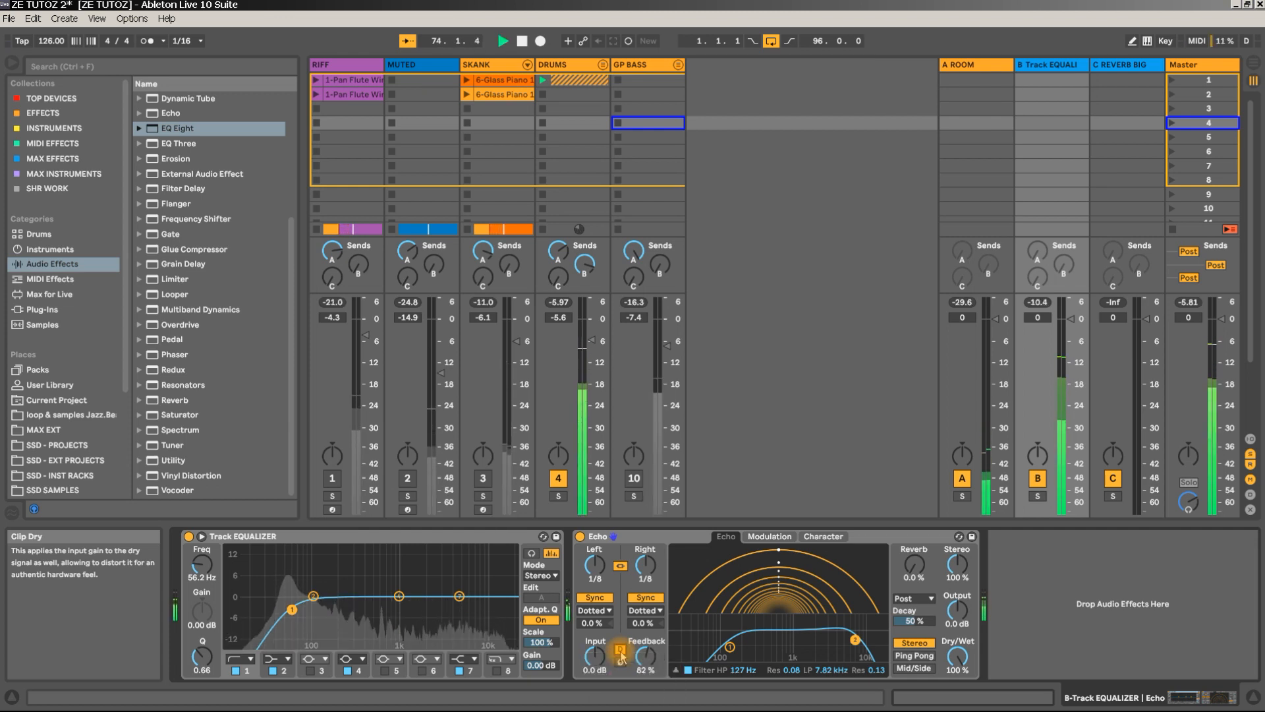
key(space)
drag(649, 660, 649, 660)
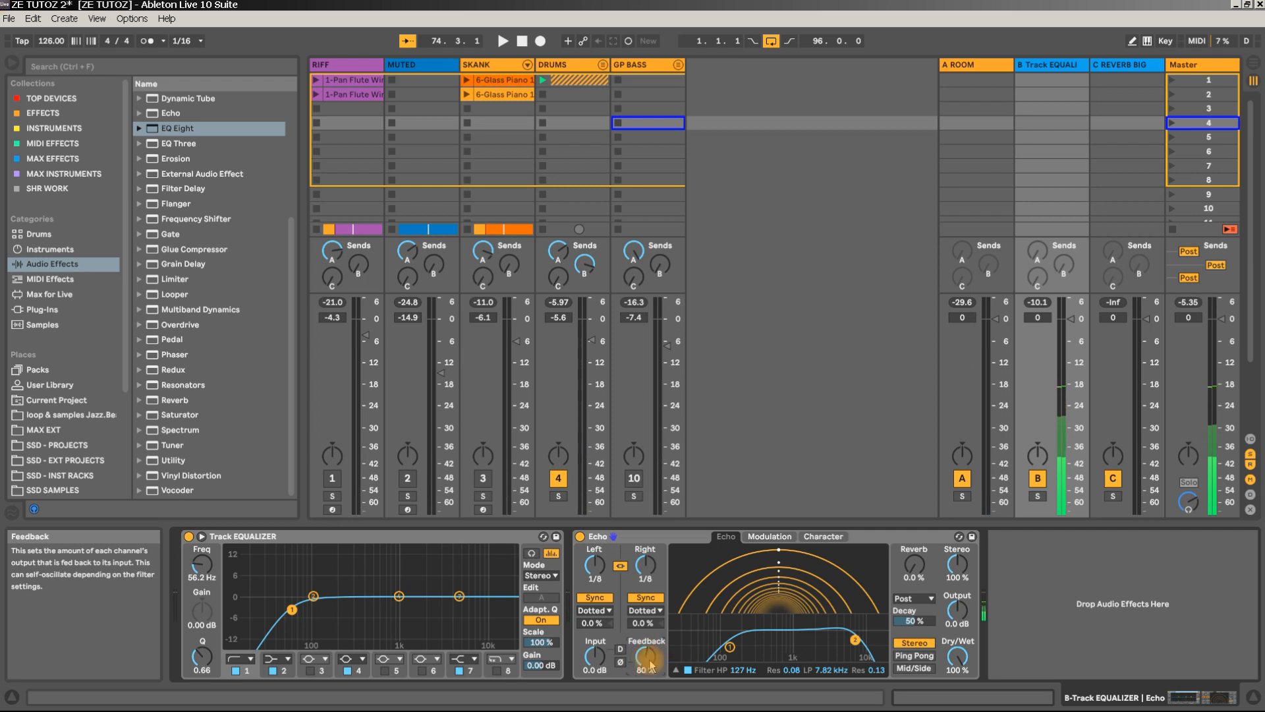
click(622, 652)
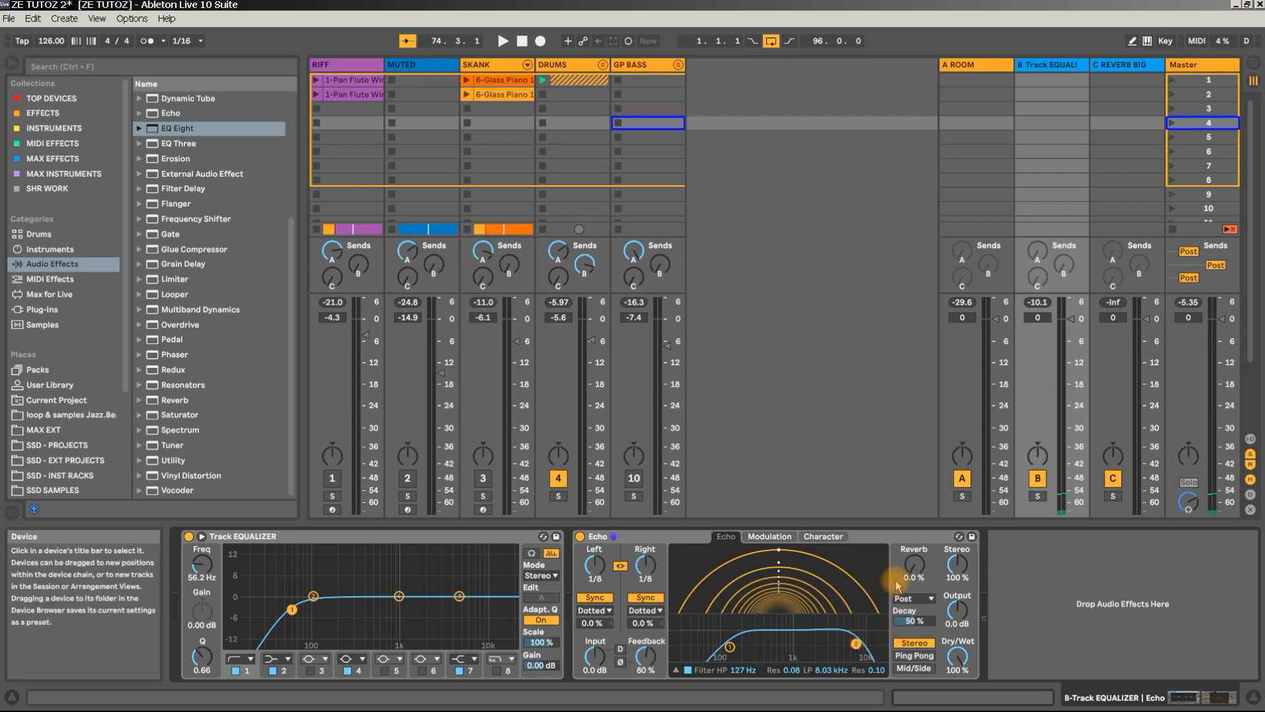
Audition Echo's Reverb at 100 %, reduce it to 48 %, and keep the reverb location at Post.
key(space)
drag(915, 564, 914, 531)
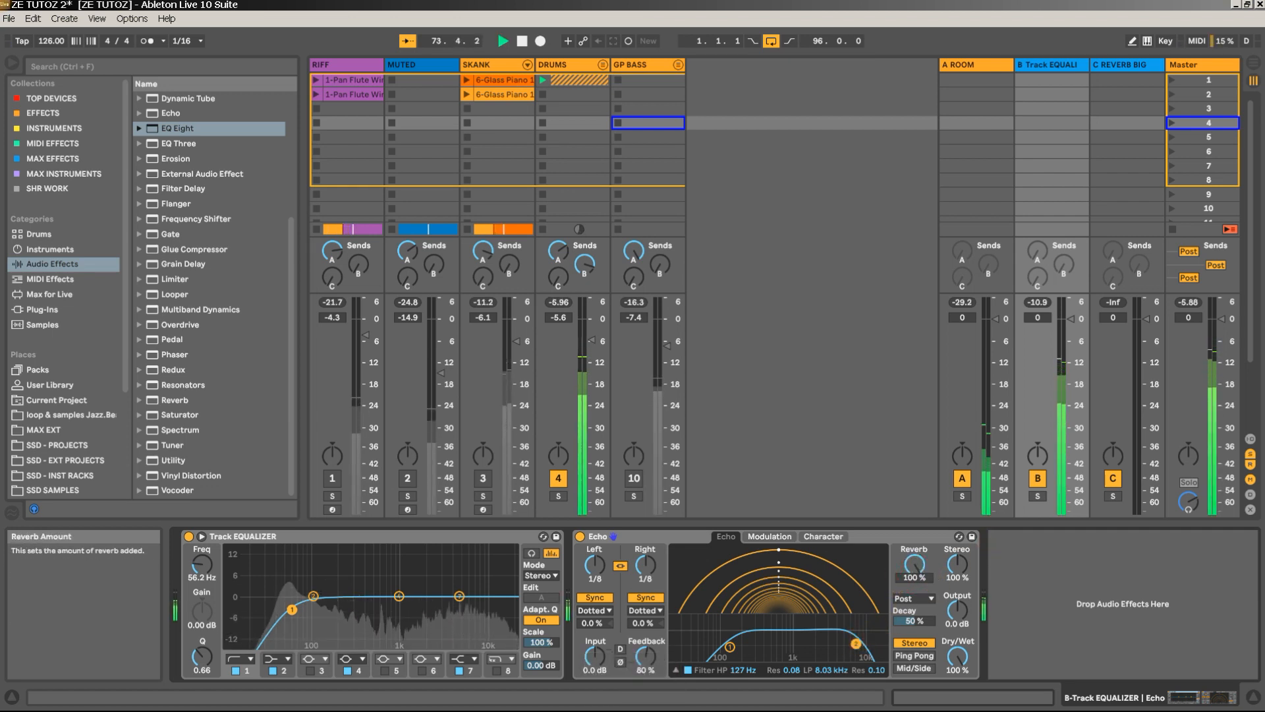
key(space)
drag(914, 564, 914, 569)
click(919, 599)
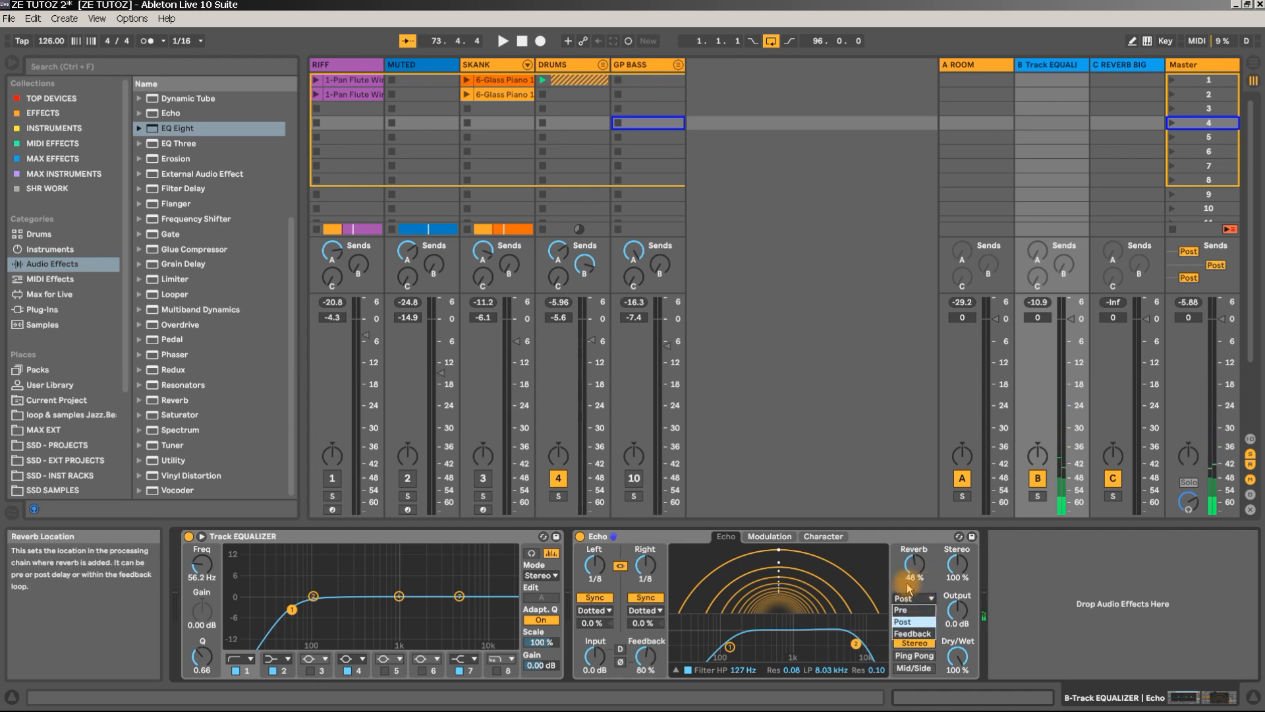
click(913, 621)
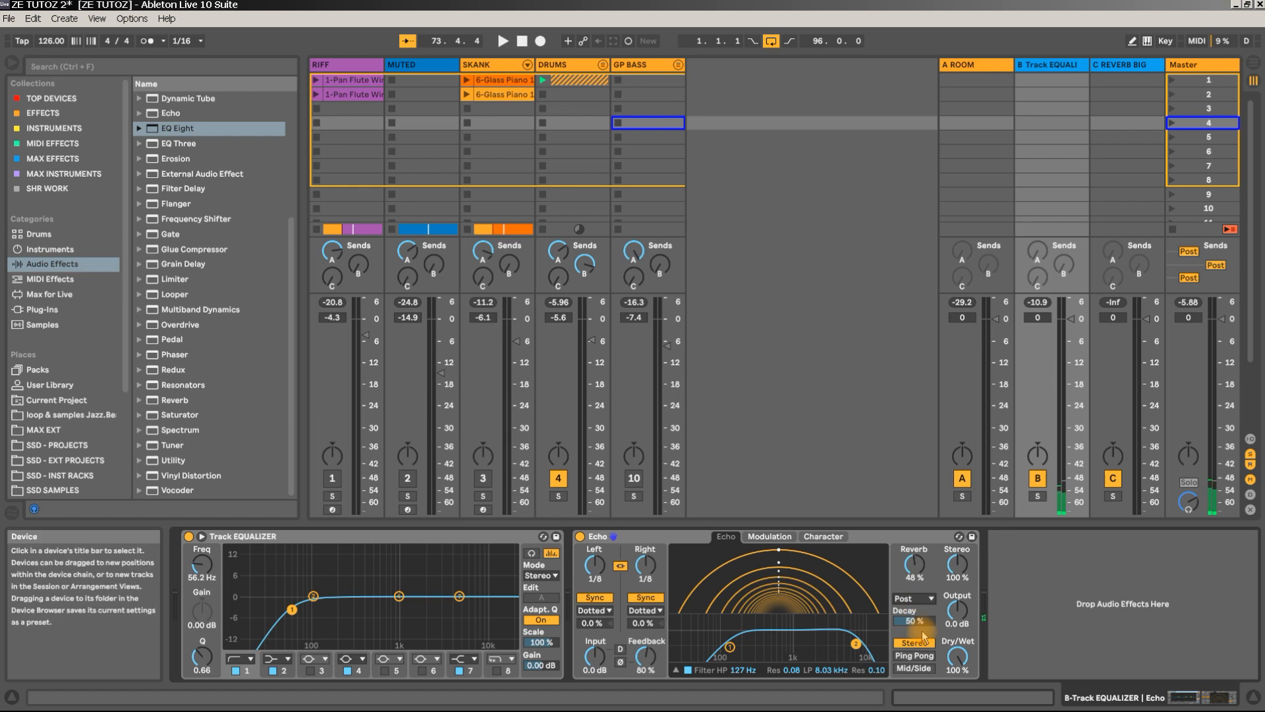
Set Echo's Reverb amount to 41 % and its Decay to 34 % while auditioning the drums.
key(space)
click(910, 564)
key(space)
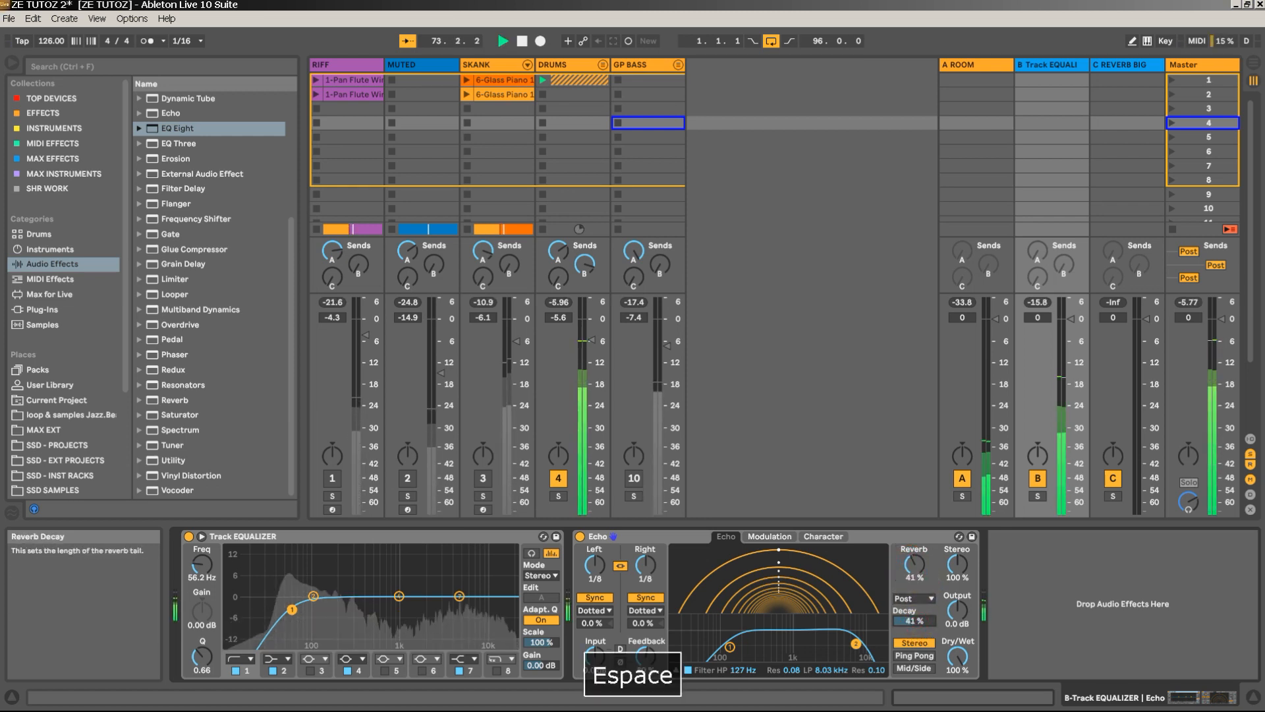
Reduce Echo's Stereo width to 0 % and audition the mono echo.
mouse_move(964, 577)
mouse_down()
mouse_move(963, 619)
mouse_move(964, 577)
mouse_up()
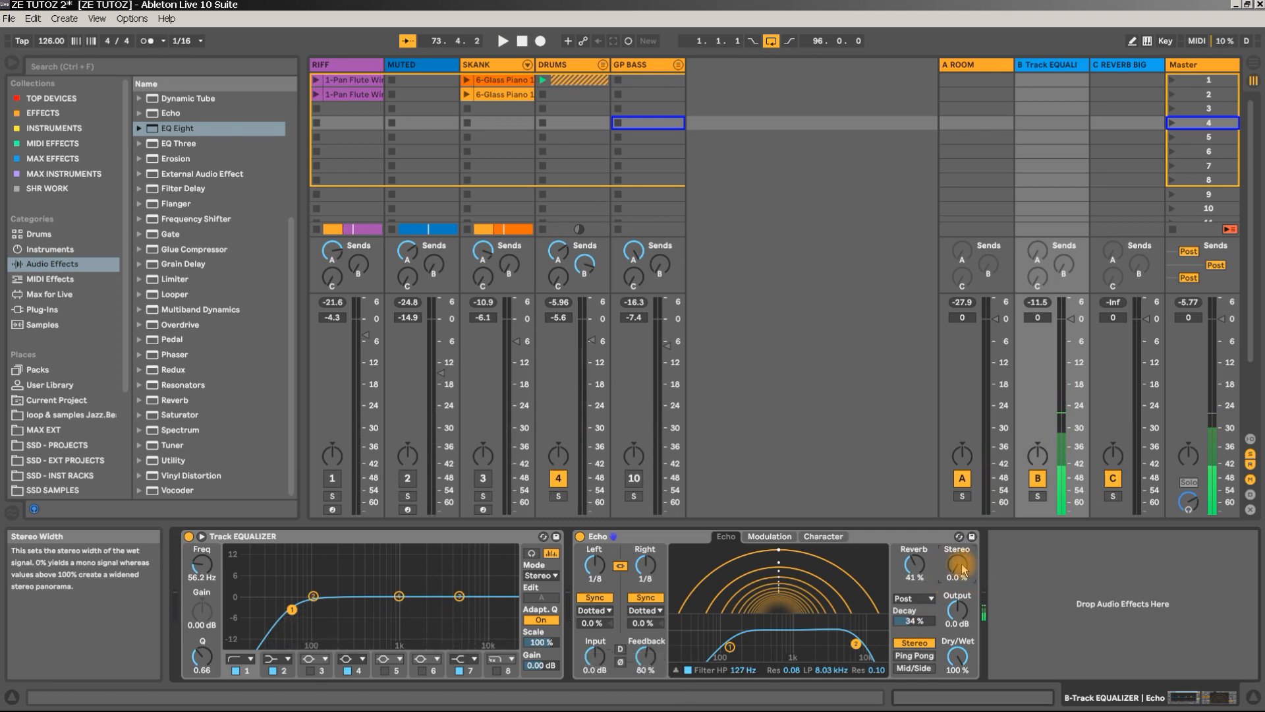
key(space)
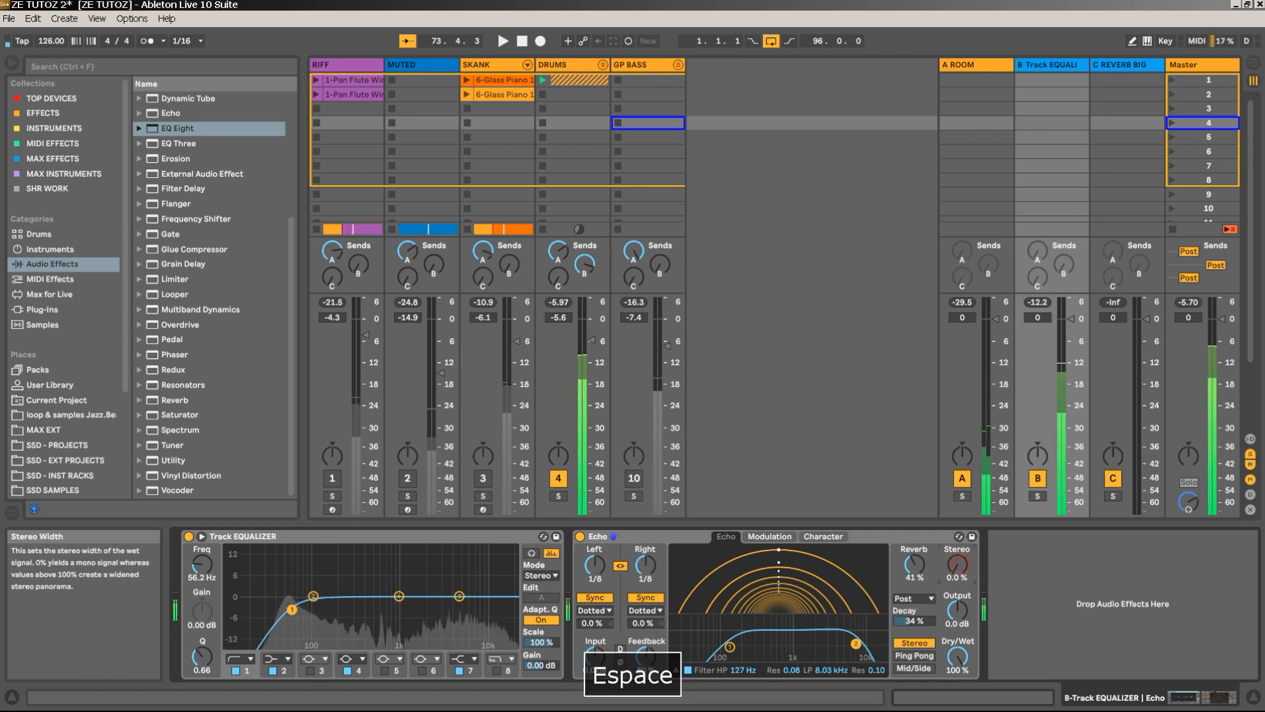
Set Echo's Stereo width to 103 % and audition the drums with the channel mode set to Ping Pong.
key(space)
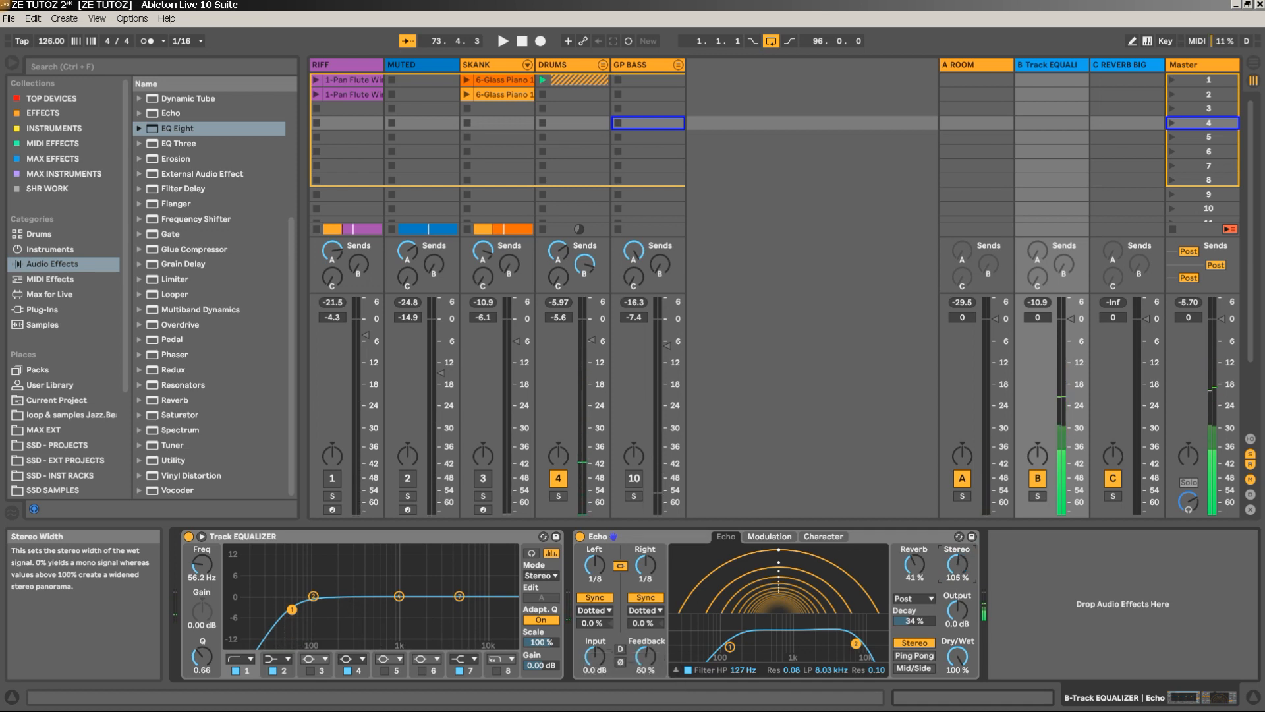
key(space)
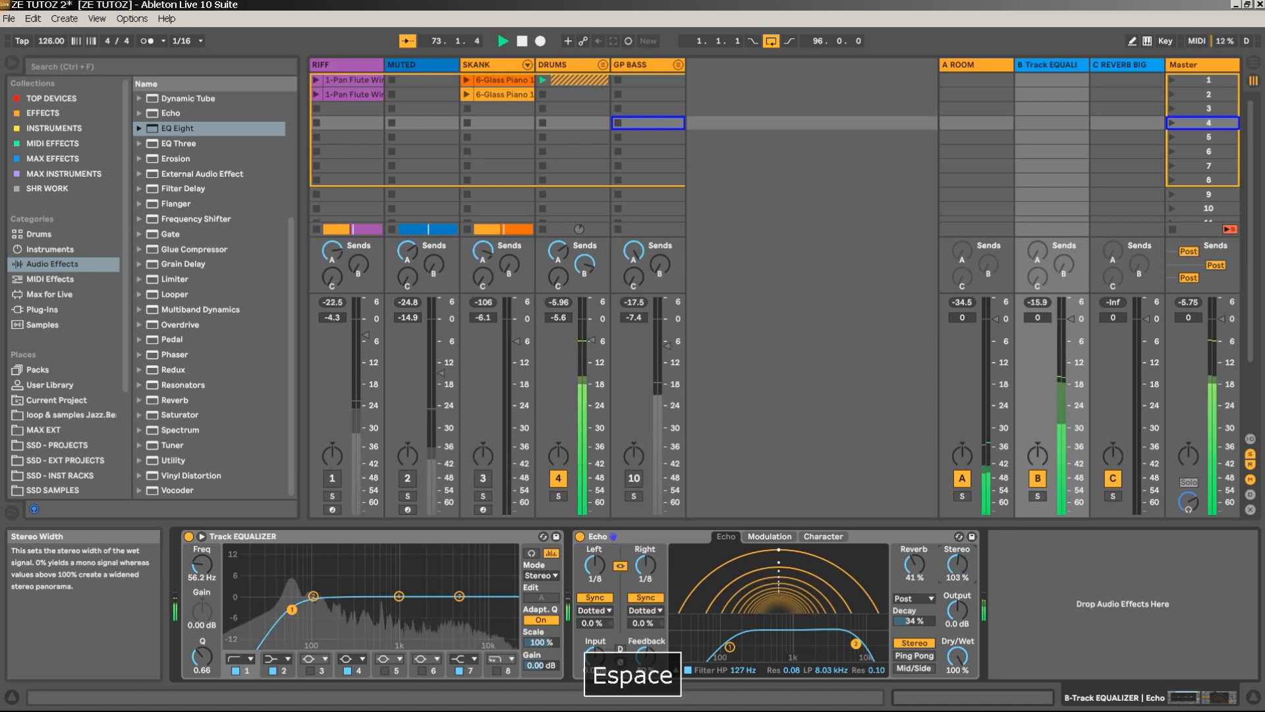
click(926, 655)
key(space)
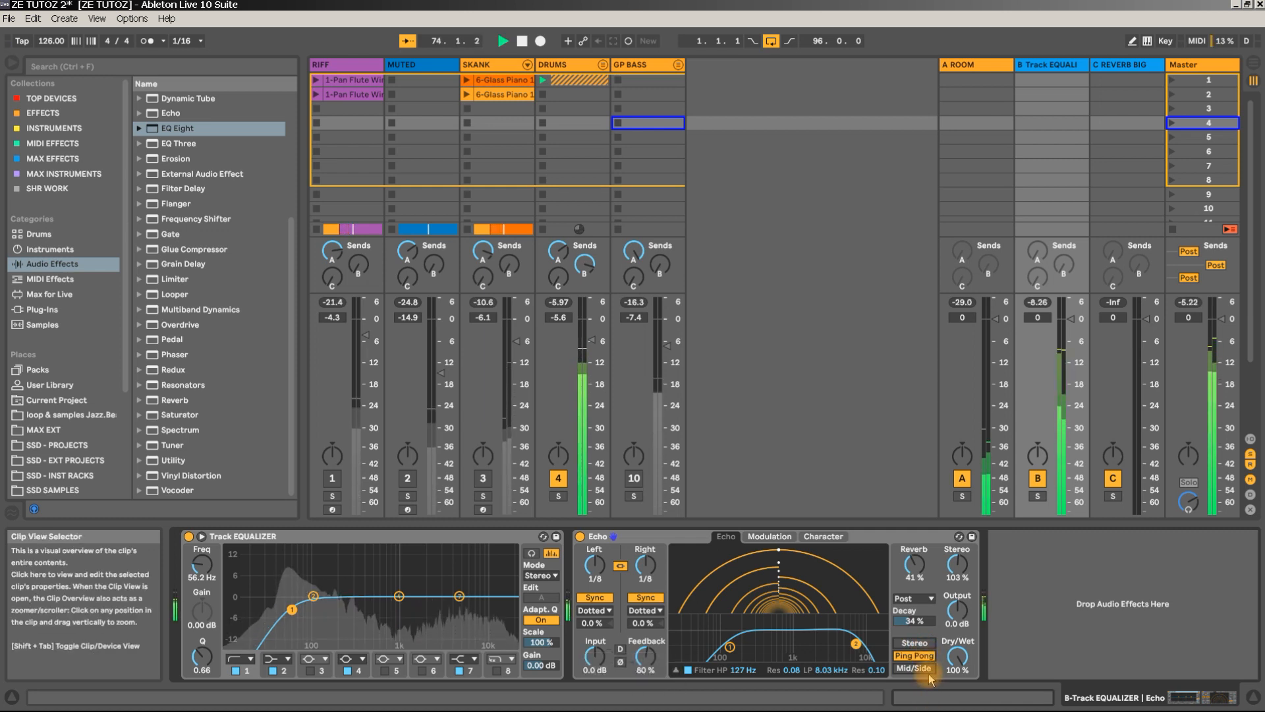
key(space)
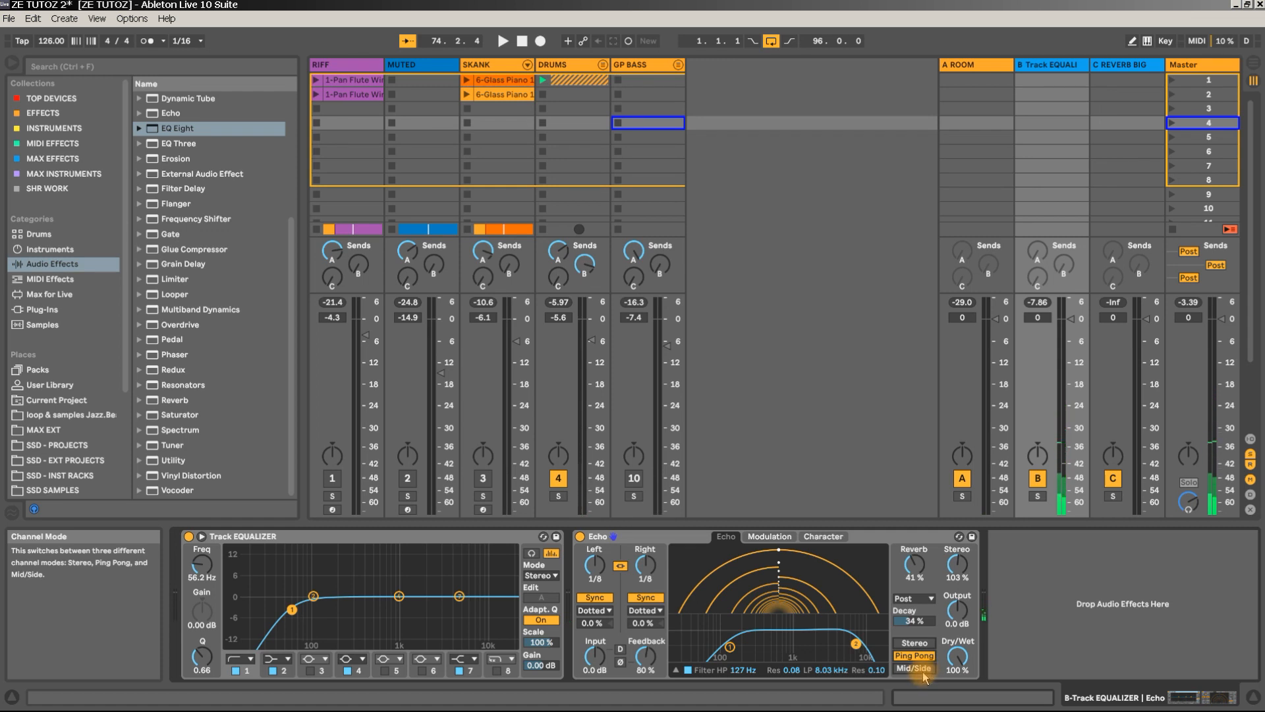
Audition Echo's Mid/Side channel mode and switch back to Ping Pong to compare the two.
click(923, 671)
key(space)
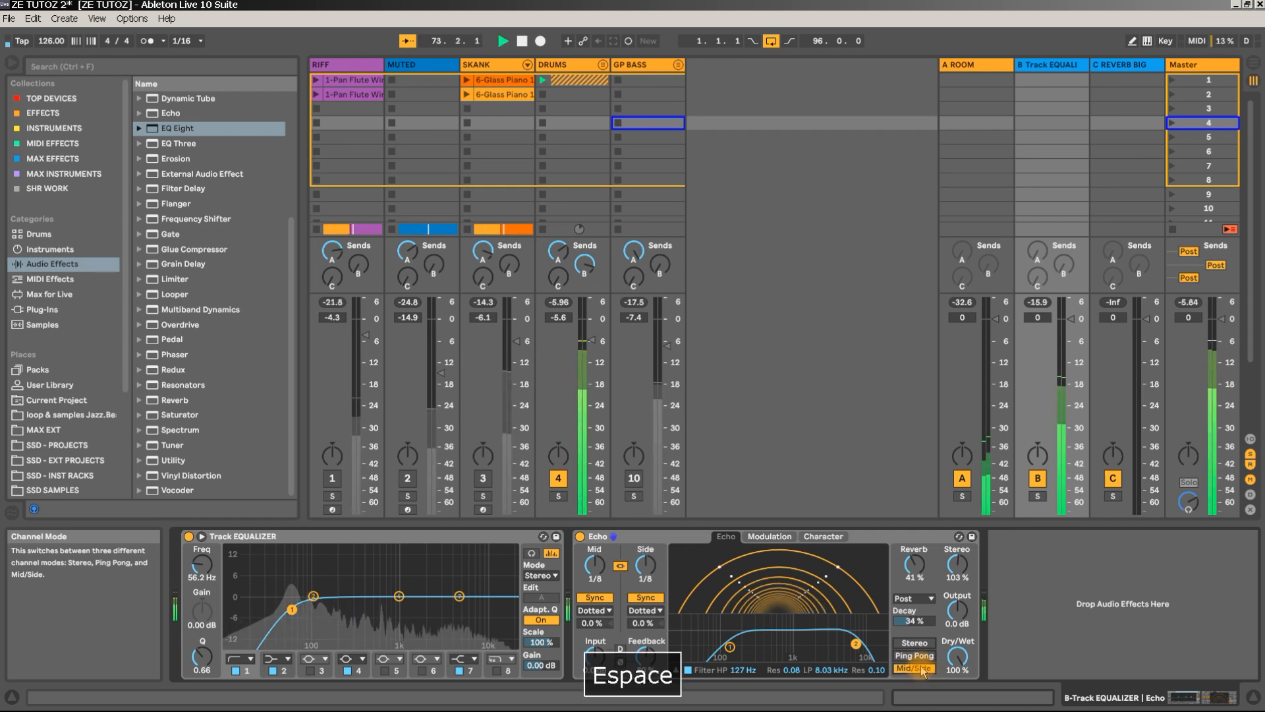
key(space)
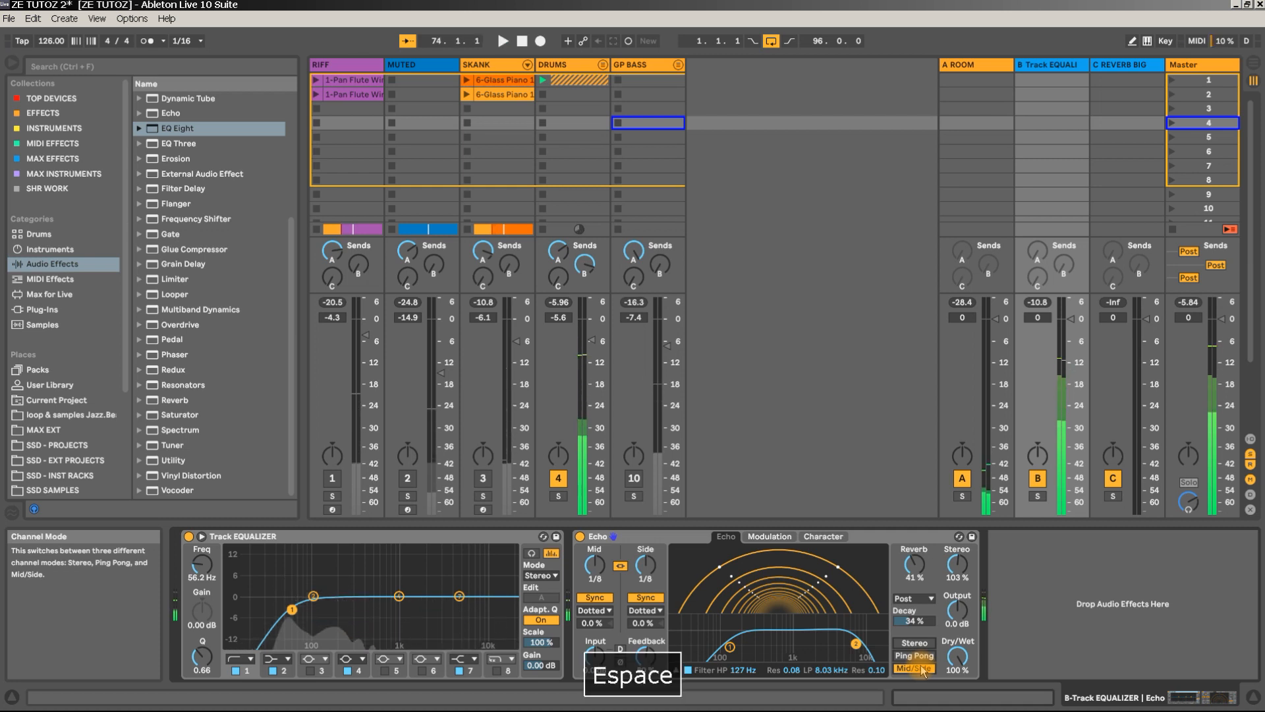
key(space)
click(923, 655)
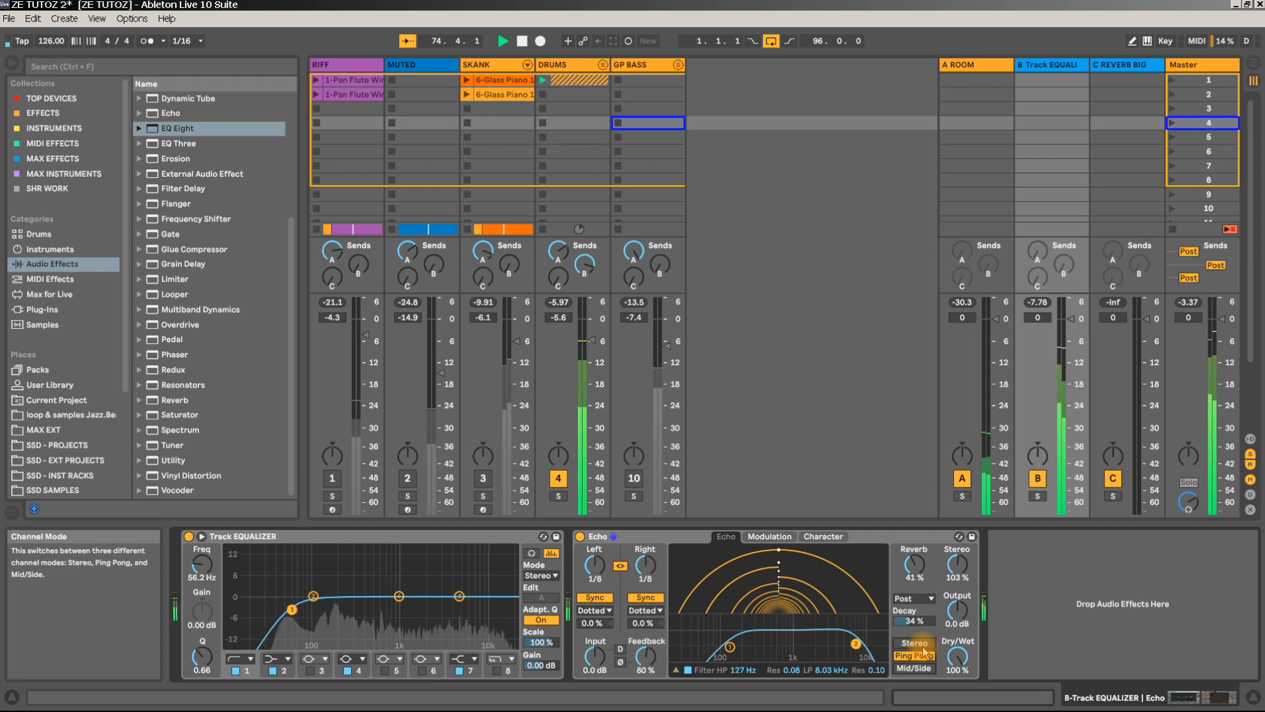
key(space)
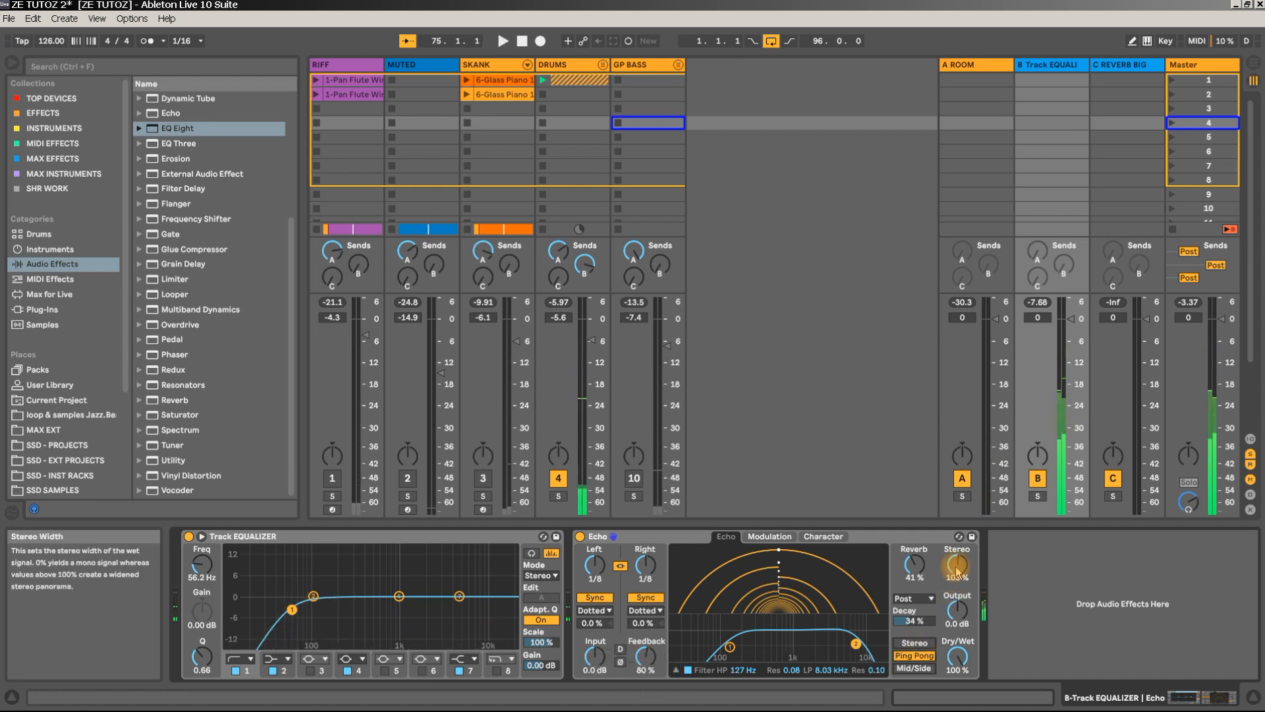
Reduce Echo's Stereo width to 44 % and audition the narrower ping-pong echo.
drag(956, 564, 956, 597)
key(space)
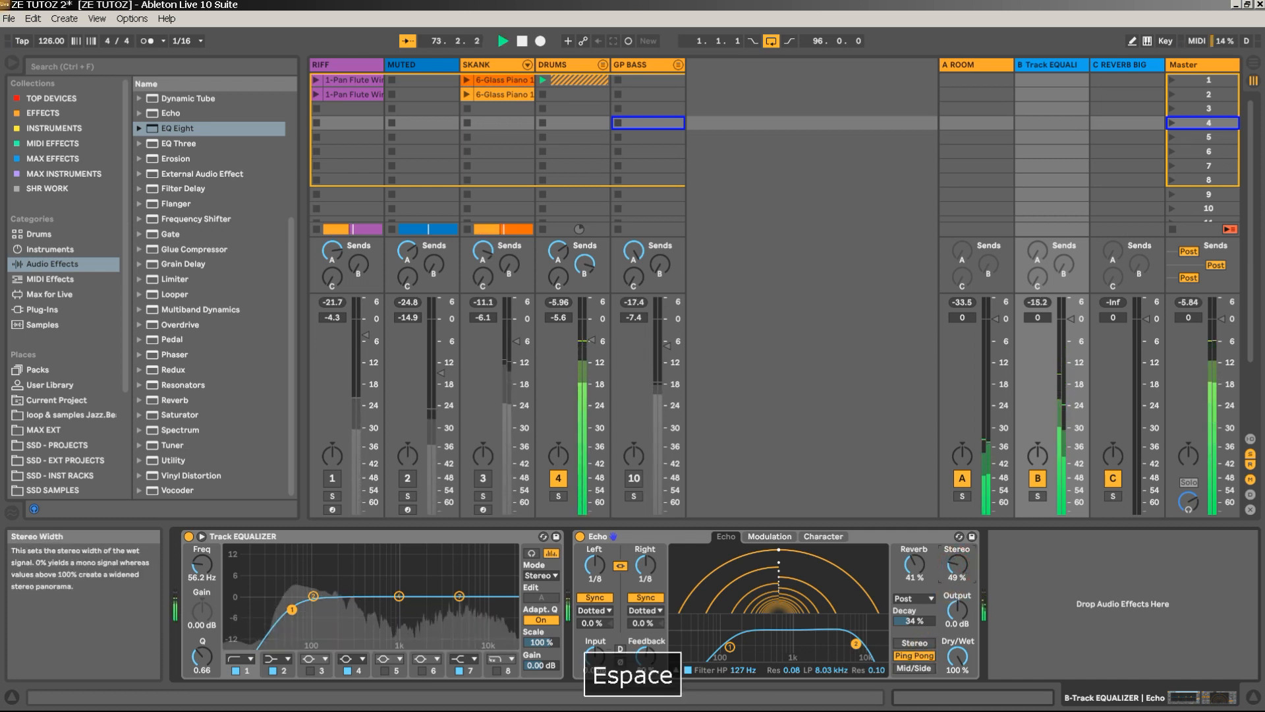
key(space)
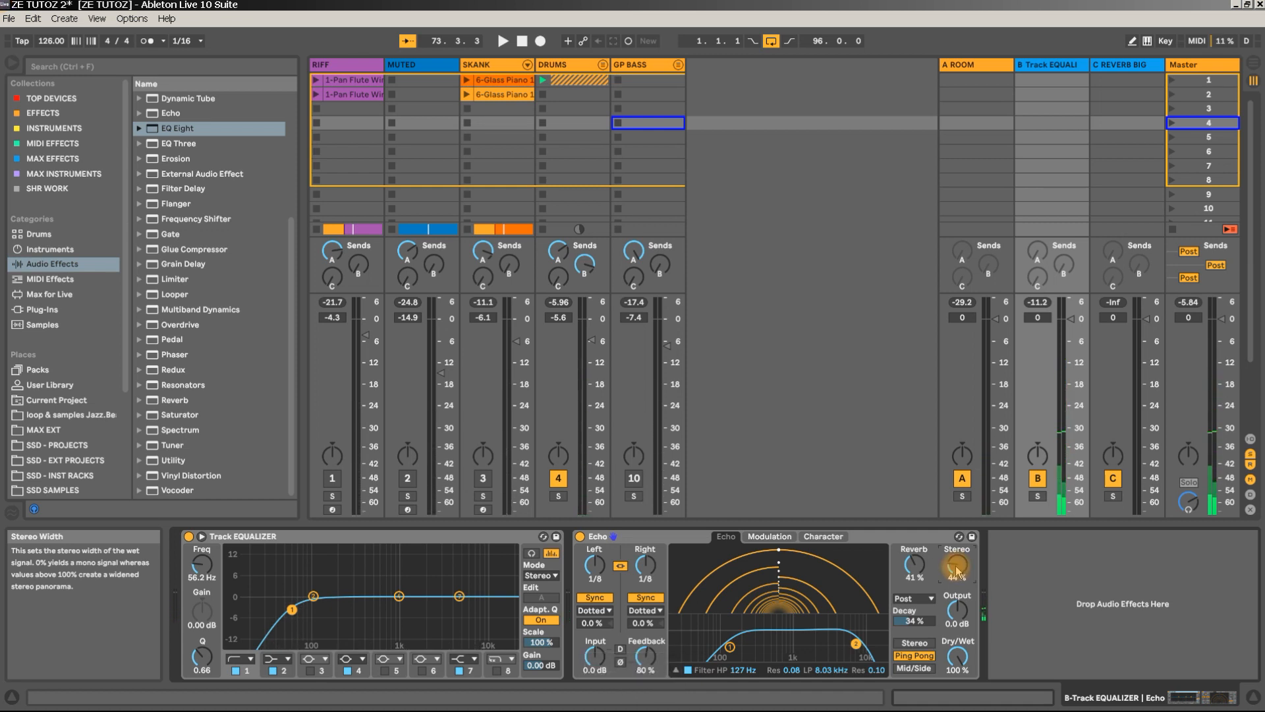
key(space)
key(space)
Group the Track EQUALIZER and Echo devices into an Audio Effect Rack and show its macro controls.
click(549, 538)
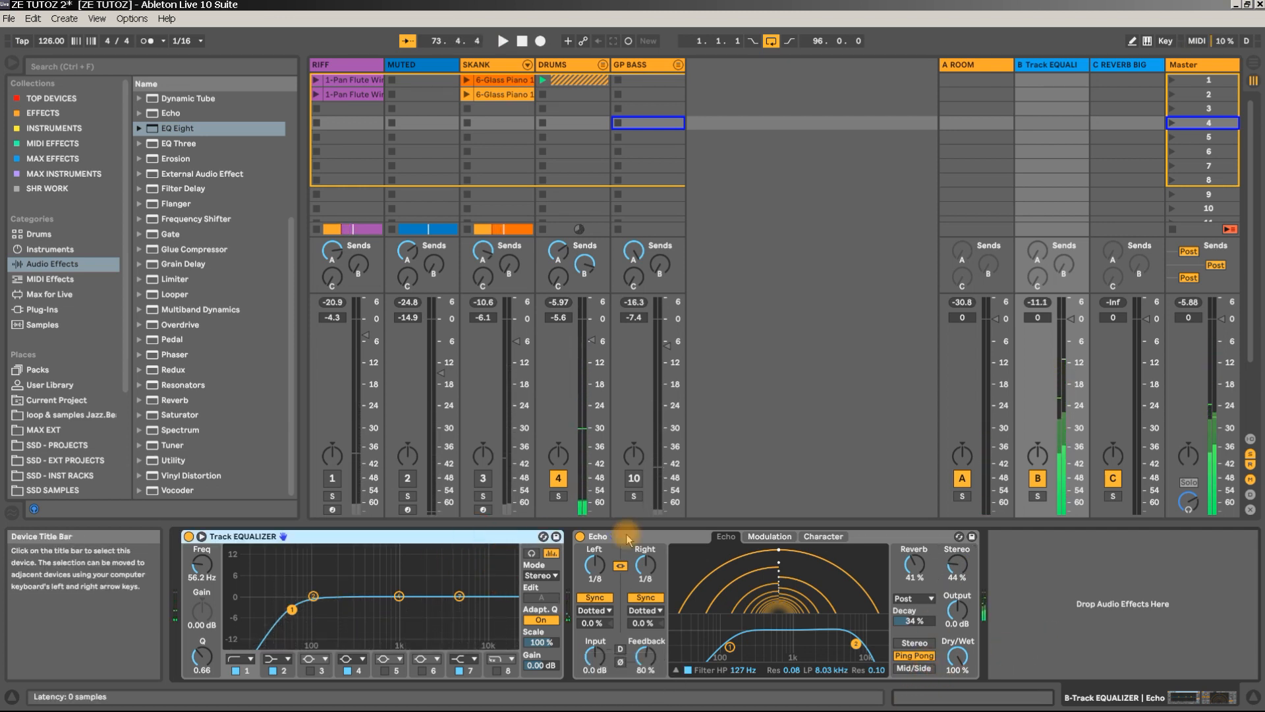
shift+click(910, 531)
key(ctrl+g)
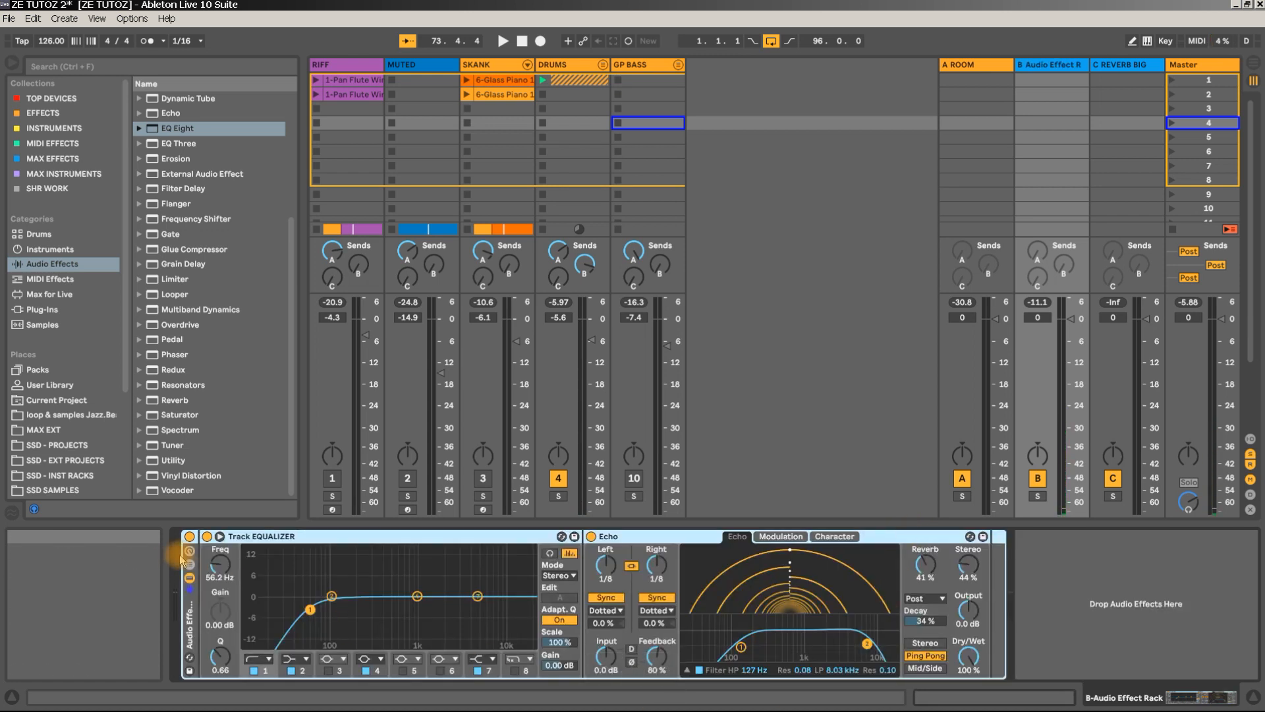
click(189, 550)
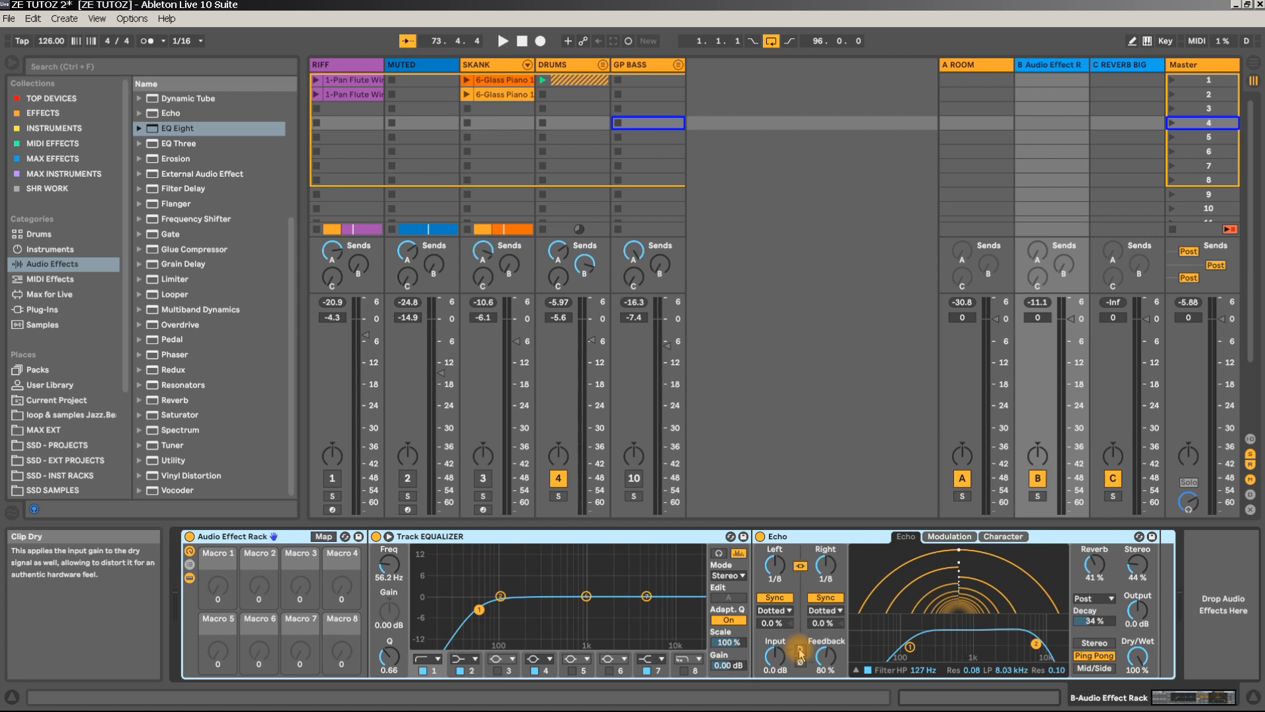
Audition Echo's Clip Dry and Feedback Invert options in turn during playback.
key(space)
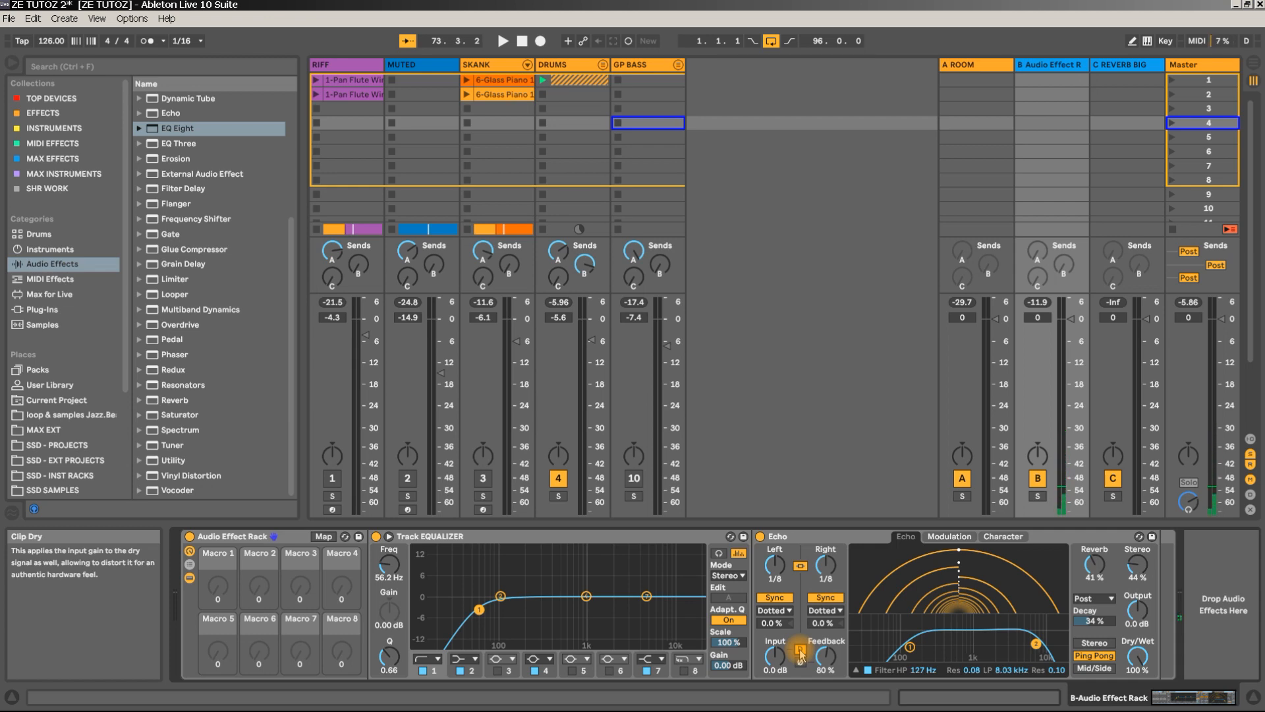
key(space)
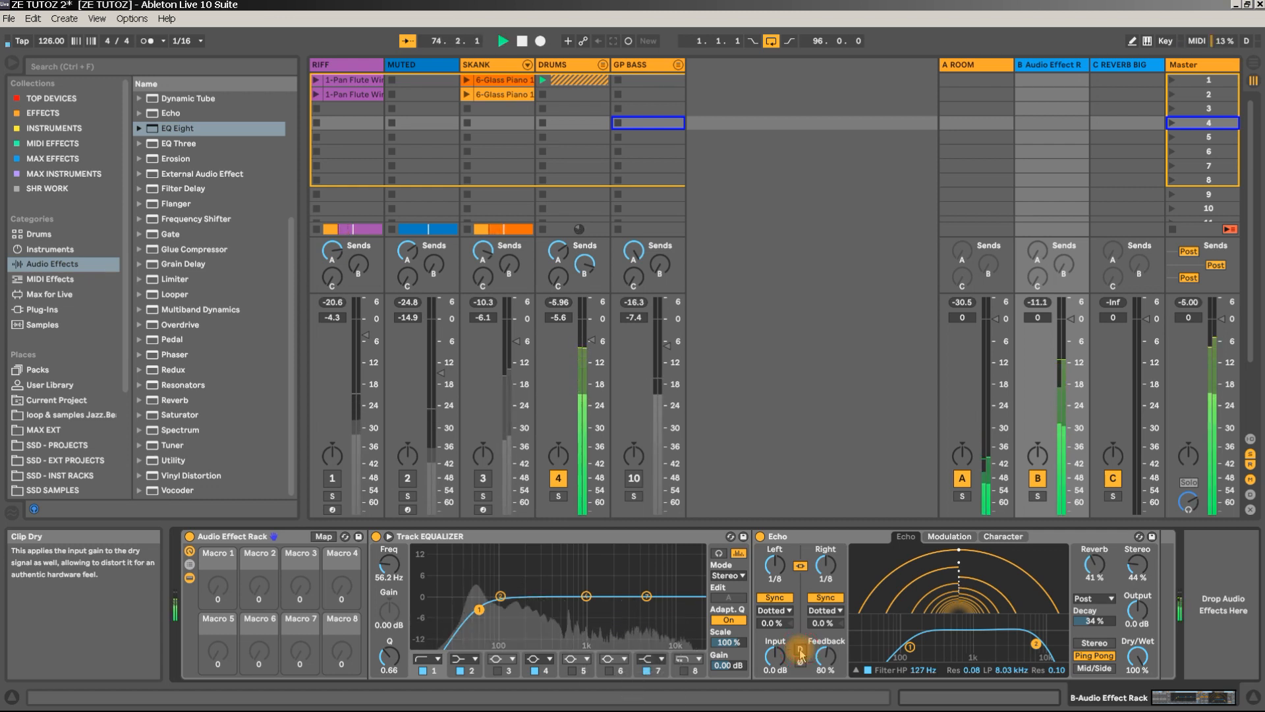
click(800, 661)
key(space)
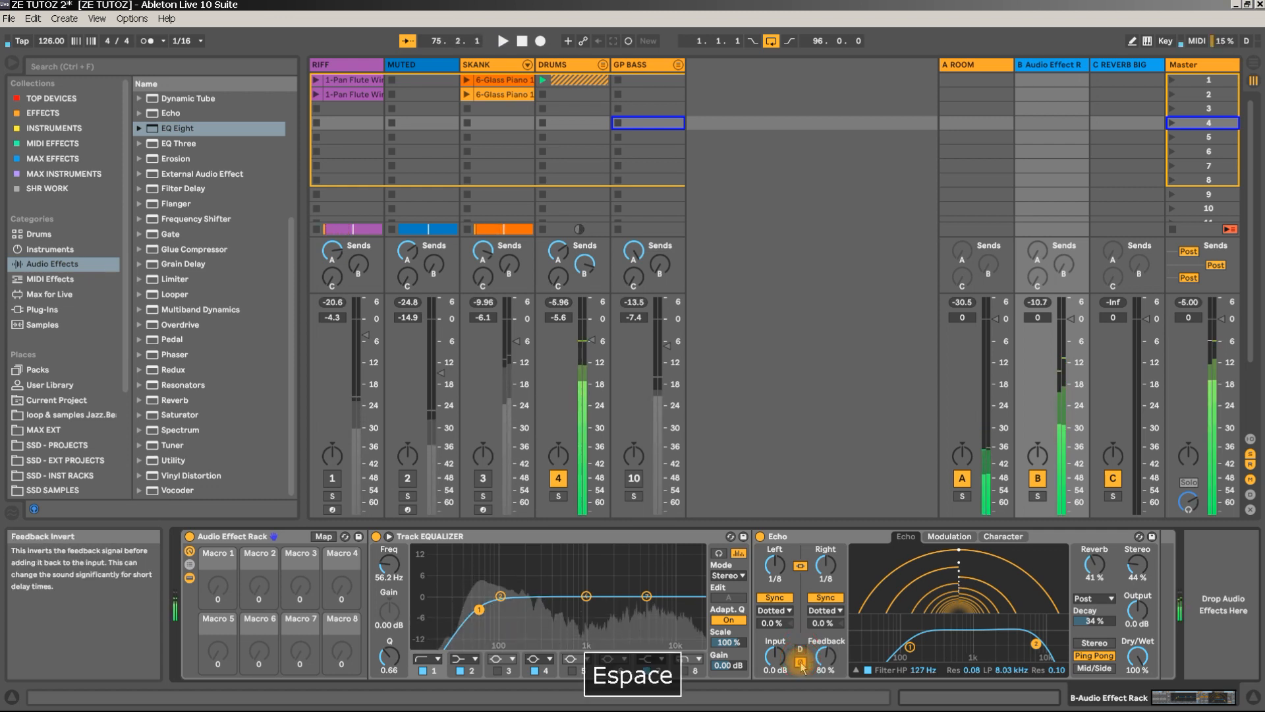
click(800, 650)
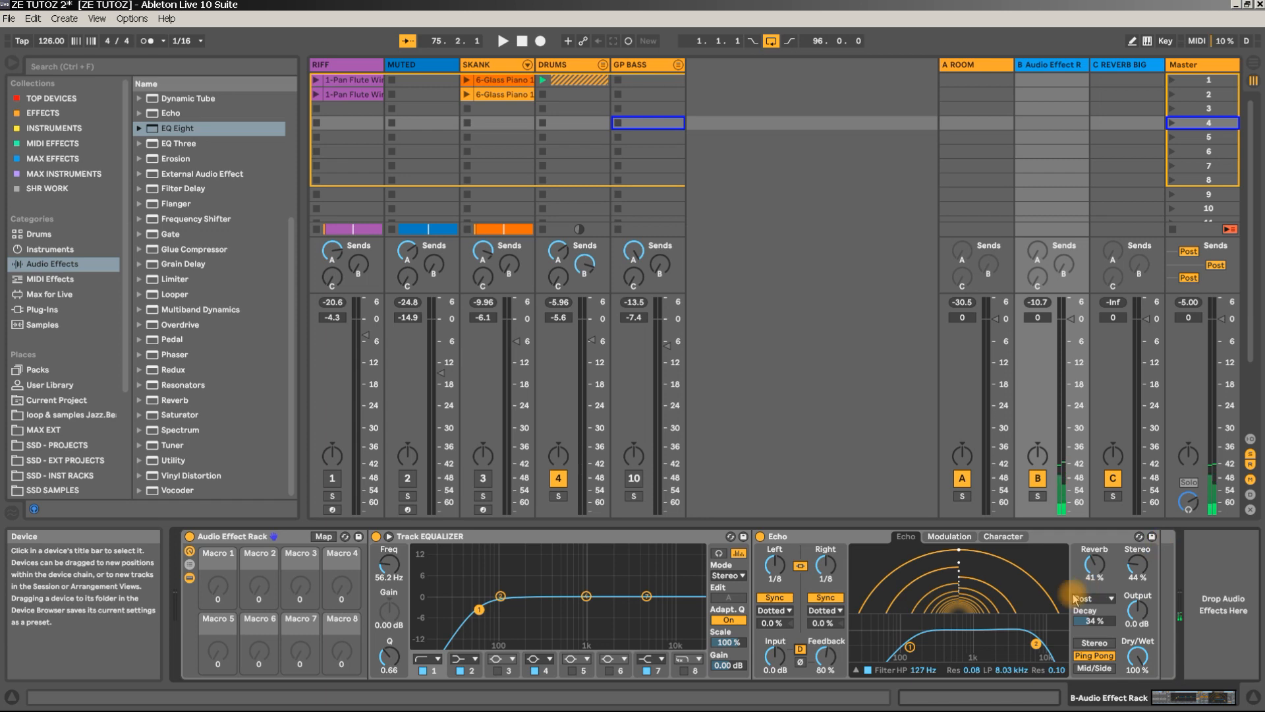
Look through Echo's Modulation and Character settings, return to the Echo page, and audition with Clip Dry off.
click(955, 537)
click(1025, 537)
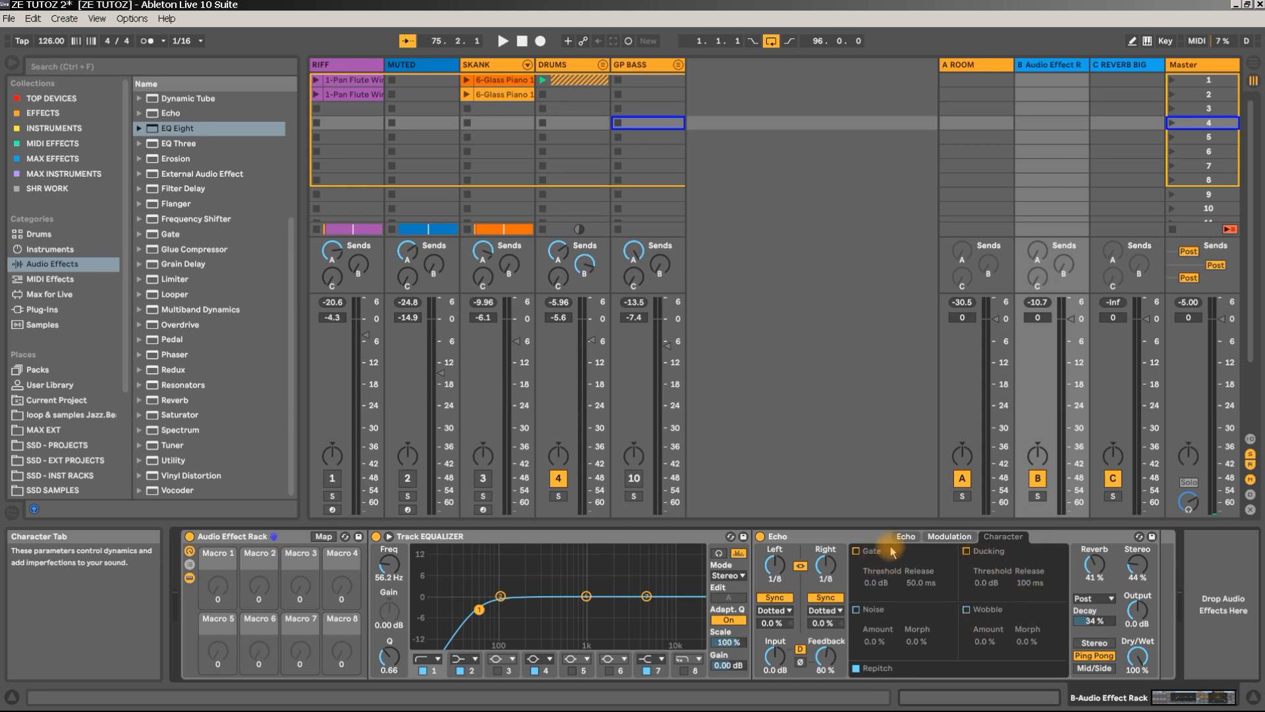
click(946, 537)
click(912, 537)
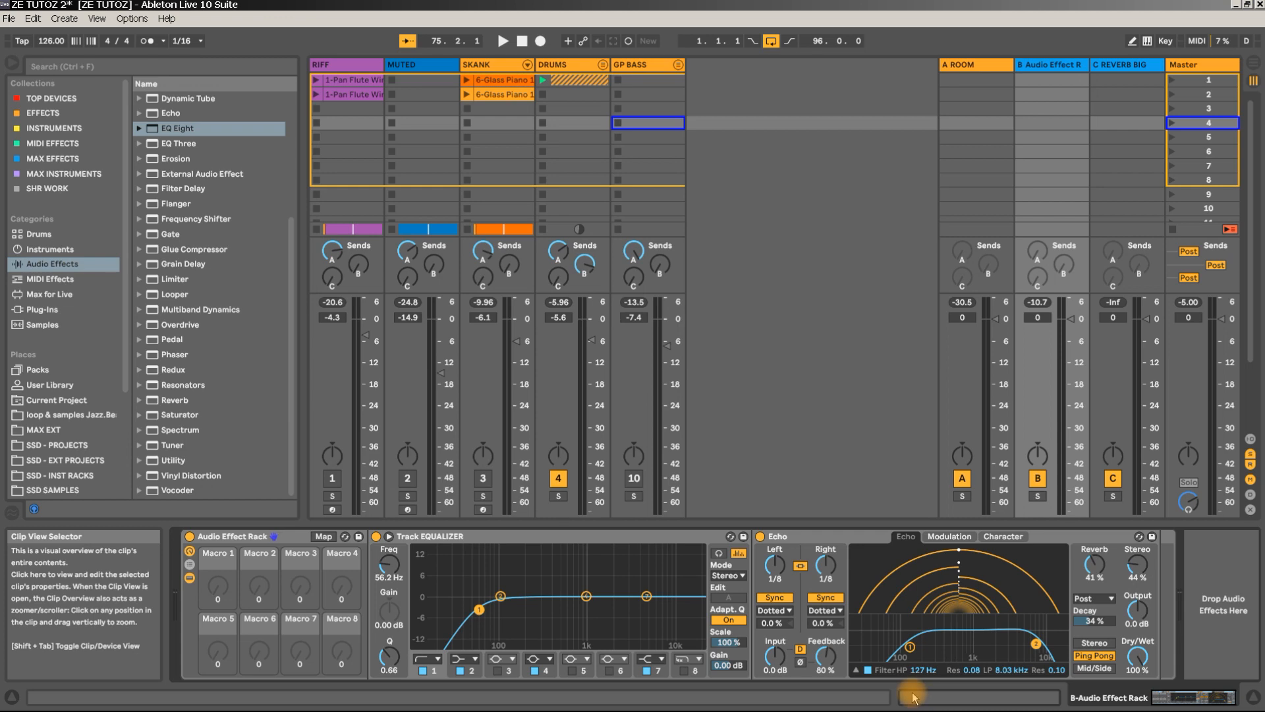
key(space)
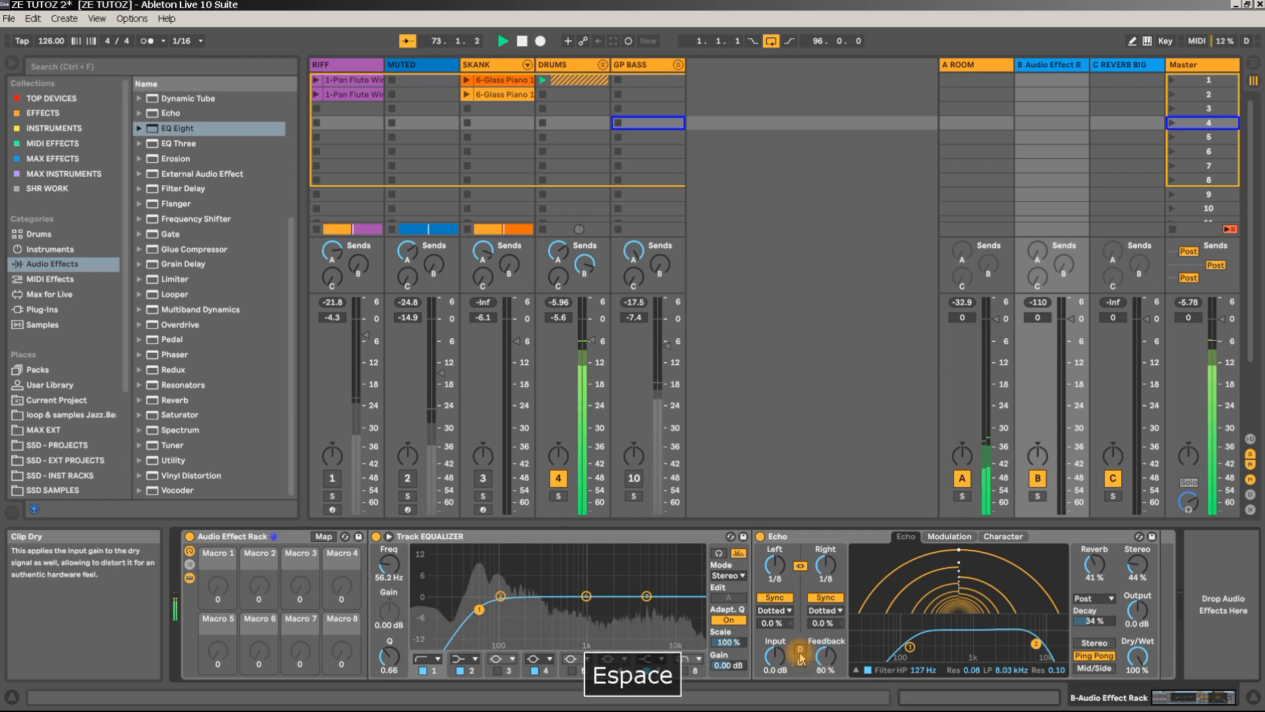
key(space)
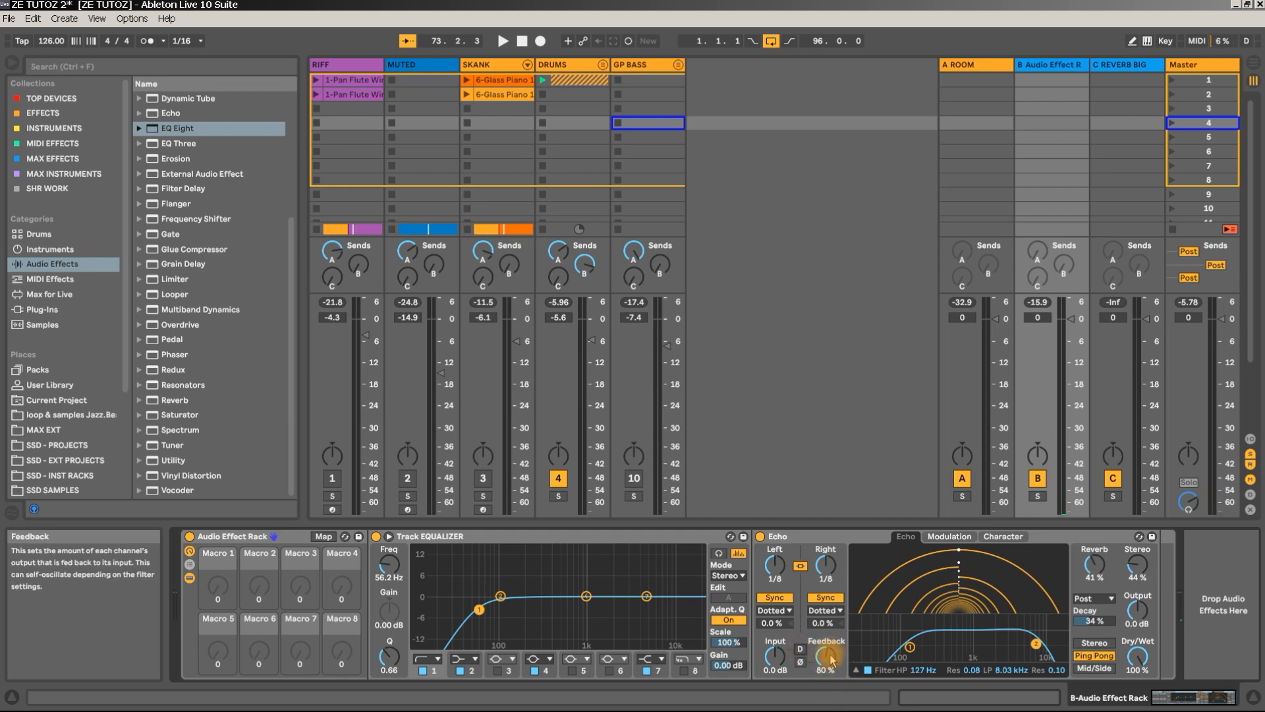
Raise Echo's Feedback to 100 % and audition the repeats.
key(space)
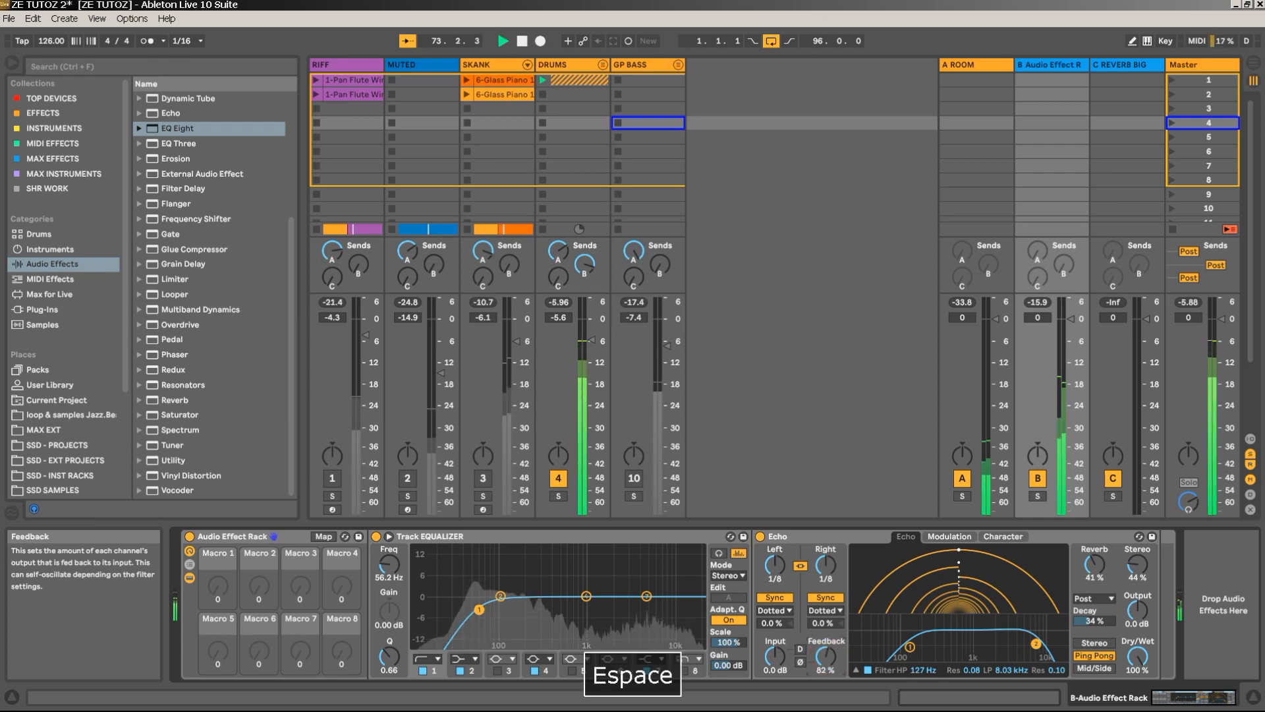
scroll(826, 656, up, 12)
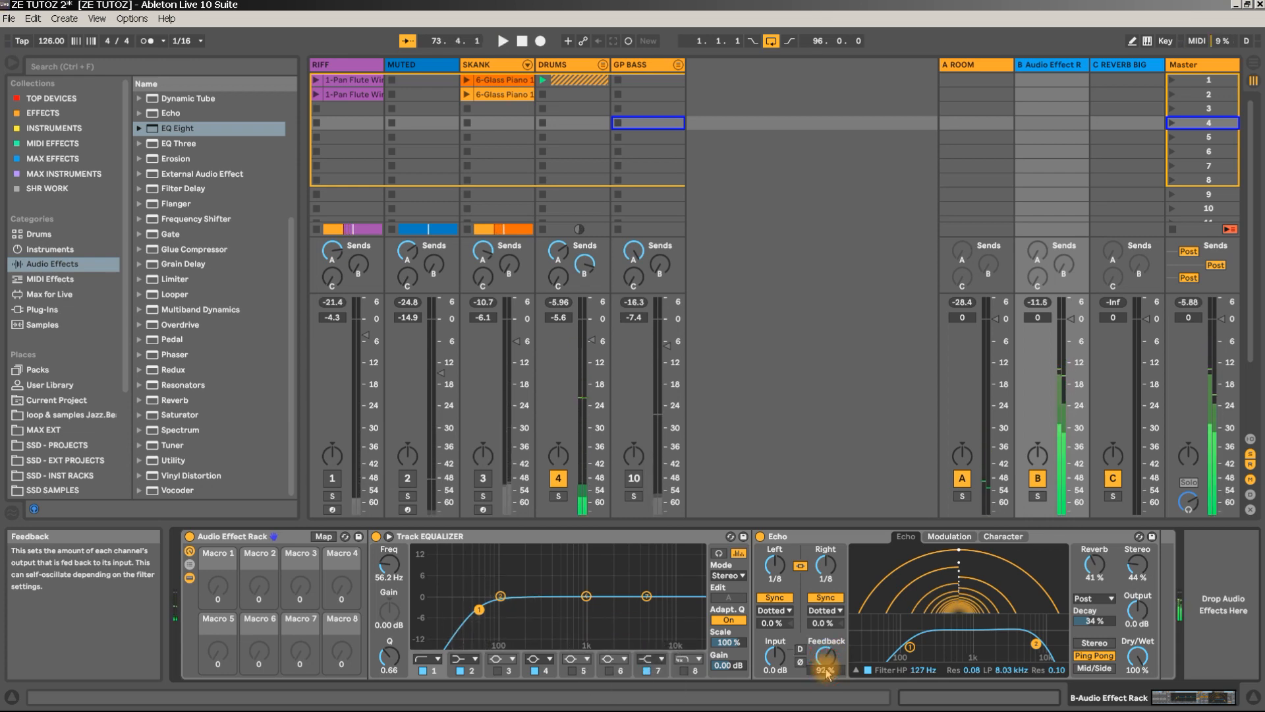
text(100)
key(Return)
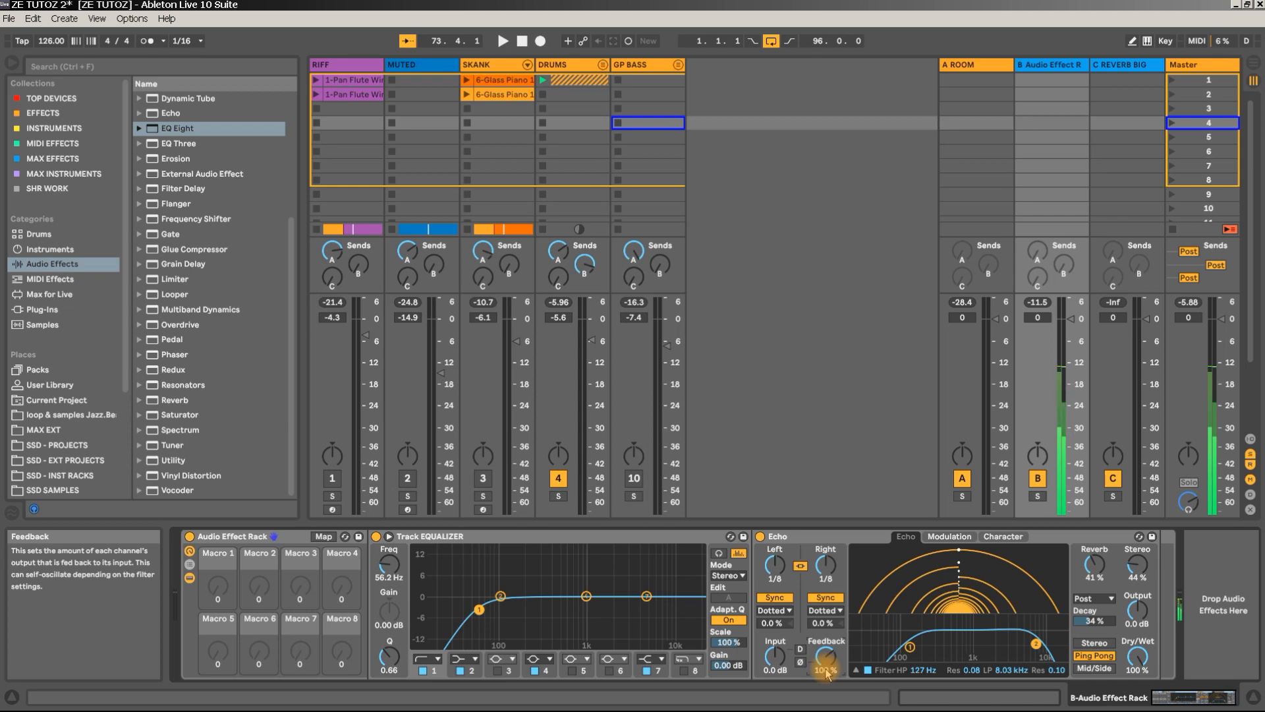
key(space)
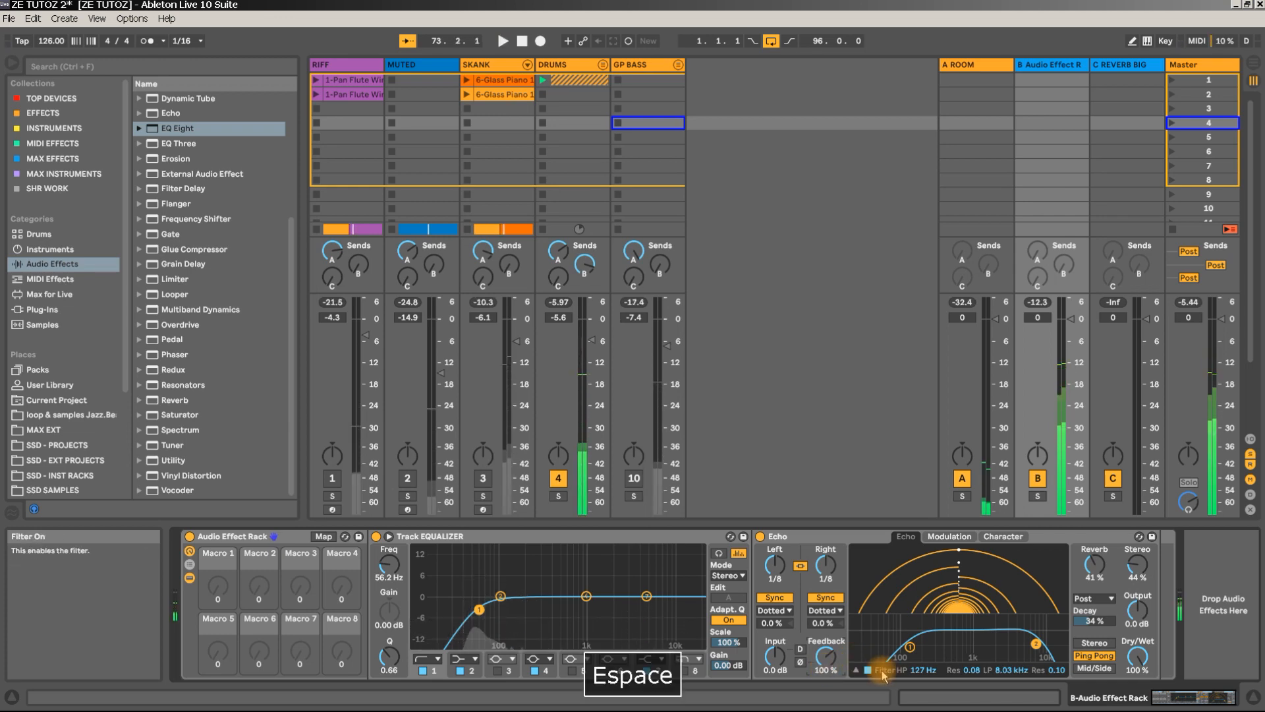
Turn off Echo's filter and set Feedback to 90 % while auditioning the drums.
click(868, 670)
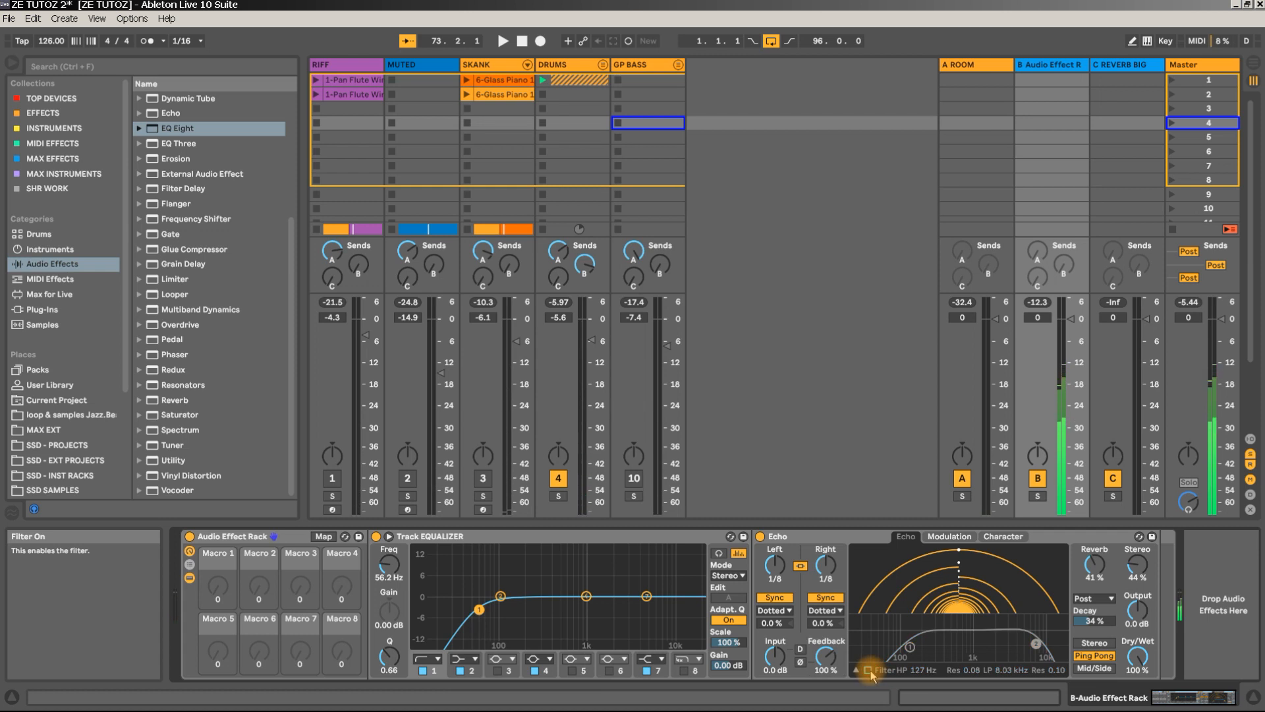
key(space)
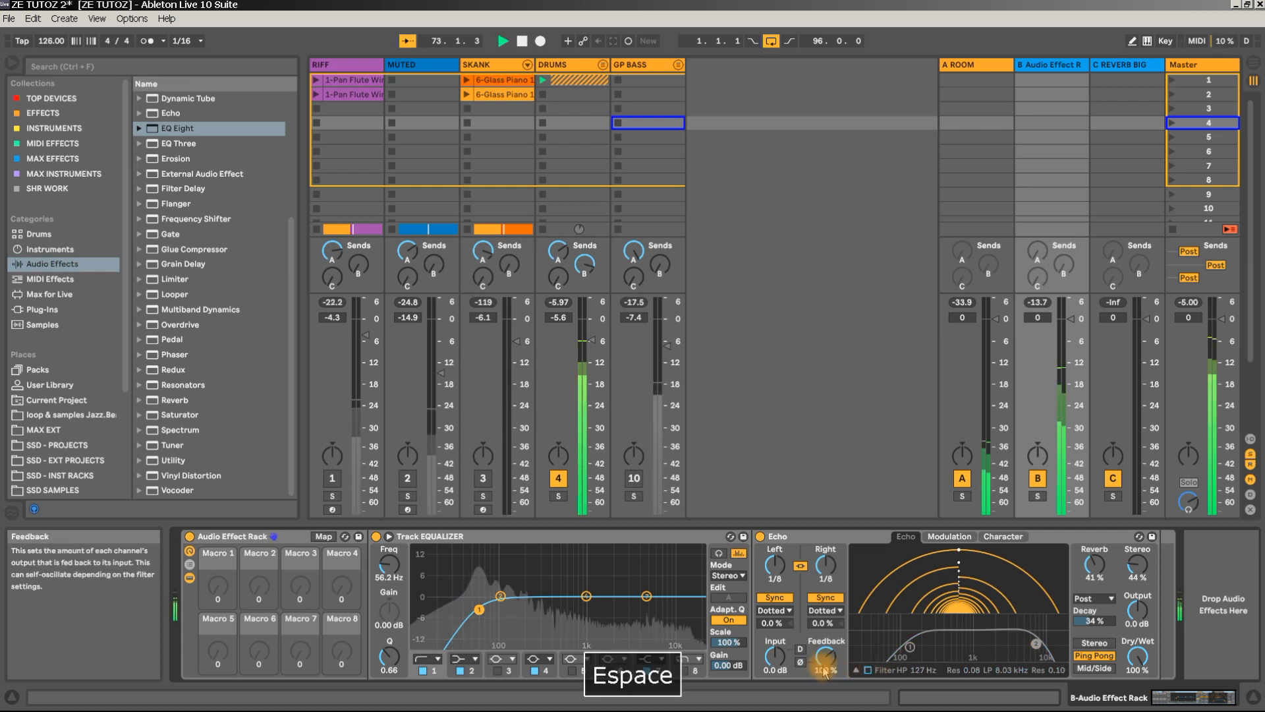
click(825, 670)
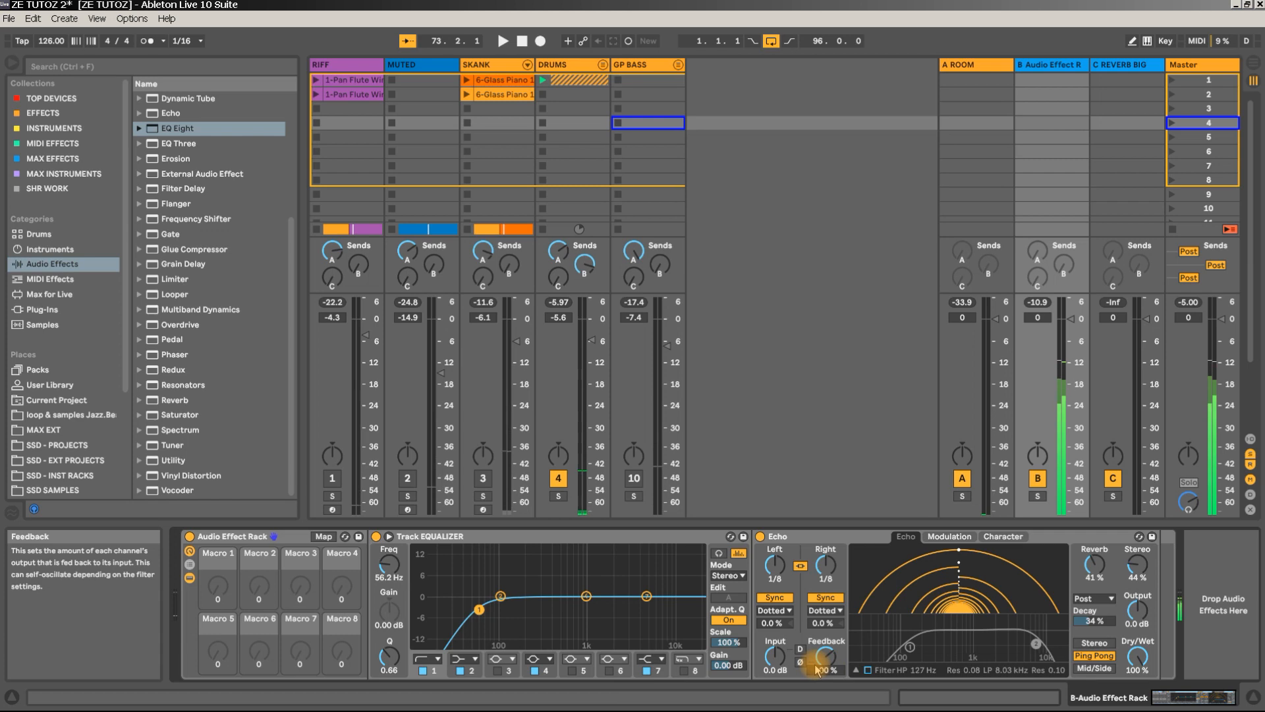
text(90)
key(Return)
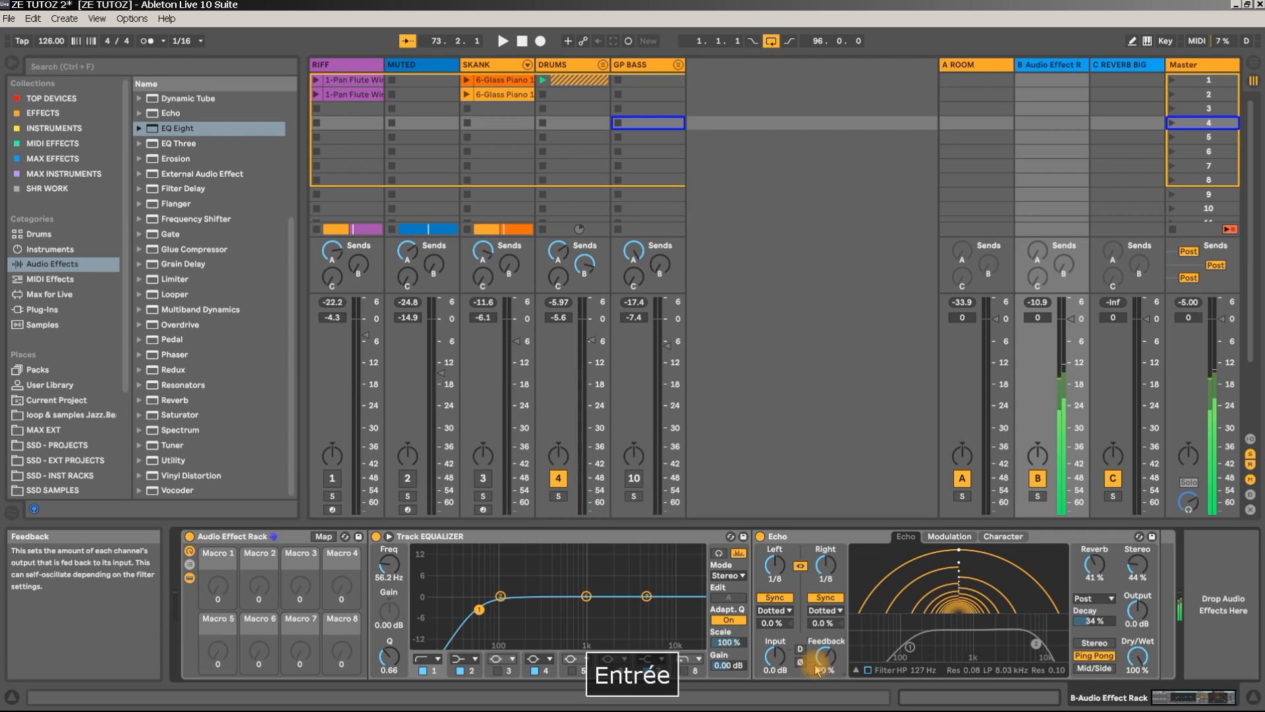
key(space)
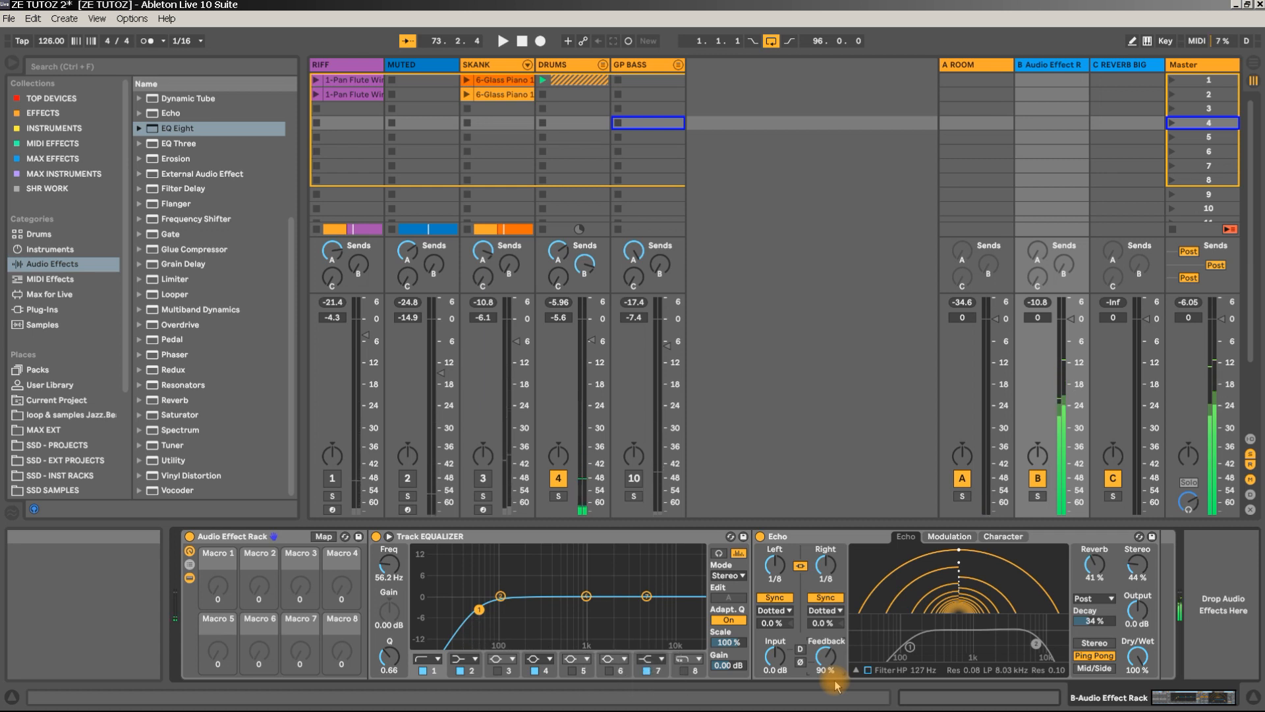
Try a slightly different Feedback amount on Echo and restore it to 90 %.
drag(831, 676, 832, 708)
drag(825, 656, 826, 639)
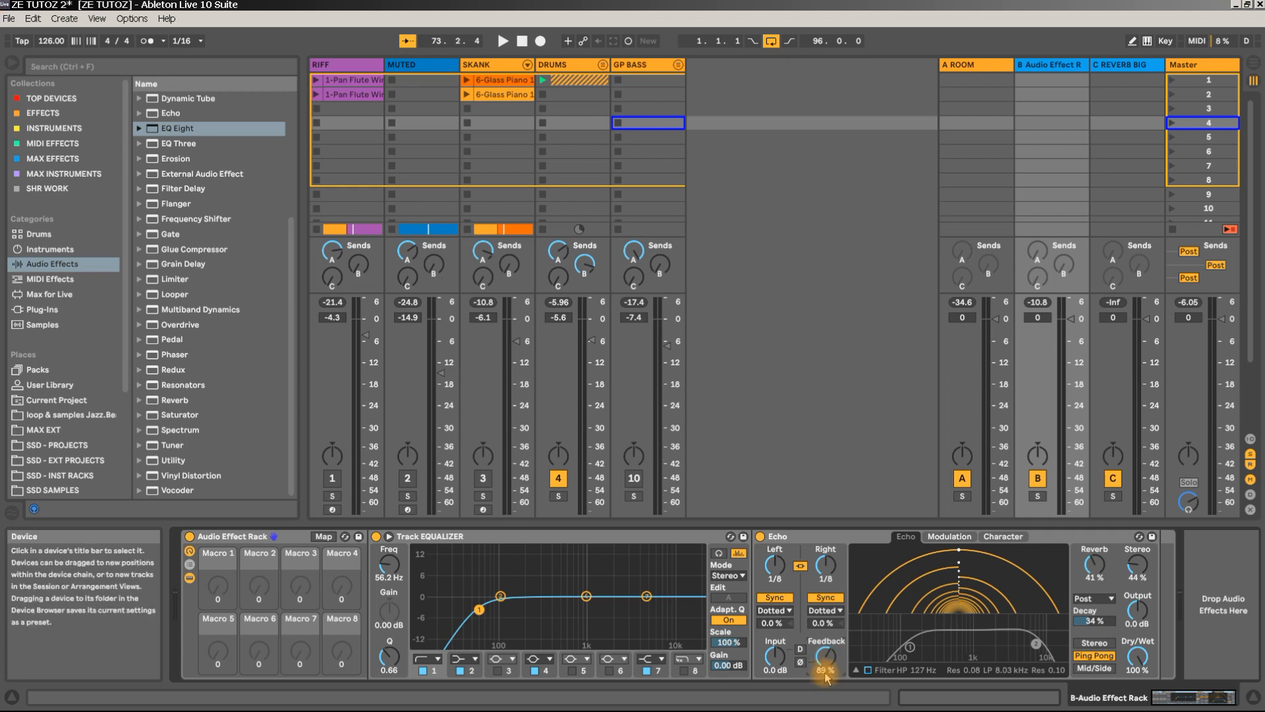
text(9)
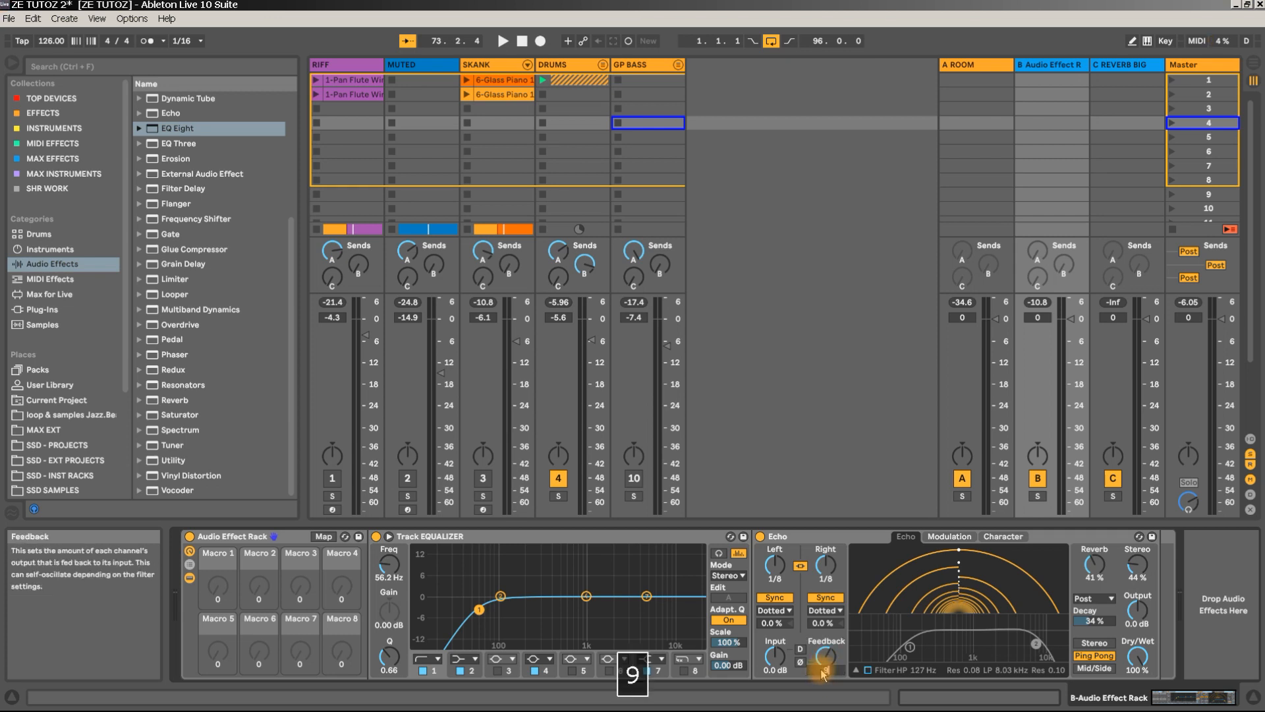
key(Return)
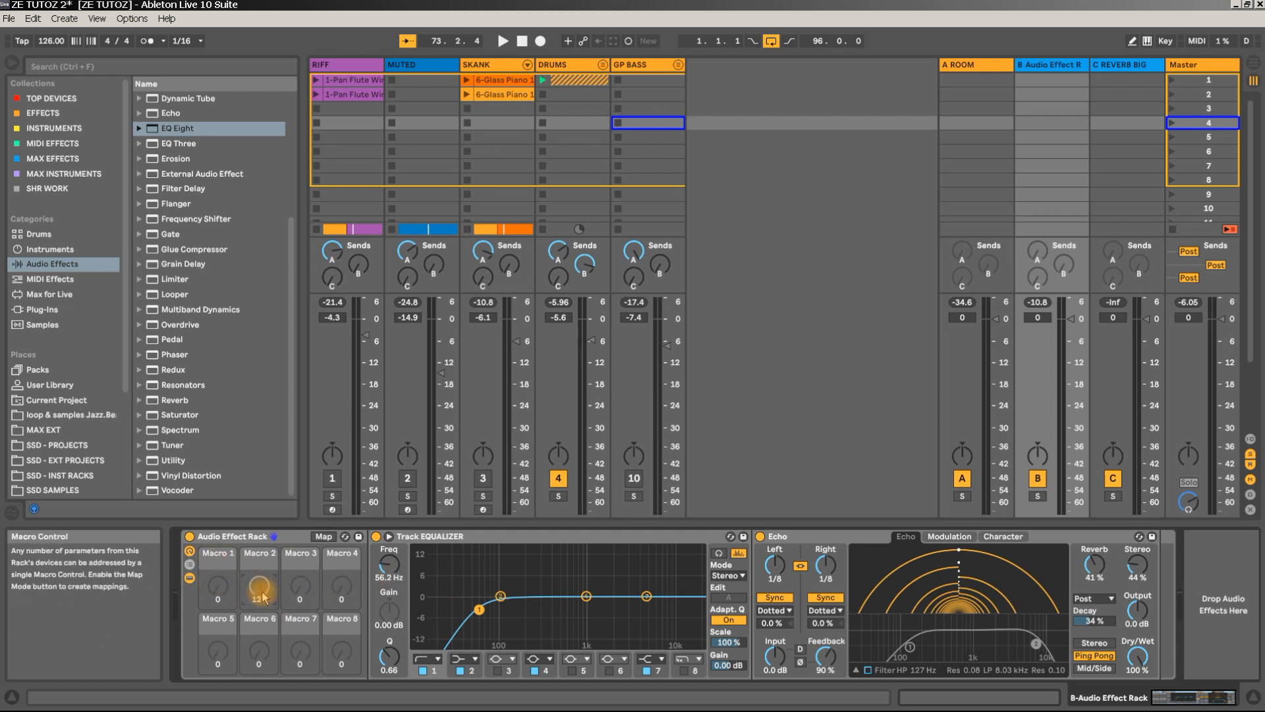
Map Echo's Feedback to Macro 2 of the rack and open the macro mappings.
right_click(826, 658)
click(871, 584)
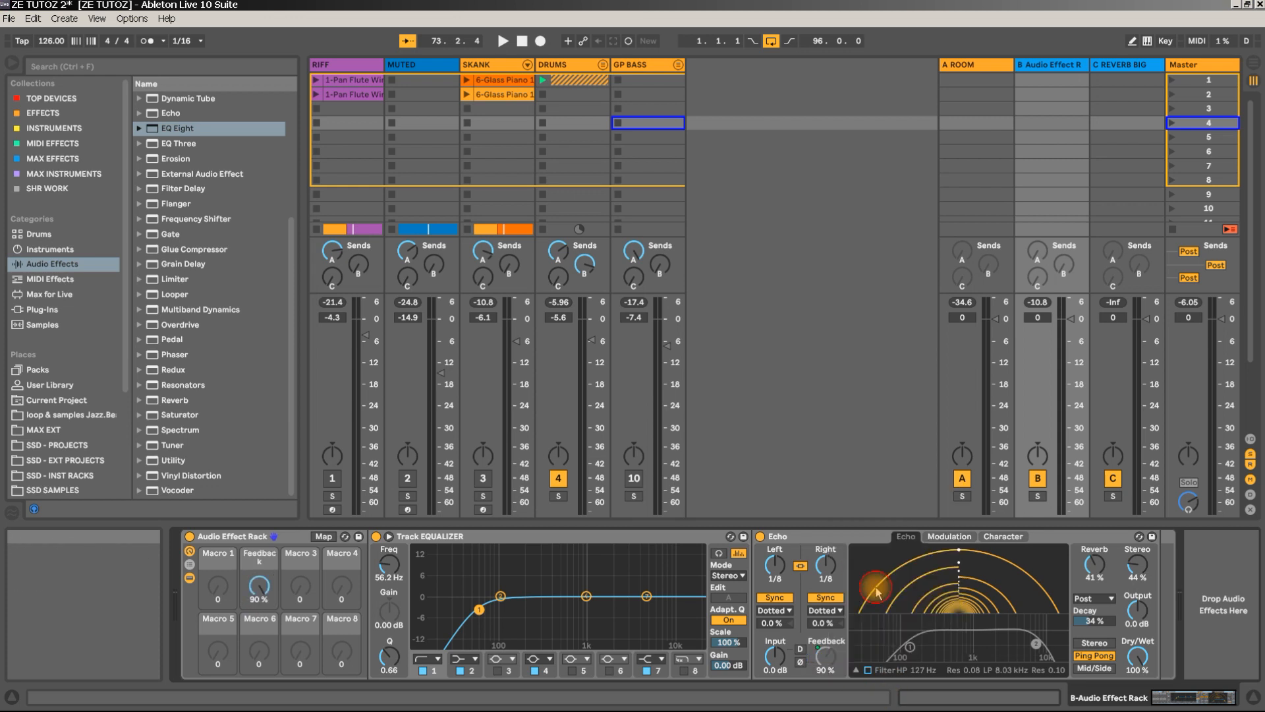
click(324, 536)
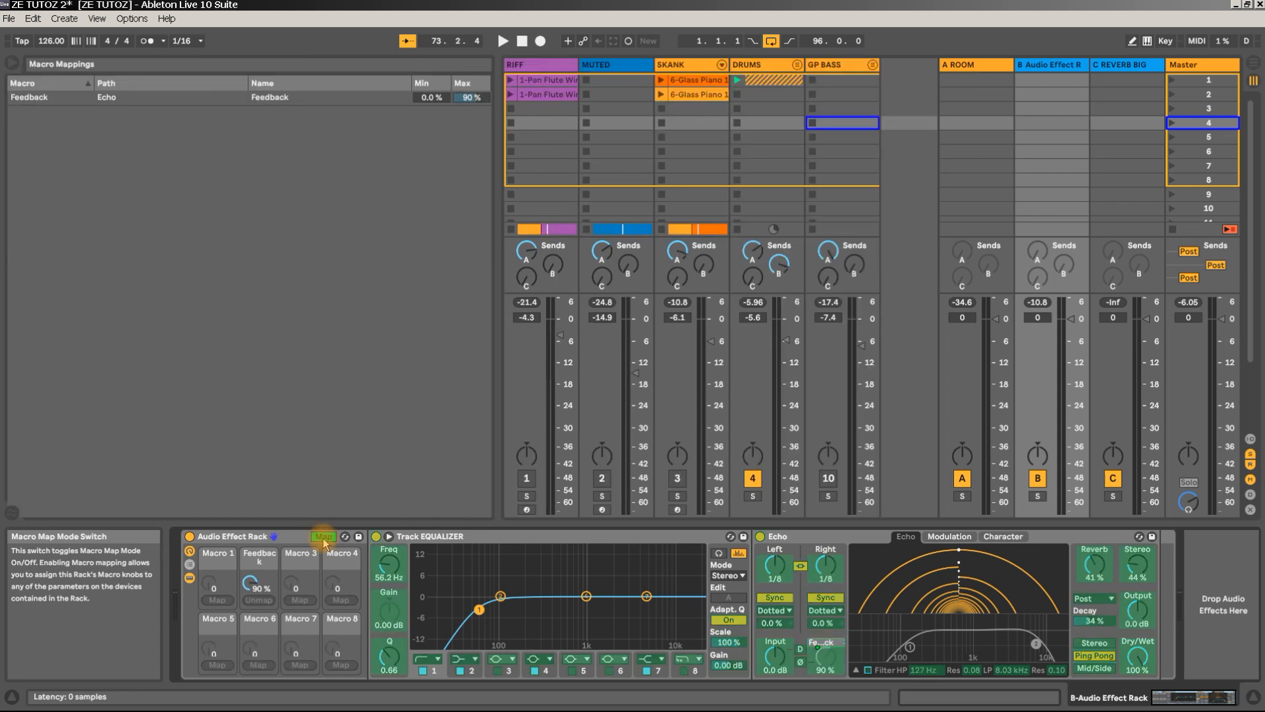
Set the minimum of the Feedback macro mapping to 36 % and audition the drums with the macro fully lowered.
click(431, 99)
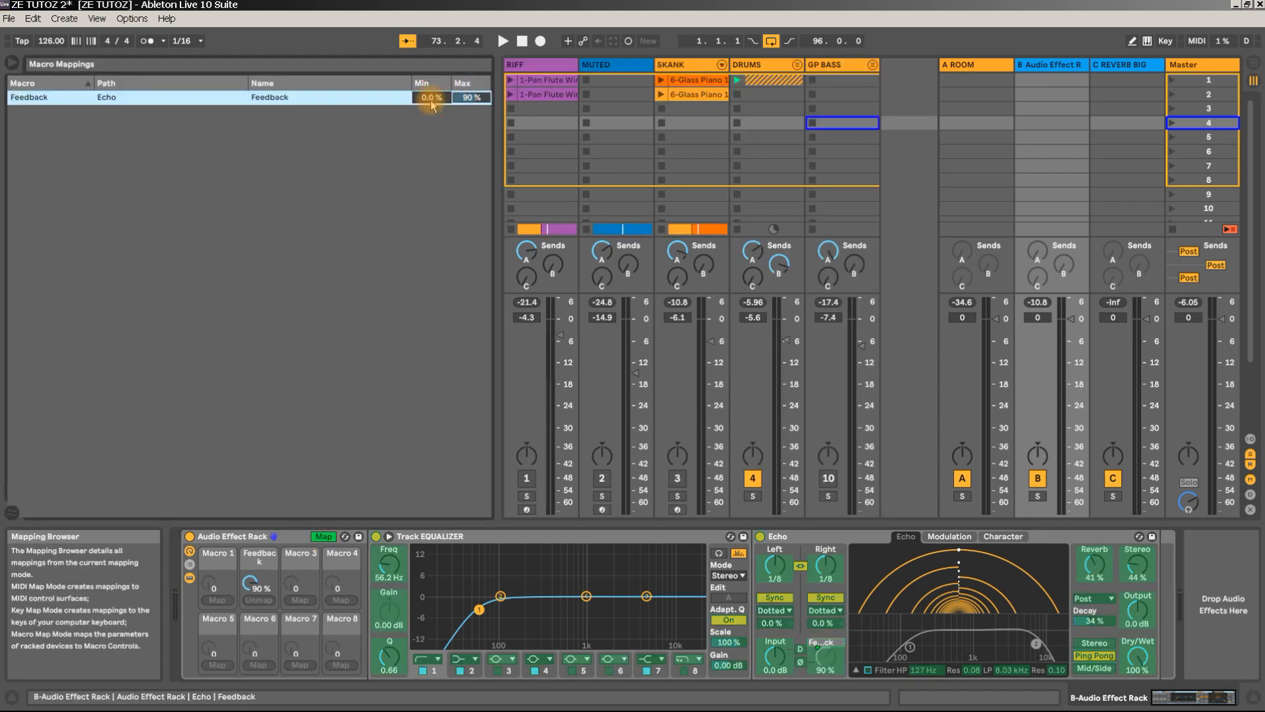
text(36)
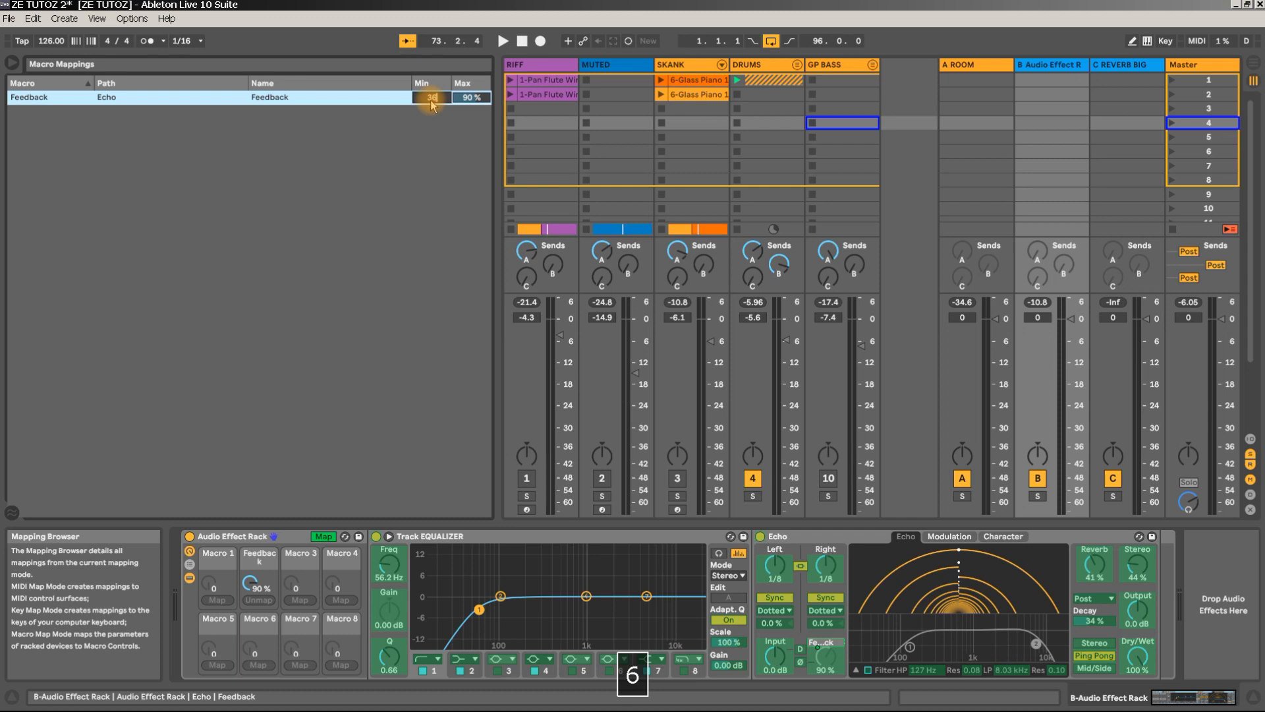
key(Return)
key(space)
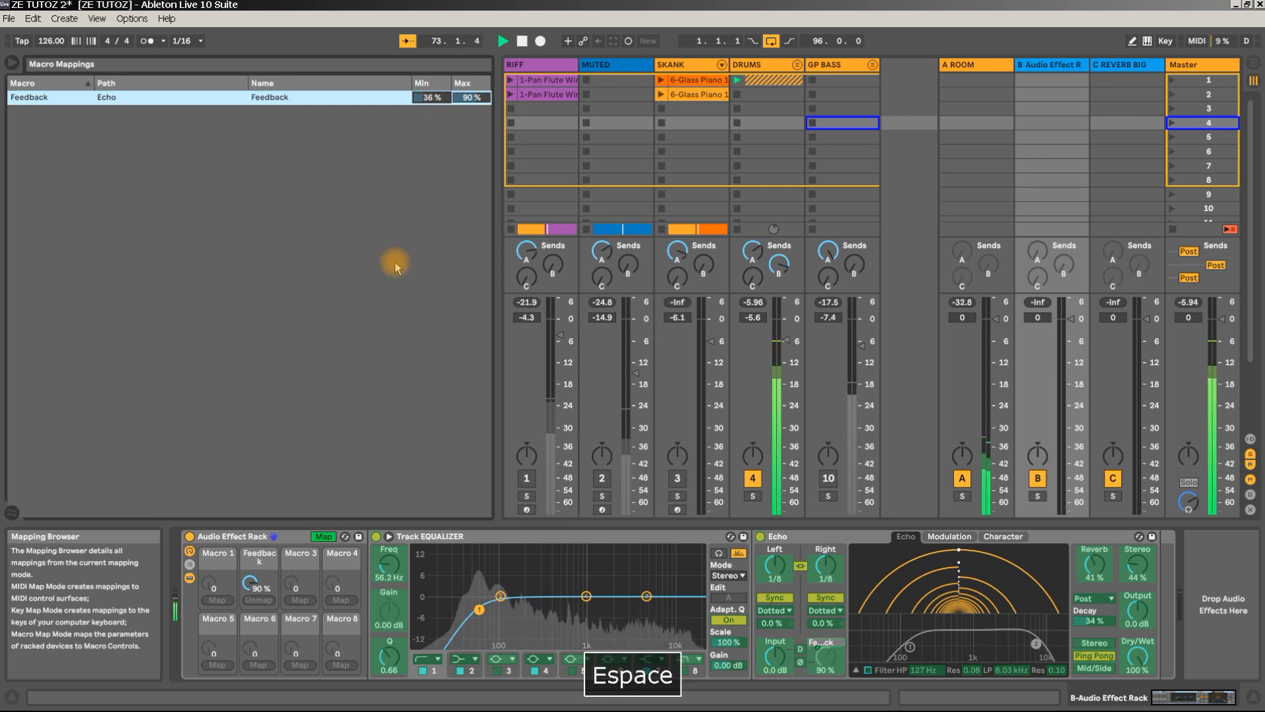
click(323, 537)
drag(260, 588, 259, 678)
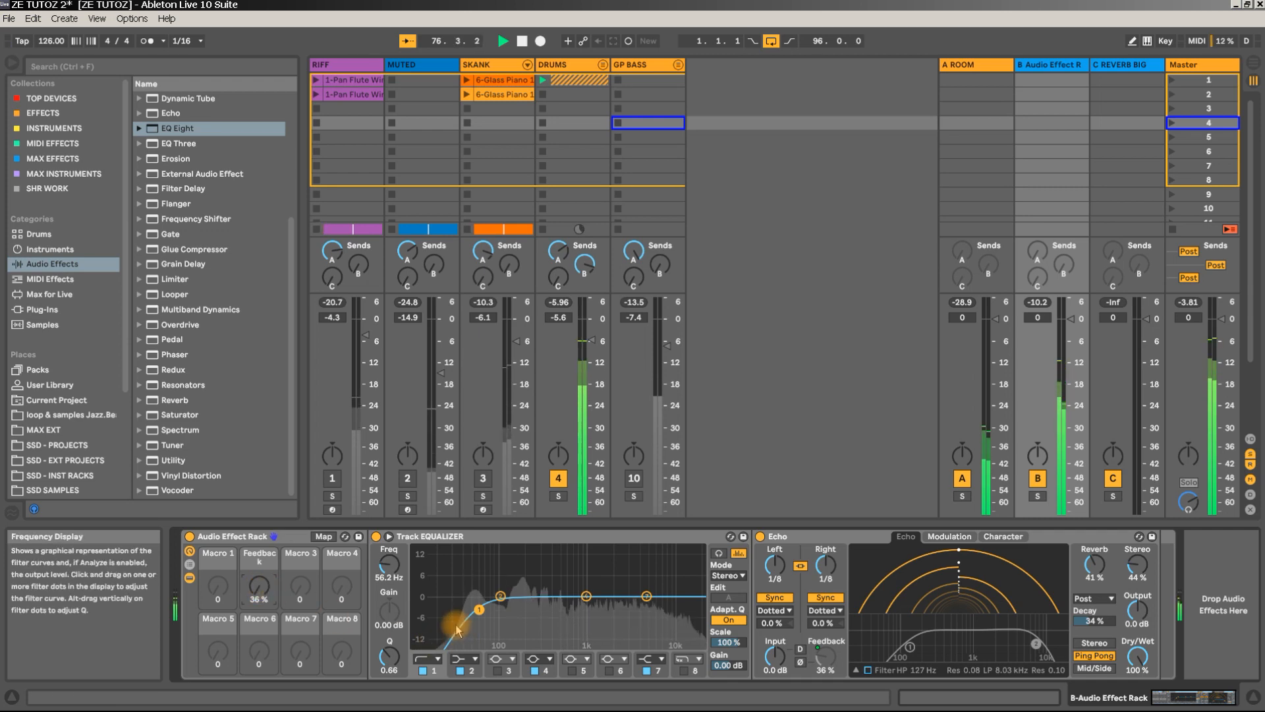
key(space)
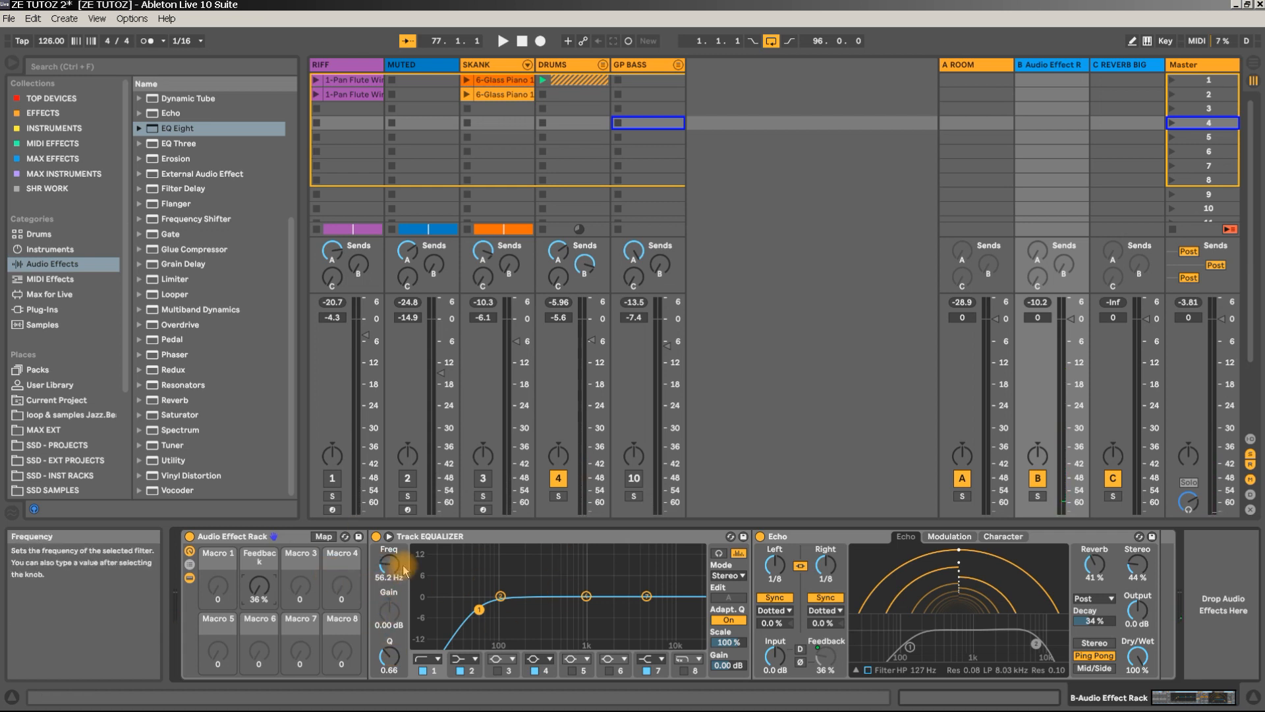
Raise the Track EQUALIZER's first filter frequency to 2.44 kHz and map it to Macro 1 of the rack.
drag(387, 573, 390, 496)
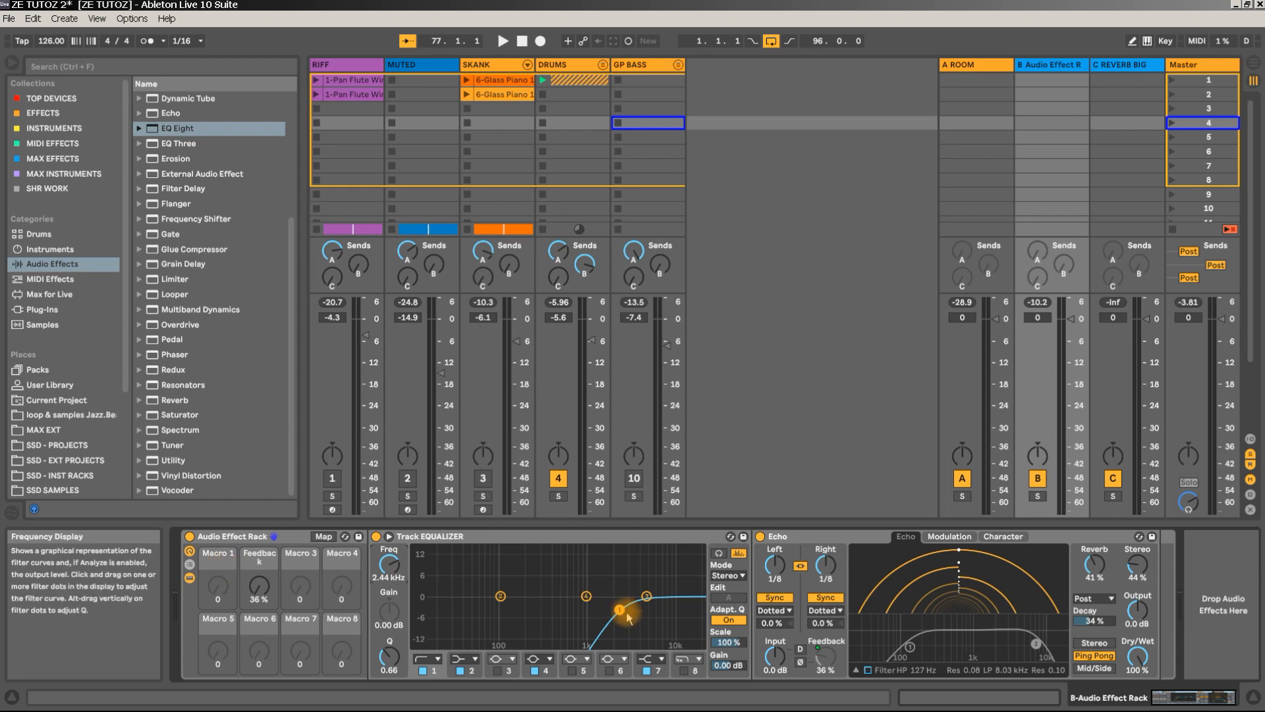
drag(214, 592, 210, 584)
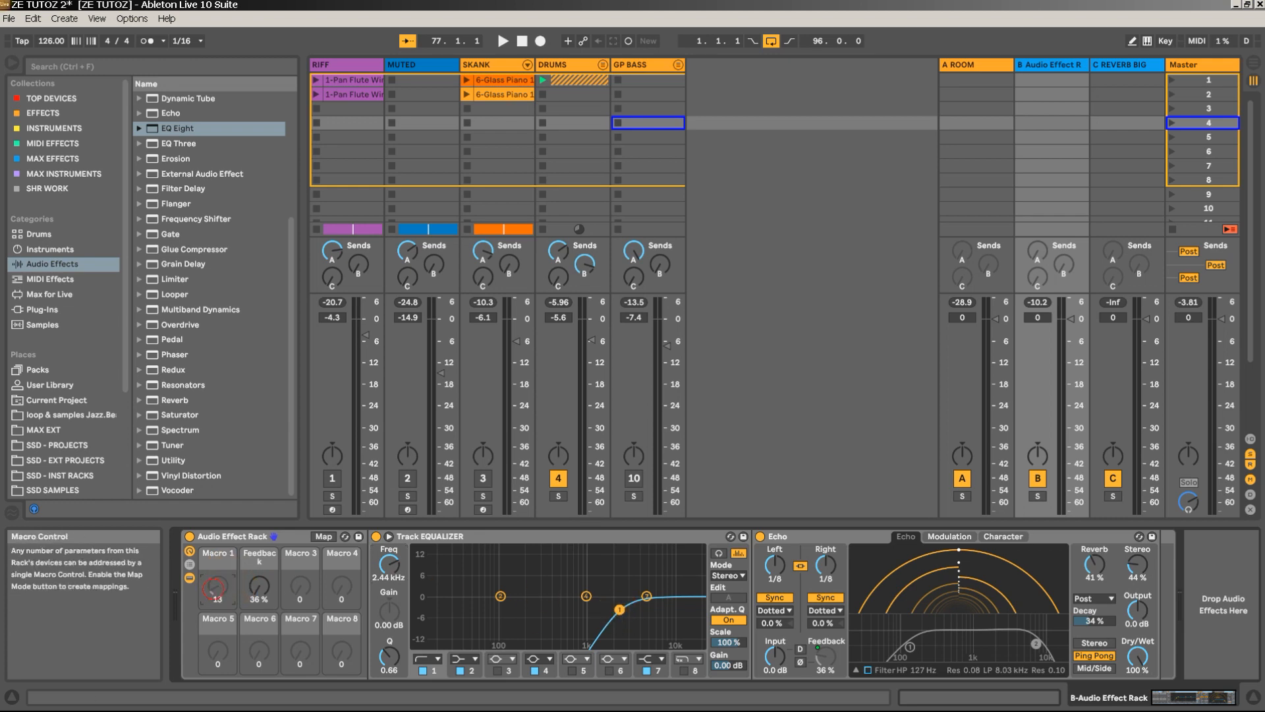
right_click(619, 610)
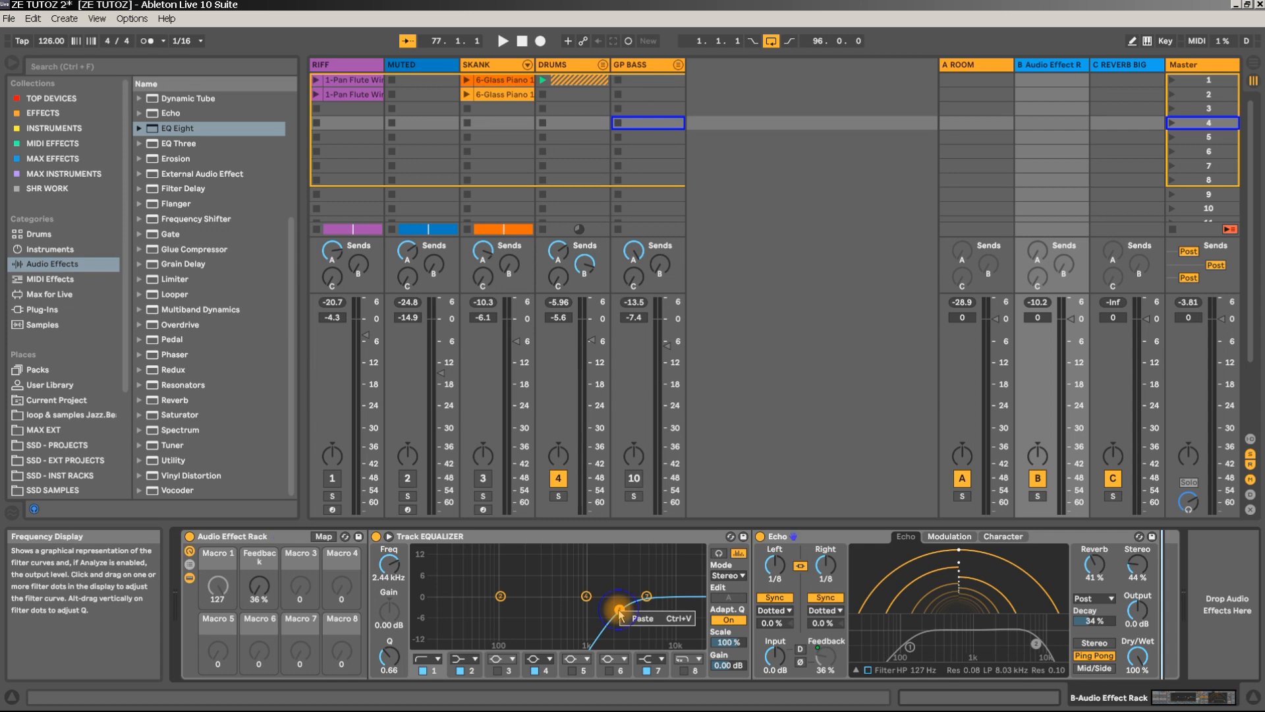
click(658, 618)
right_click(388, 568)
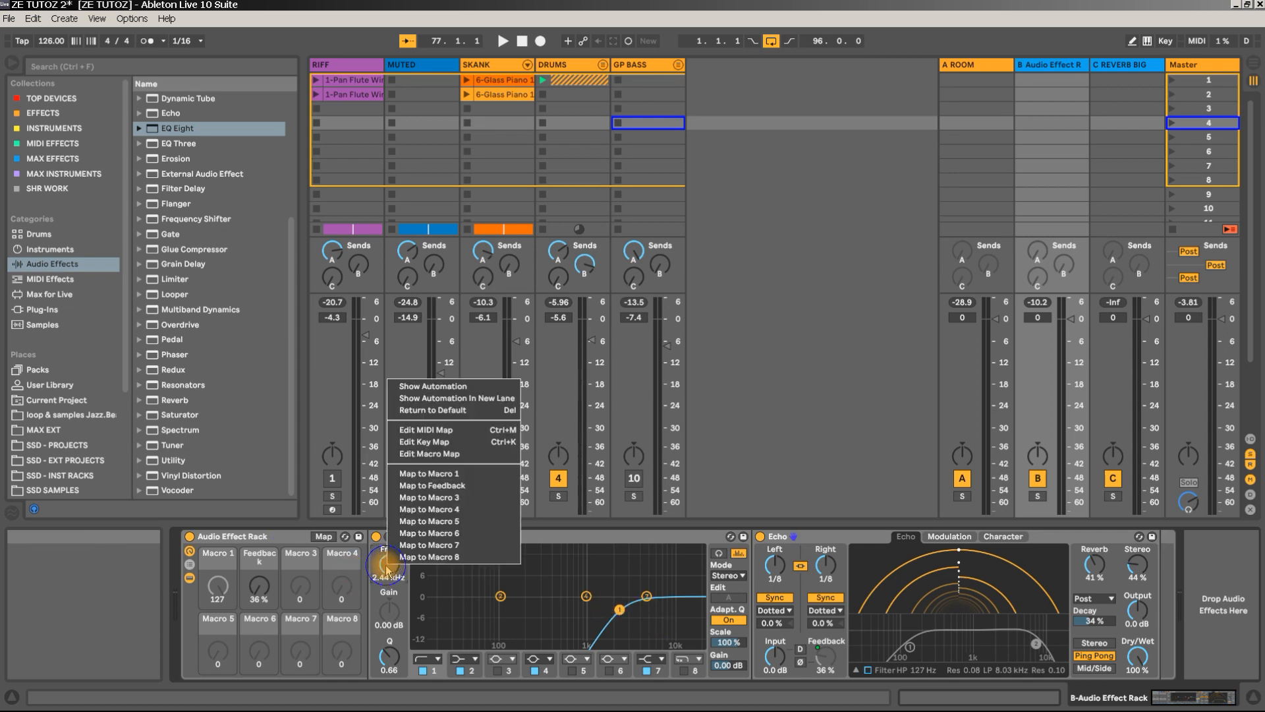
click(459, 481)
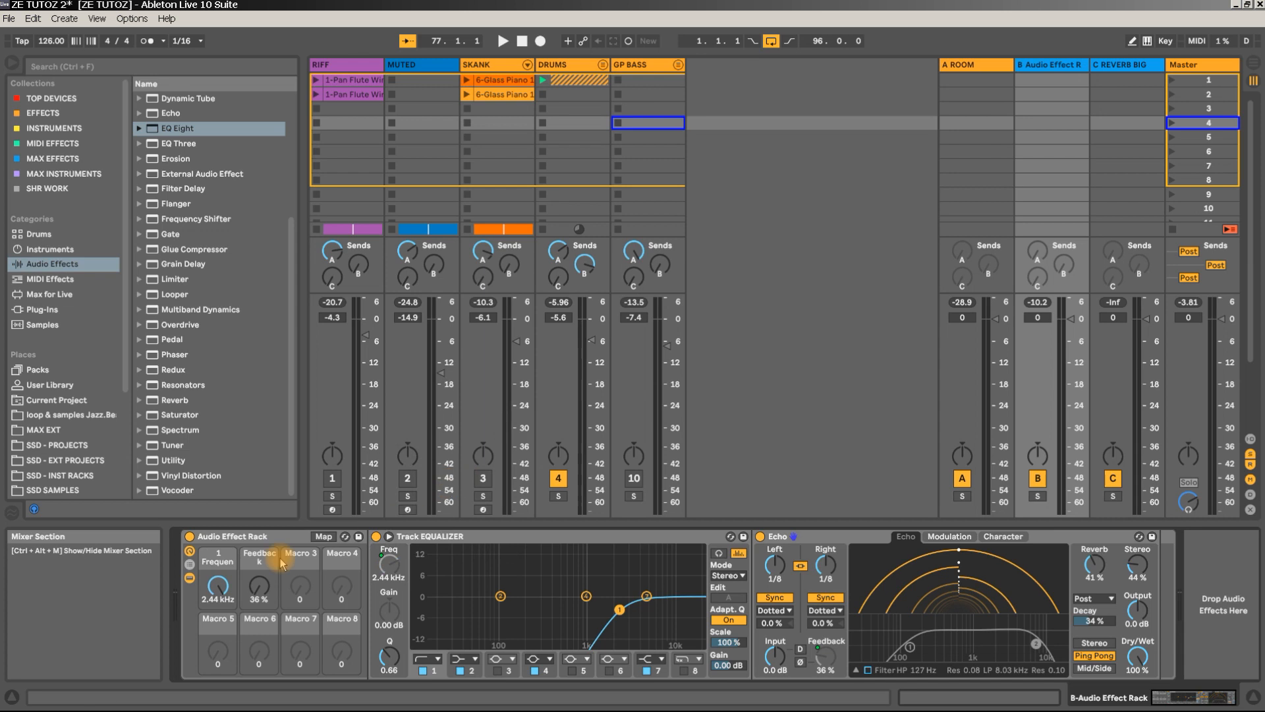
Rename the rack's frequency macro as LOCUT.
key(ctrl+r)
text(LO)
key(Return)
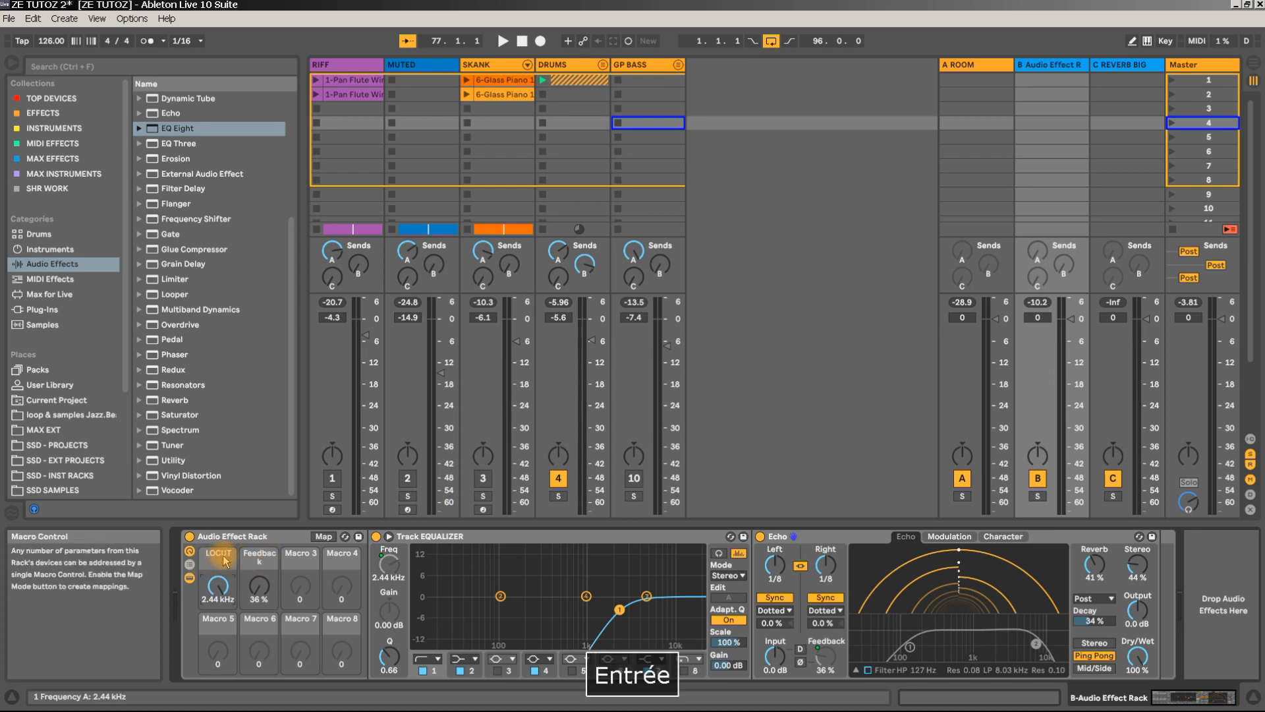
Lower the LOCUT macro to 95.0 Hz while auditioning the drums, and reduce Echo's Reverb to 28 %.
key(space)
drag(218, 586, 218, 621)
key(space)
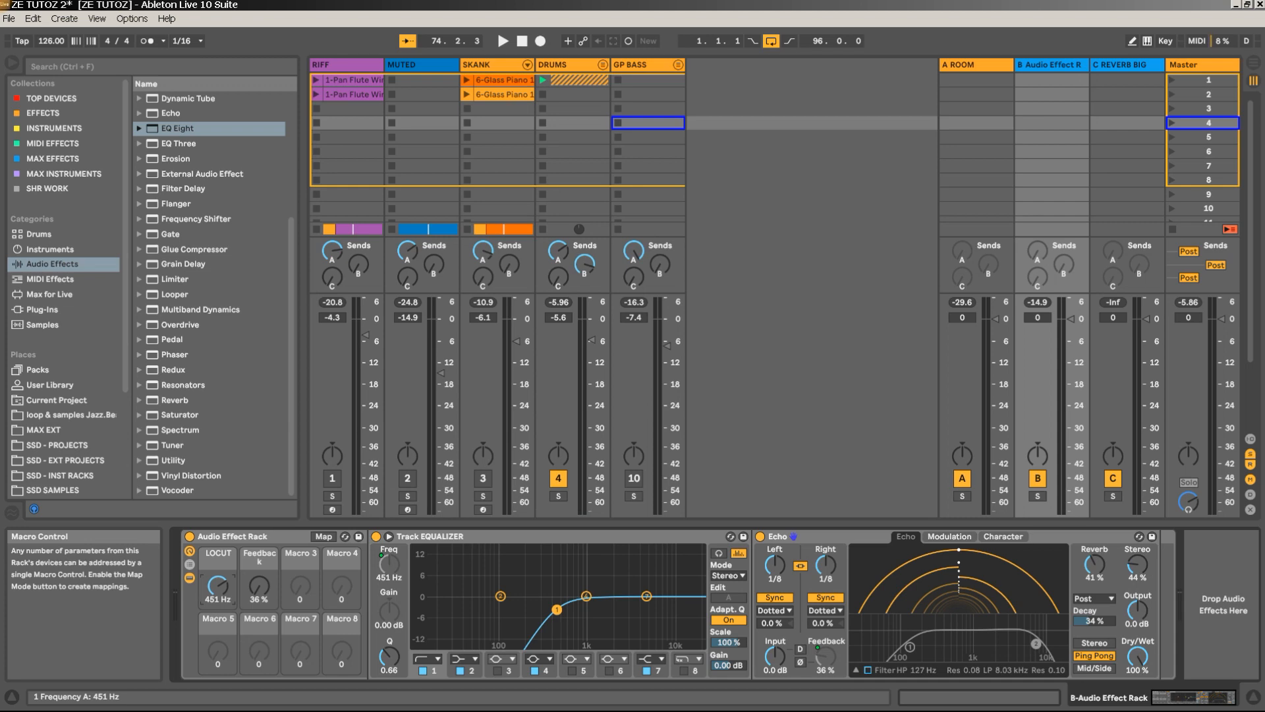
key(space)
drag(218, 621, 218, 650)
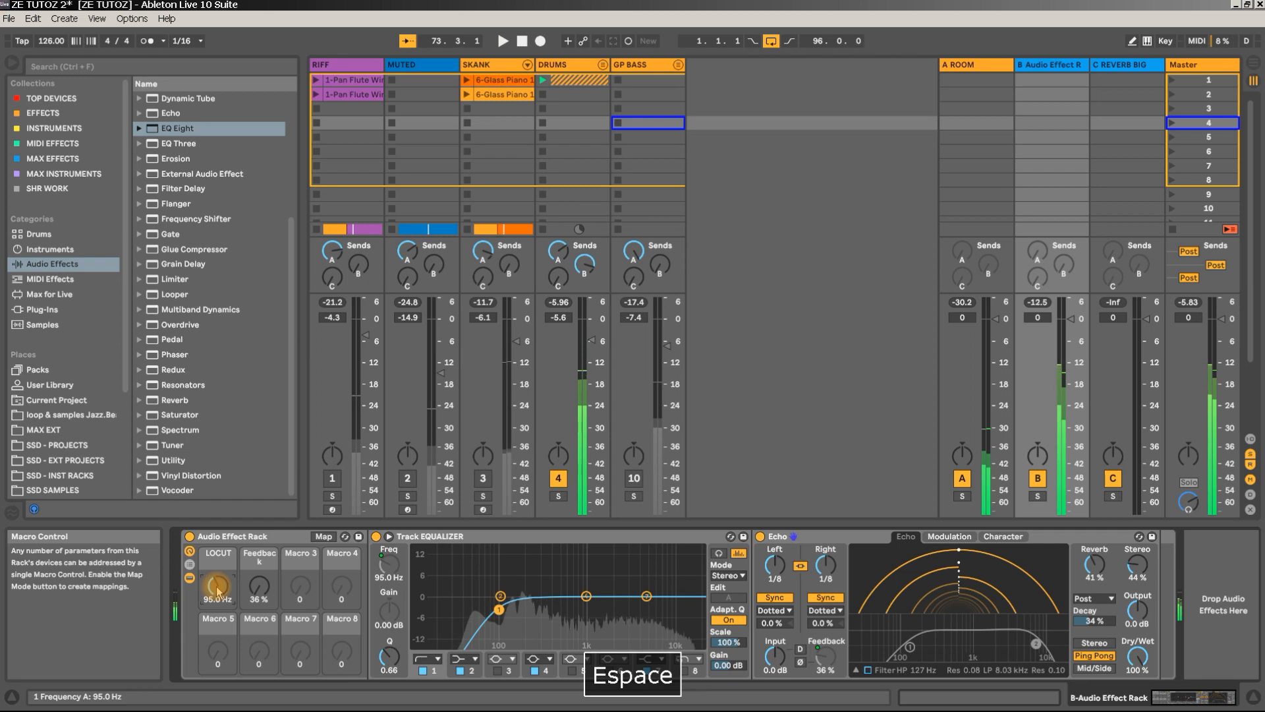
drag(1094, 564, 1094, 581)
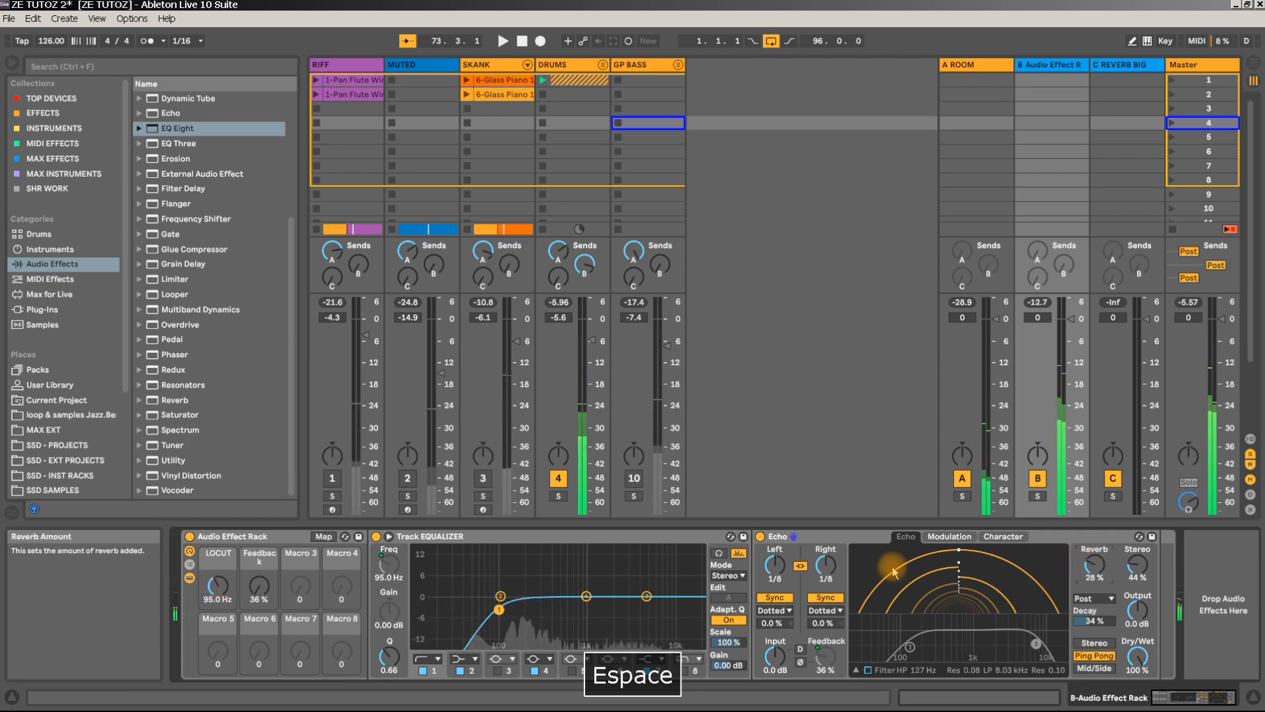
Set the minimum of the Feedback macro mapping to 59 % while repeatedly auditioning the echo tail.
click(323, 536)
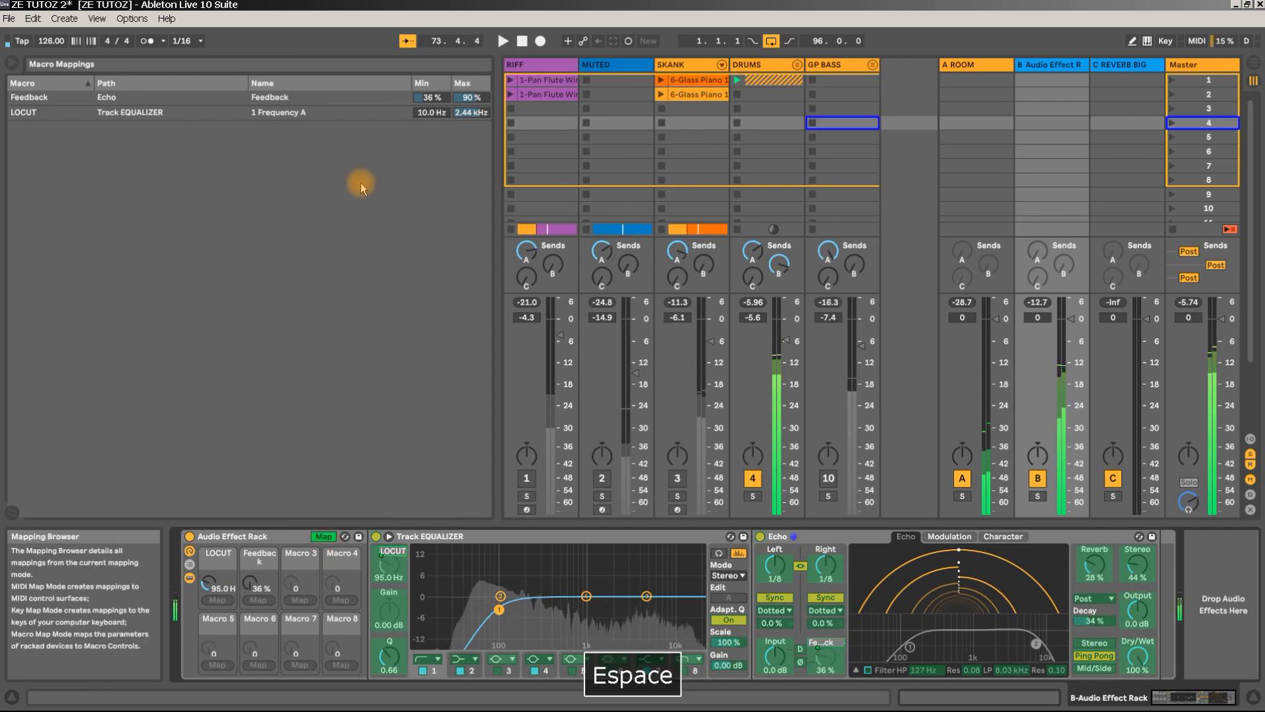
key(space)
drag(432, 97, 432, 114)
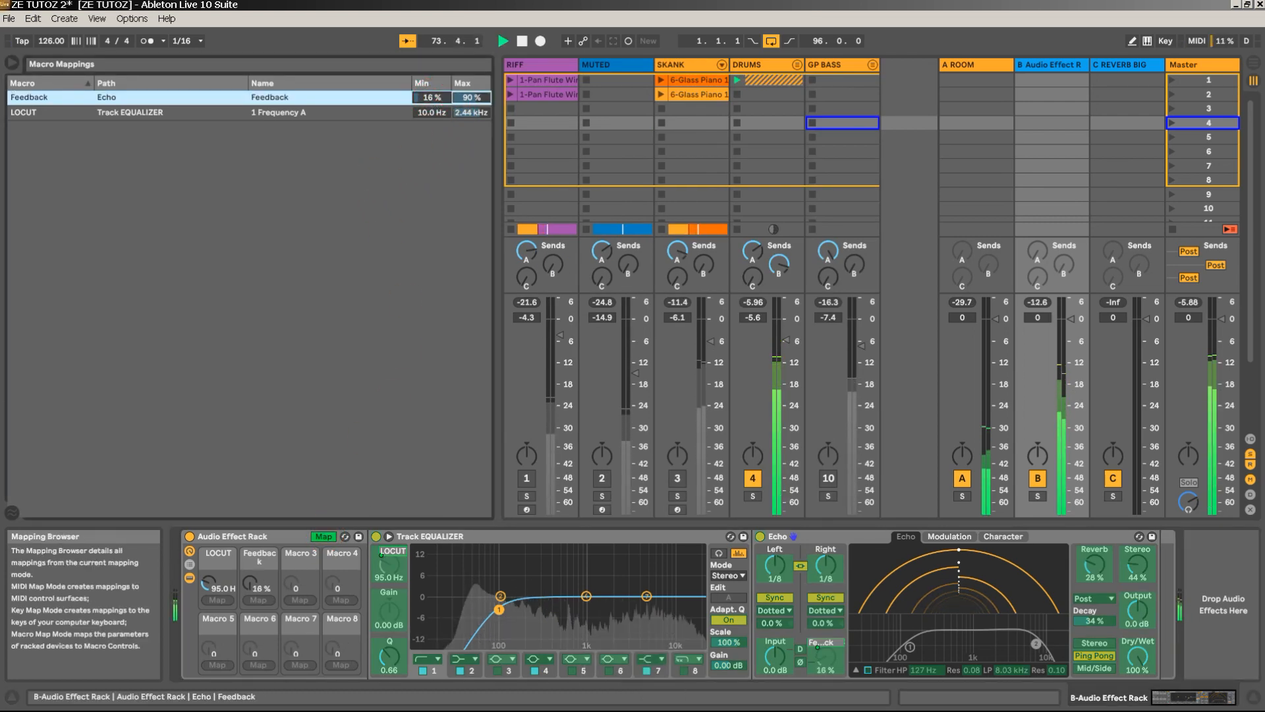
key(space)
mouse_move(432, 96)
mouse_down()
mouse_move(432, 82)
mouse_move(432, 94)
mouse_up()
key(space)
key(space)
key(space)
key(space)
key(space)
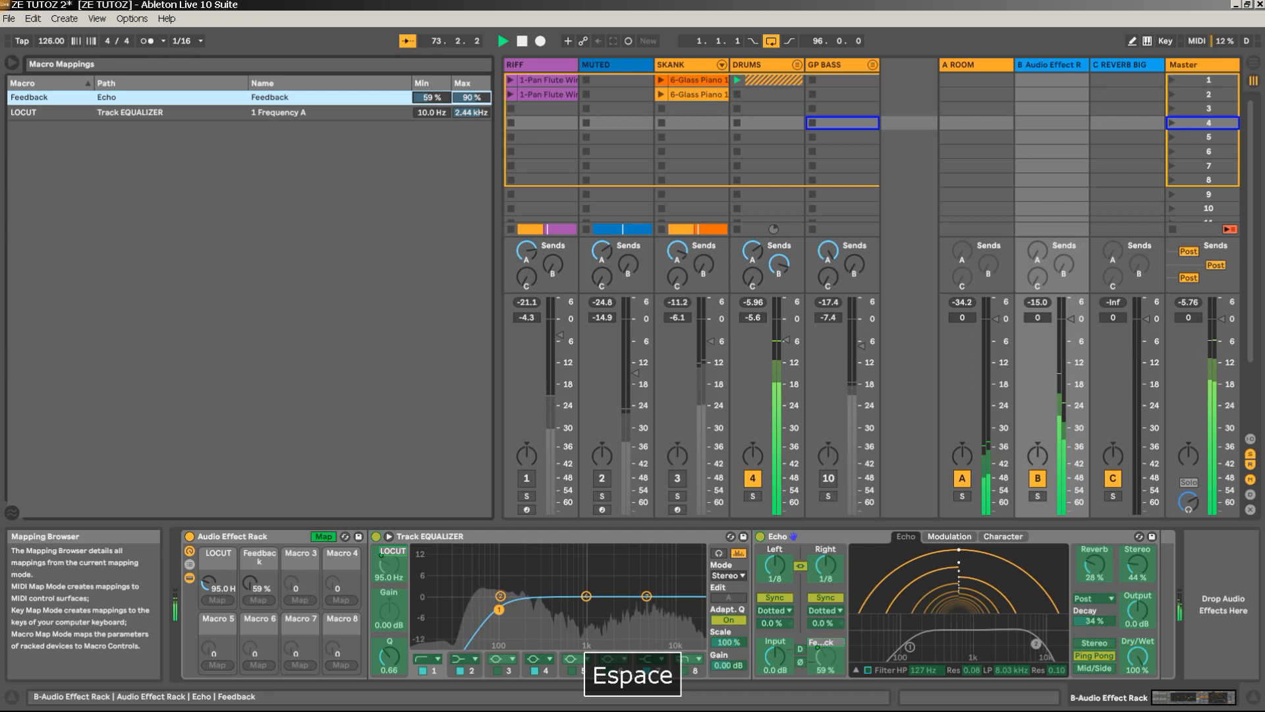
key(space)
key(space)
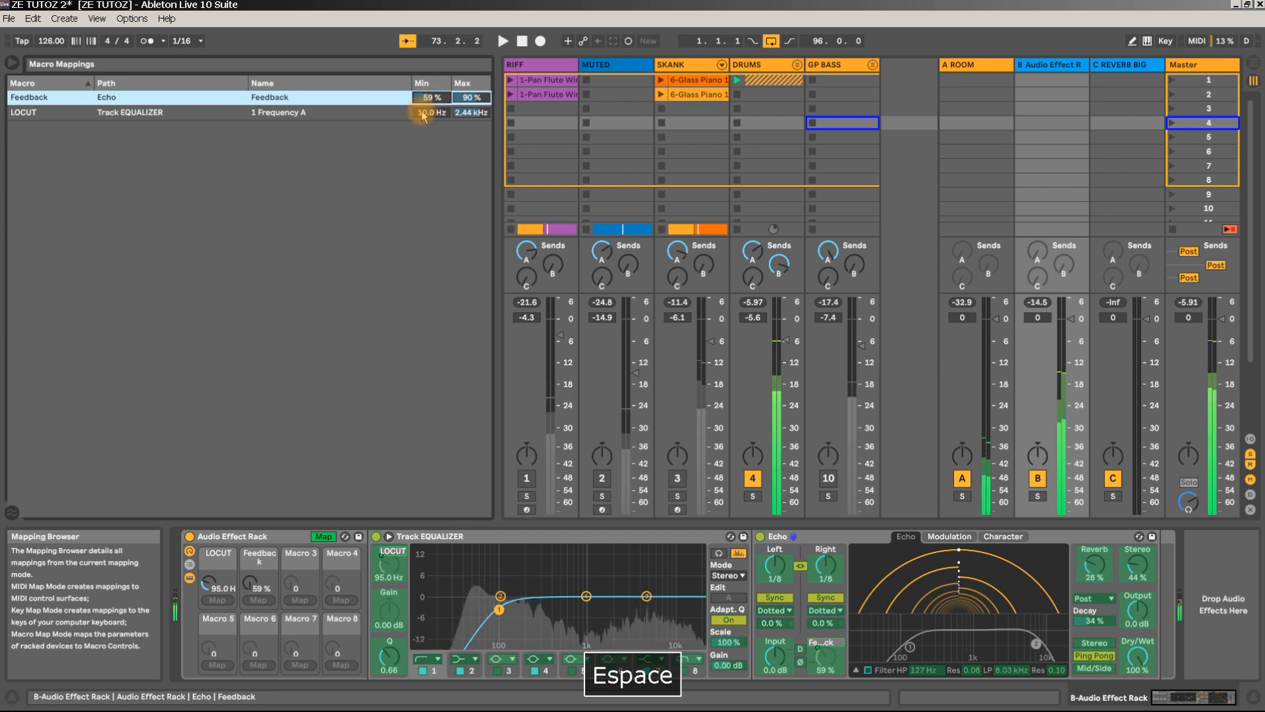
key(space)
click(324, 535)
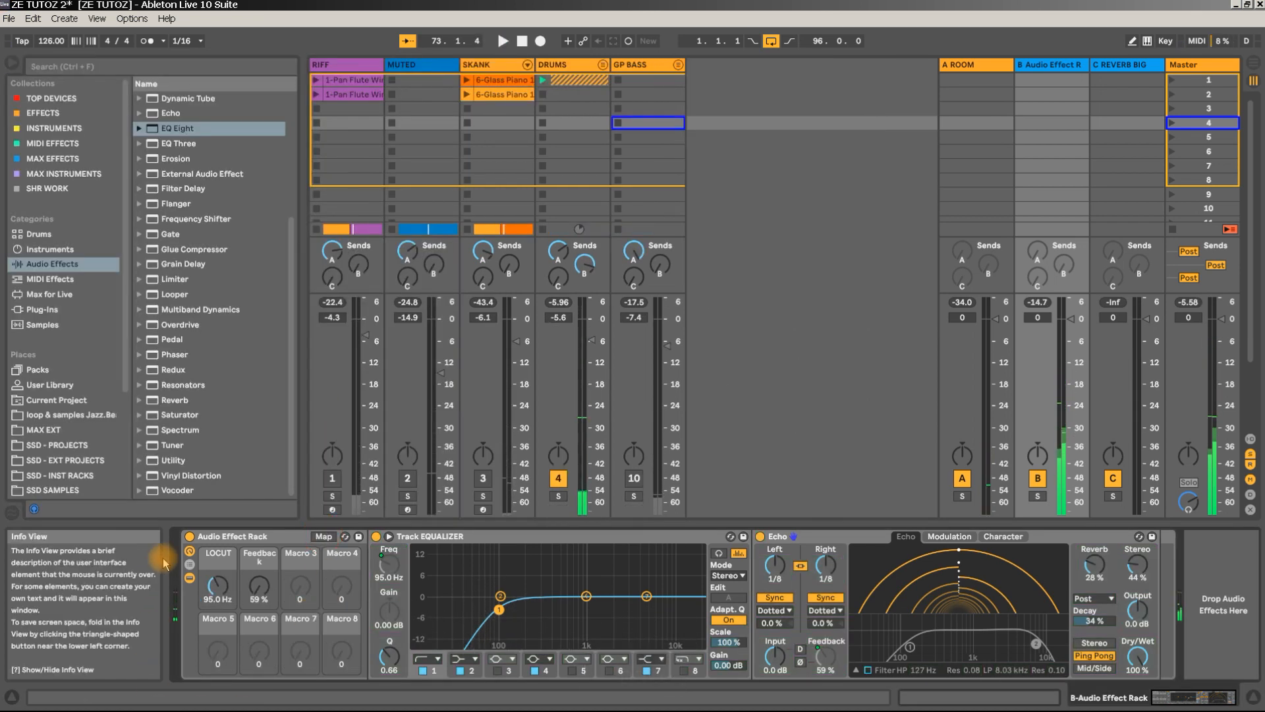
Rename the Feedback macro as FDBK and colour both it and the LOCUT macro yellow.
right_click(201, 560)
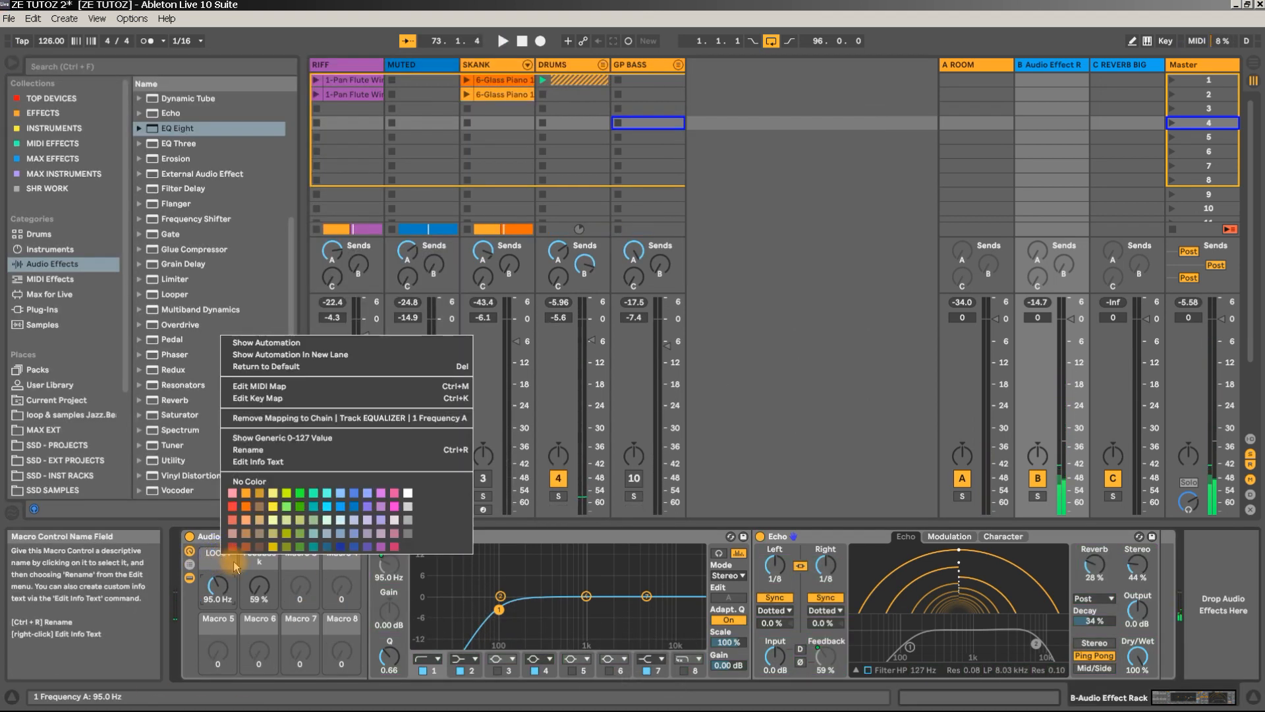
click(273, 505)
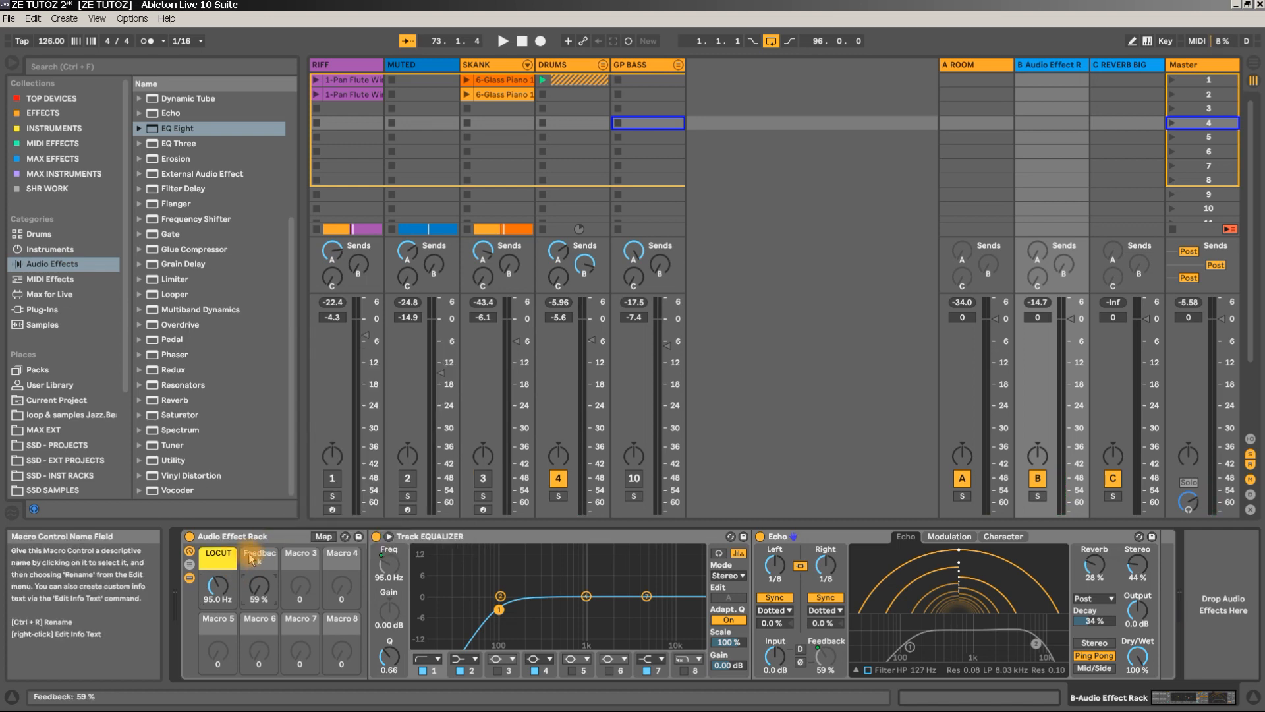
key(ctrl+r)
text(F)
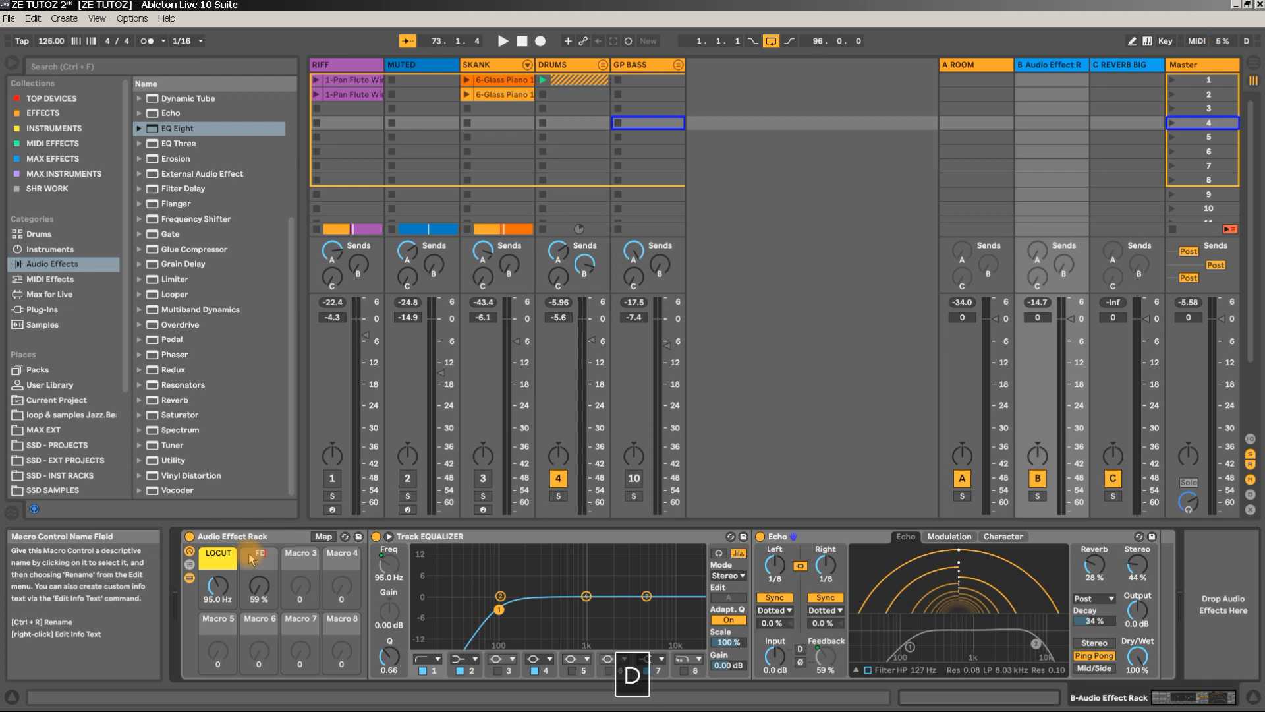
text(DBK)
key(Return)
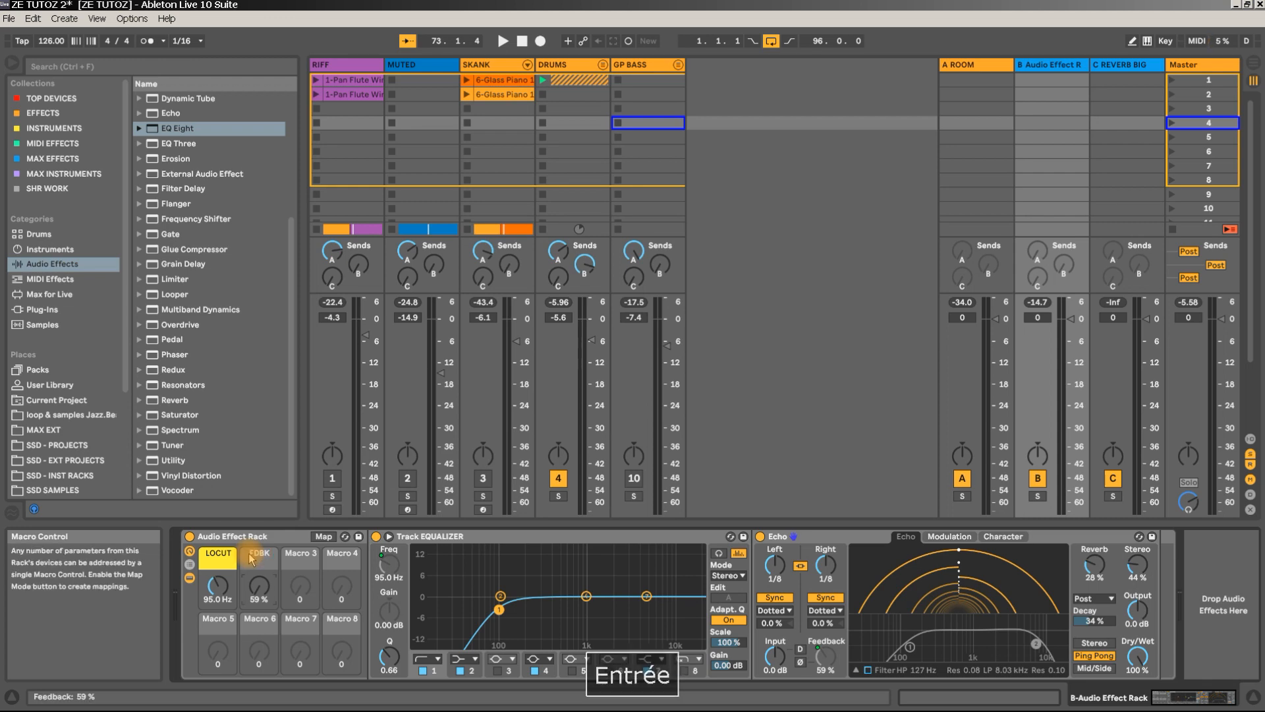
right_click(264, 556)
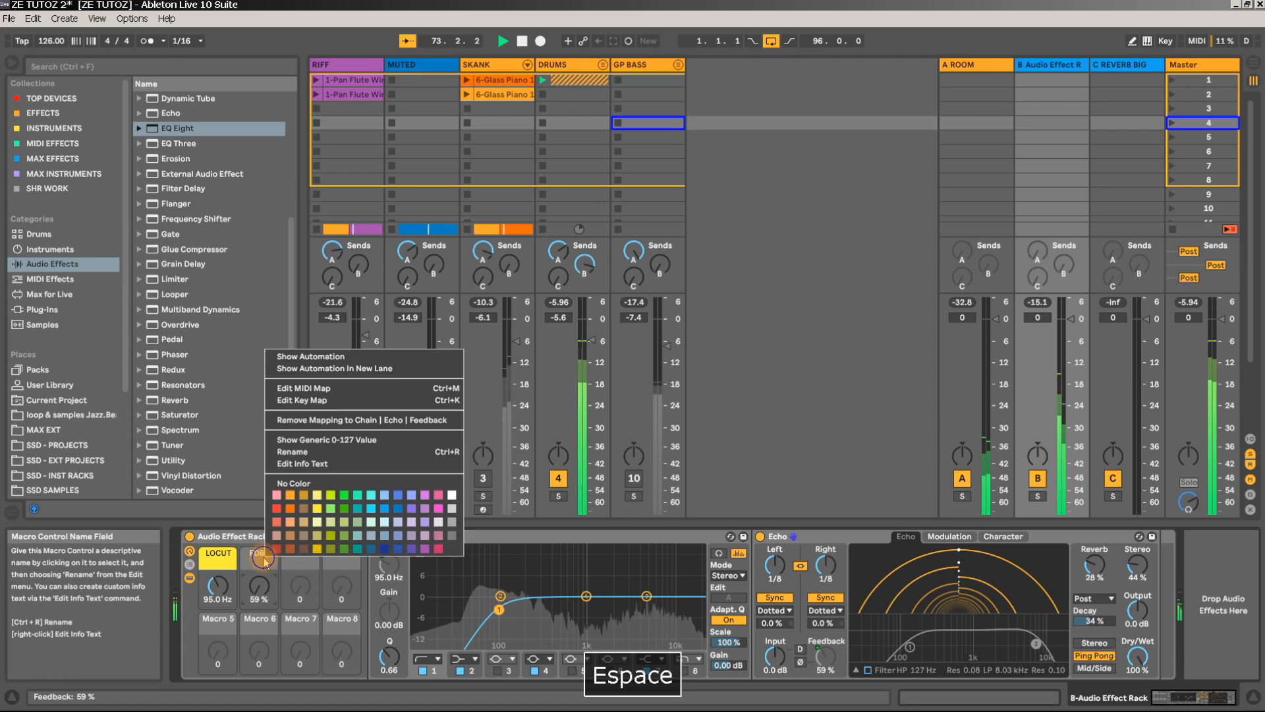
click(317, 513)
key(space)
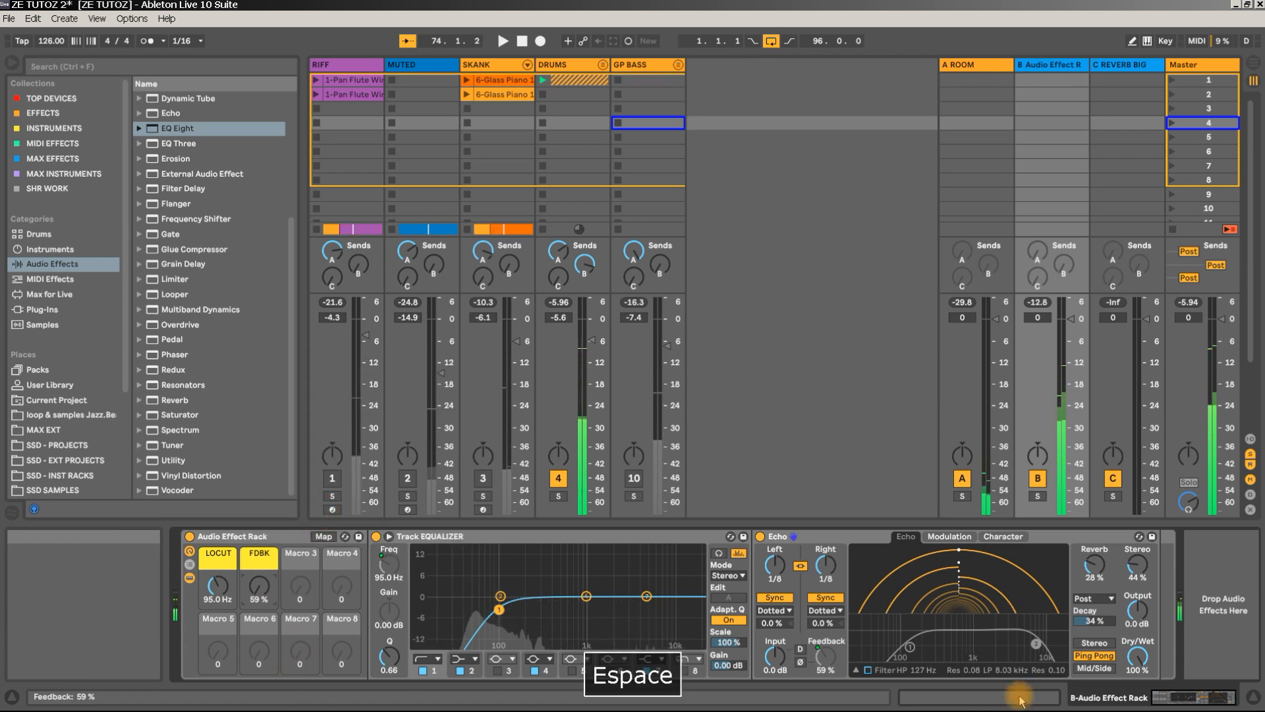
Turn on Echo's filter and raise the FDBK macro to 90 % while auditioning the drums.
key(space)
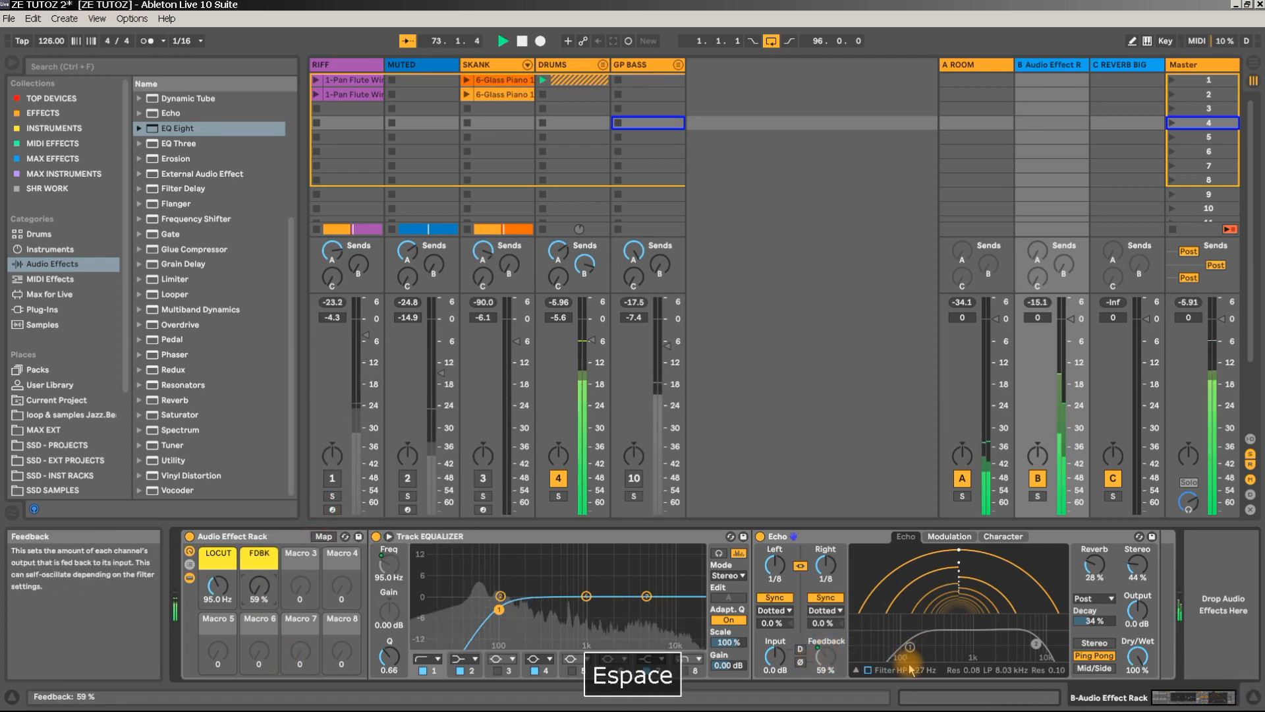
click(867, 669)
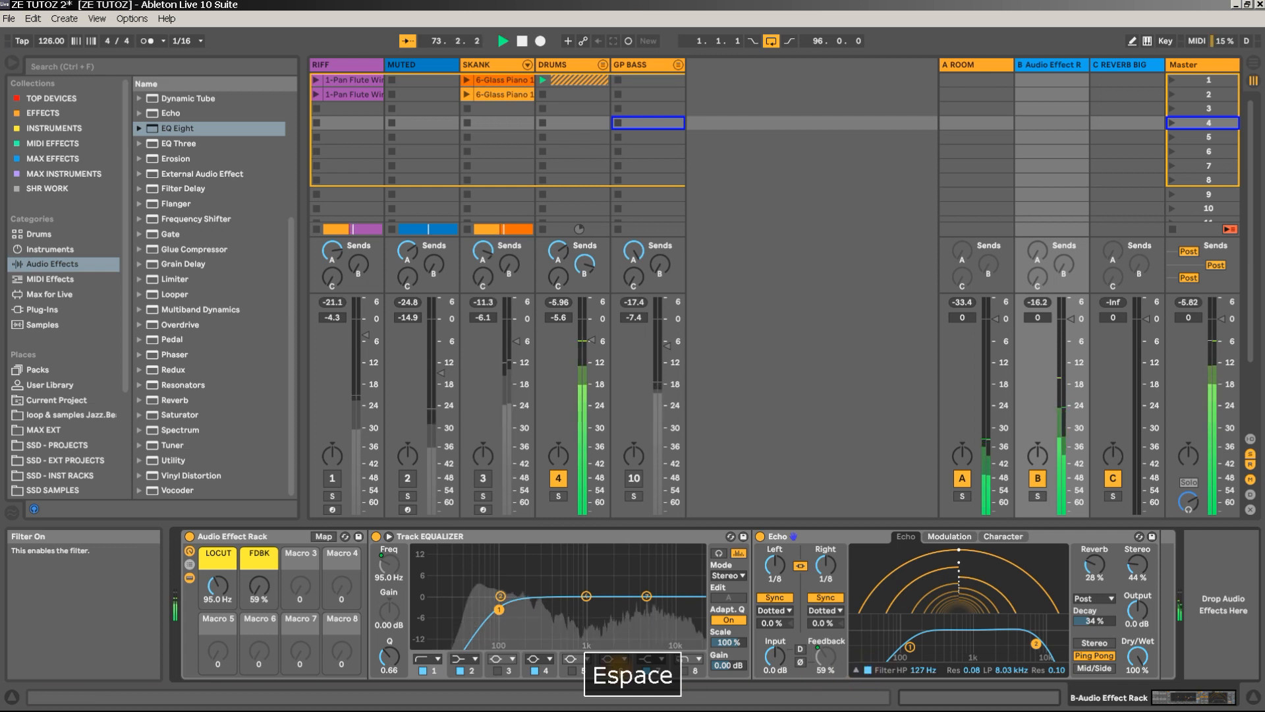
drag(259, 599, 259, 576)
key(space)
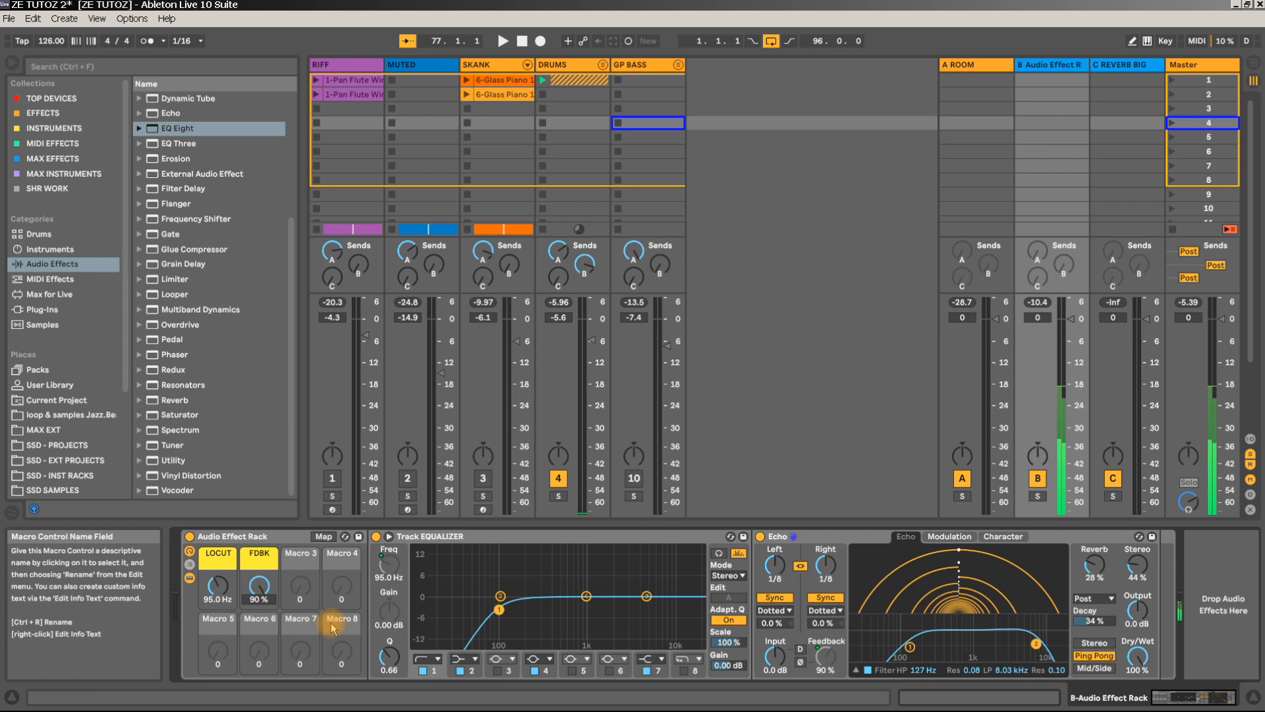
Set the maximum of the FDBK macro mapping to 81 % and leave the macro at that maximum.
click(325, 537)
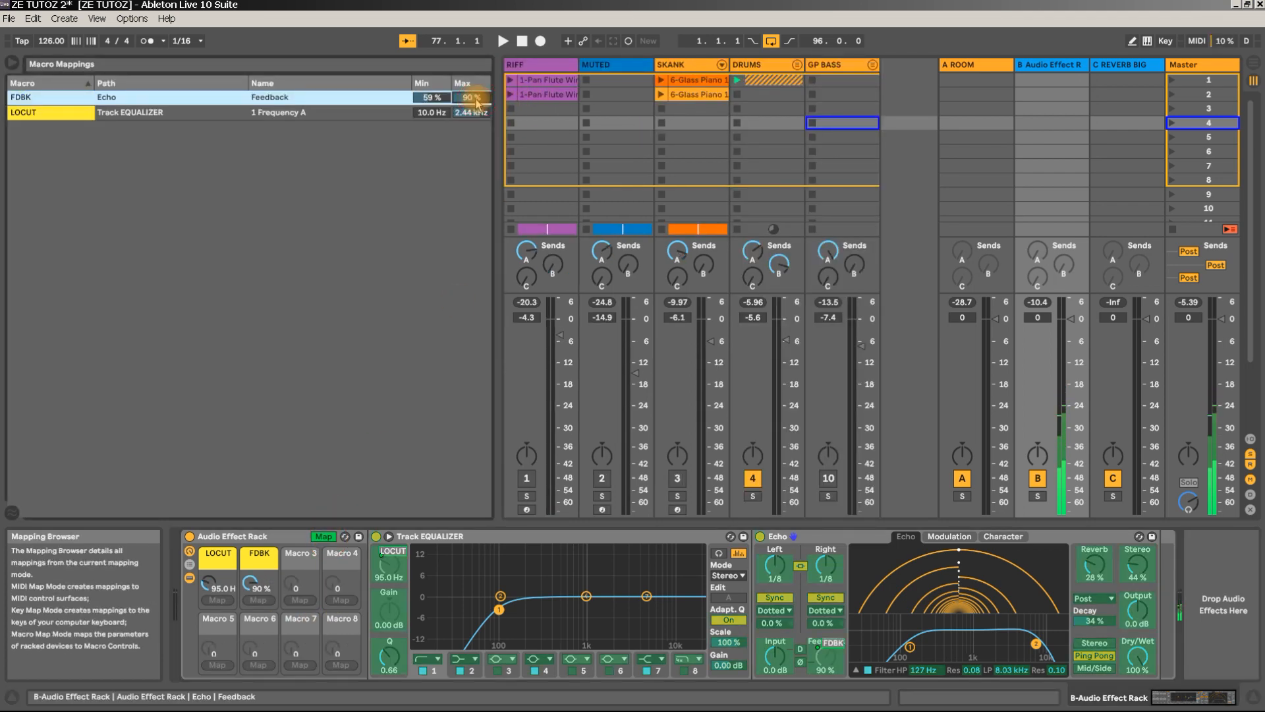
text(81)
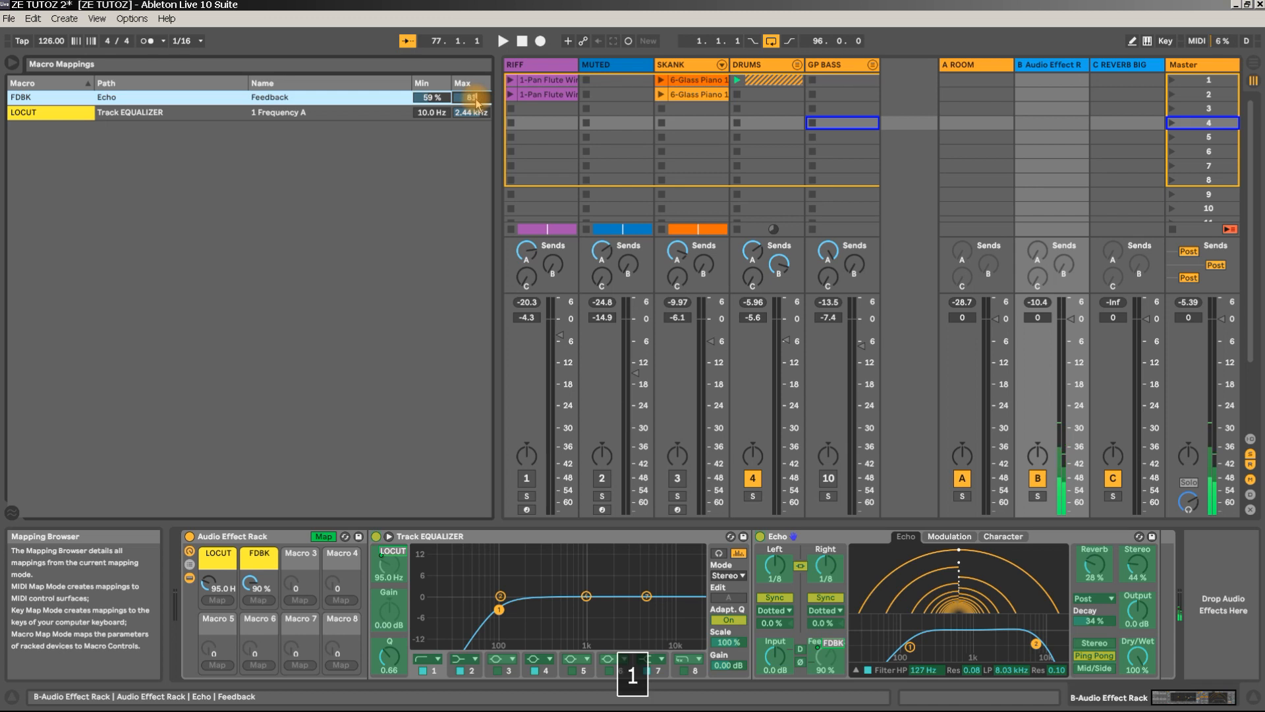
key(Return)
click(368, 360)
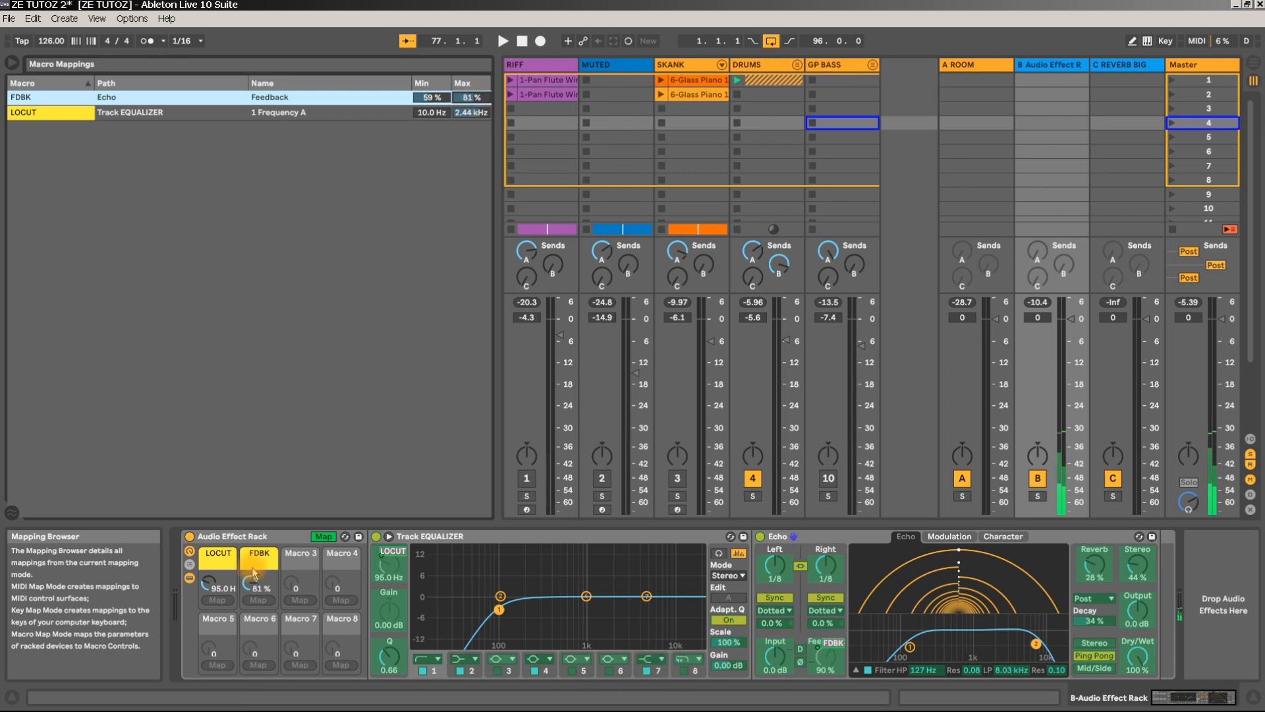
click(324, 536)
drag(259, 585, 260, 585)
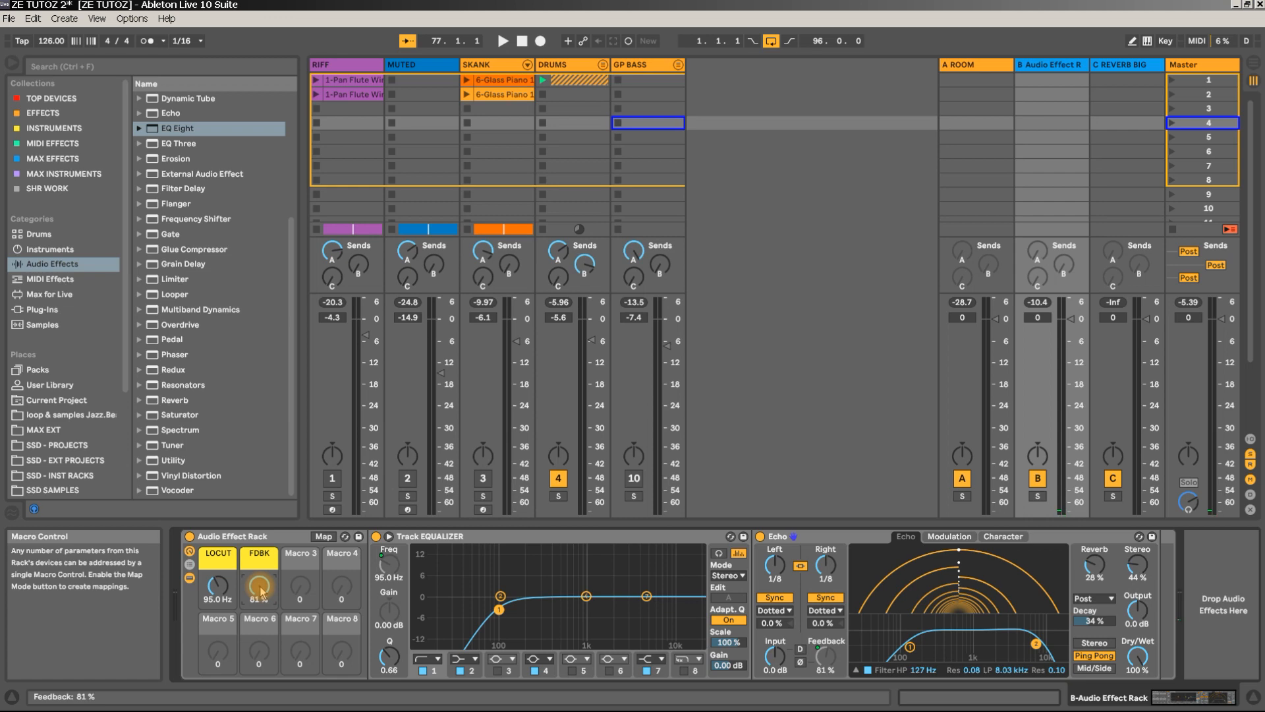
Rename the Audio Effect Rack on return track B as New DELAY.
click(267, 537)
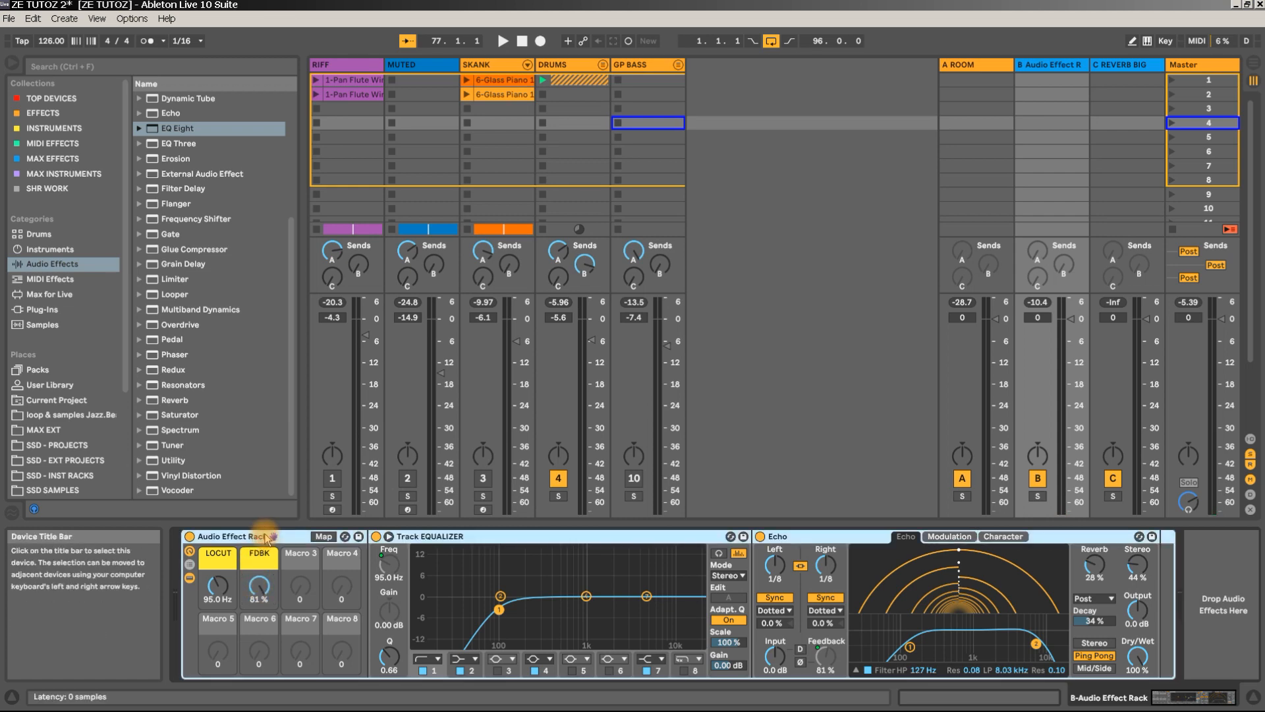
key(ctrl+r)
text(N)
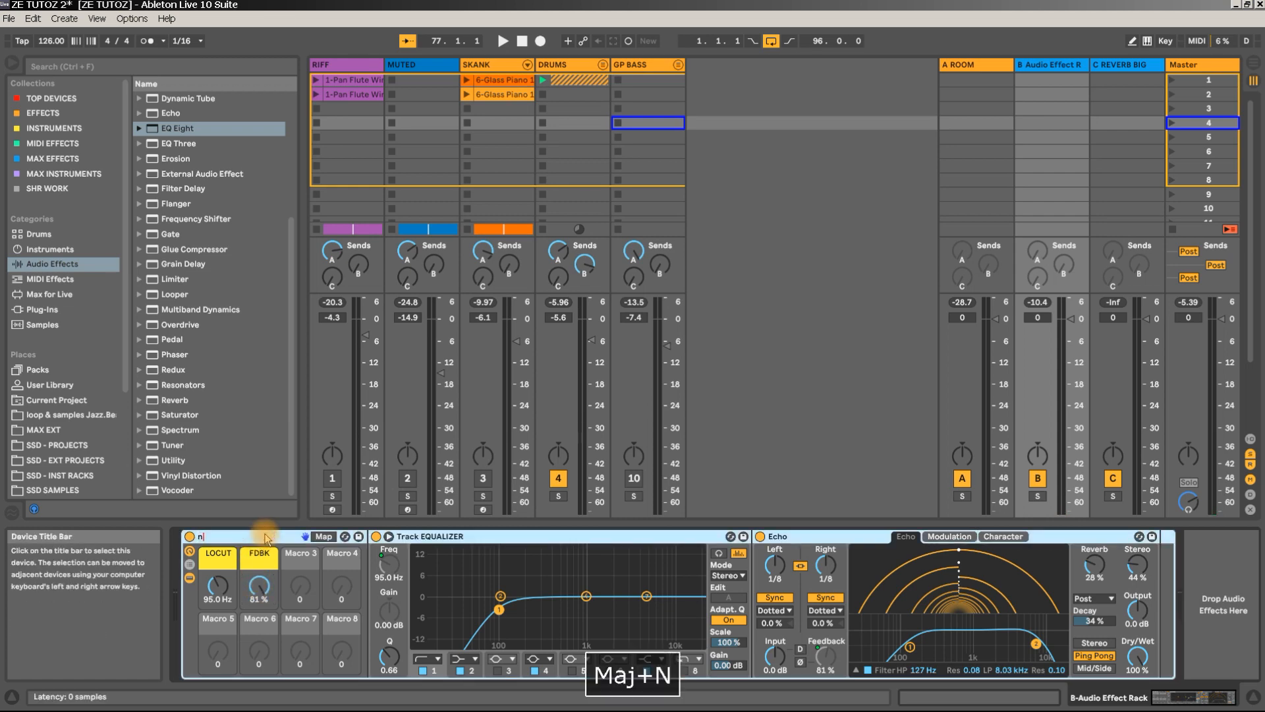
key(BackSpace)
text(NEw )
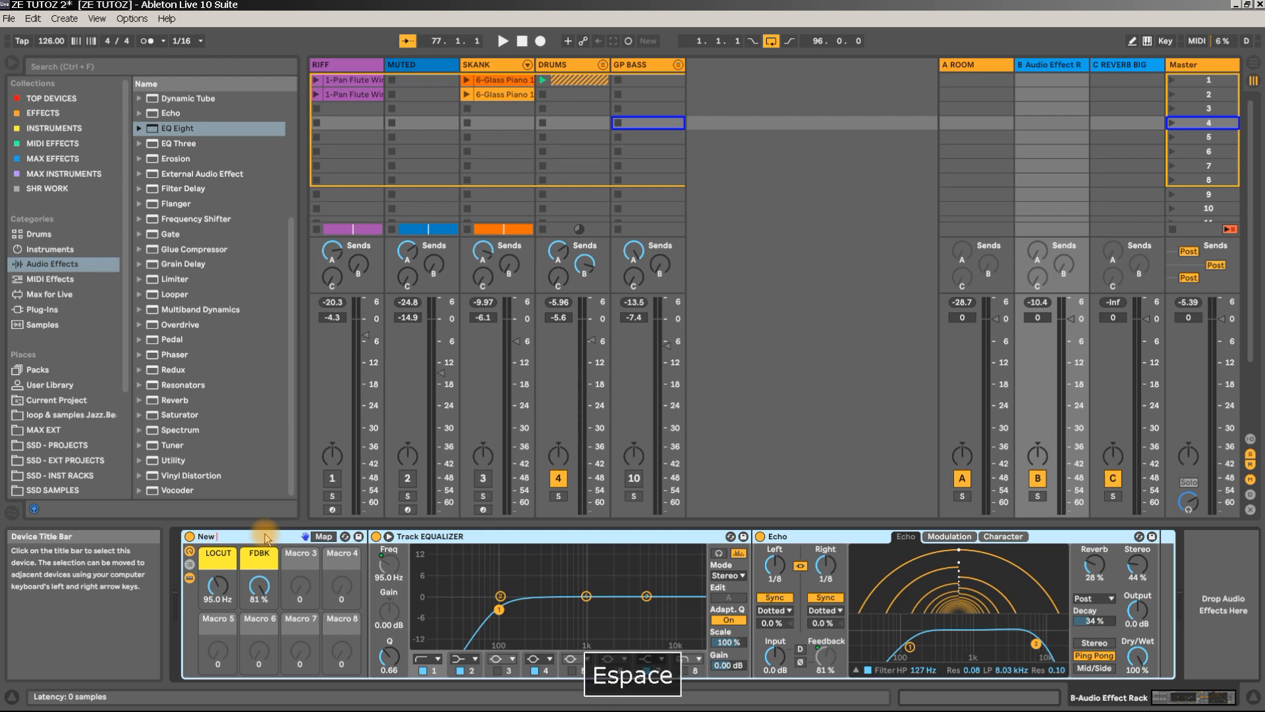
text(DELAY)
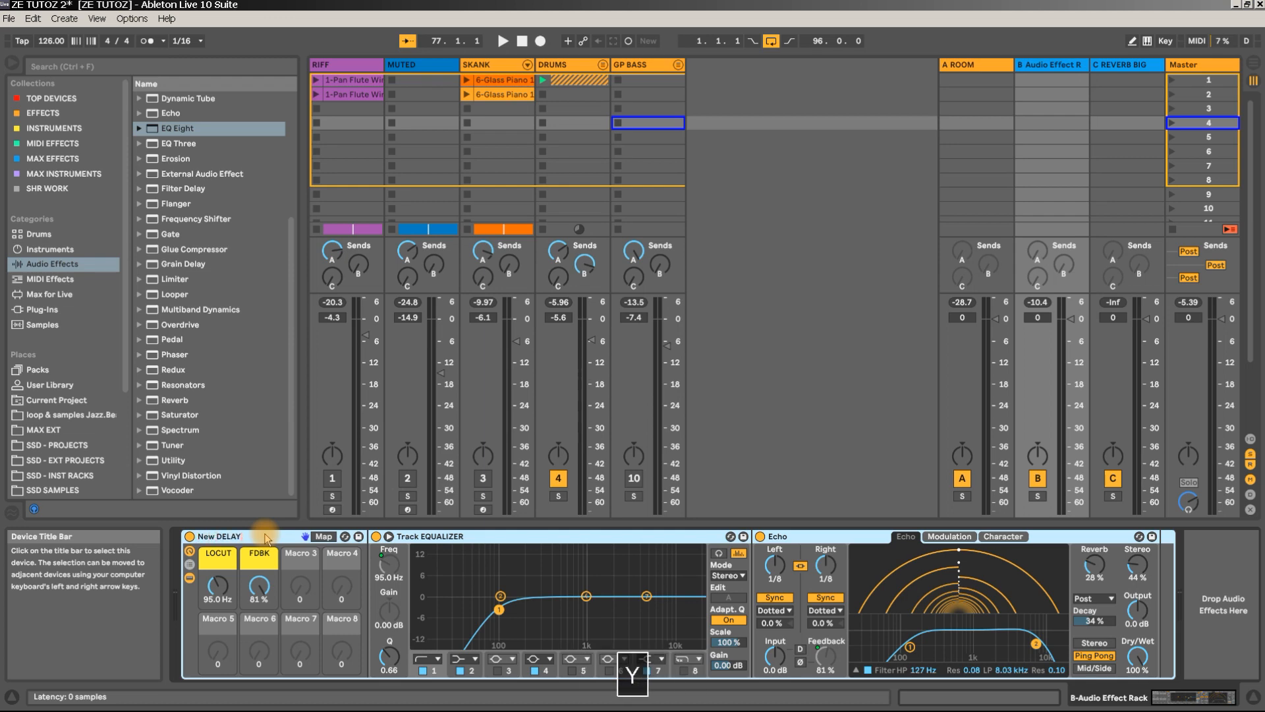
key(Return)
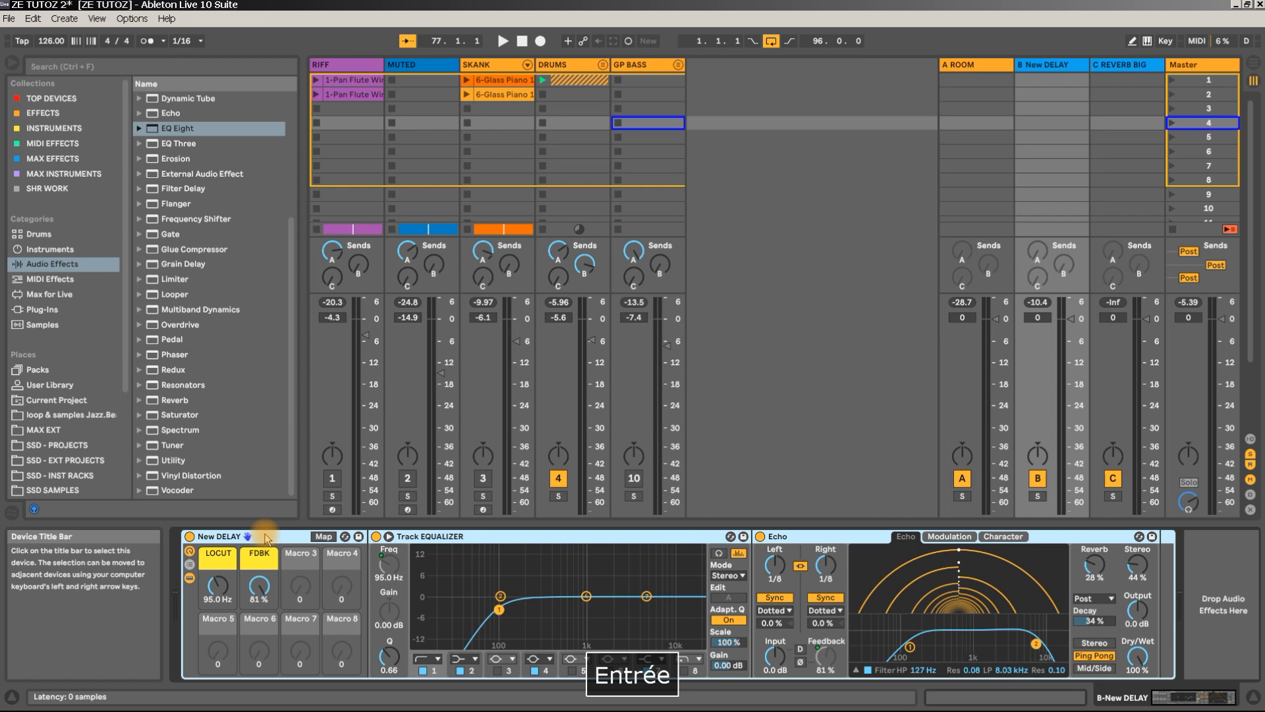
Hide the New DELAY rack's devices and save the rack as a preset in the User Library.
click(190, 578)
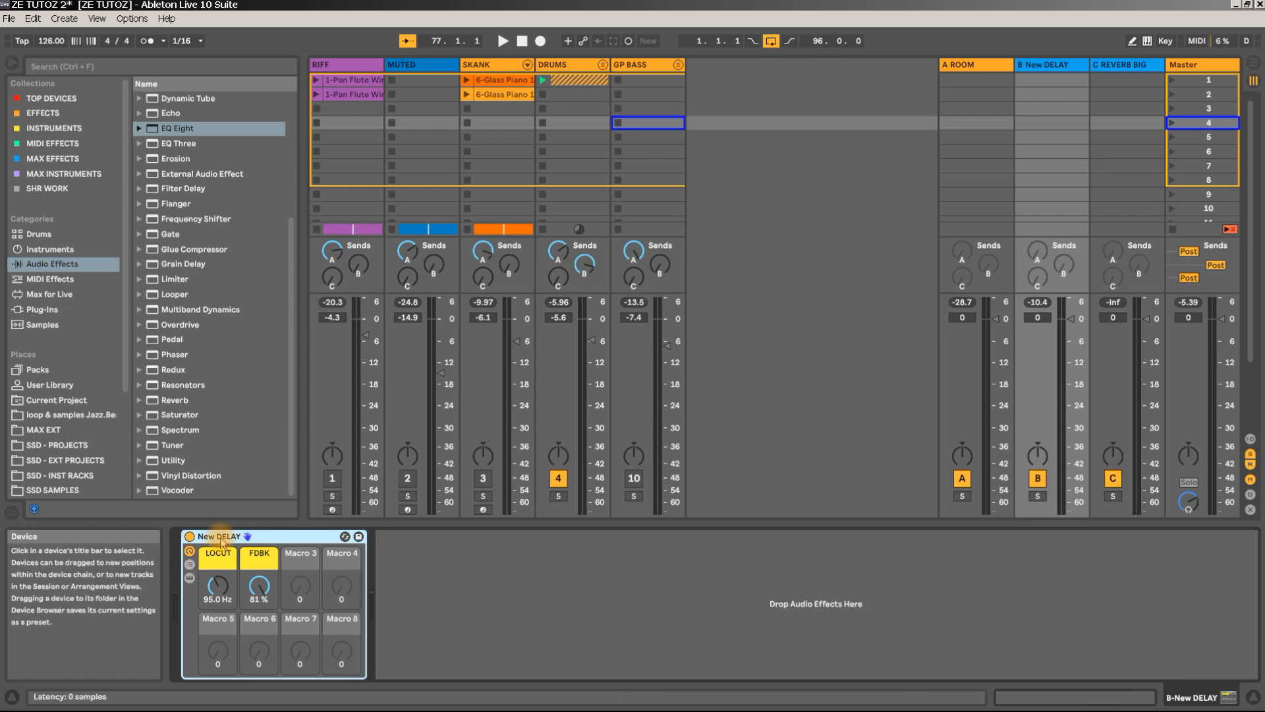
click(66, 385)
drag(228, 544, 220, 391)
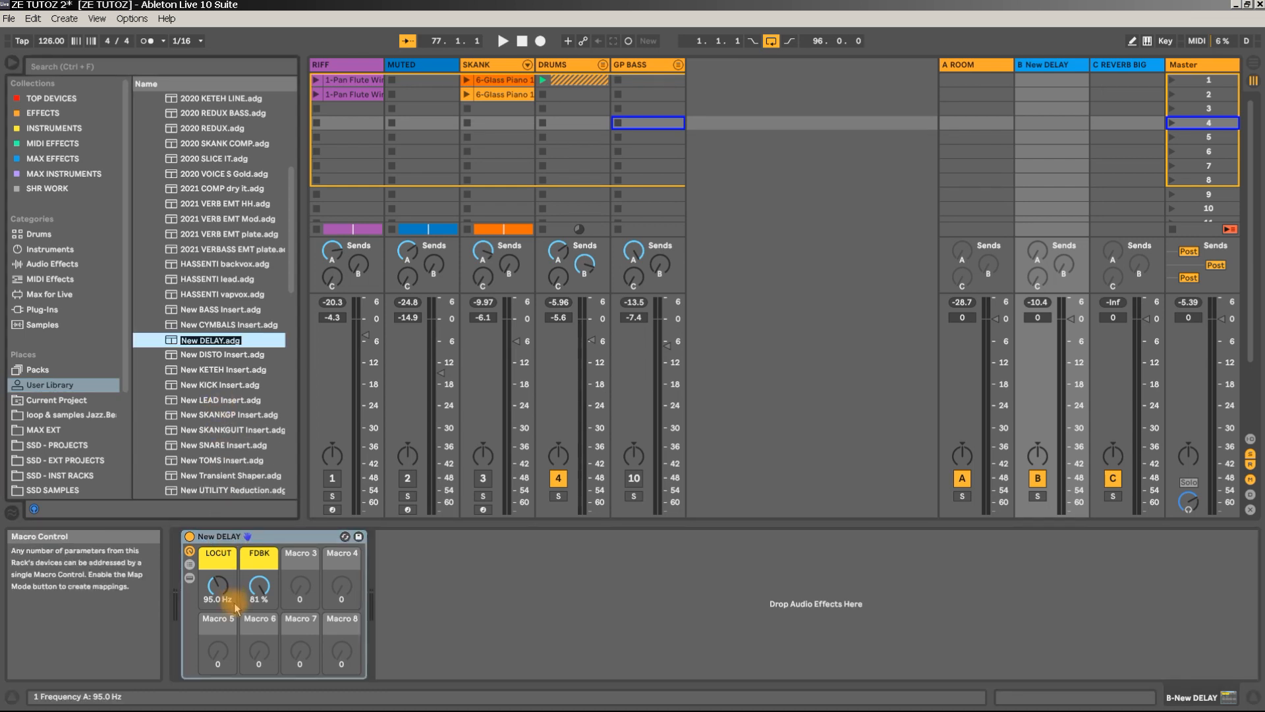
key(Return)
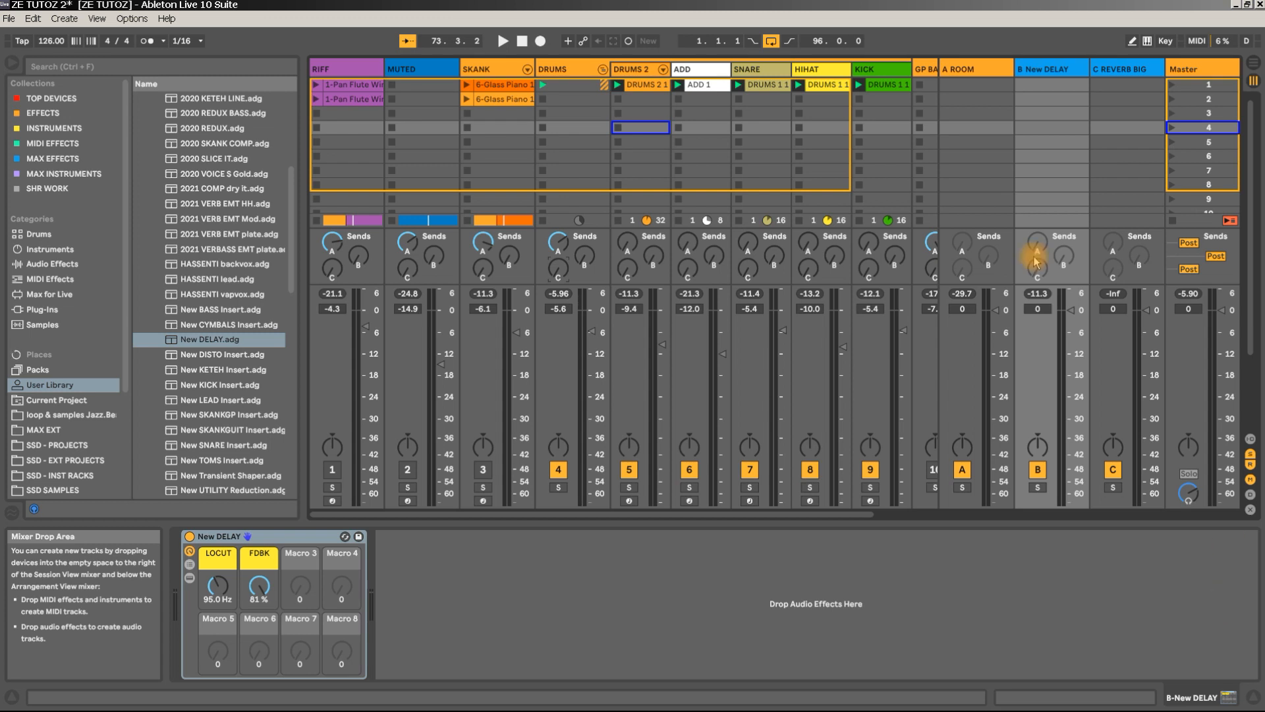
Place the DRUMS 2 clip at bar 1 of its arrangement track, extend it to bar 97 and return all tracks to arrangement playback.
click(645, 87)
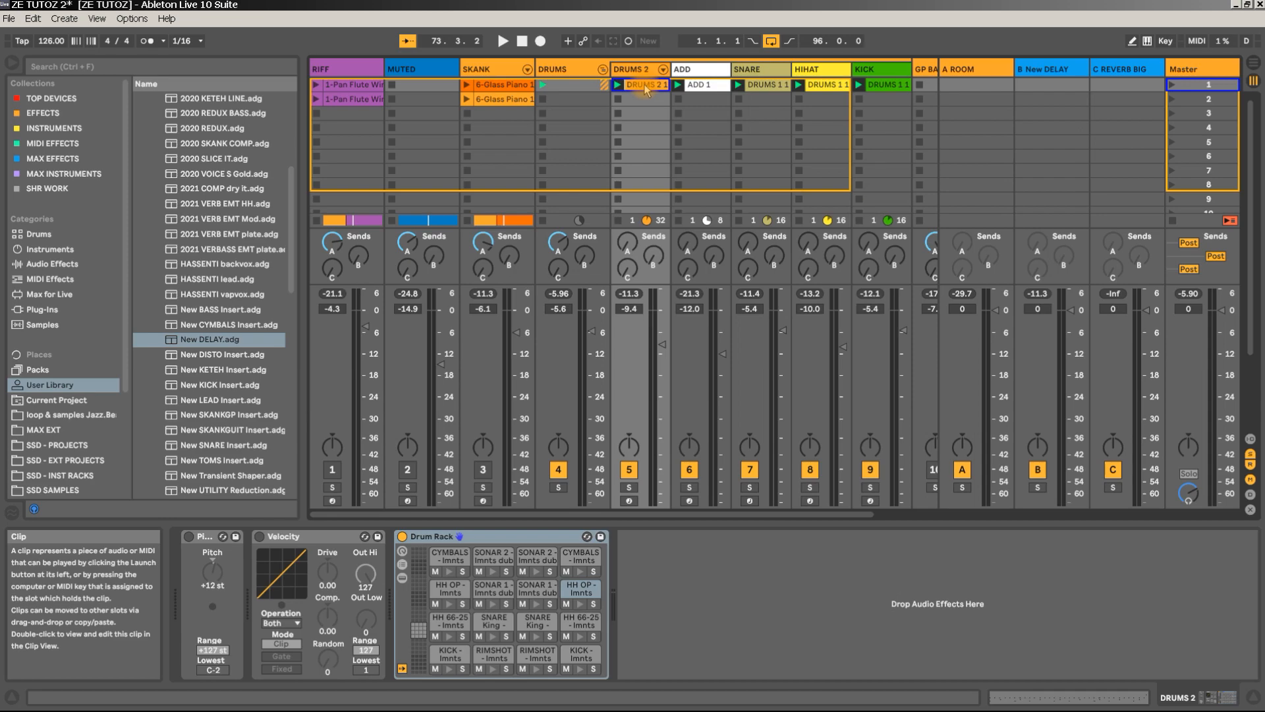
double_click(645, 89)
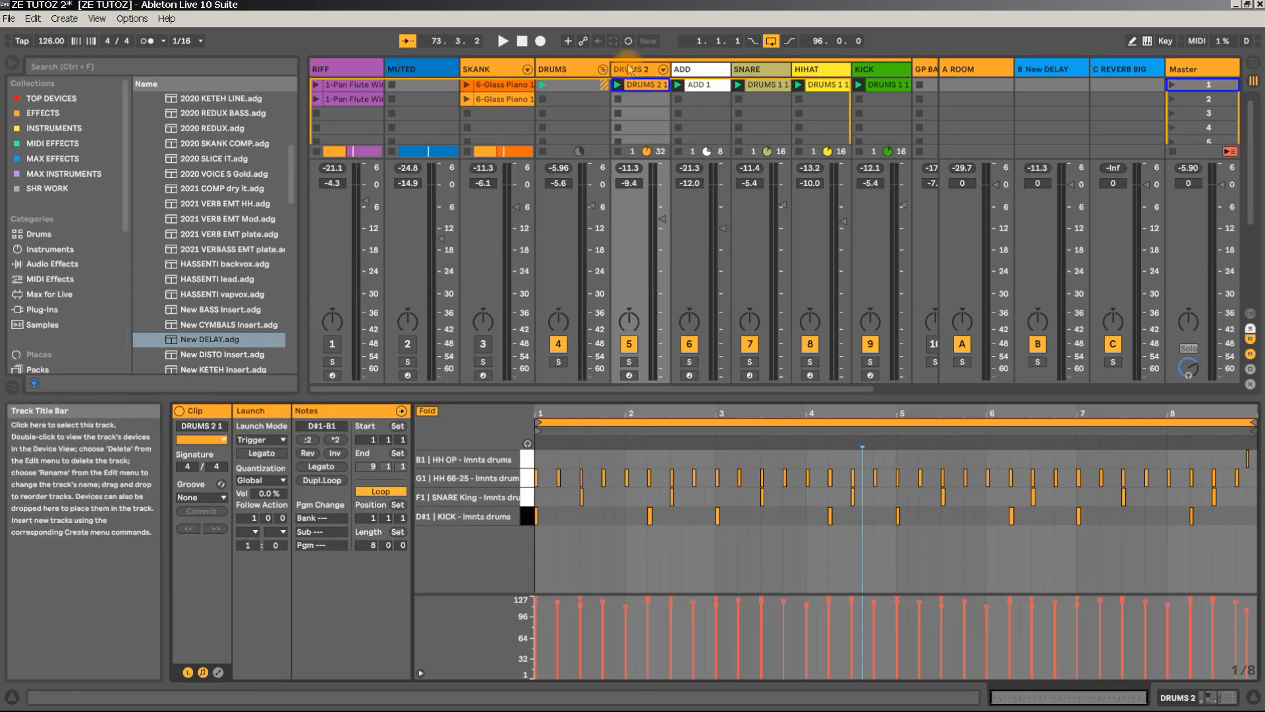
click(631, 71)
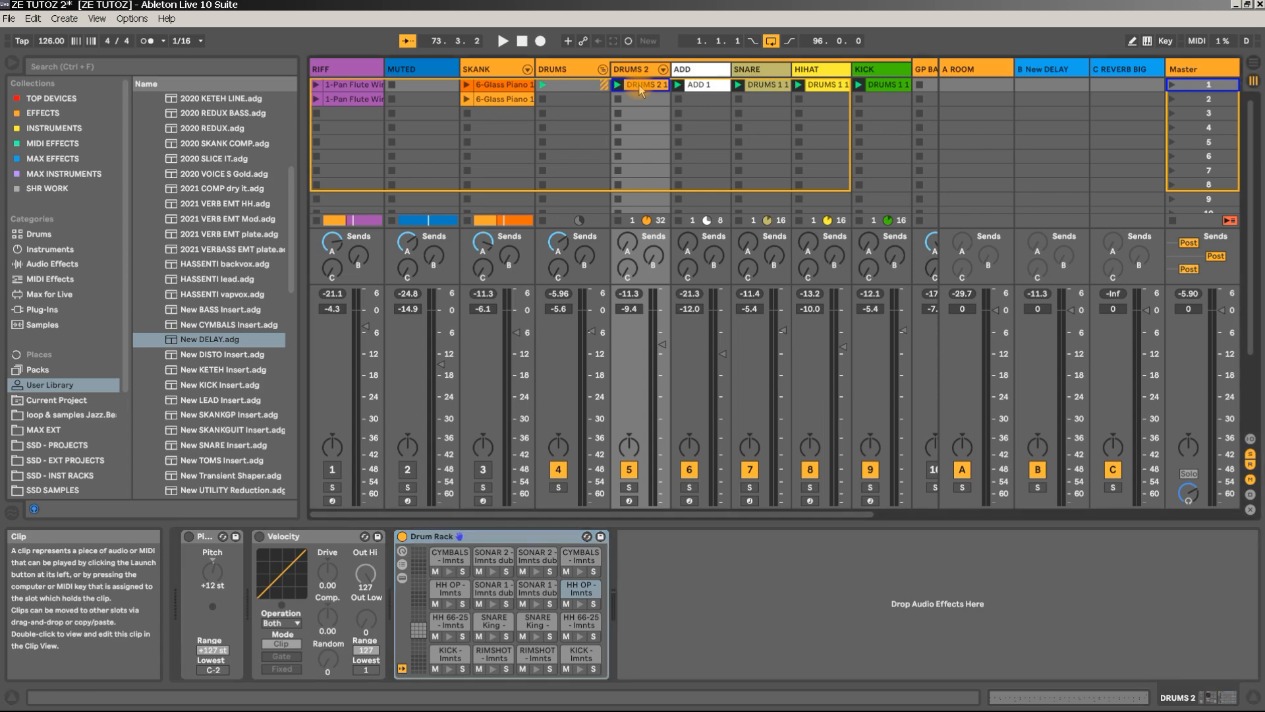
key(Tab)
click(178, 203)
click(186, 105)
drag(186, 104, 32, 301)
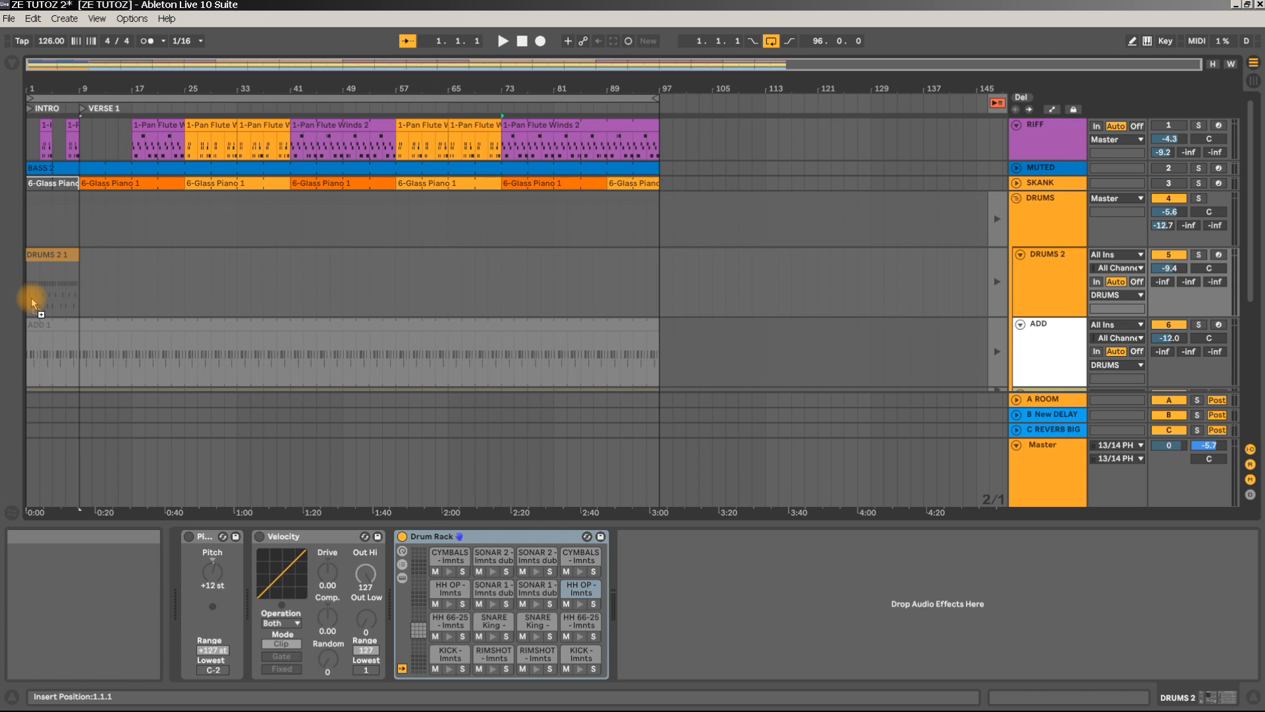
drag(31, 302, 31, 300)
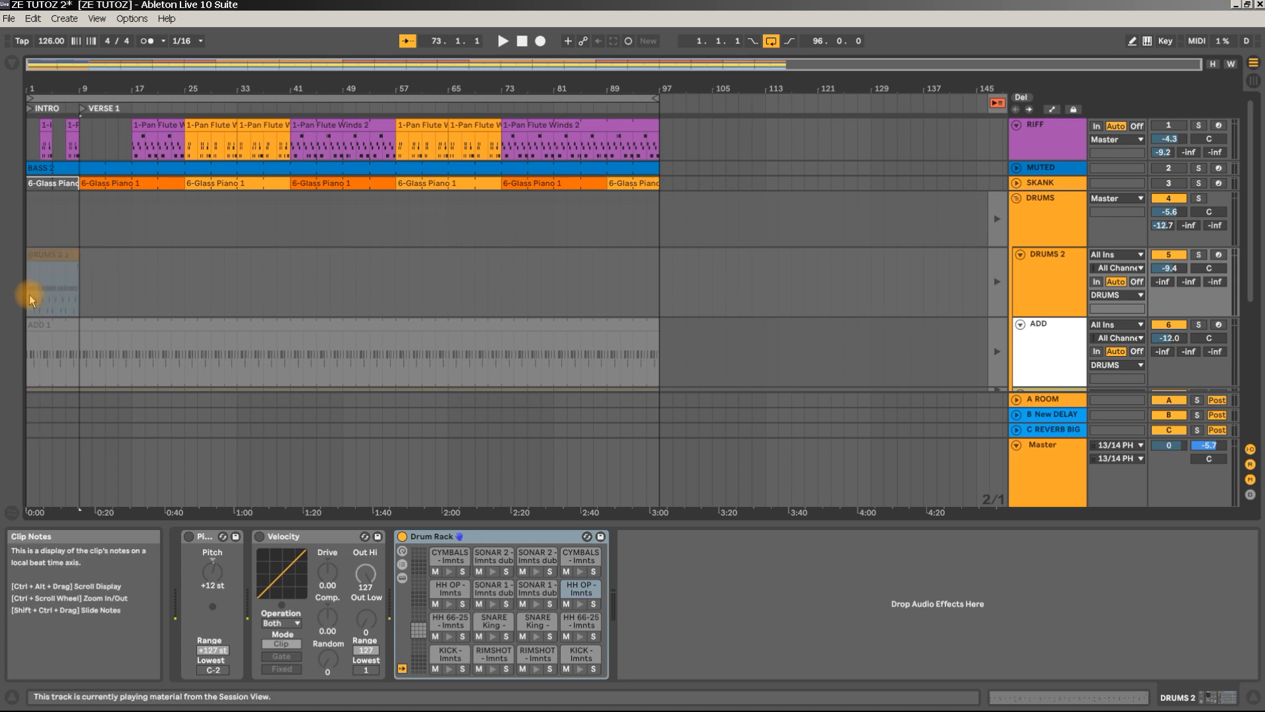
drag(72, 253, 660, 237)
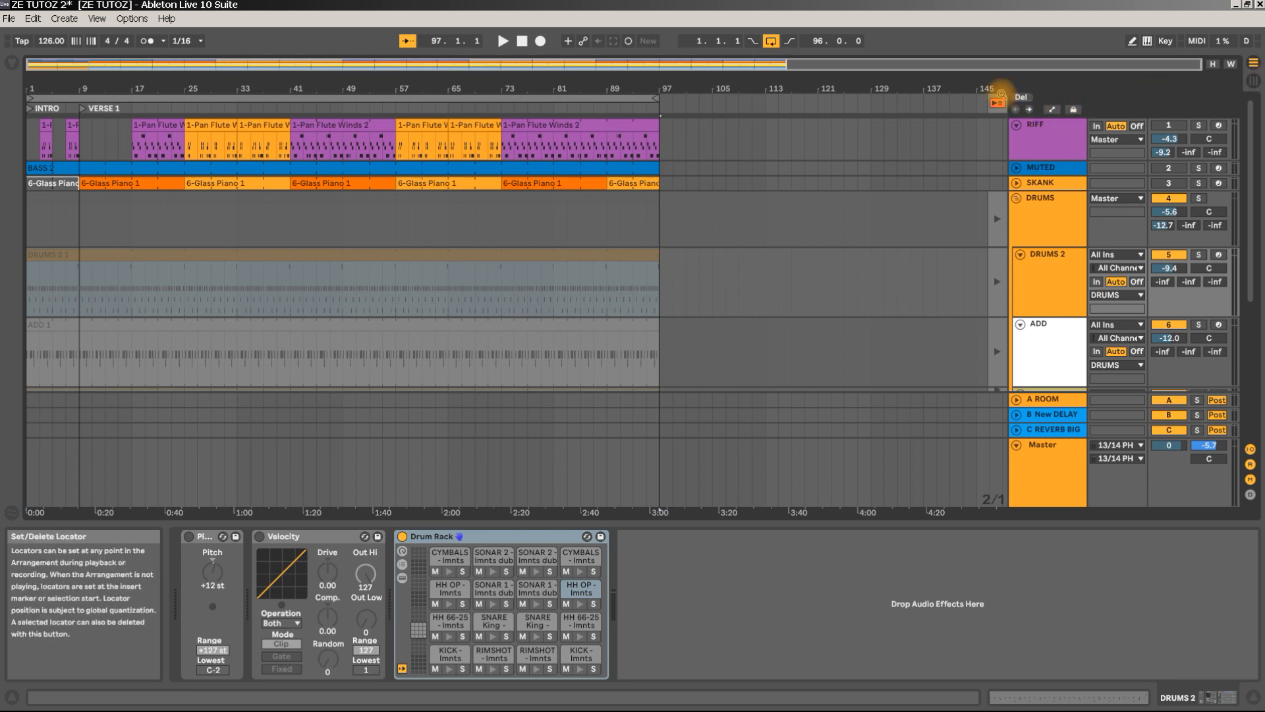
click(997, 103)
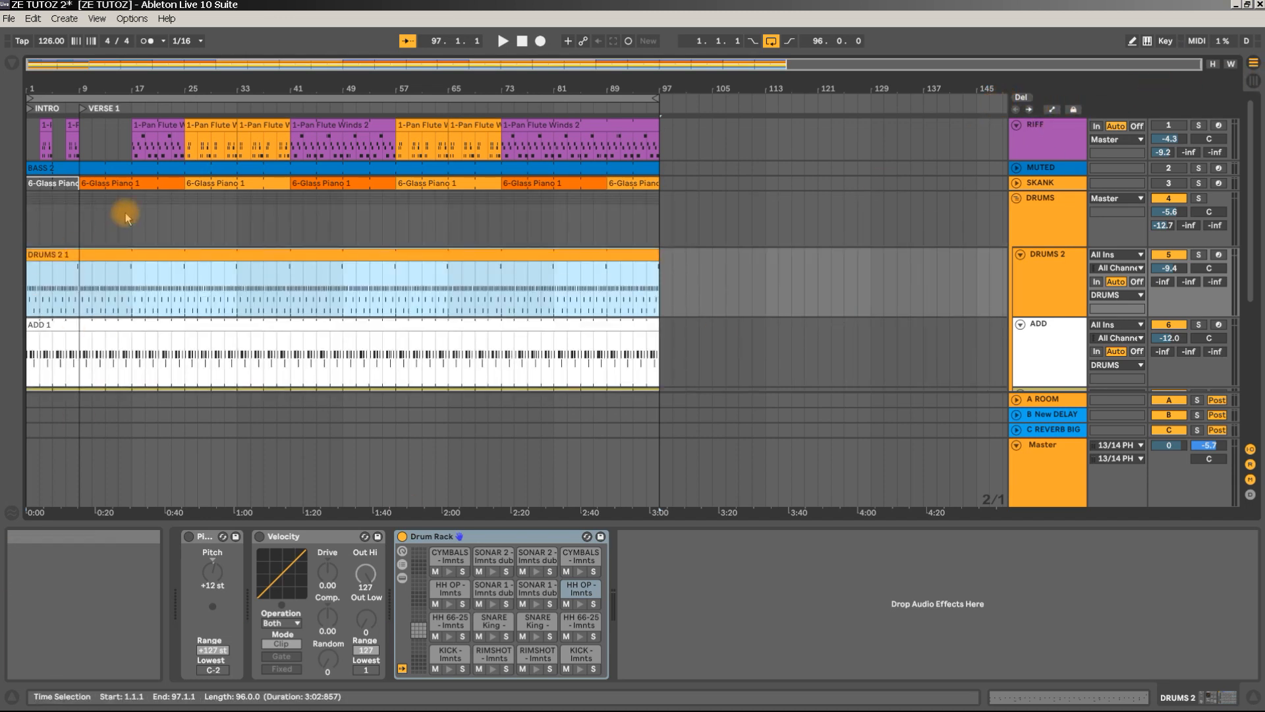
Play the arrangement with the DRUMS group folded, activate the RIFF, MUTED and SKANK tracks, and set RIFF's volume to -7.2 dB.
key(space)
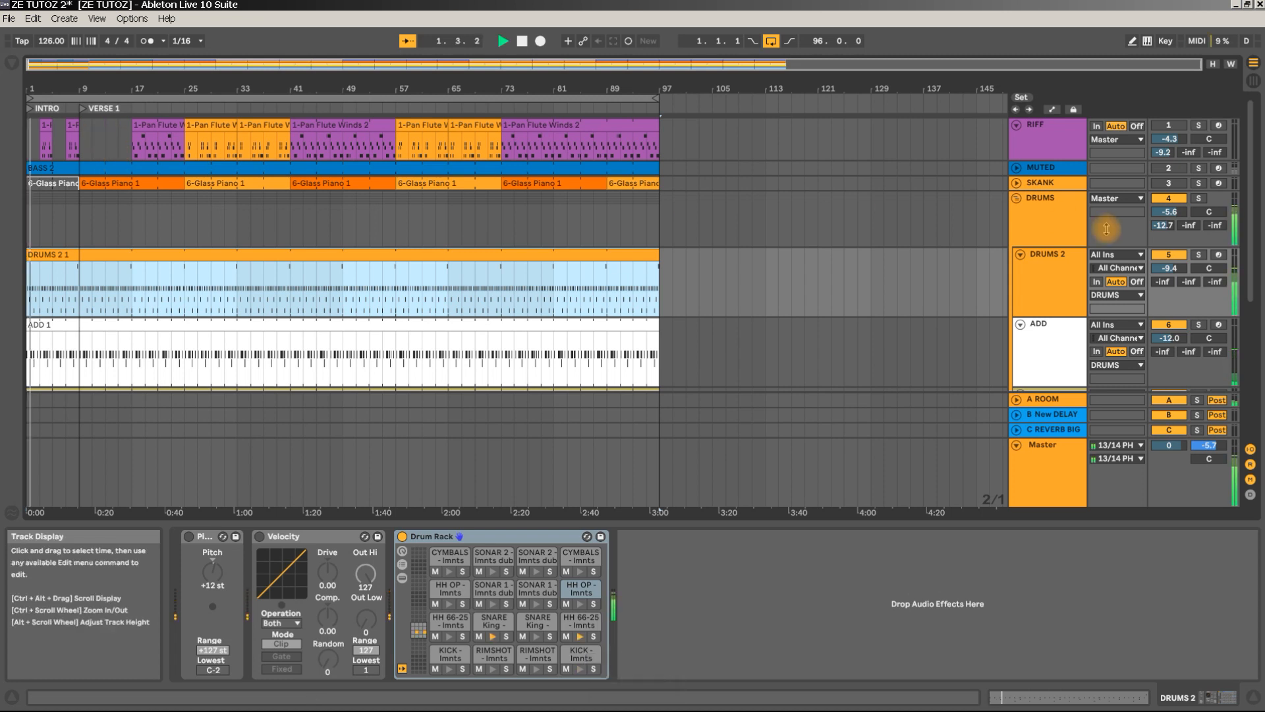
click(1016, 197)
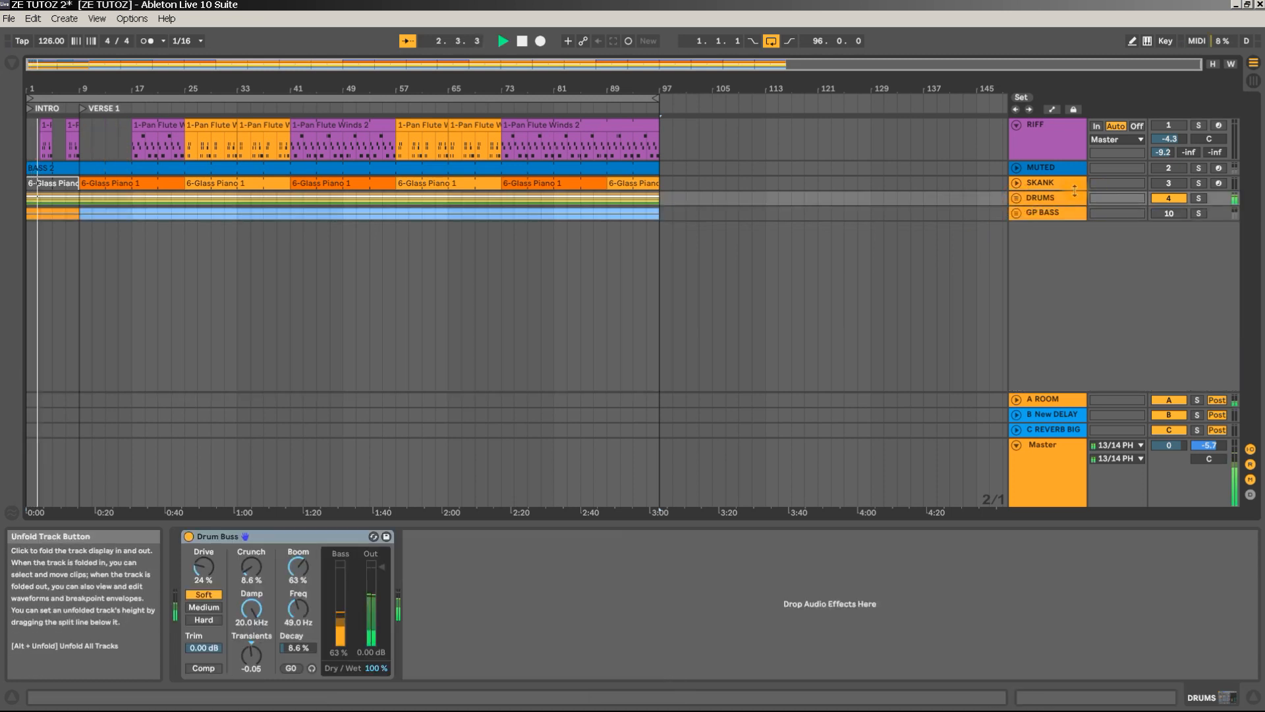
click(1171, 169)
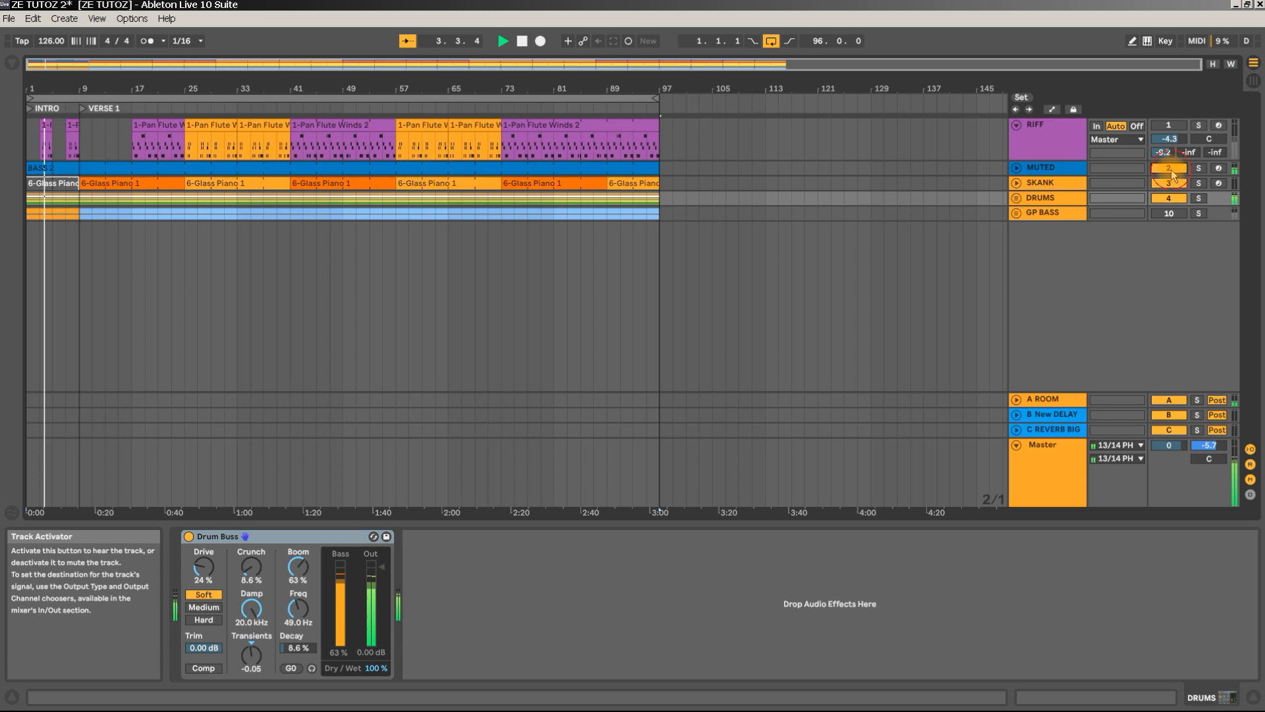
click(1168, 125)
click(1170, 213)
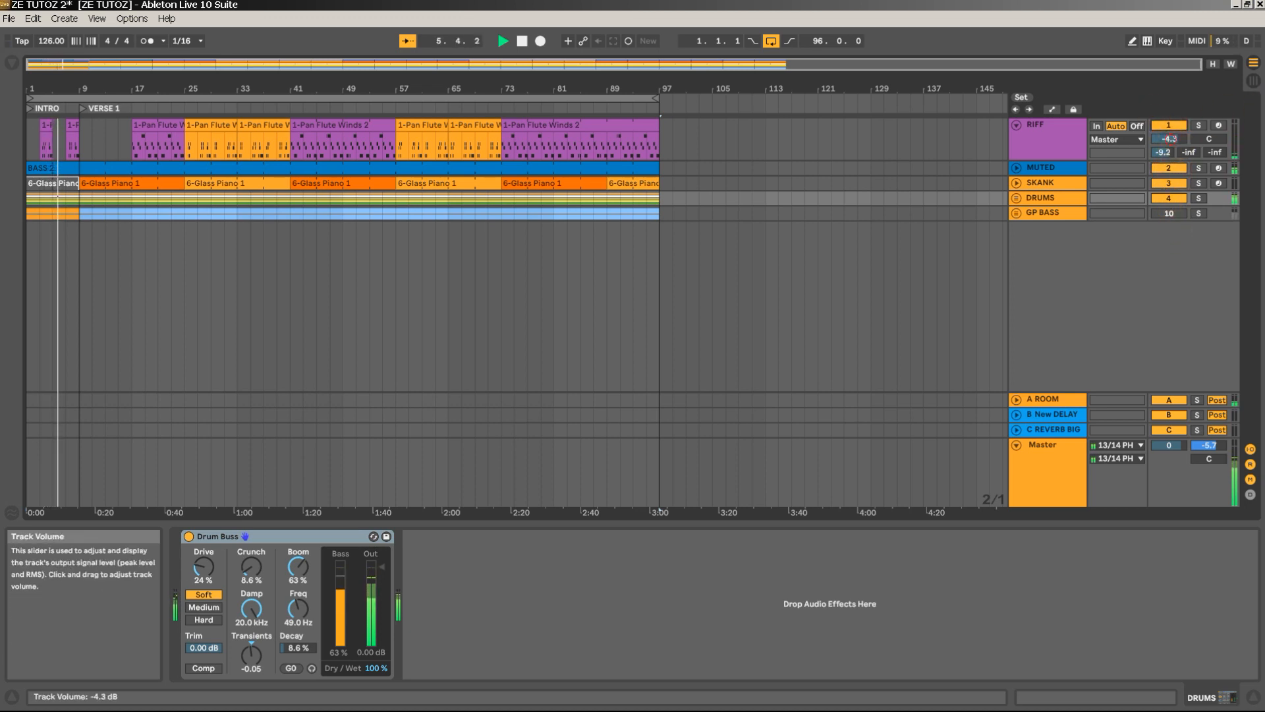
drag(1170, 139, 1170, 146)
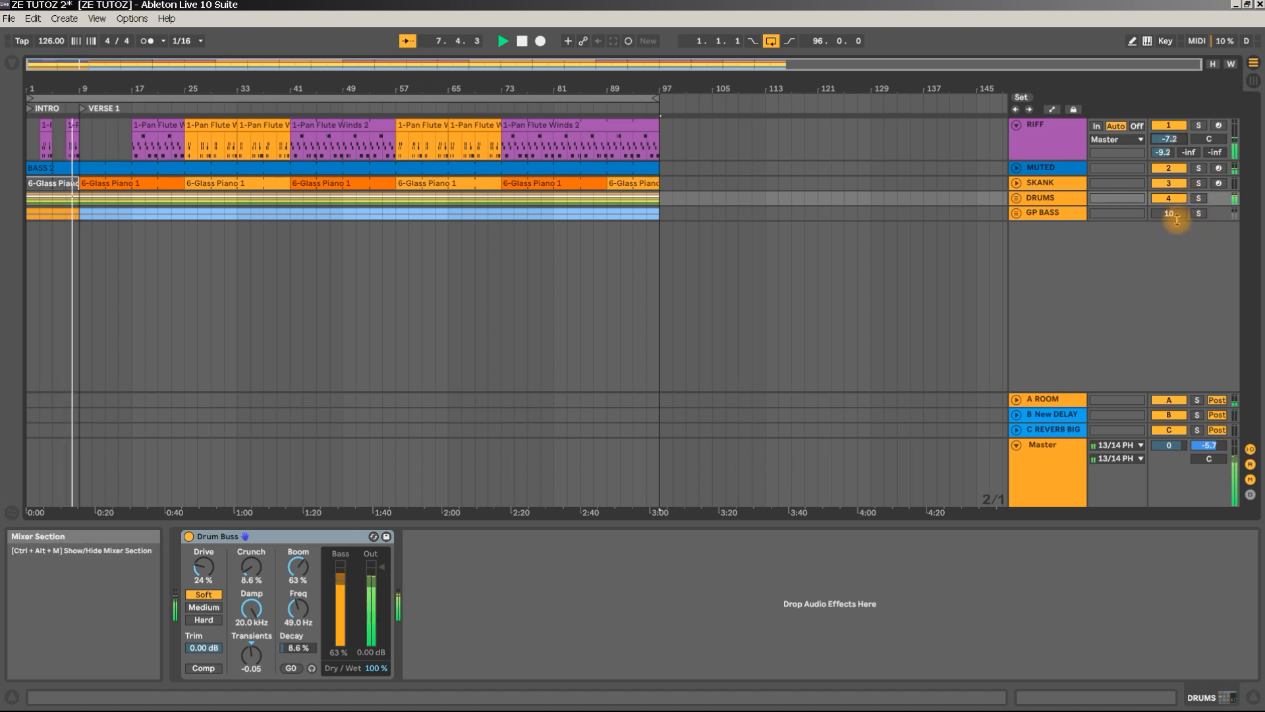
In the Session mixer, open RIFF's devices and lower the Velocity device's Out Hi to 46 in the -12 chain.
key(Tab)
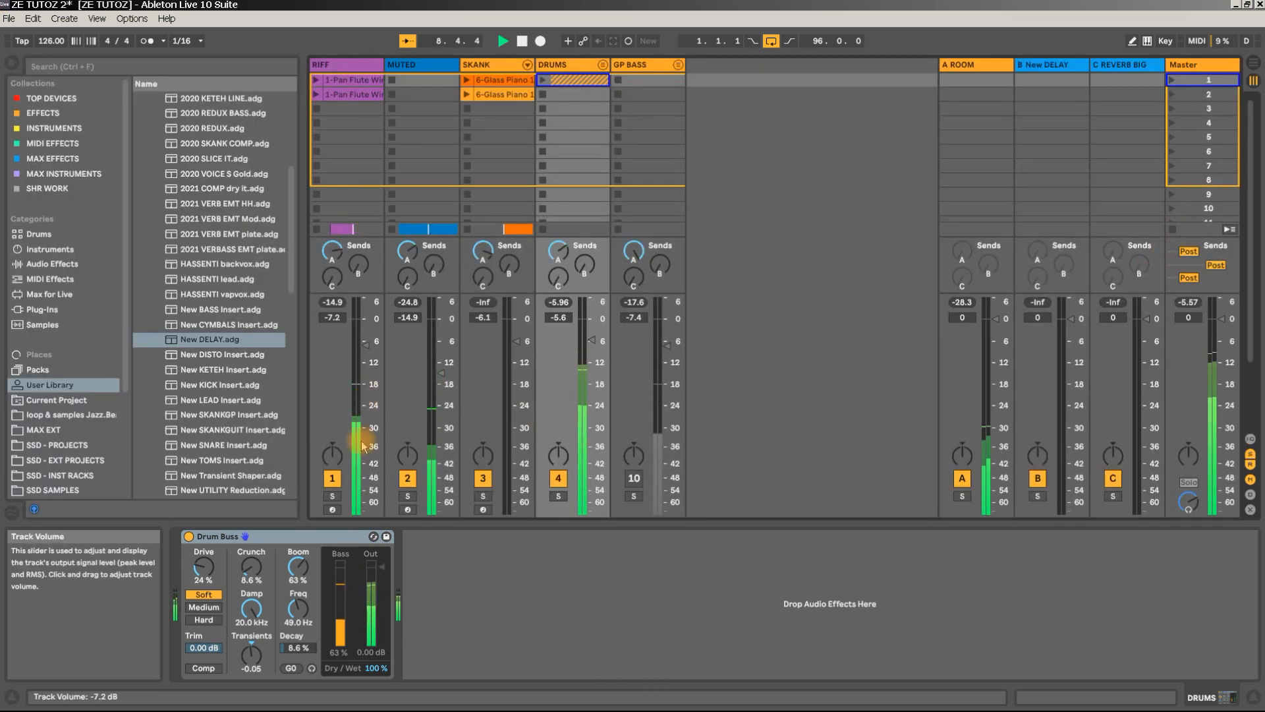
click(344, 64)
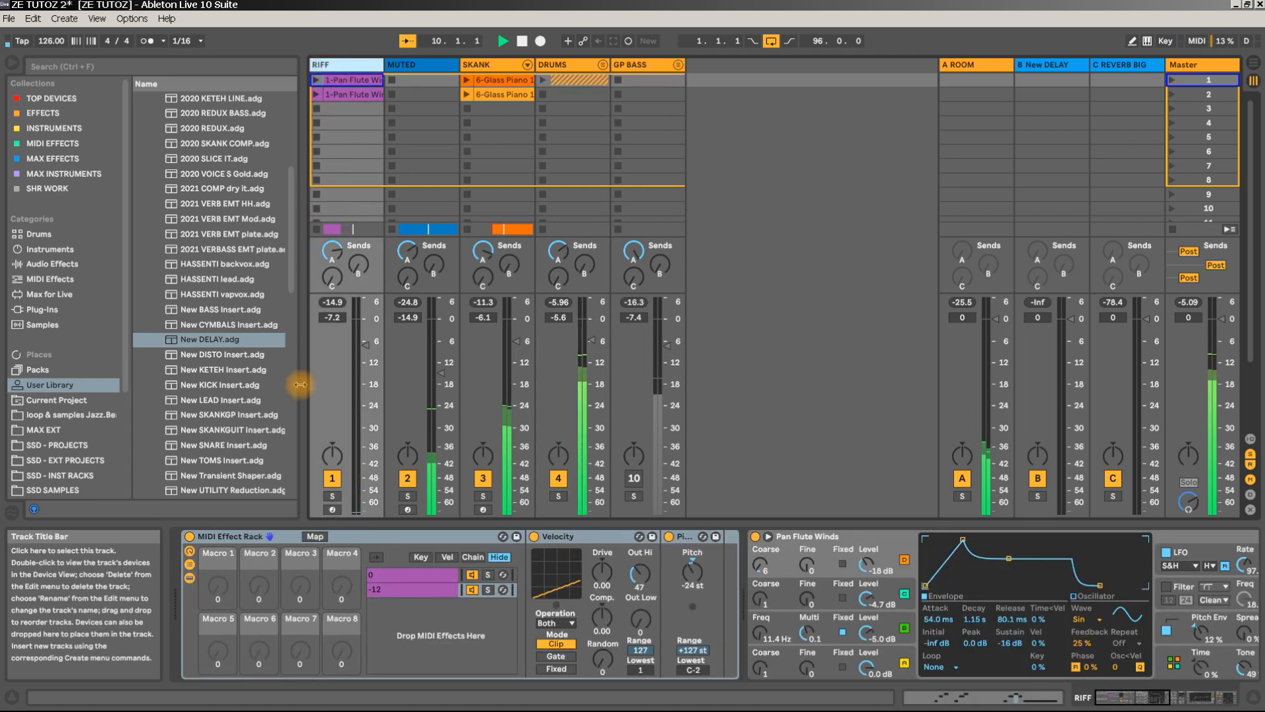
click(428, 590)
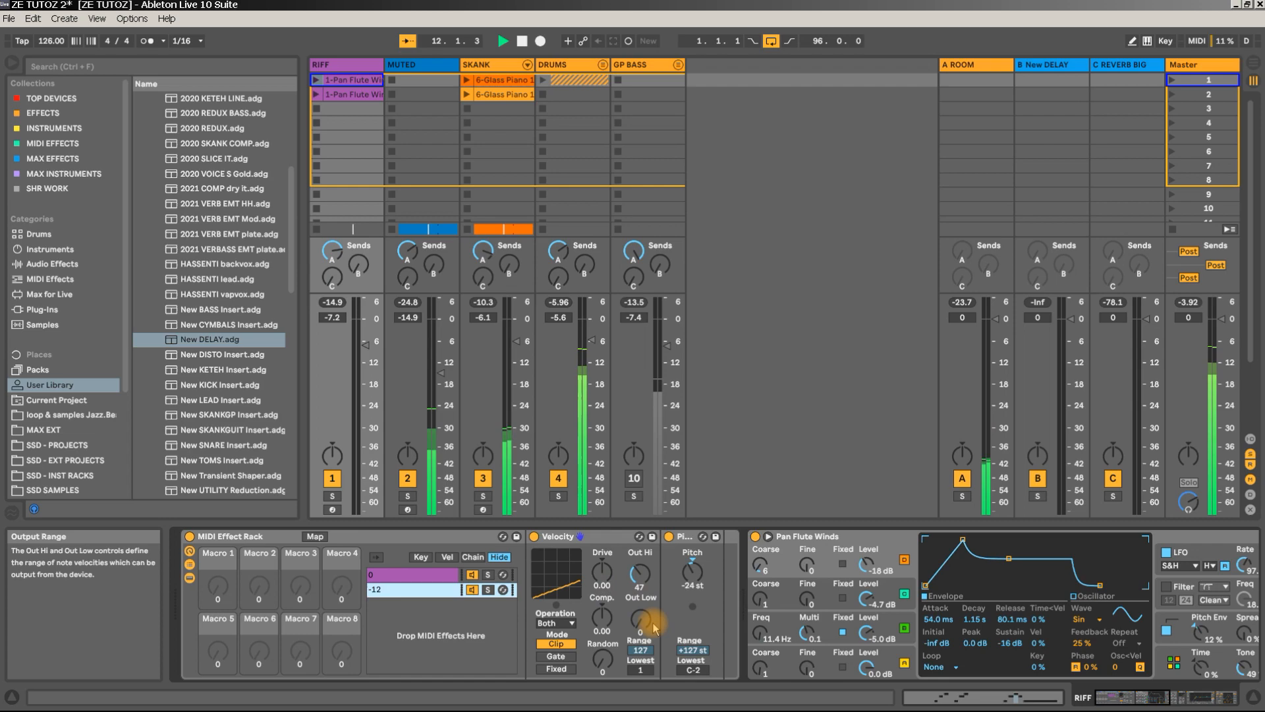
drag(659, 574, 659, 580)
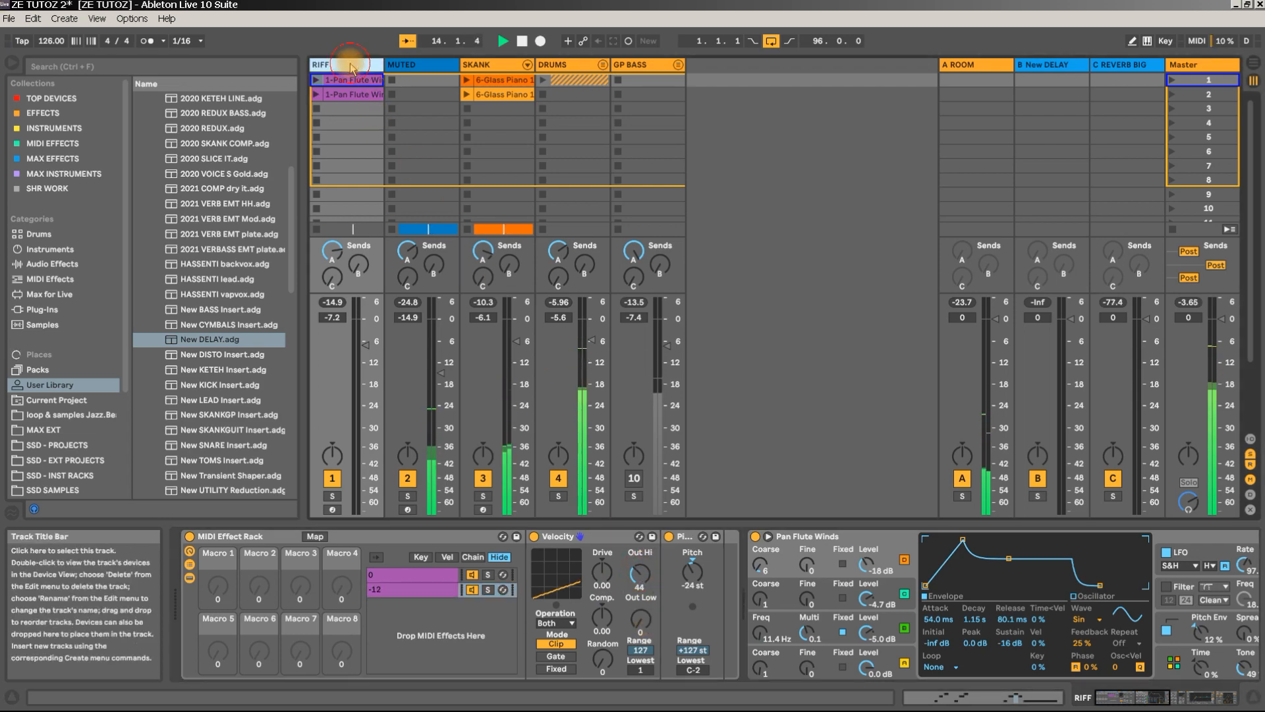
Hide the MIDI Effect Rack's chain devices and fold RIFF's Pan Flute Winds, Track EQUALIZER and Delay devices.
click(190, 579)
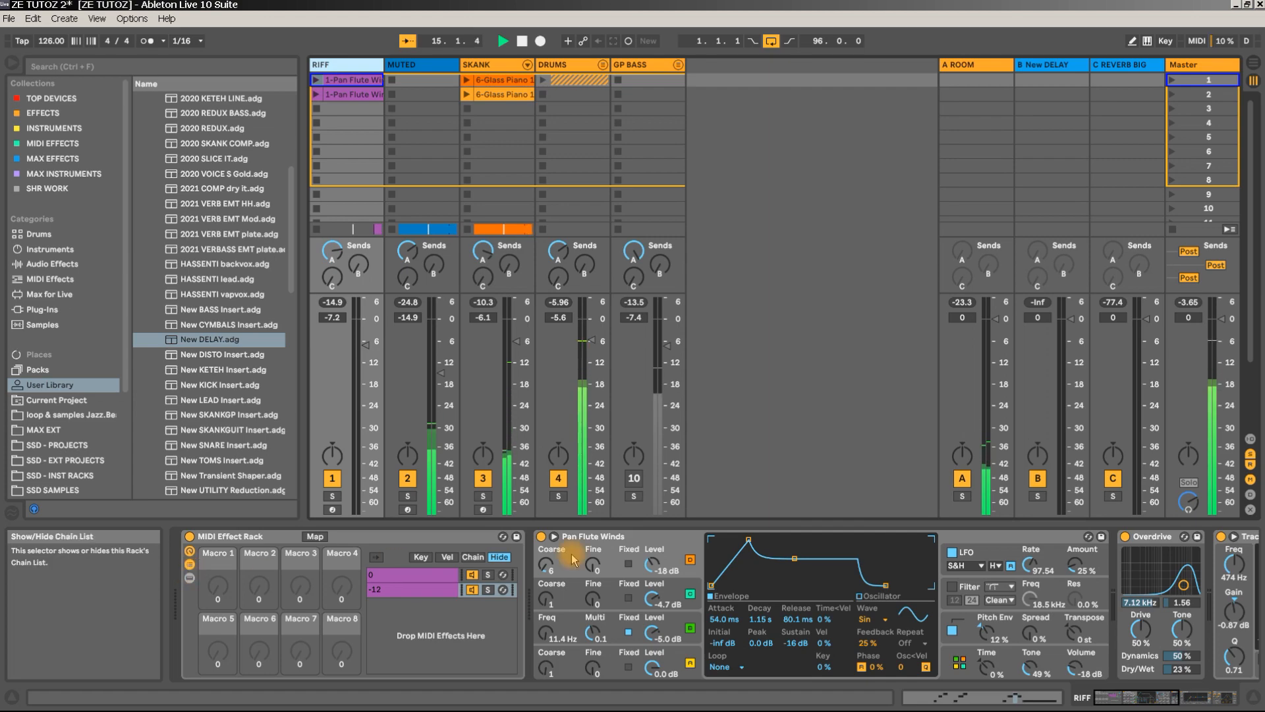
double_click(991, 537)
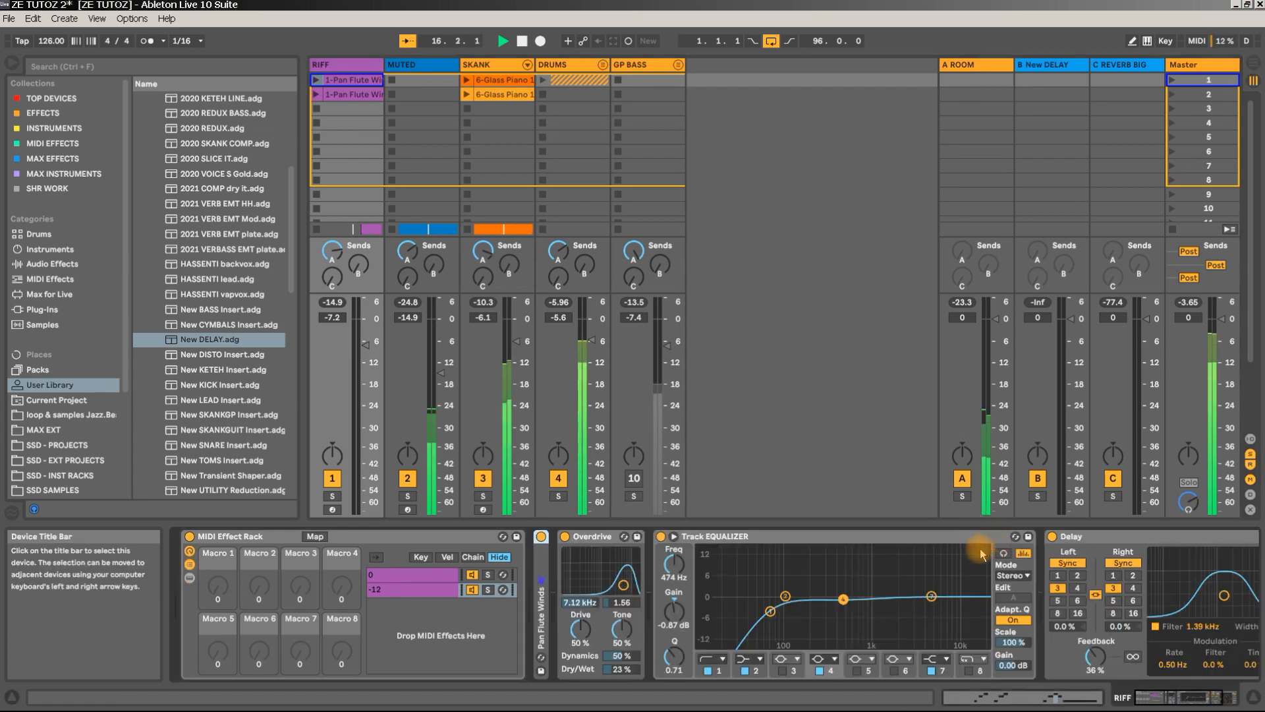
double_click(914, 535)
double_click(900, 536)
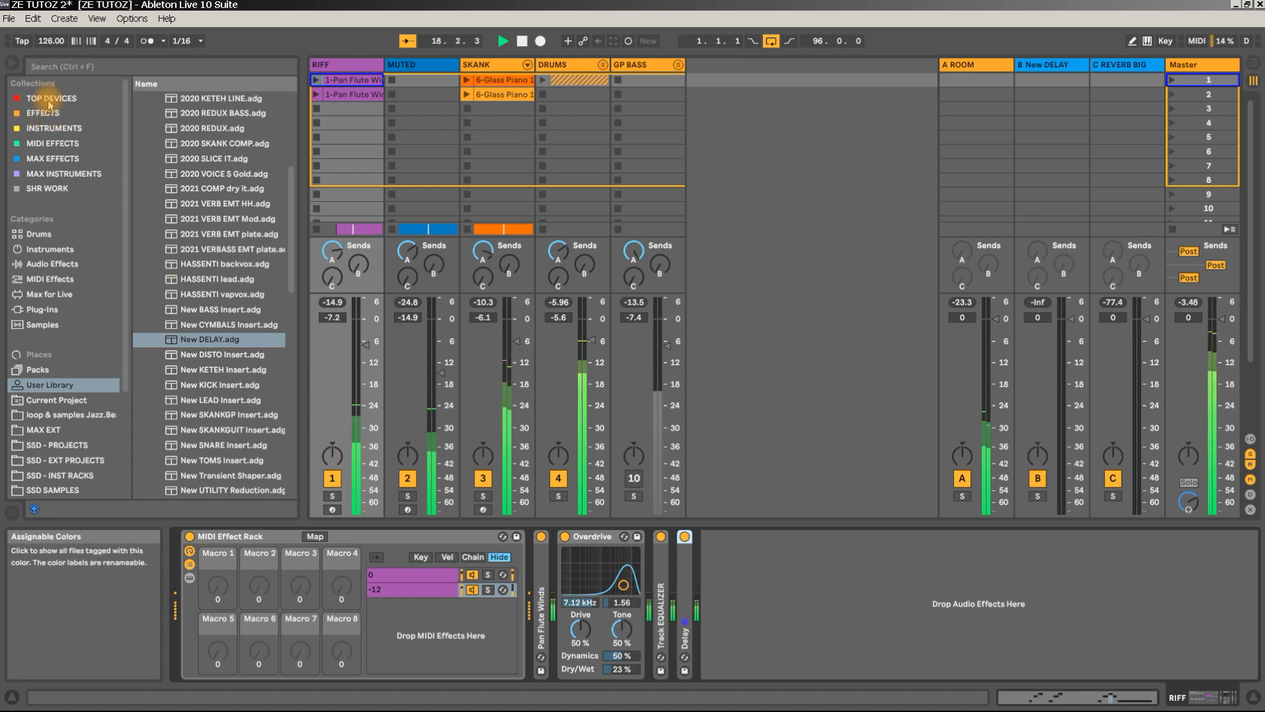
Solo the RIFF track, set its volume to -7.0 dB and add an EQ Eight at the end of its device chain.
click(55, 265)
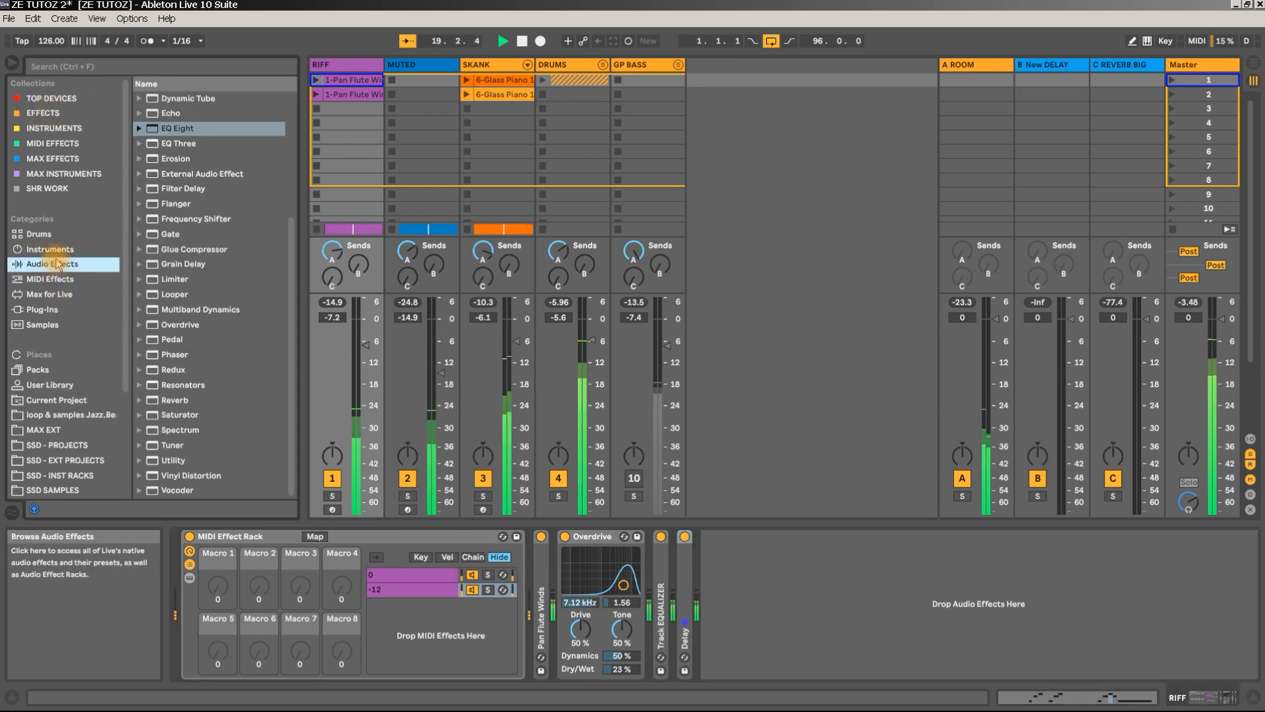
click(332, 496)
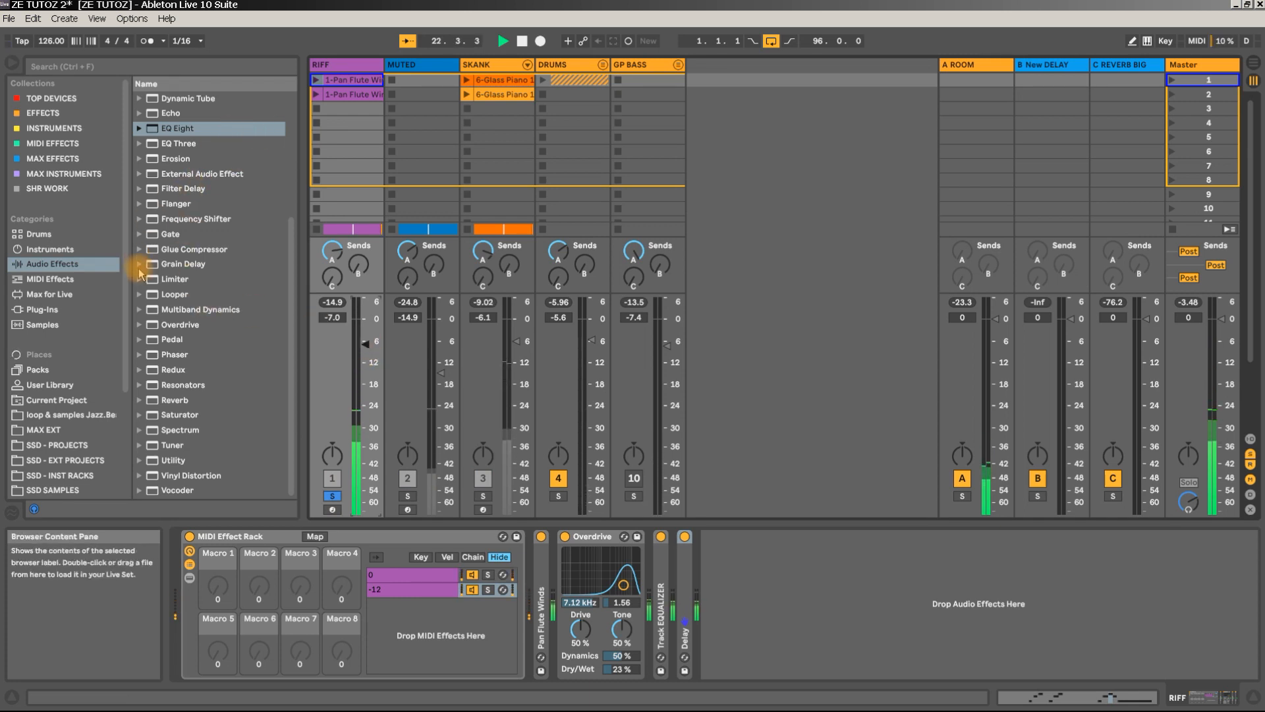
drag(187, 132, 811, 591)
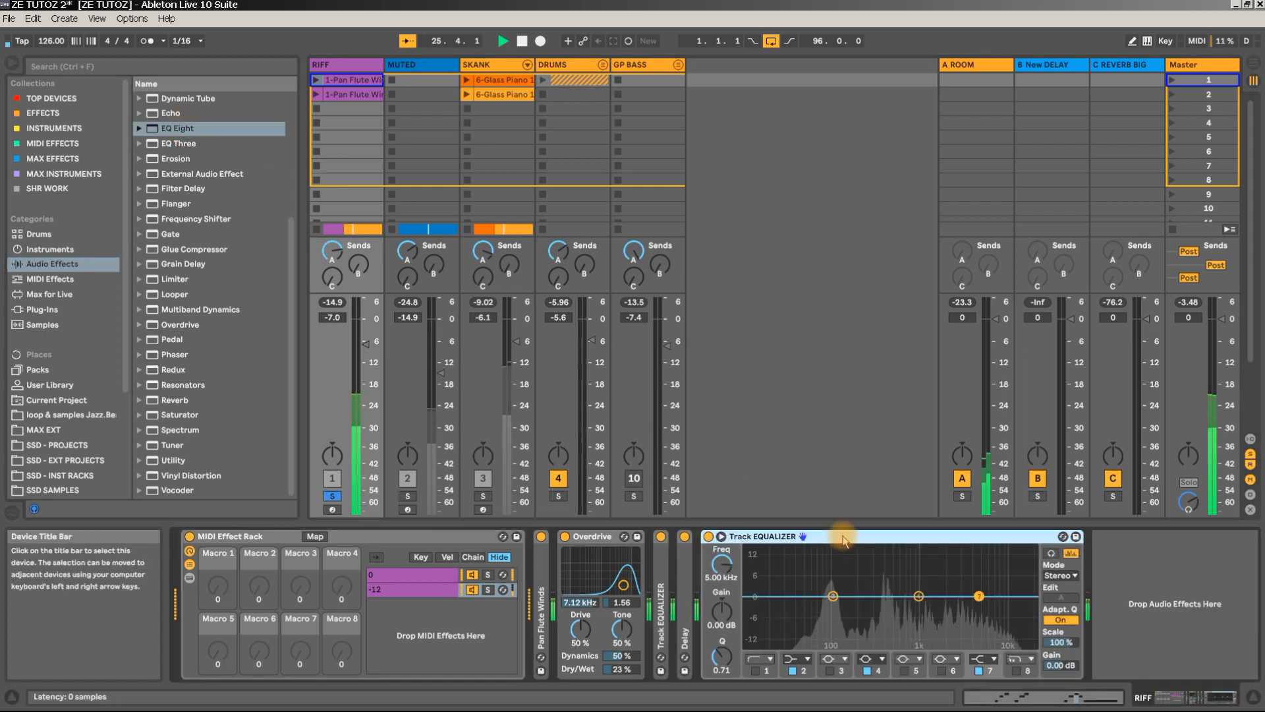
Unfold the existing Track EQUALIZER before the Delay and delete the extra EQ Eight after it.
double_click(661, 557)
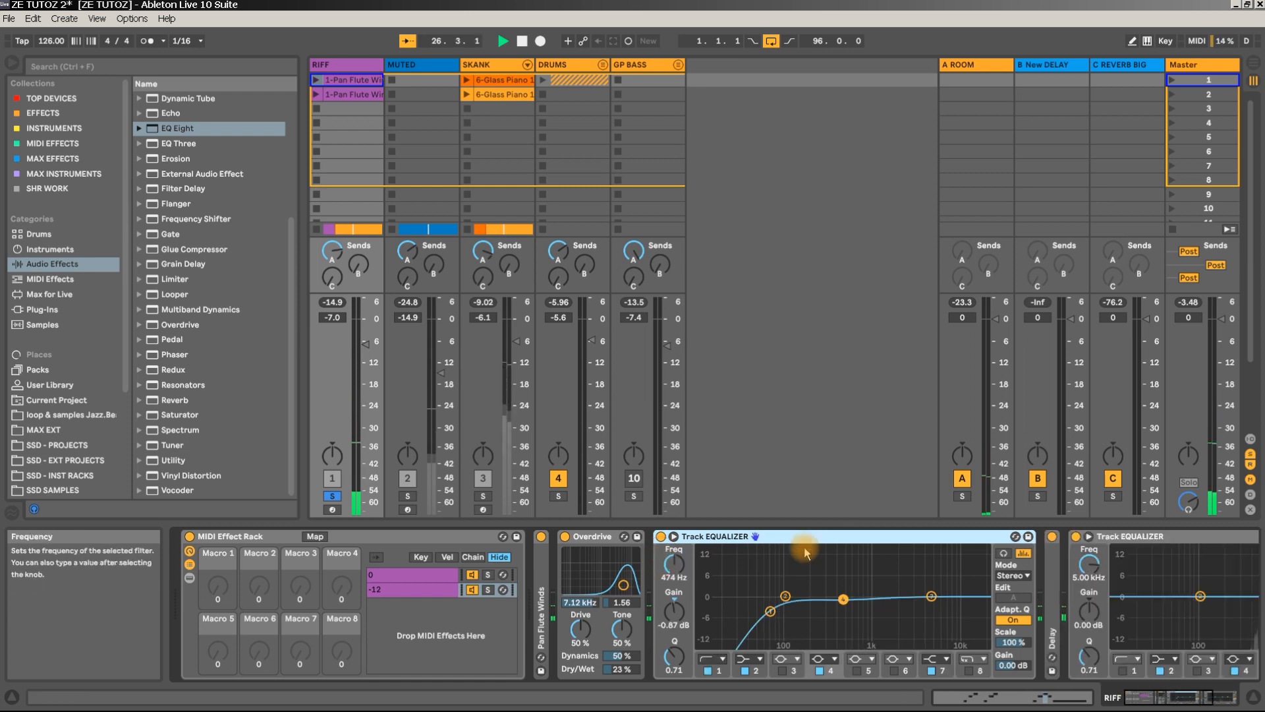
click(1127, 535)
key(Delete)
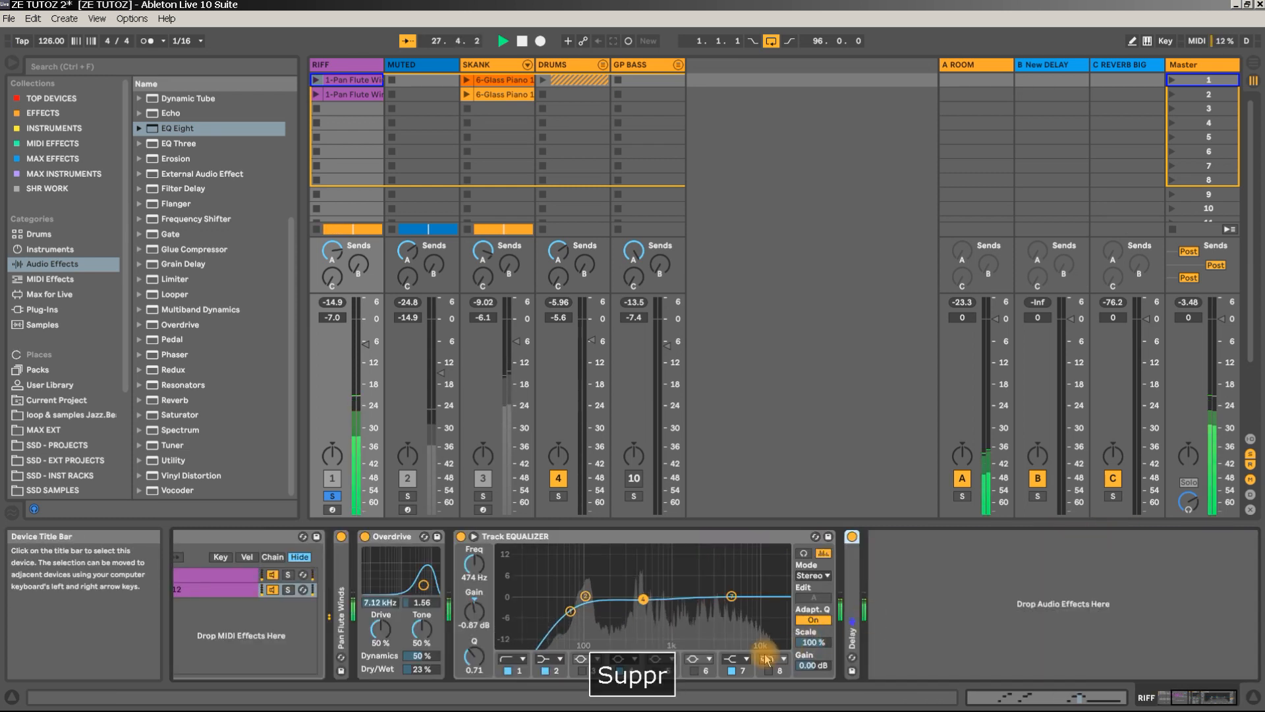
Set RIFF's equalizer low cut to 86.1 Hz, dip band 4 in the low mids, and boost the high shelf 3.35 dB at 1.38 kHz.
drag(643, 599, 571, 612)
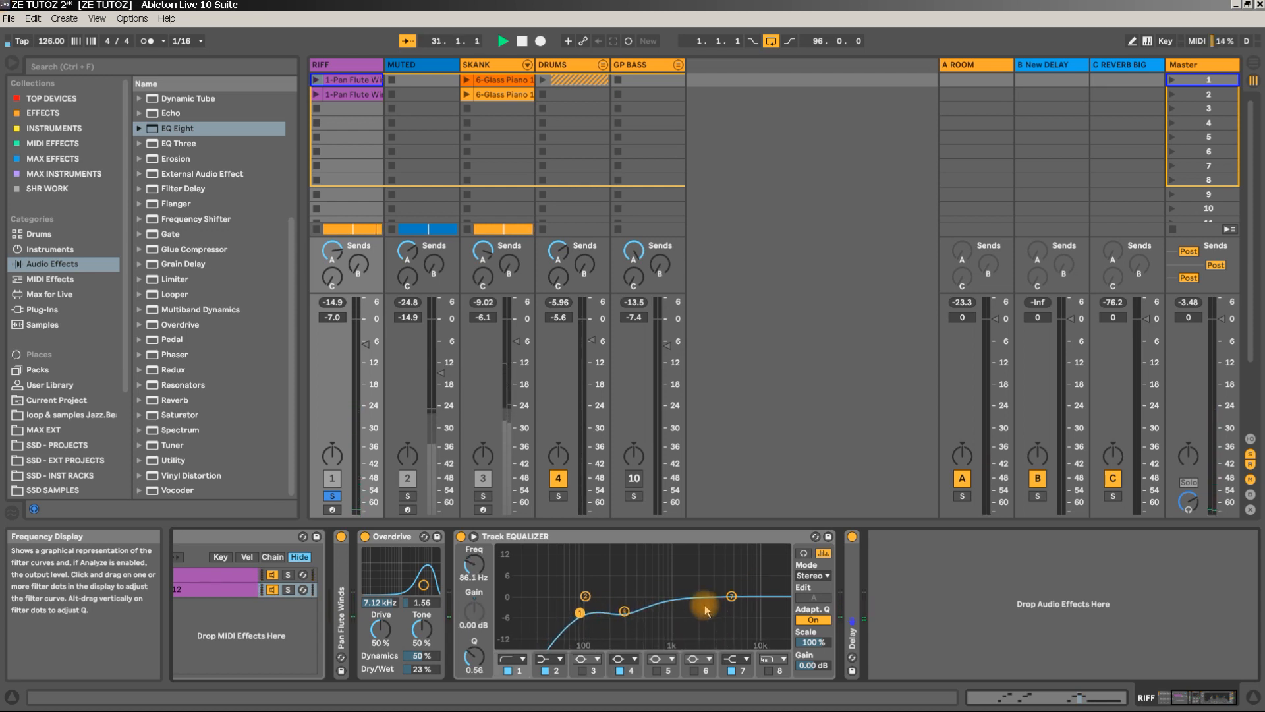
drag(729, 599, 681, 583)
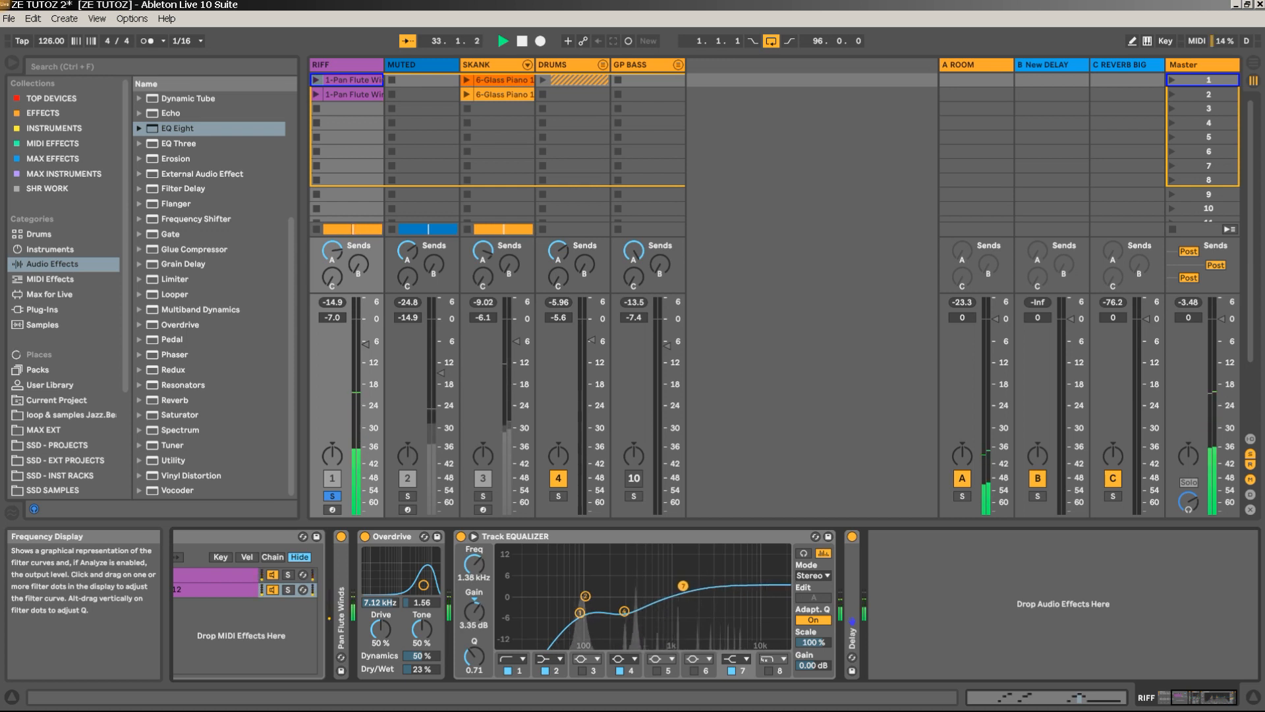
key(Tab)
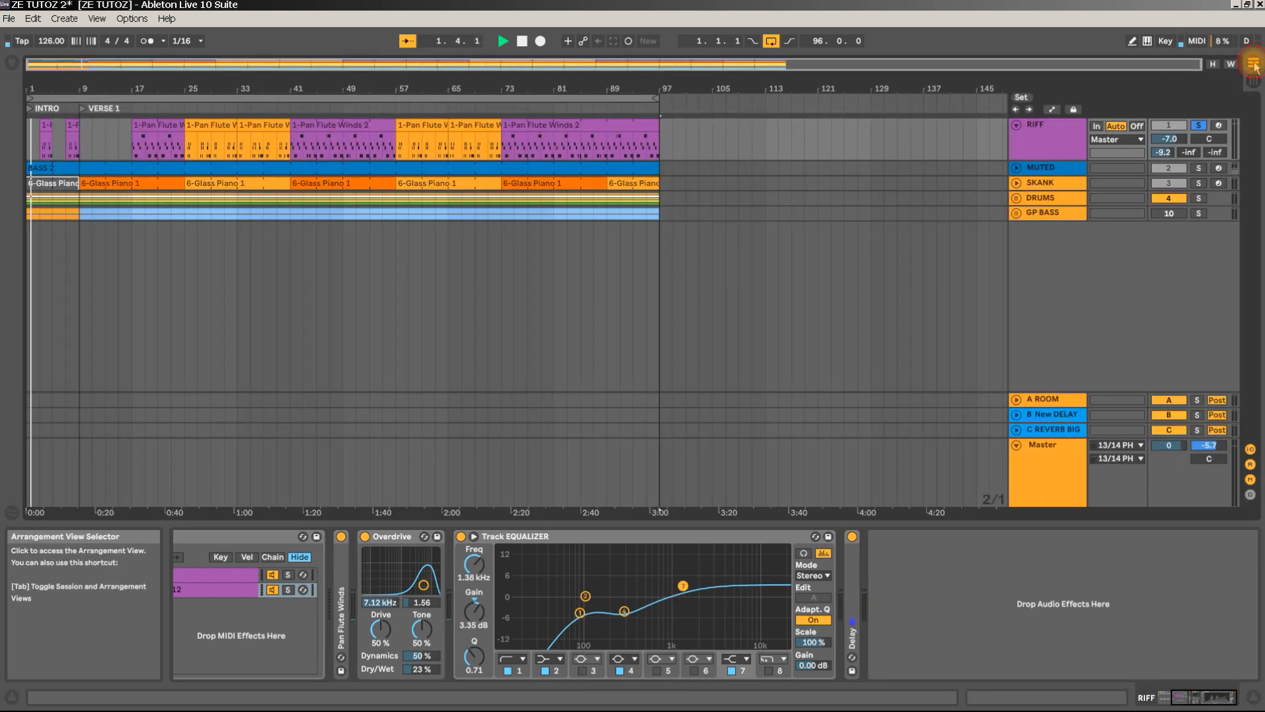
Unsolo RIFF, play the arrangement from the bar 41 Pan Flute clip and raise RIFF's volume to -6.4 dB.
click(1198, 125)
click(303, 124)
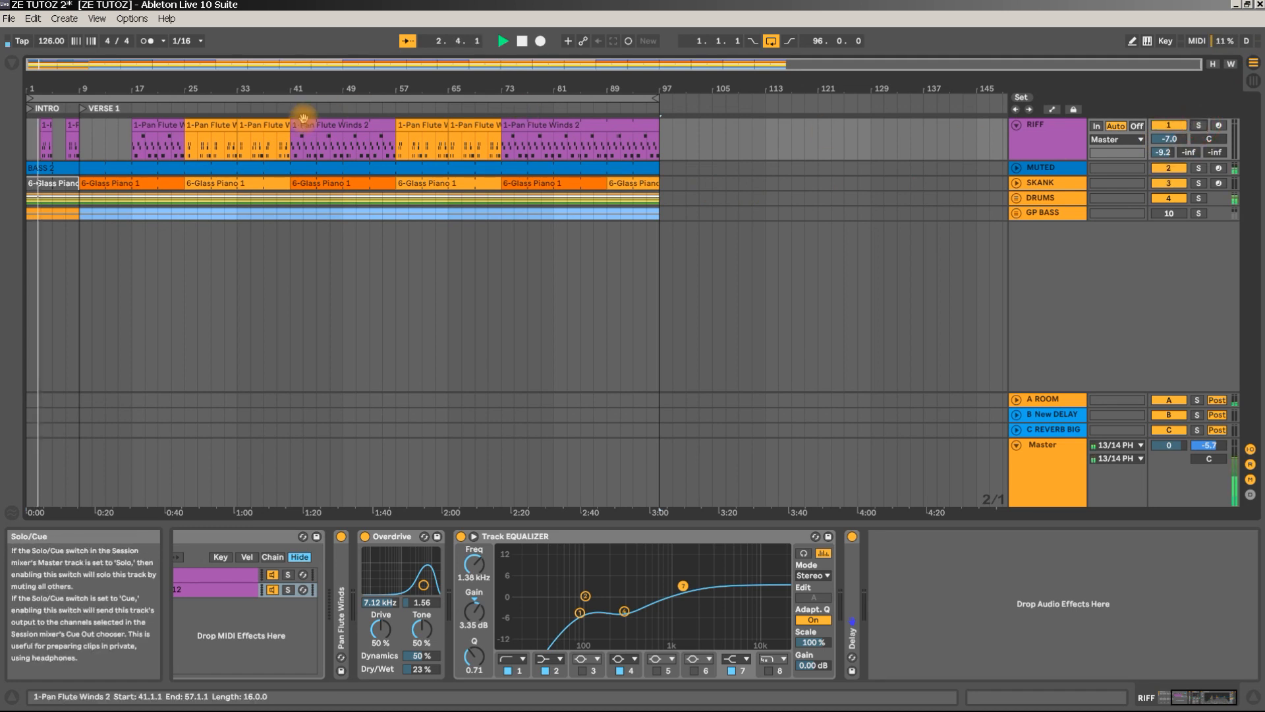
key(space)
key(space)
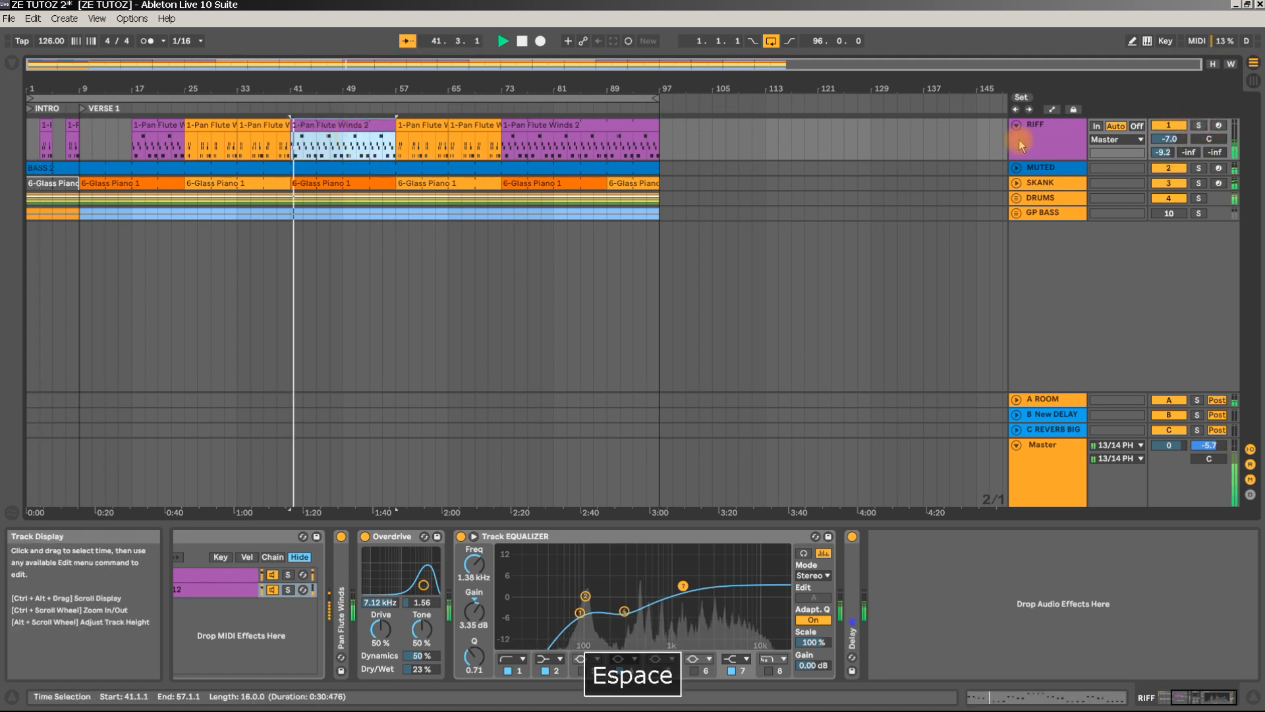
drag(1164, 138, 1164, 135)
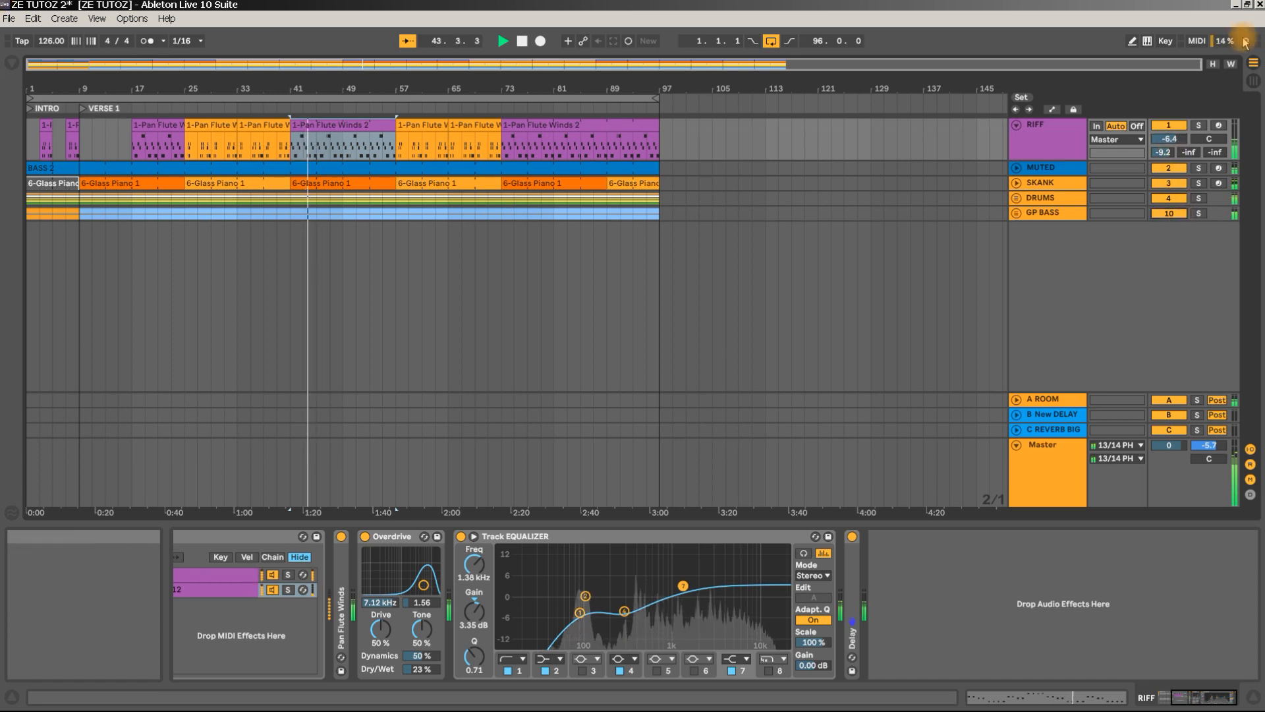
Raise the GP BASS group's volume to -3.2 dB in the Session mixer during playback, then stop playback.
click(1253, 80)
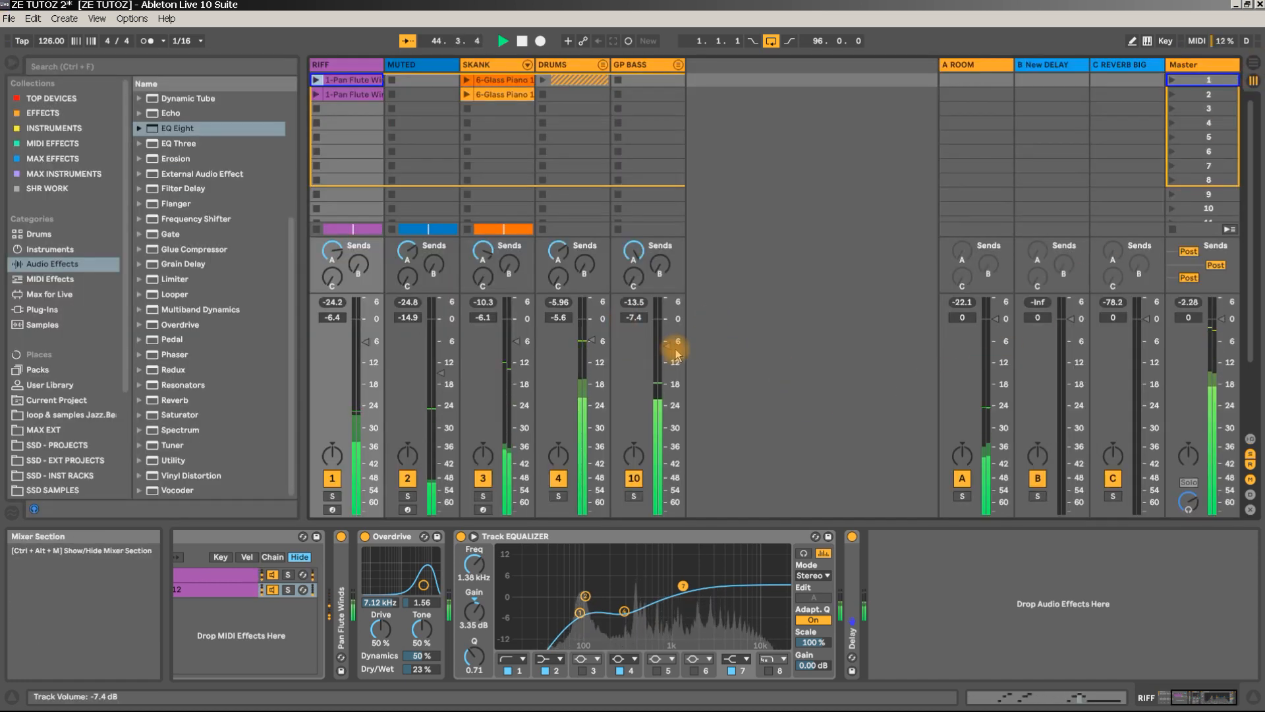
drag(676, 352, 667, 331)
key(space)
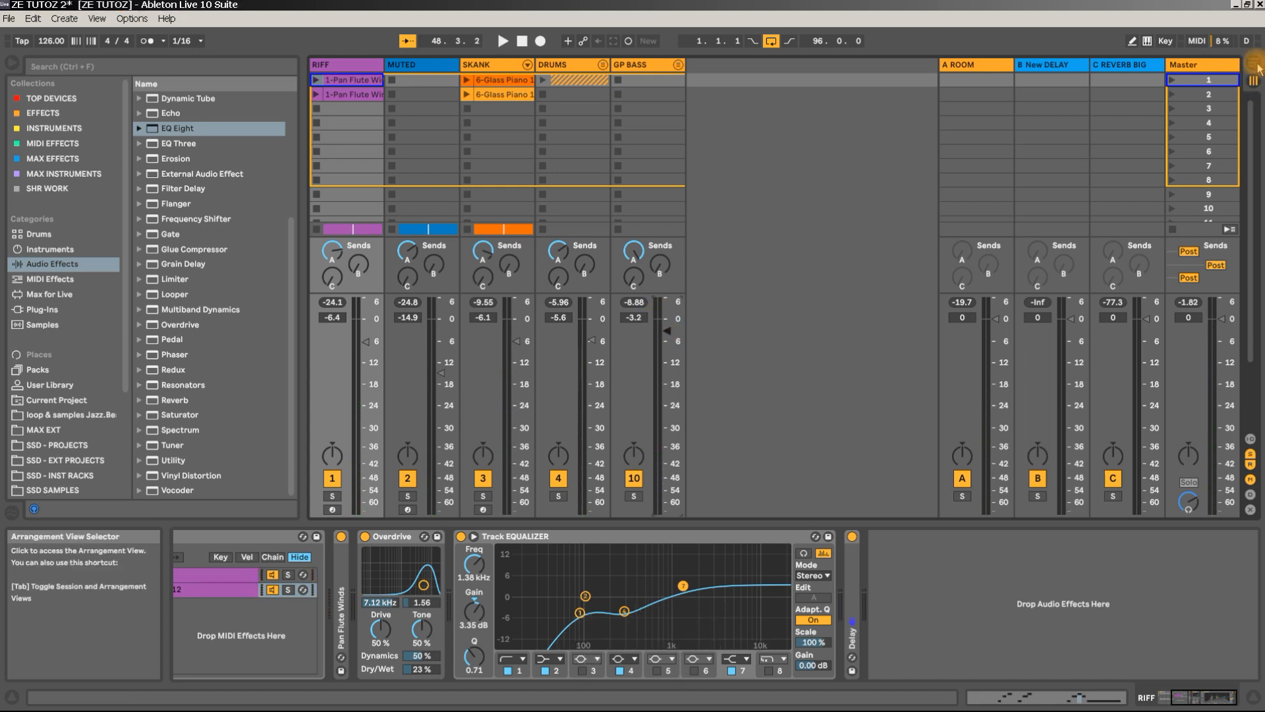
Examine the MIDI notes of the BASS track's verse clip in the arrangement's GP BASS group, then fold the group.
key(Tab)
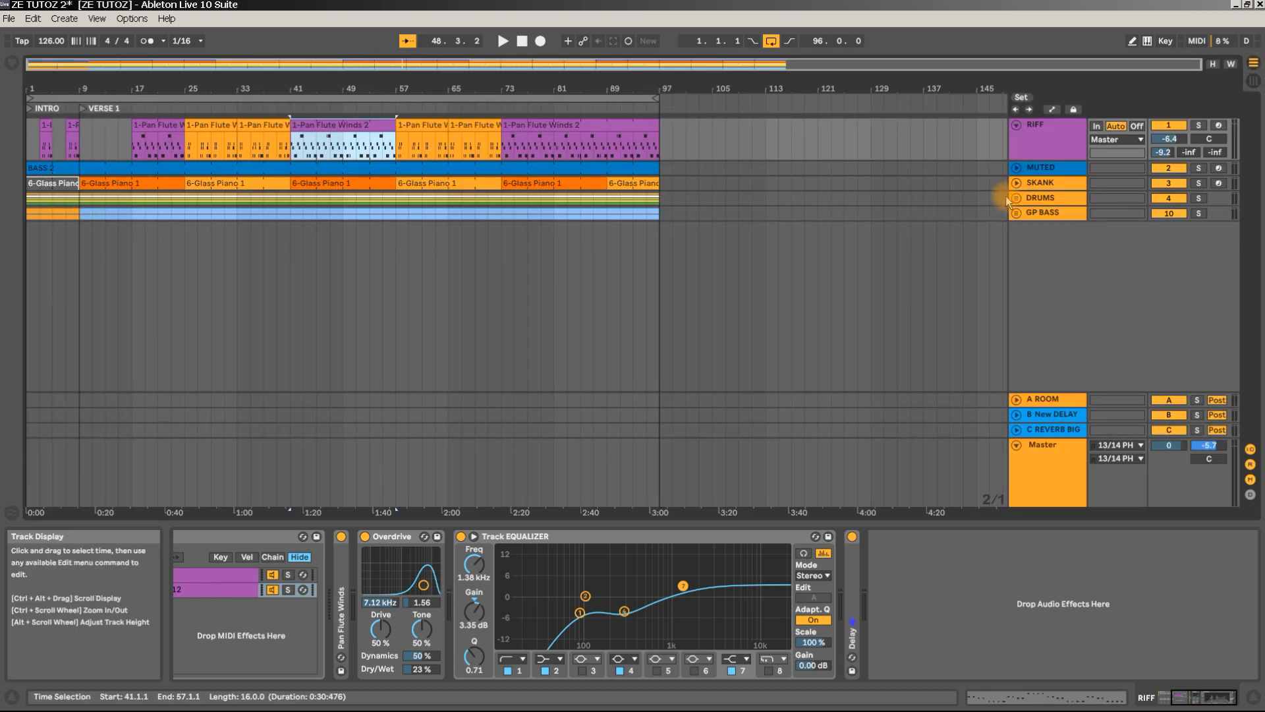
click(1015, 213)
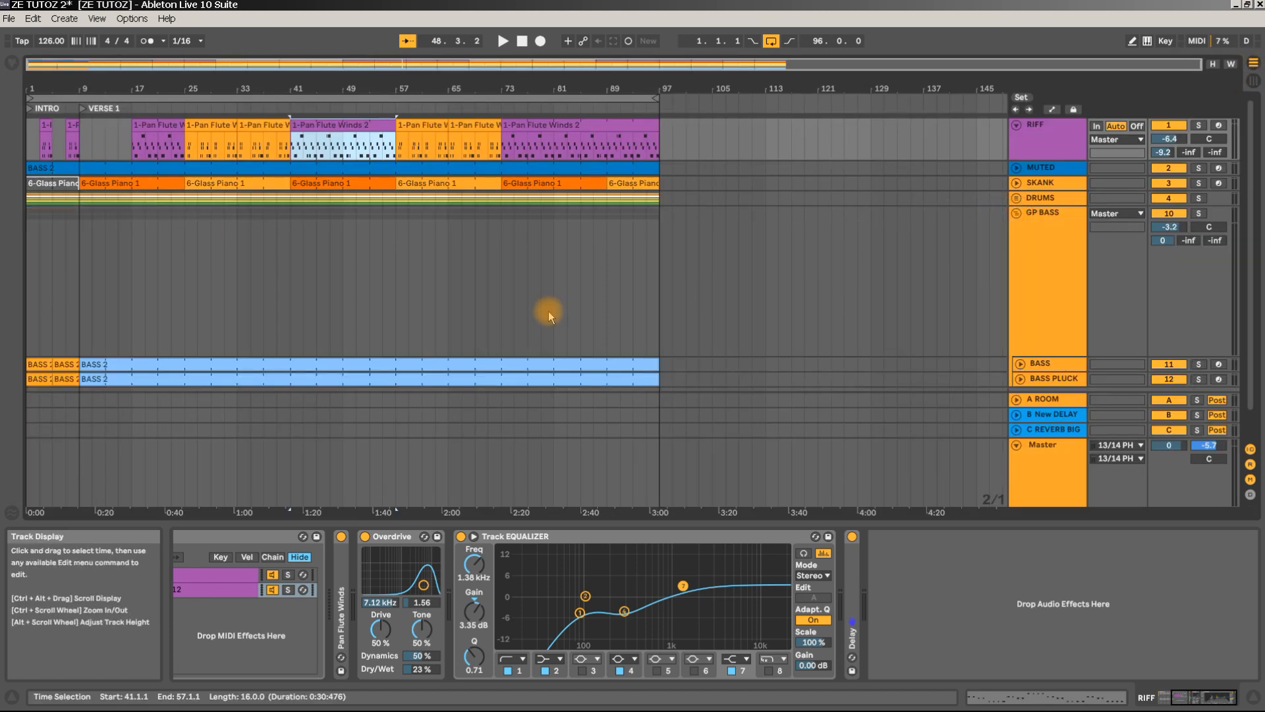
double_click(144, 366)
drag(768, 431, 769, 490)
drag(708, 430, 479, 430)
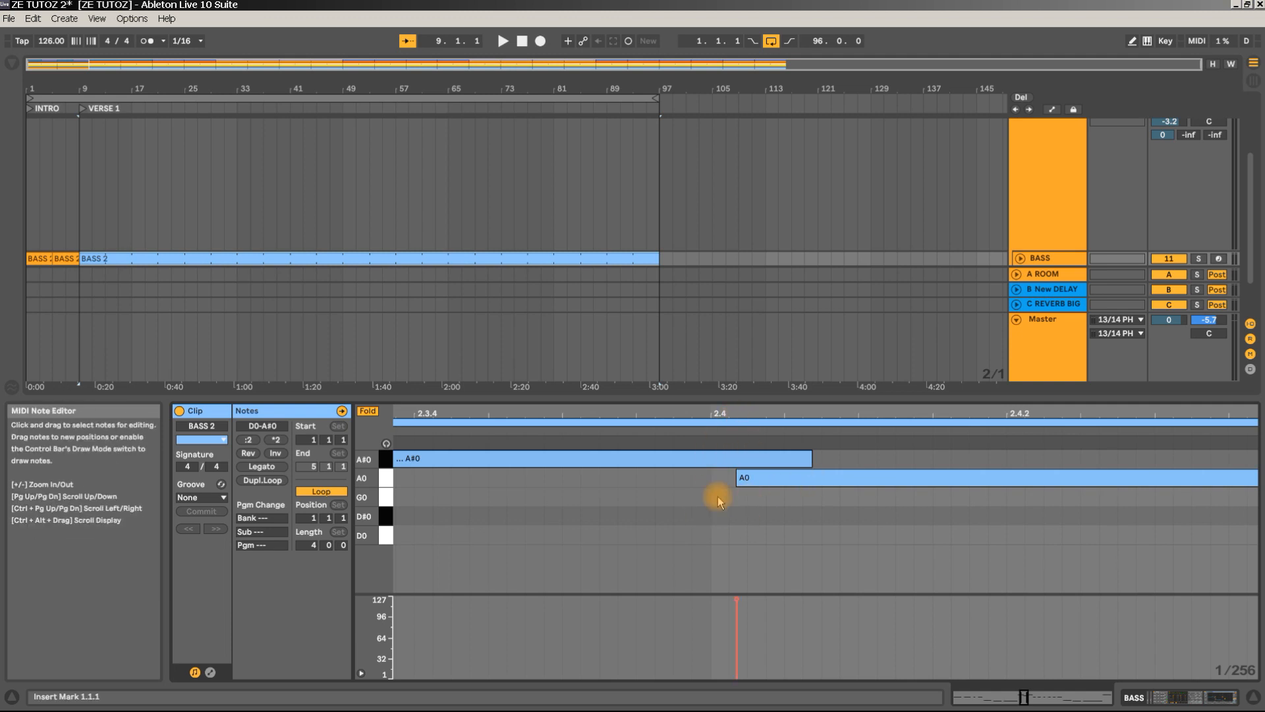
scroll(1056, 209, up, 1)
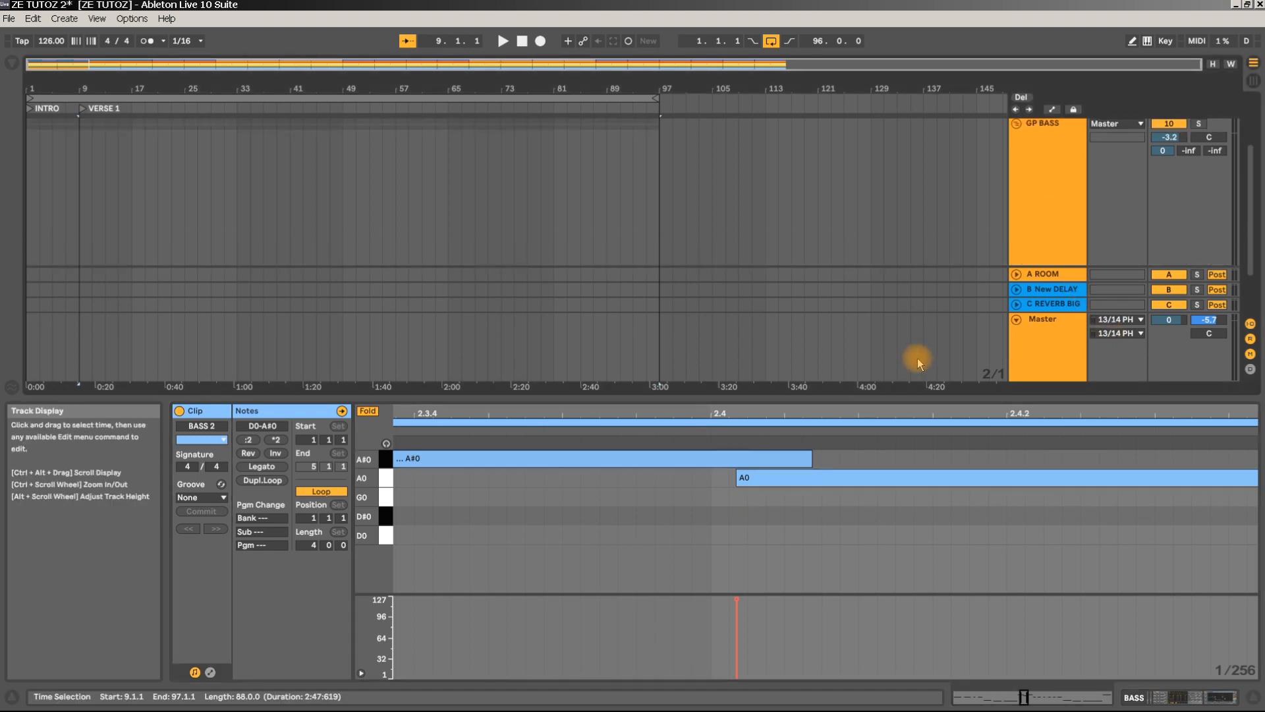
drag(925, 397, 932, 599)
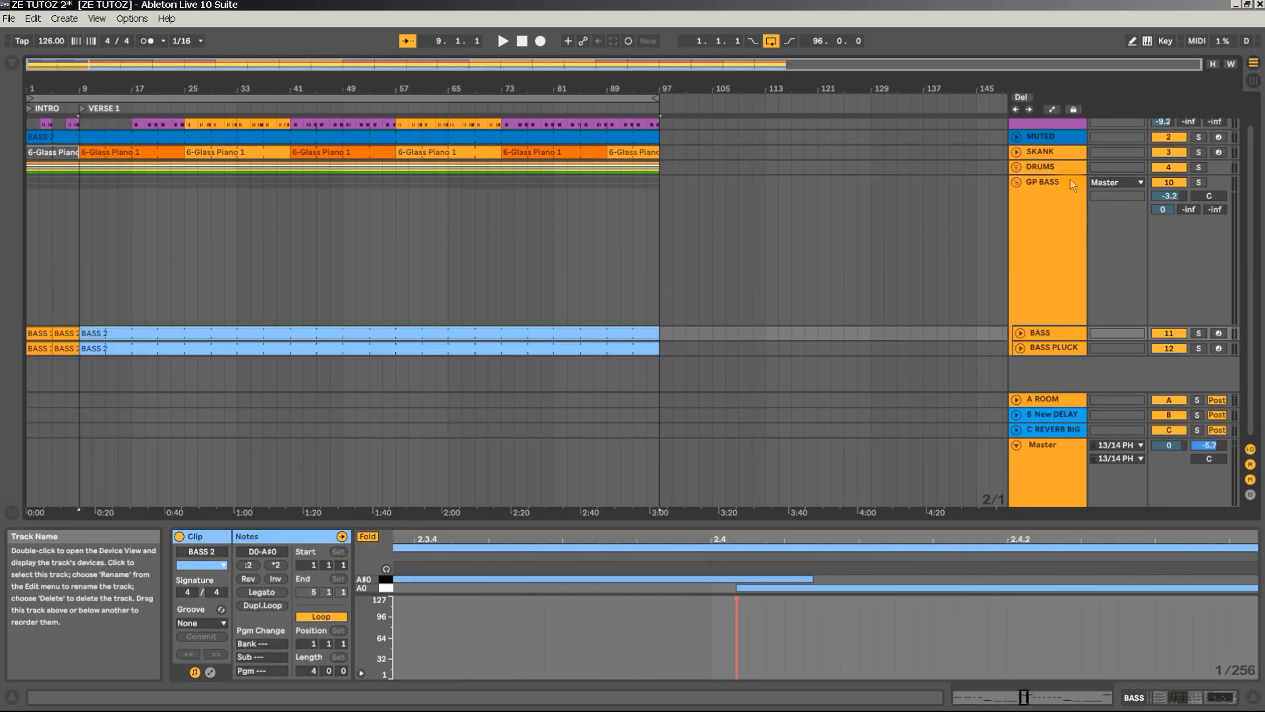
click(1016, 183)
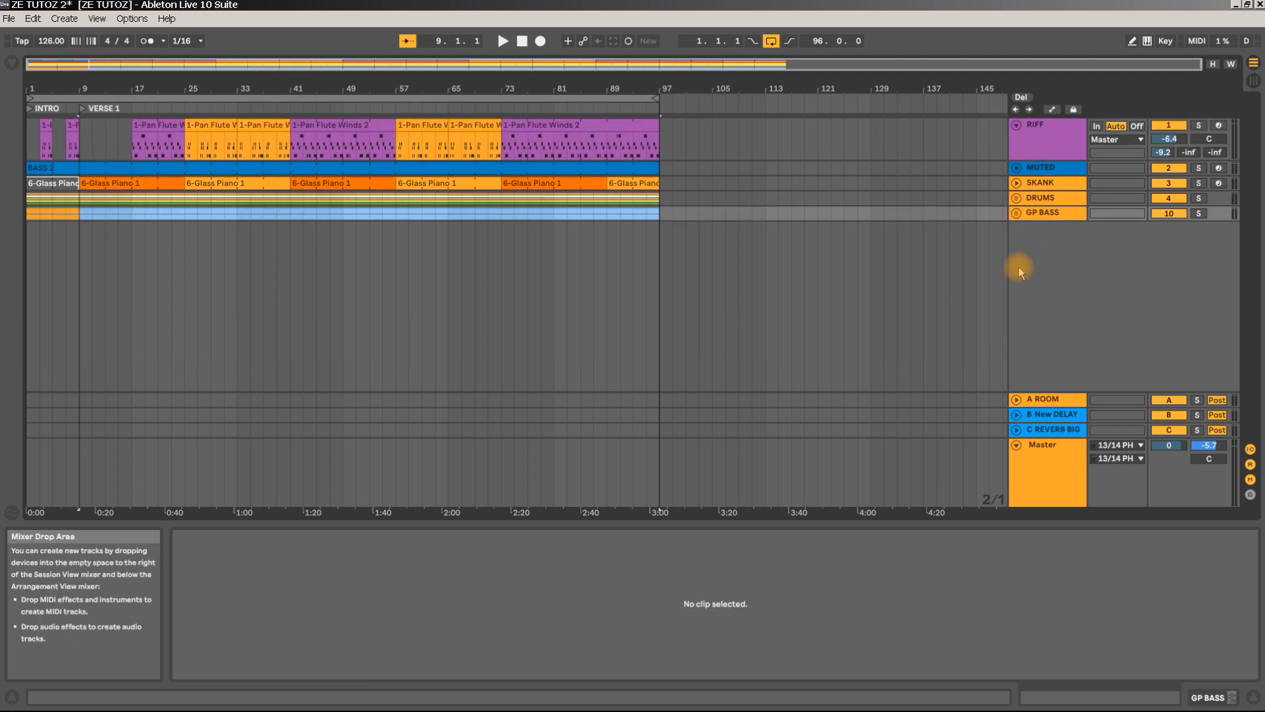
Solo GP BASS in the Session mixer, start playback and unfold the group to show BASS and BASS PLUCK.
key(Tab)
key(space)
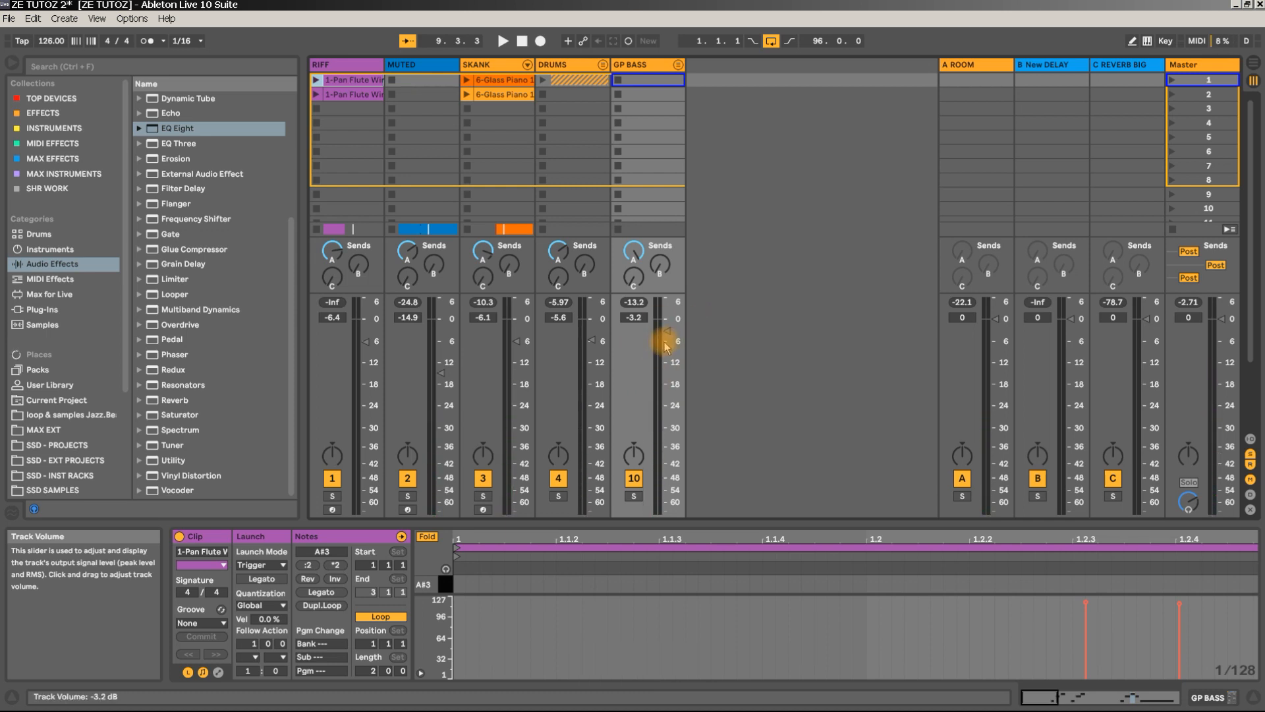
click(633, 496)
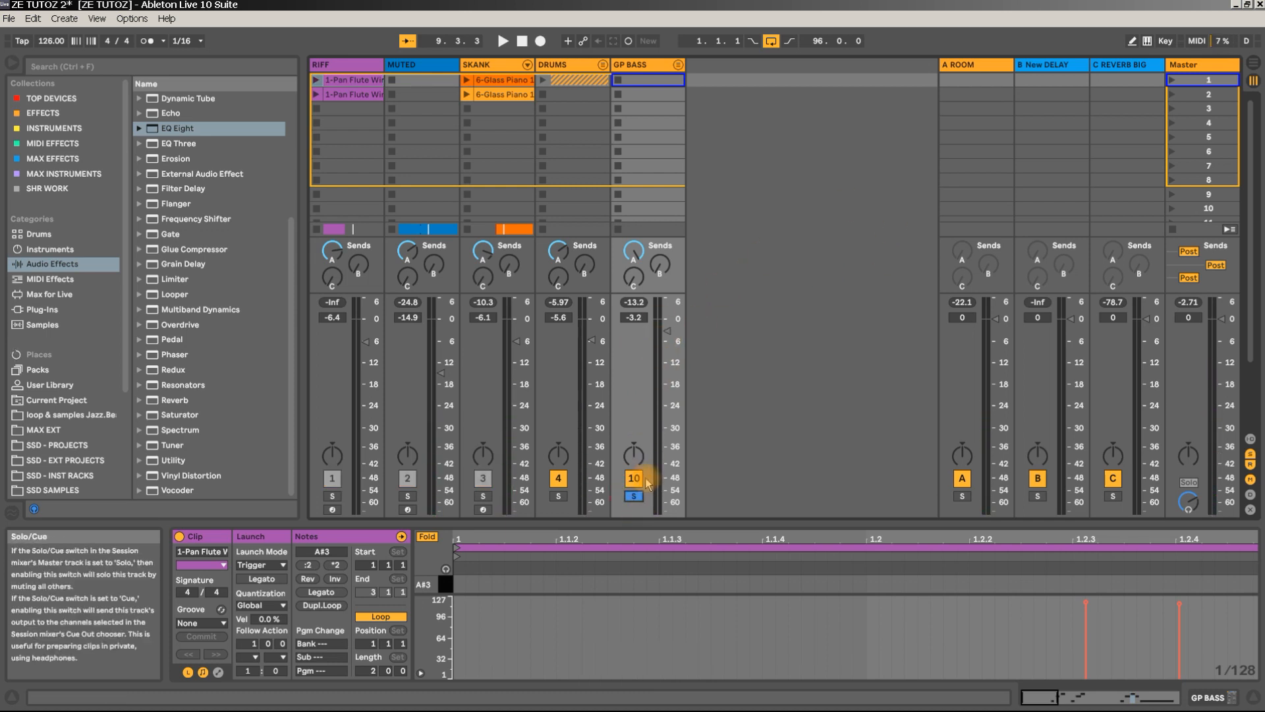
key(space)
click(677, 64)
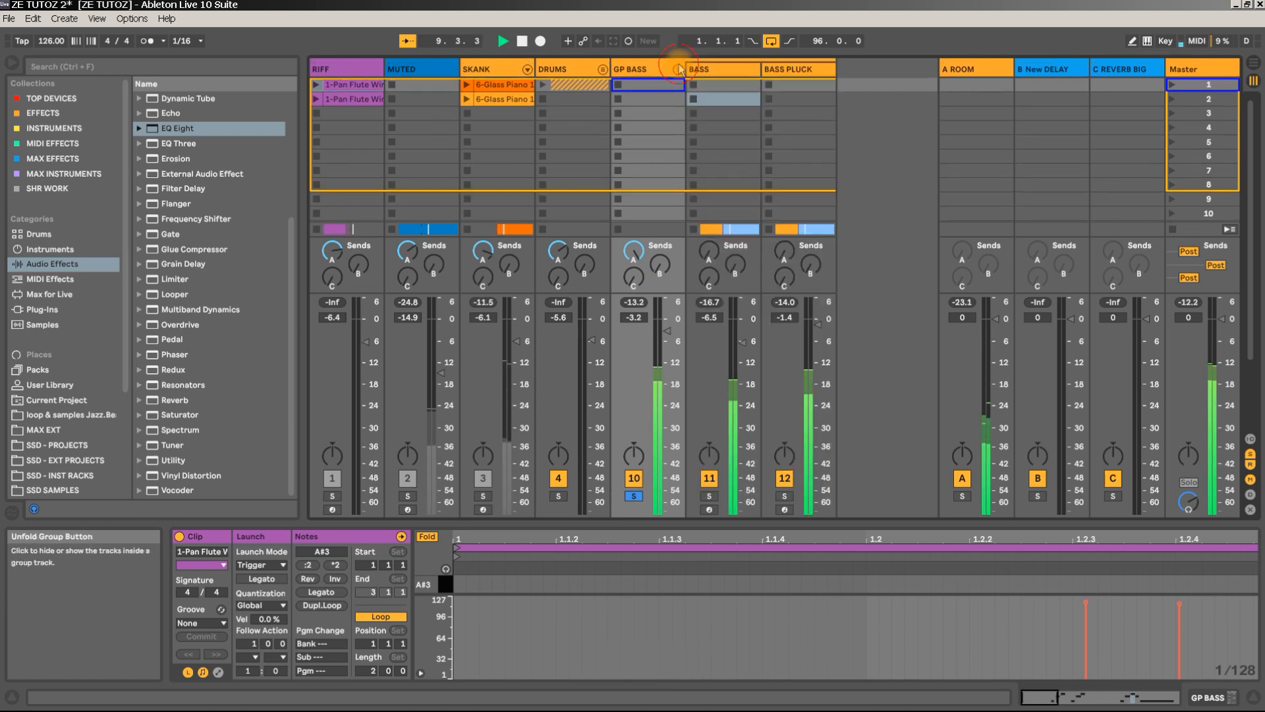
Set the volume envelope attack of Operator's oscillator A on the BASS track to 0.81 ms while listening.
click(719, 73)
key(space)
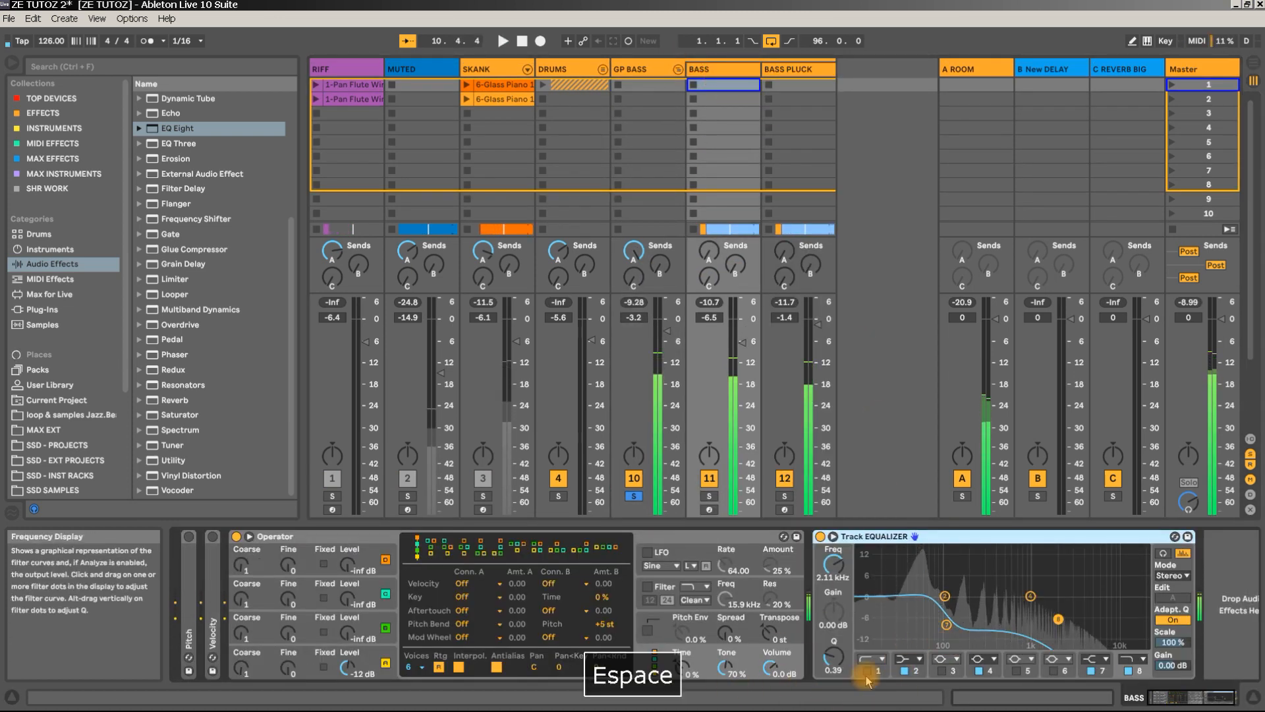
click(721, 72)
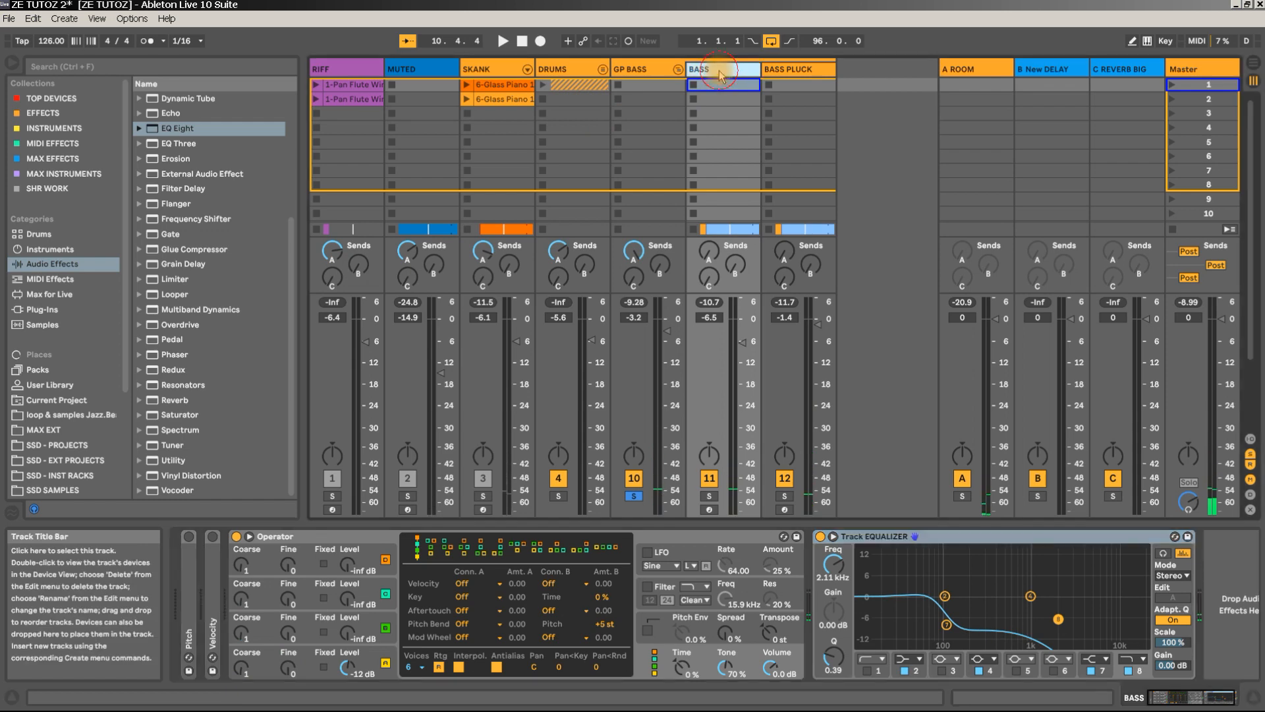
key(space)
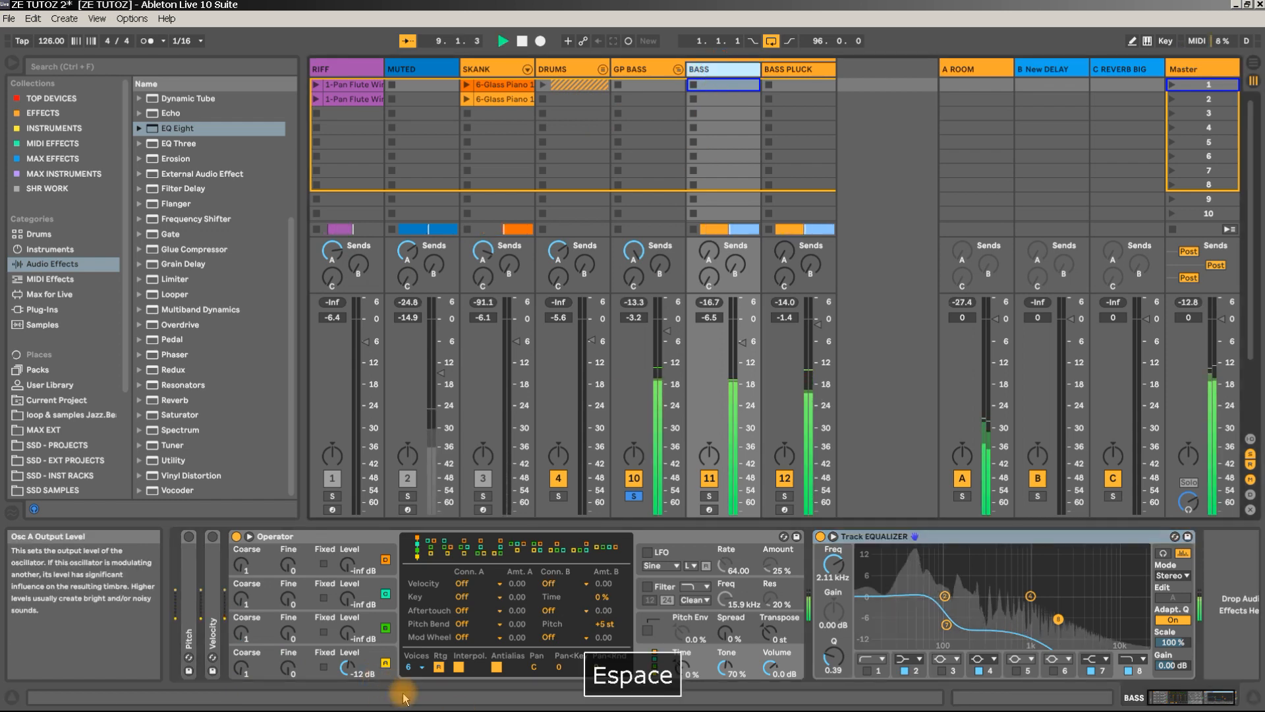
click(313, 662)
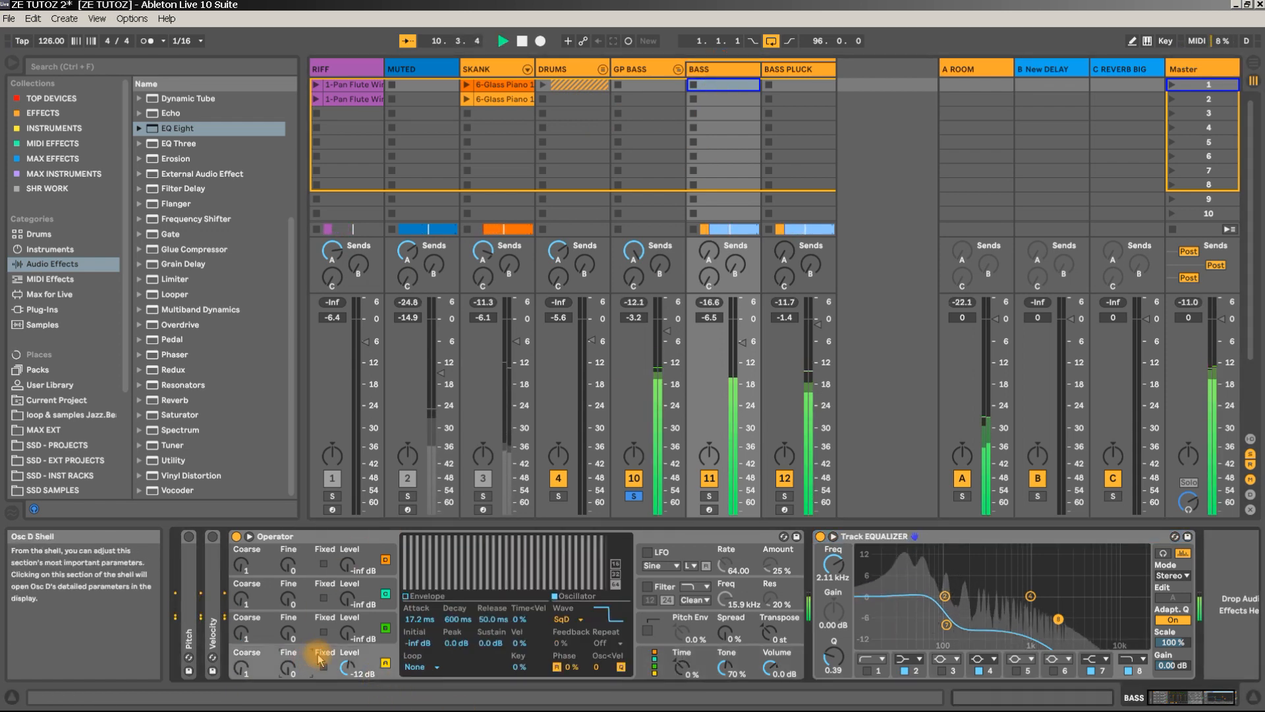
click(414, 619)
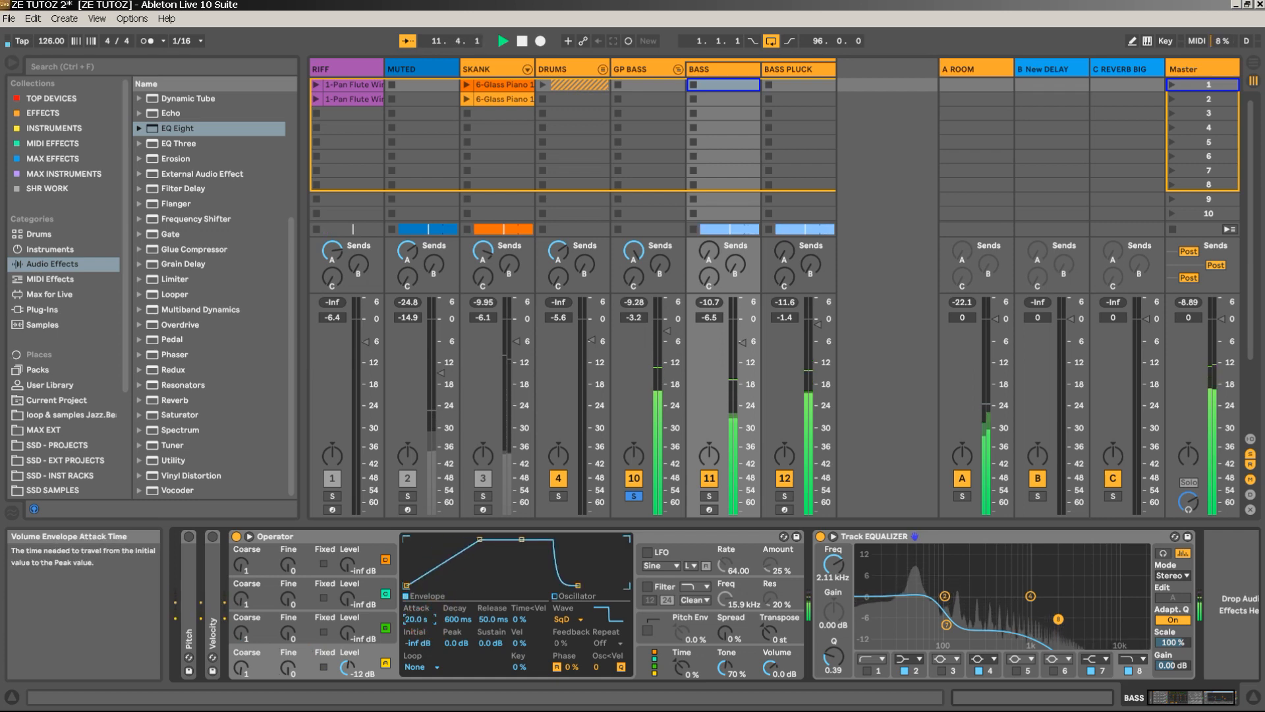
drag(415, 619, 415, 698)
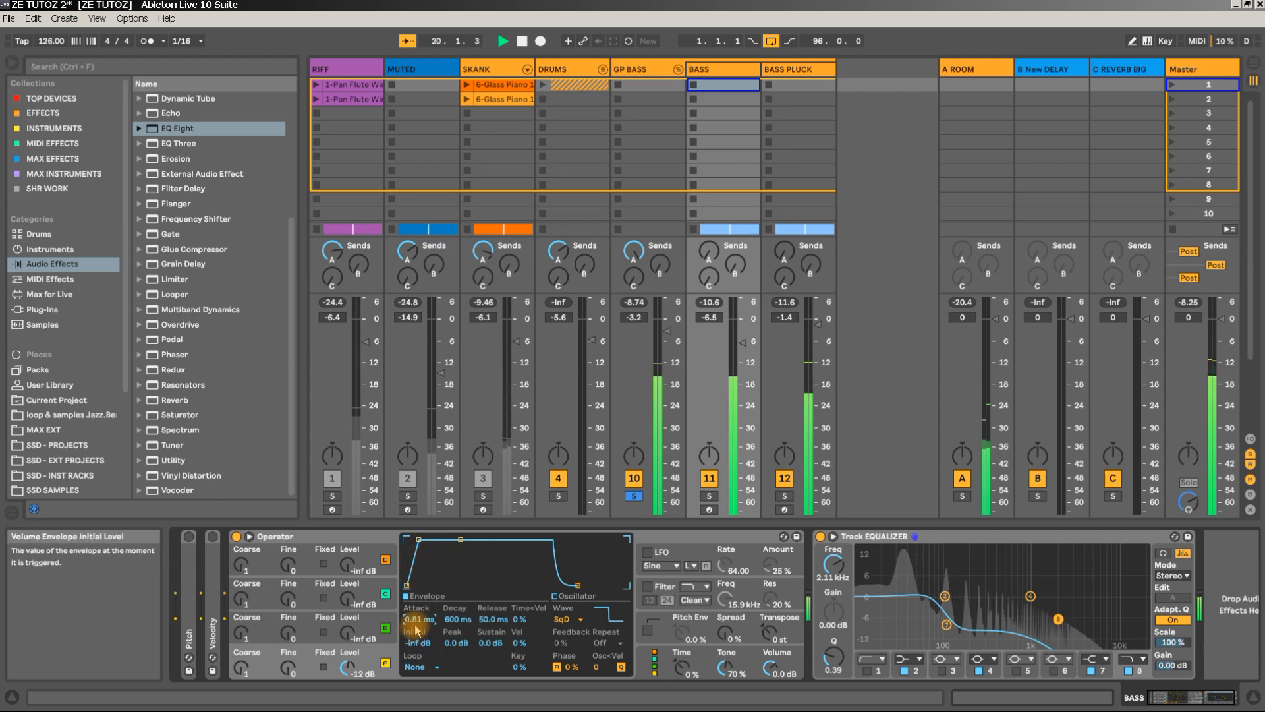
key(space)
Set the Rubber instrument's envelope attack on BASS PLUCK to 12.9 ms, then unsolo and fold GP BASS.
click(800, 70)
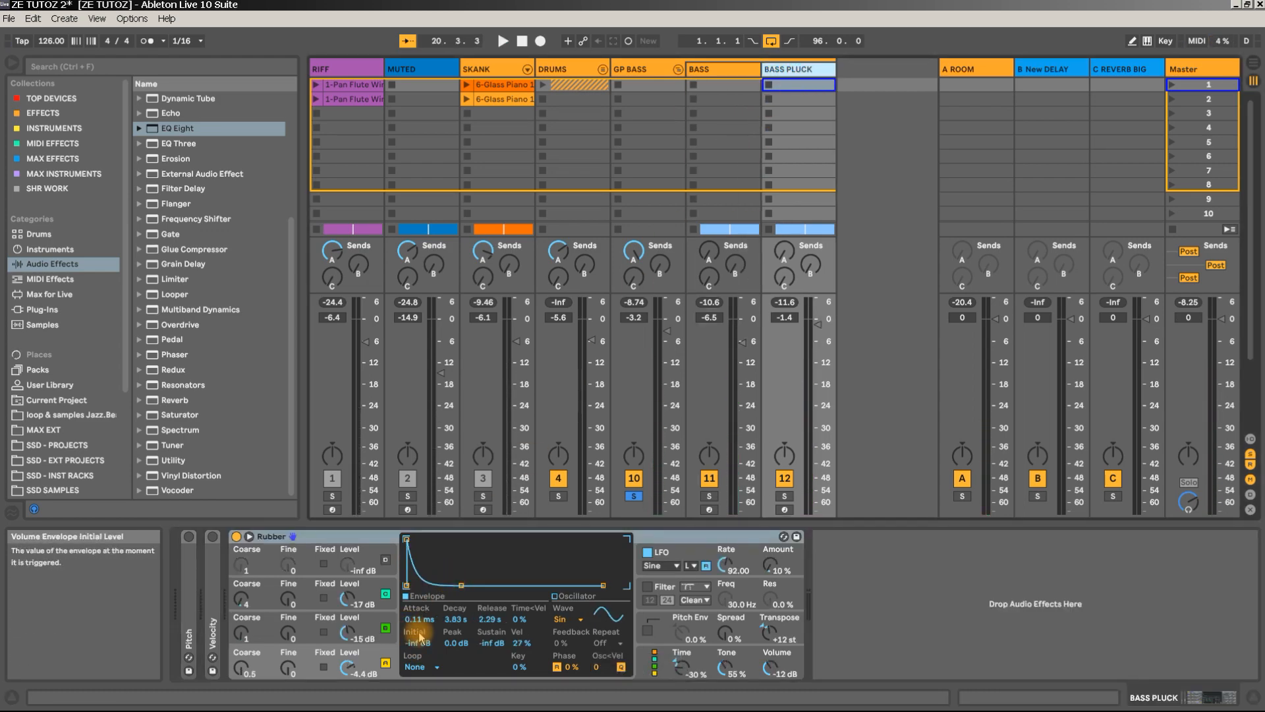
key(space)
drag(419, 622, 419, 613)
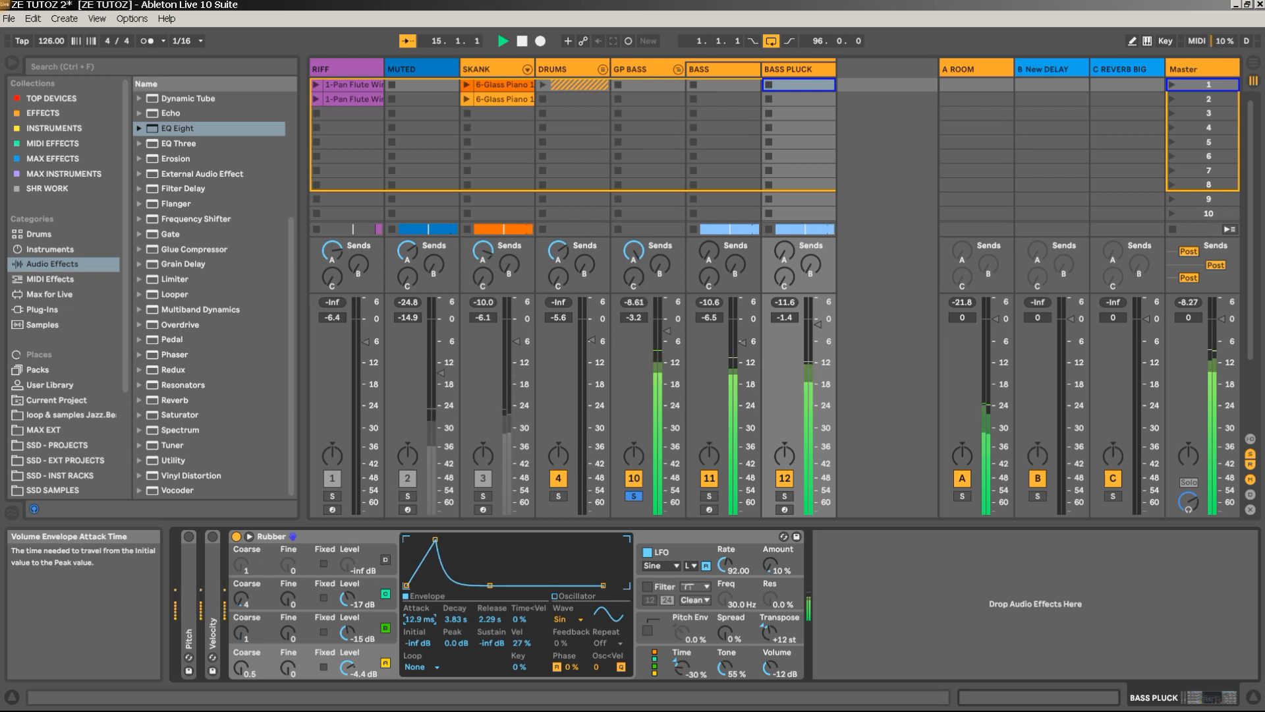
click(633, 496)
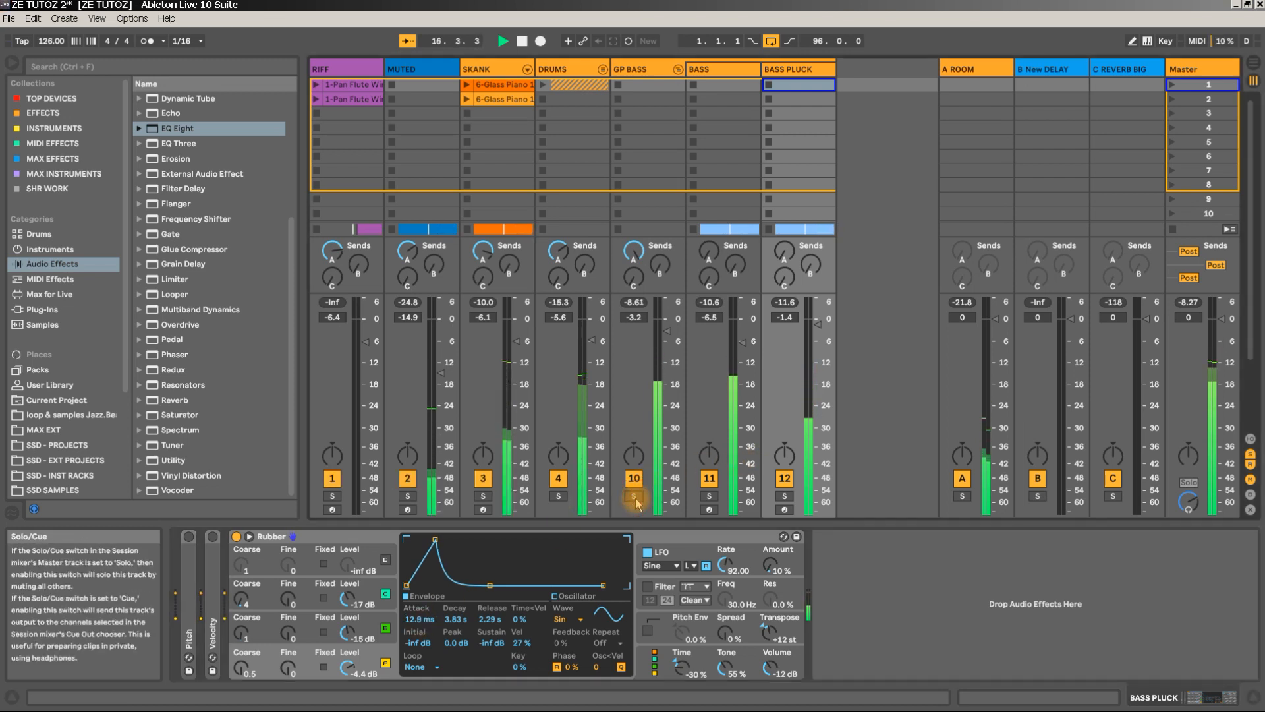
click(679, 70)
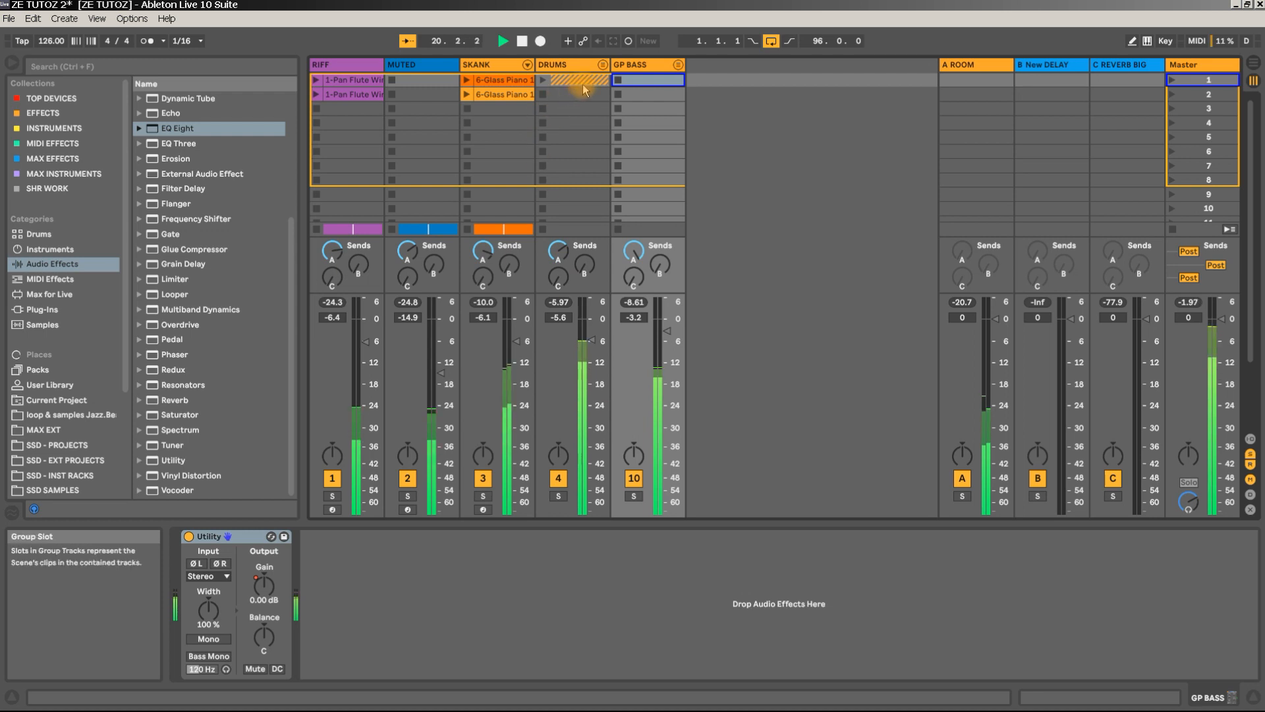
Unfold the DRUMS group and raise the DRUMS 2 track's volume to -6.3 dB.
click(603, 65)
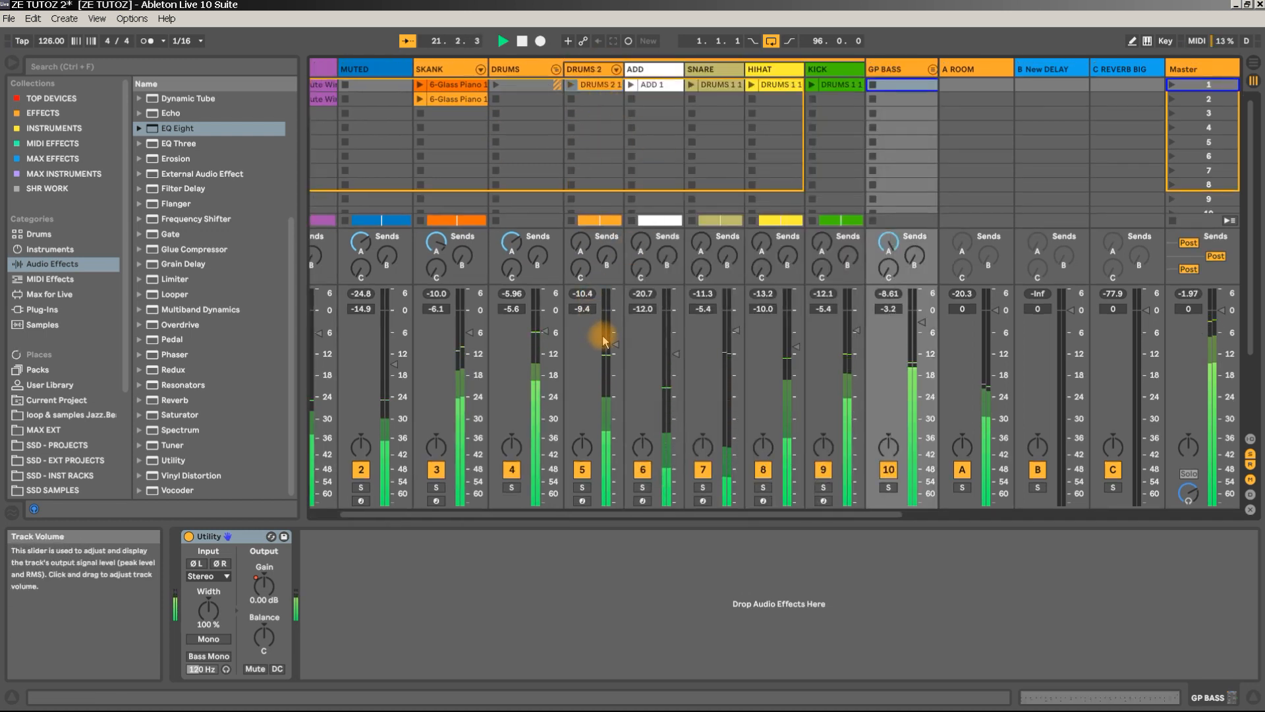
drag(613, 344, 615, 334)
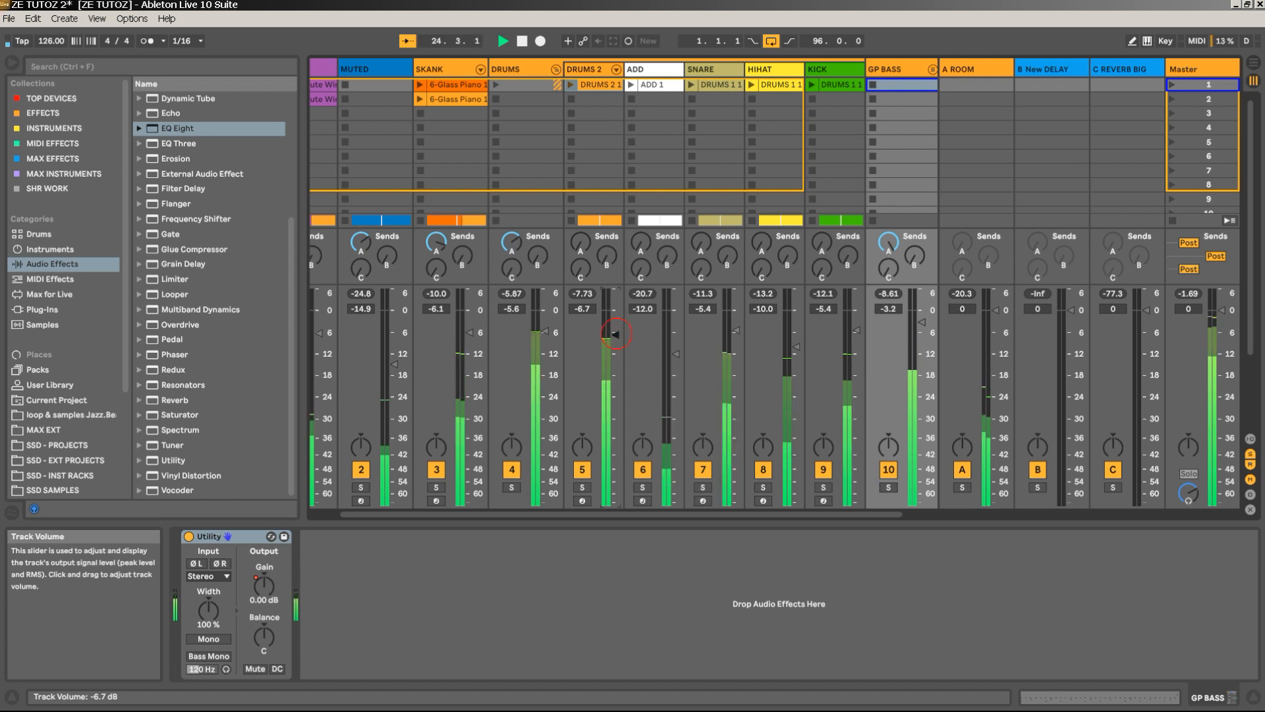
drag(617, 338, 616, 335)
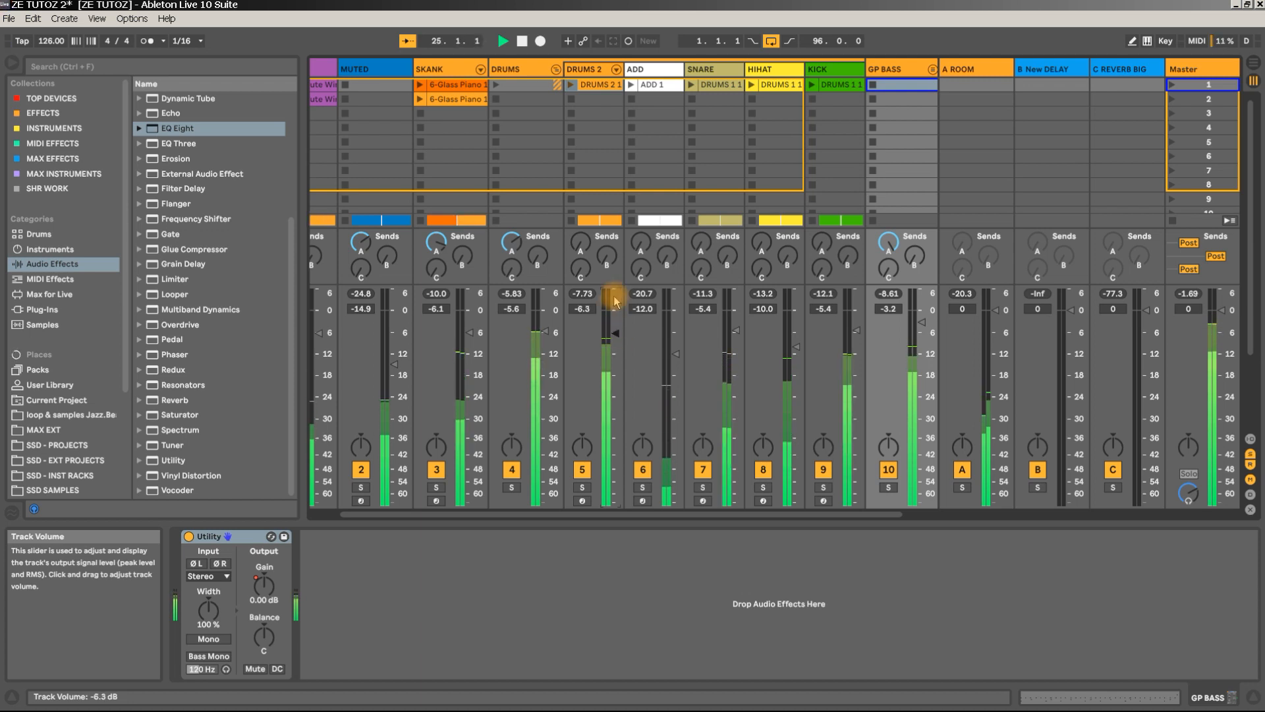
Show the DRUMS 2 rack chains in the mixer, set the SNR chain's volume to -6.0 dB and play the mix.
click(588, 68)
key(space)
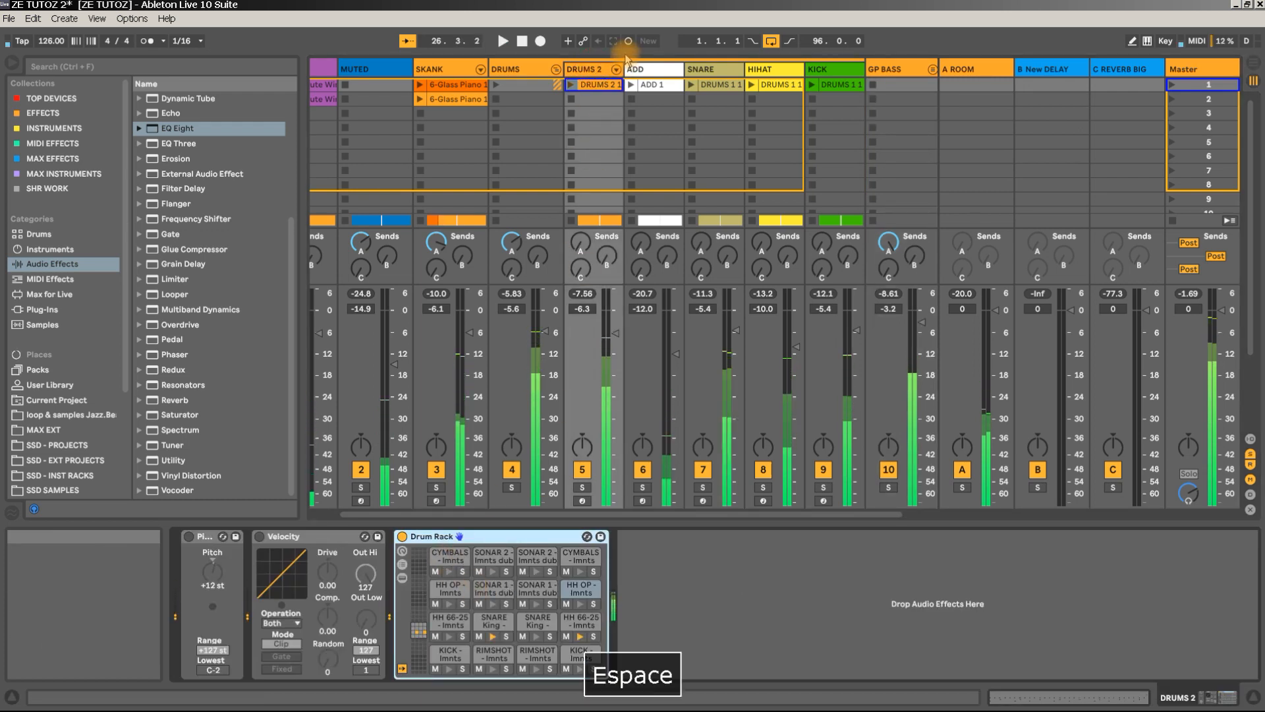
click(616, 69)
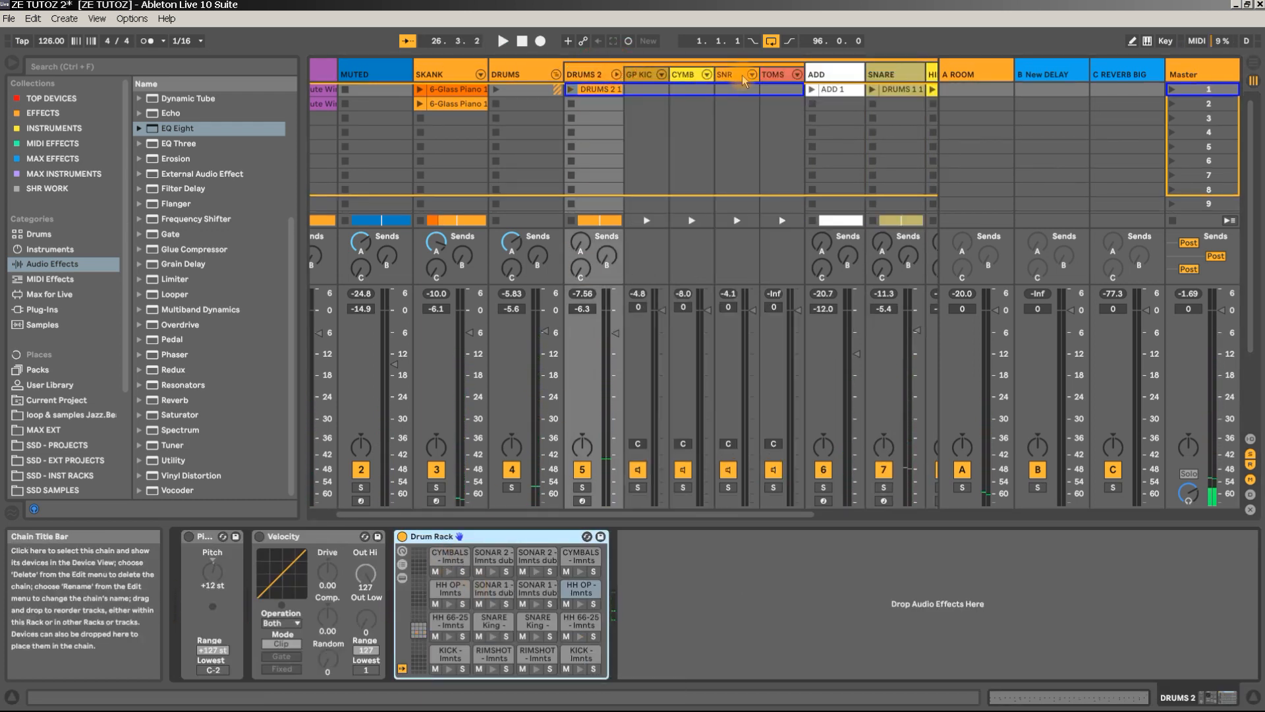
click(723, 91)
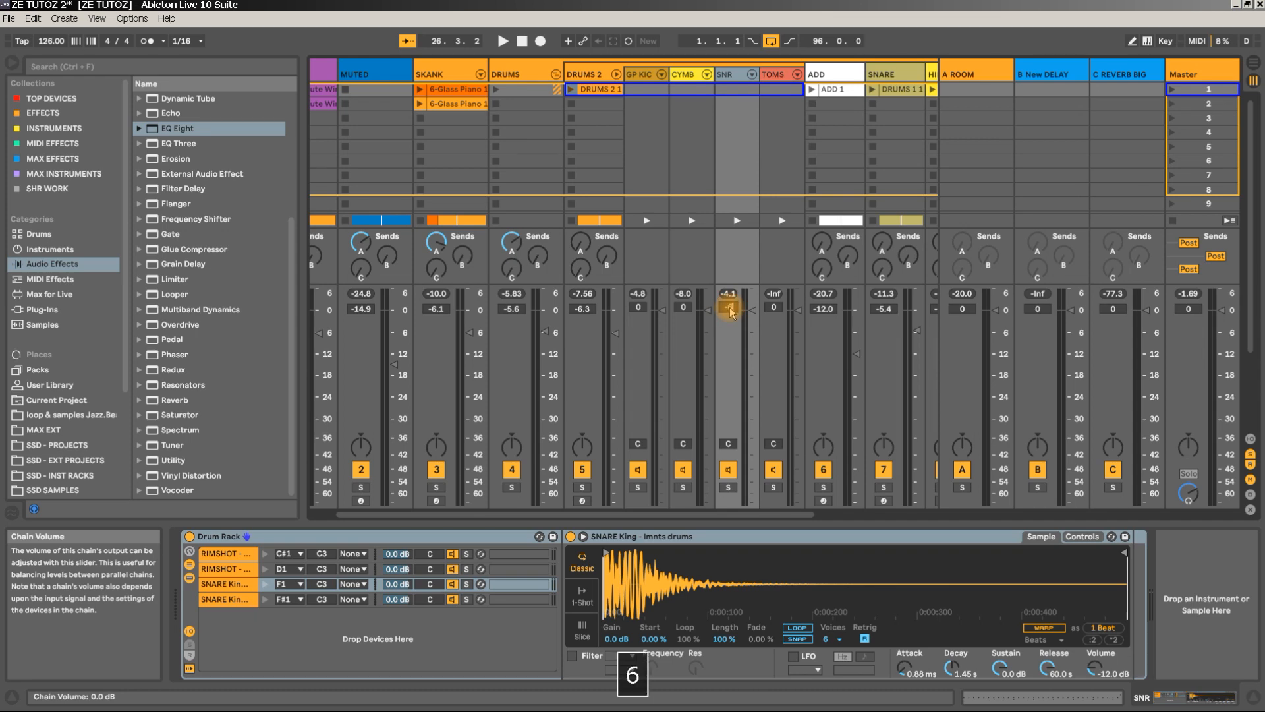
key(Return)
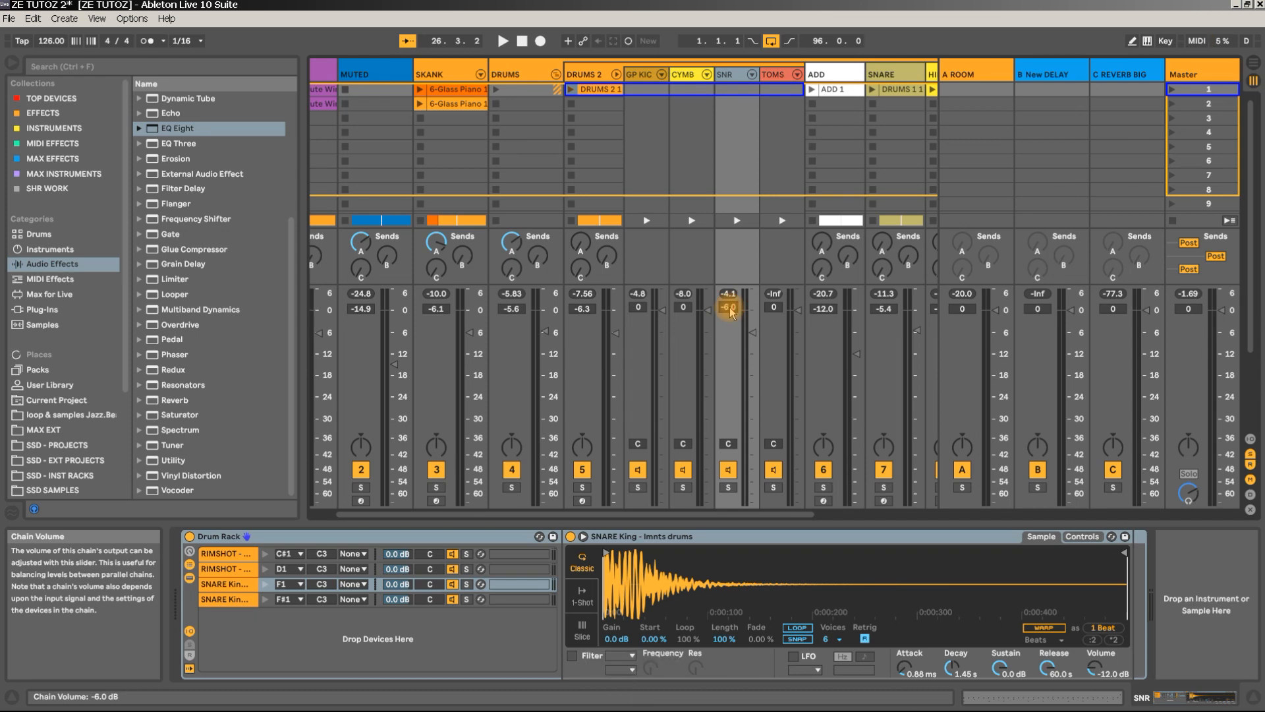
key(space)
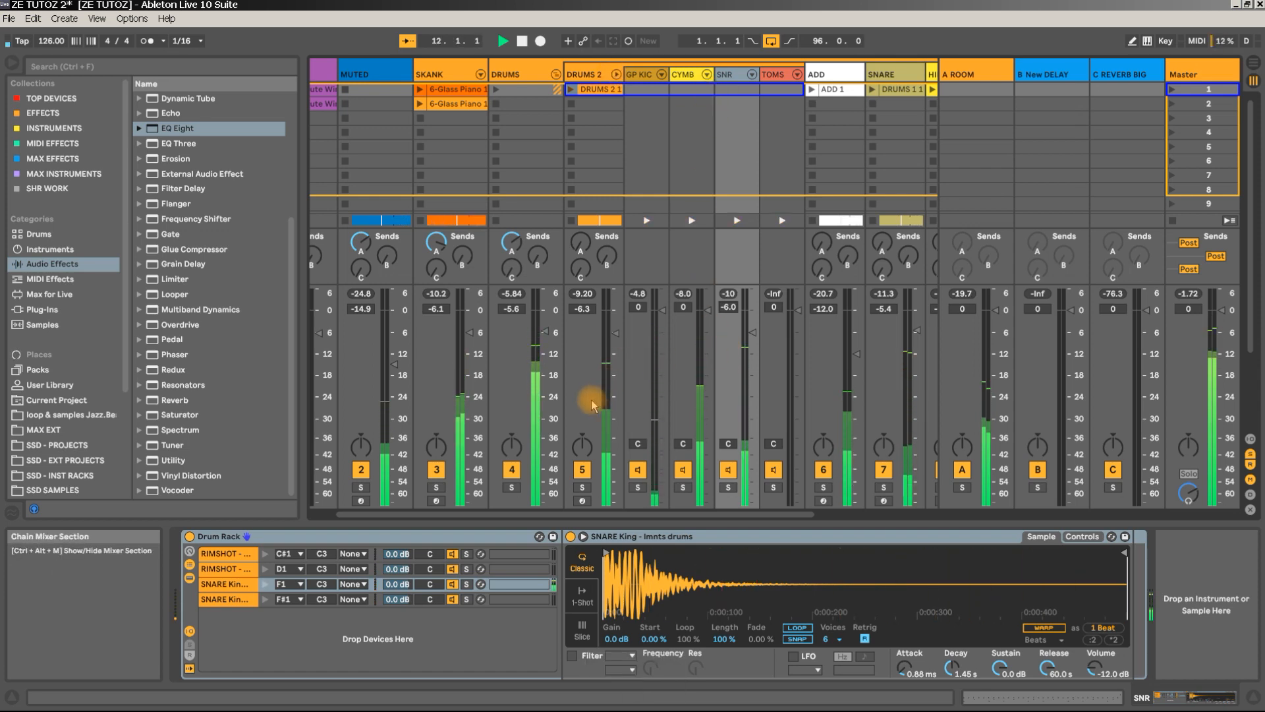
key(space)
Examine the EQ curve on the DRUMS 2 rack's GP KICK chain, then show the KICK track's devices.
click(637, 75)
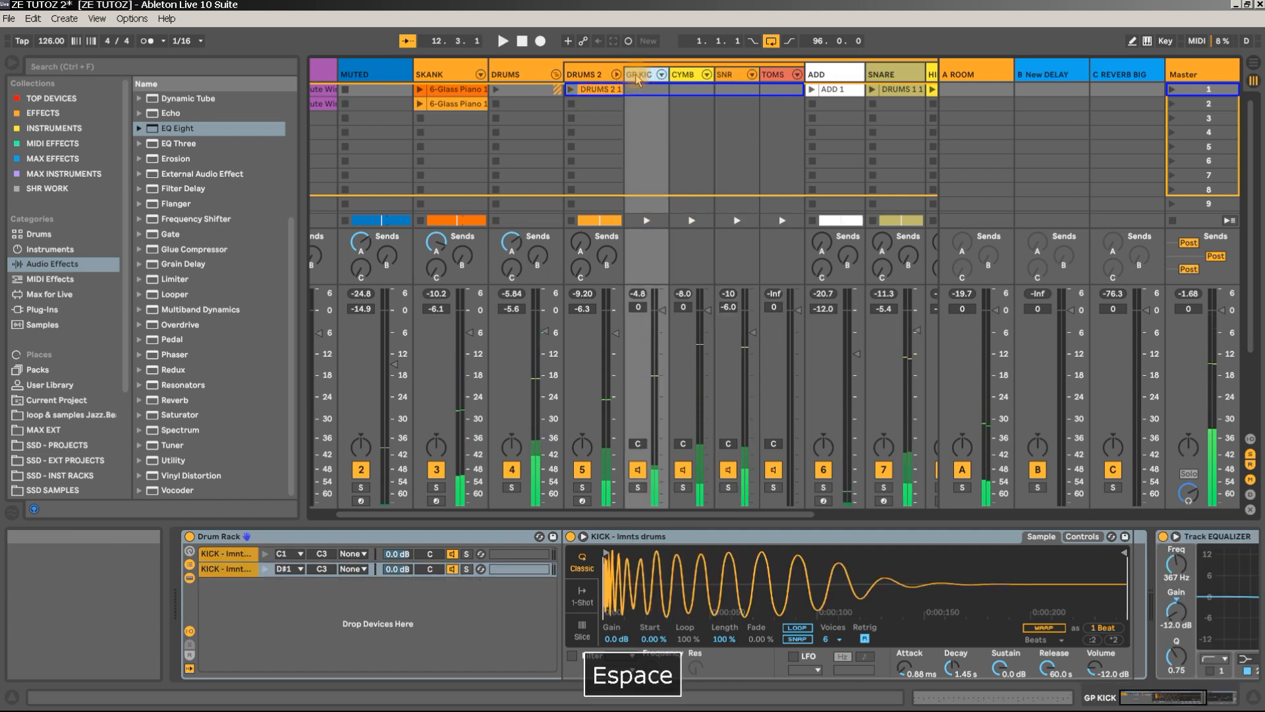
drag(1143, 707, 1181, 696)
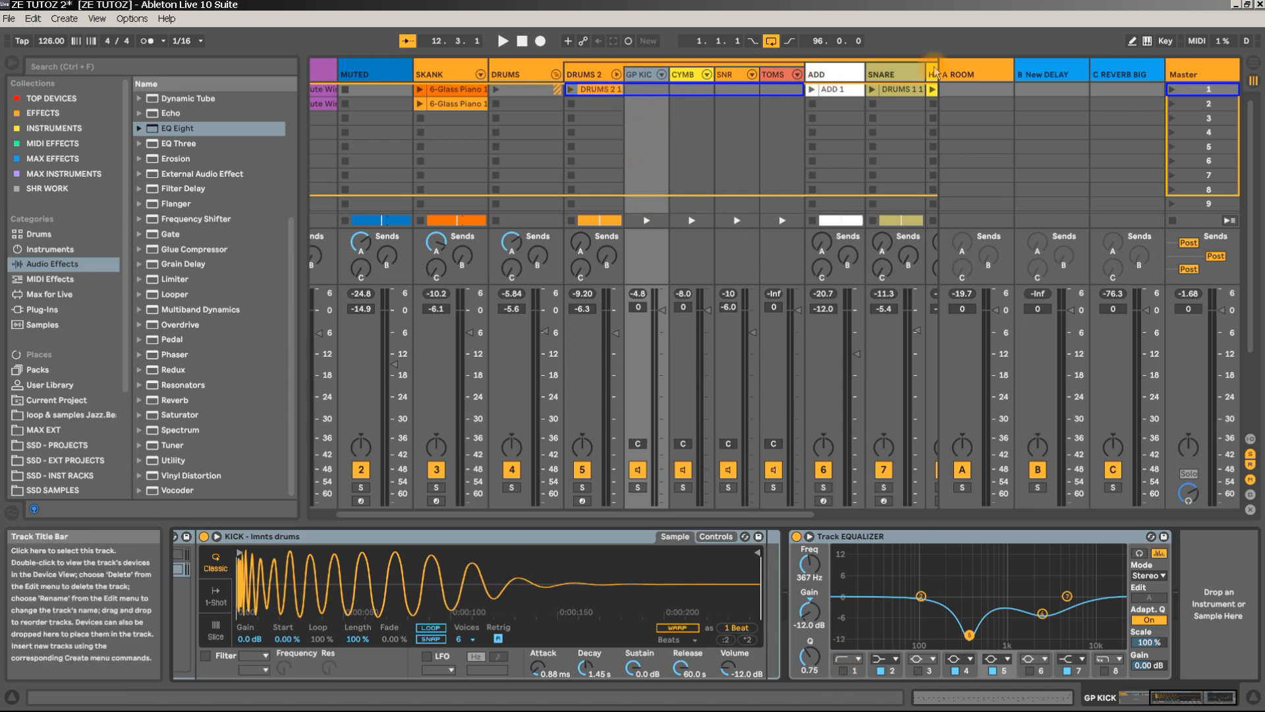
drag(800, 517, 923, 518)
click(780, 74)
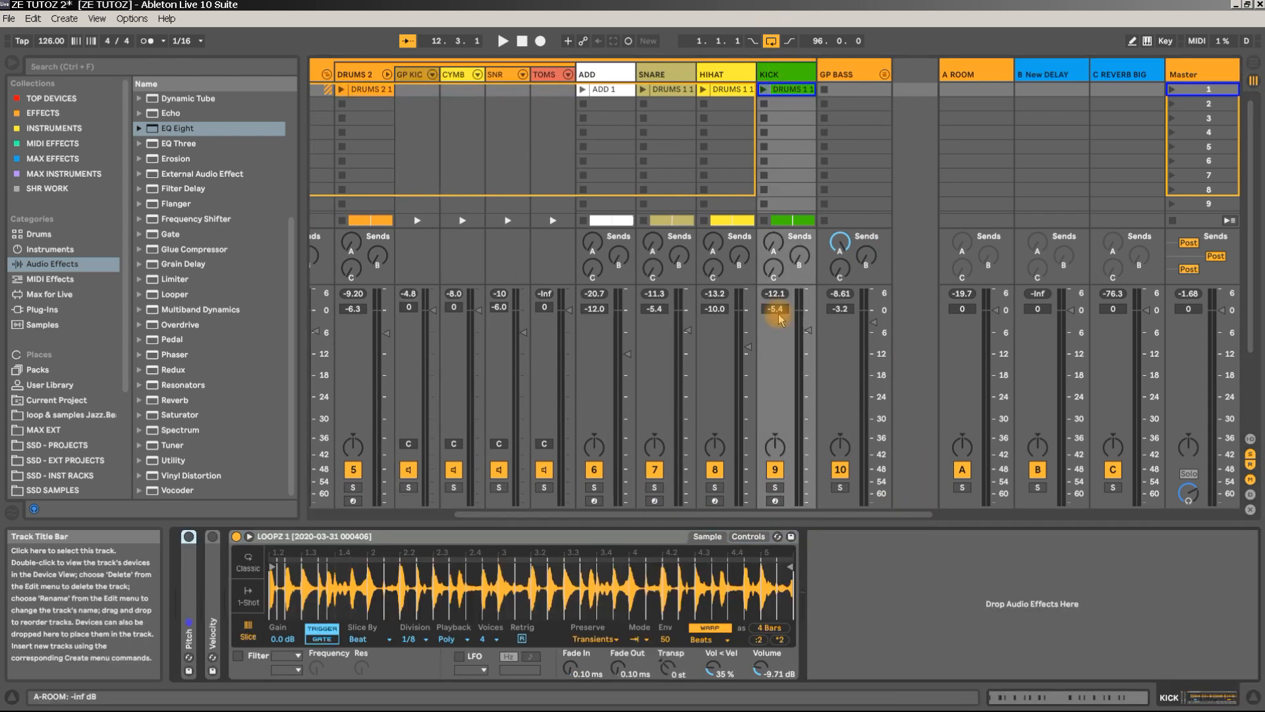
Play the mix, solo the KICK track together with the GP KICK chain and raise the KICK track's volume to -3.7 dB.
key(space)
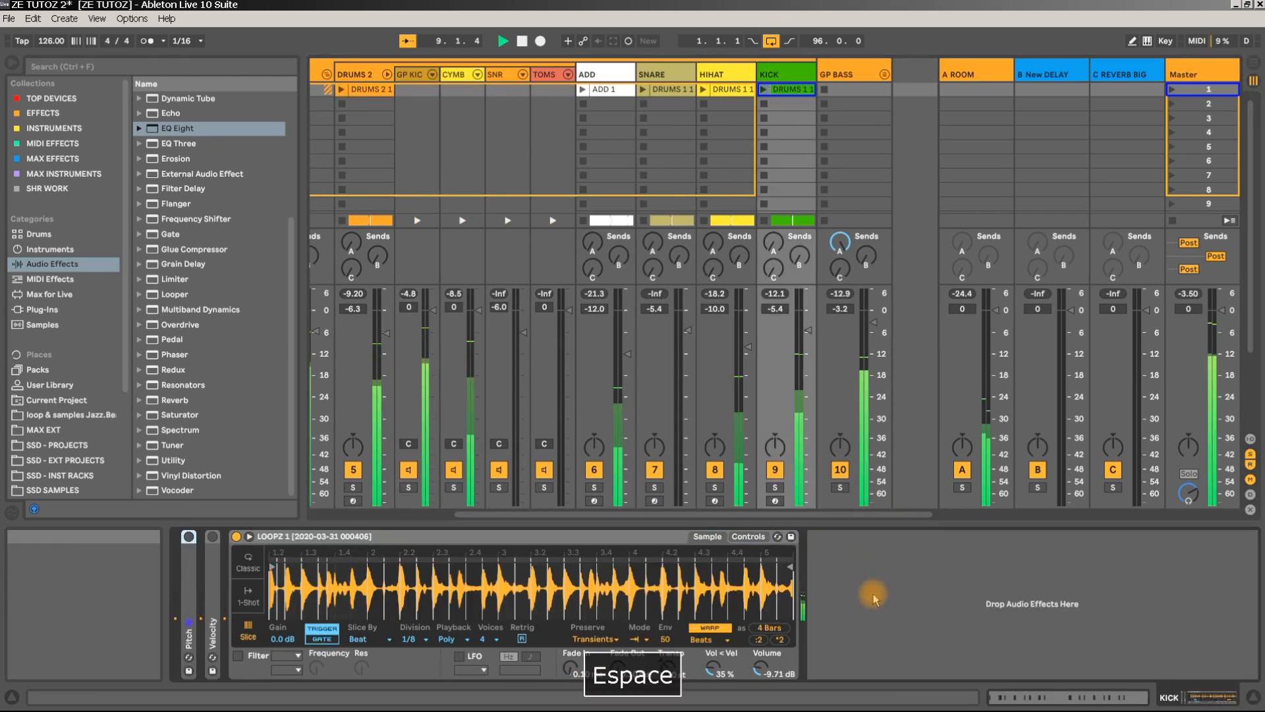
click(776, 488)
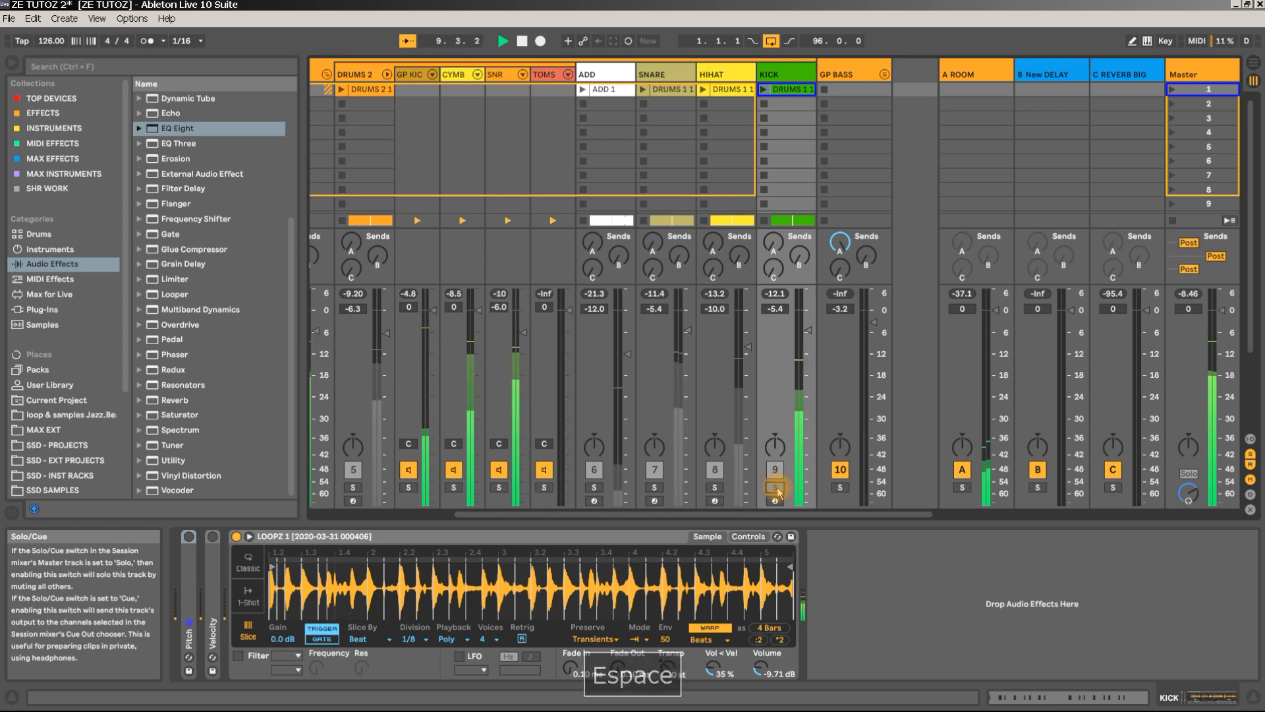
ctrl+click(408, 488)
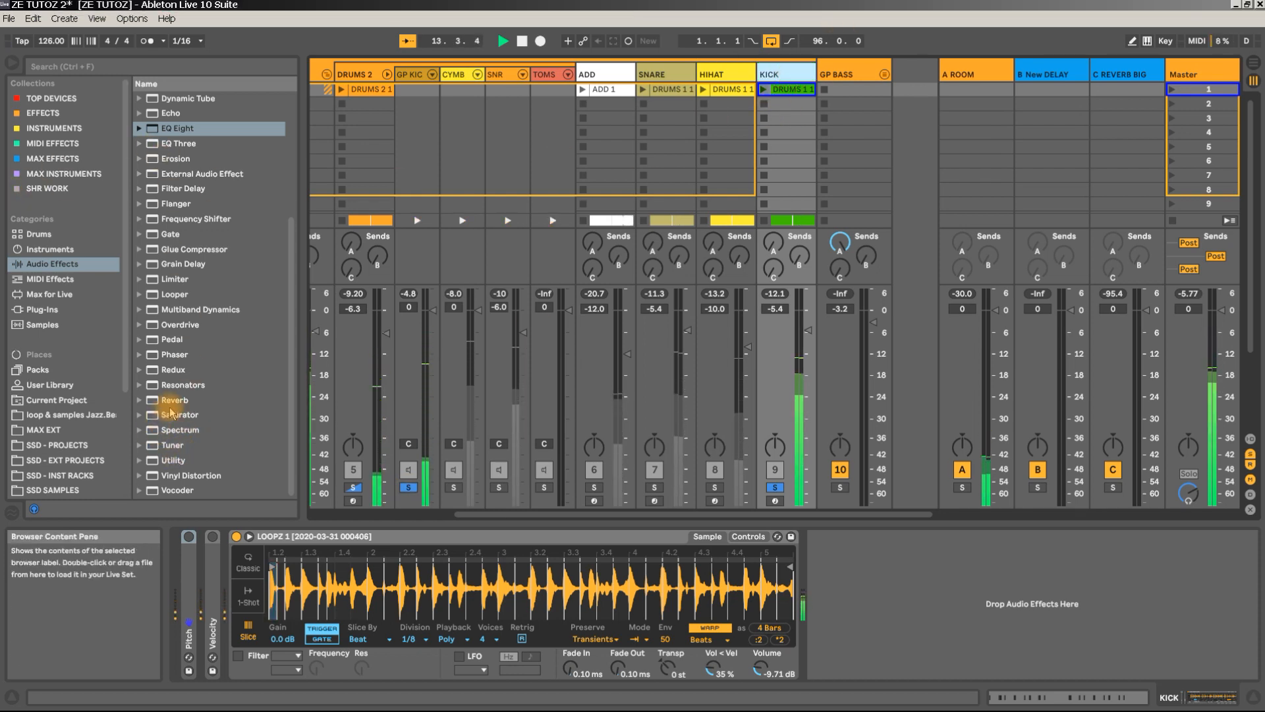
click(809, 330)
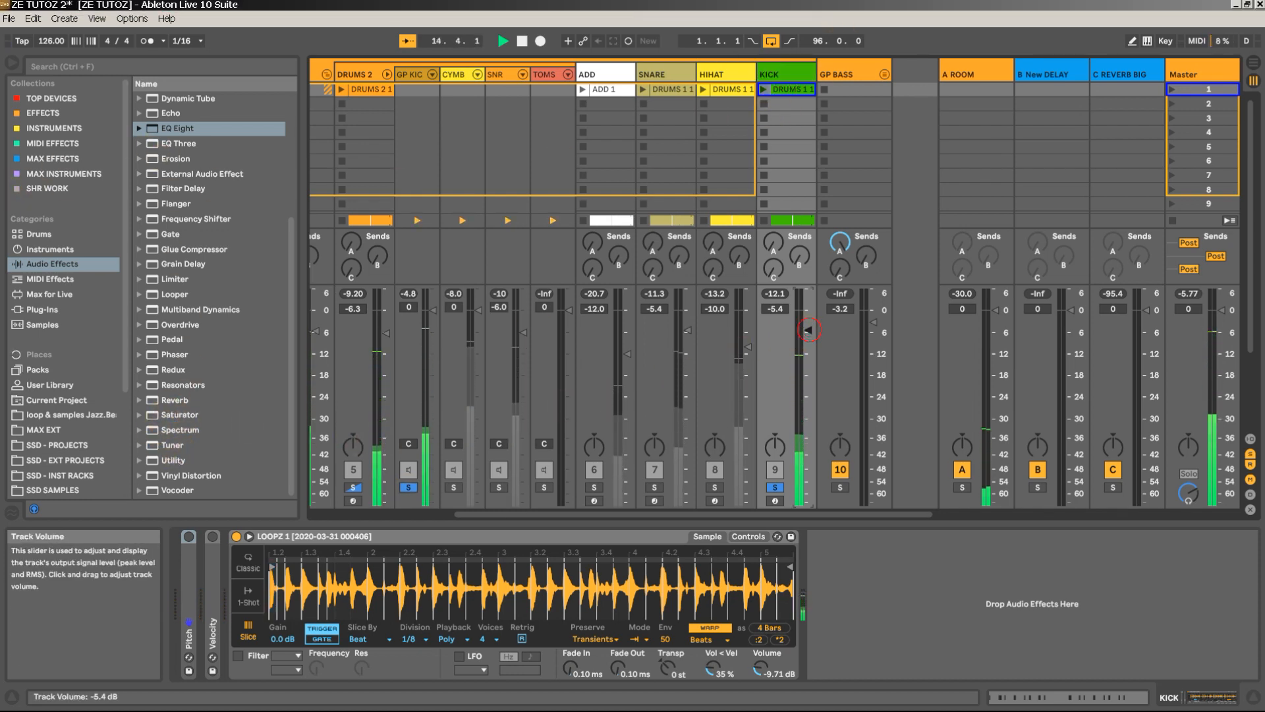
drag(808, 330, 809, 323)
Add an EQ Eight to the KICK track and enable band 1 as a steeper low cut at 31.6 Hz with a Q of 0.69.
drag(175, 128, 958, 614)
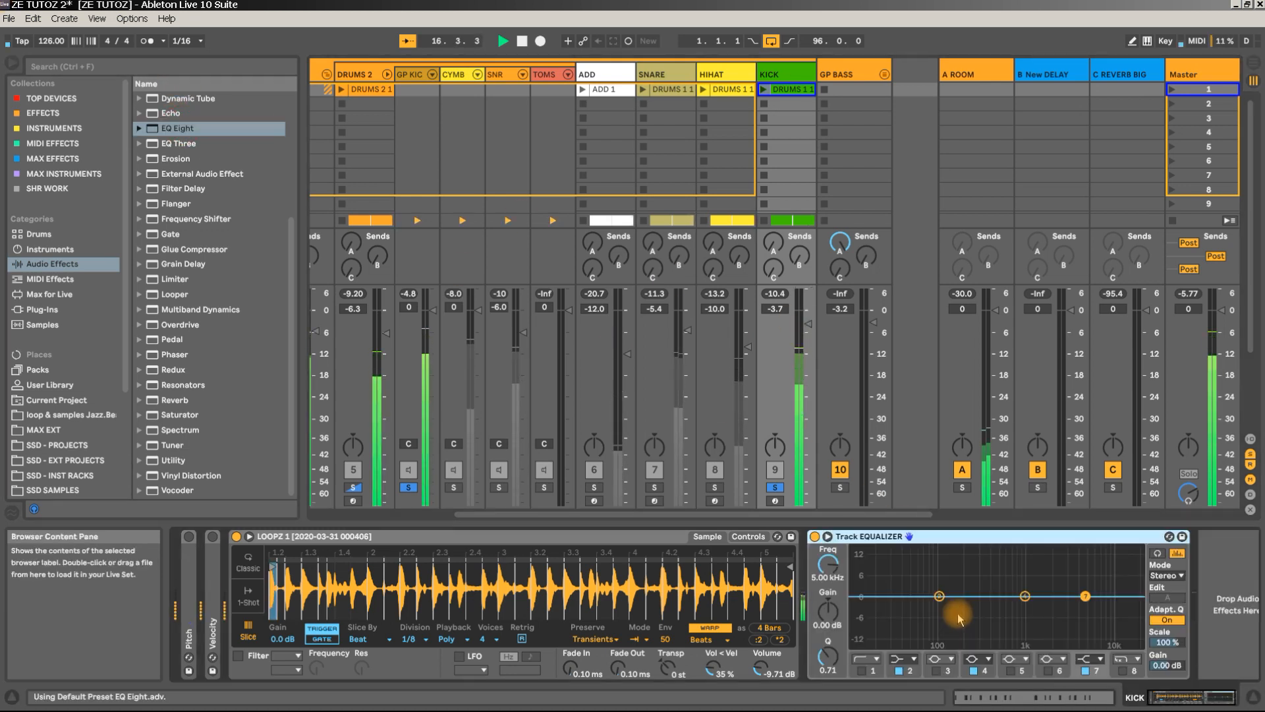
click(863, 671)
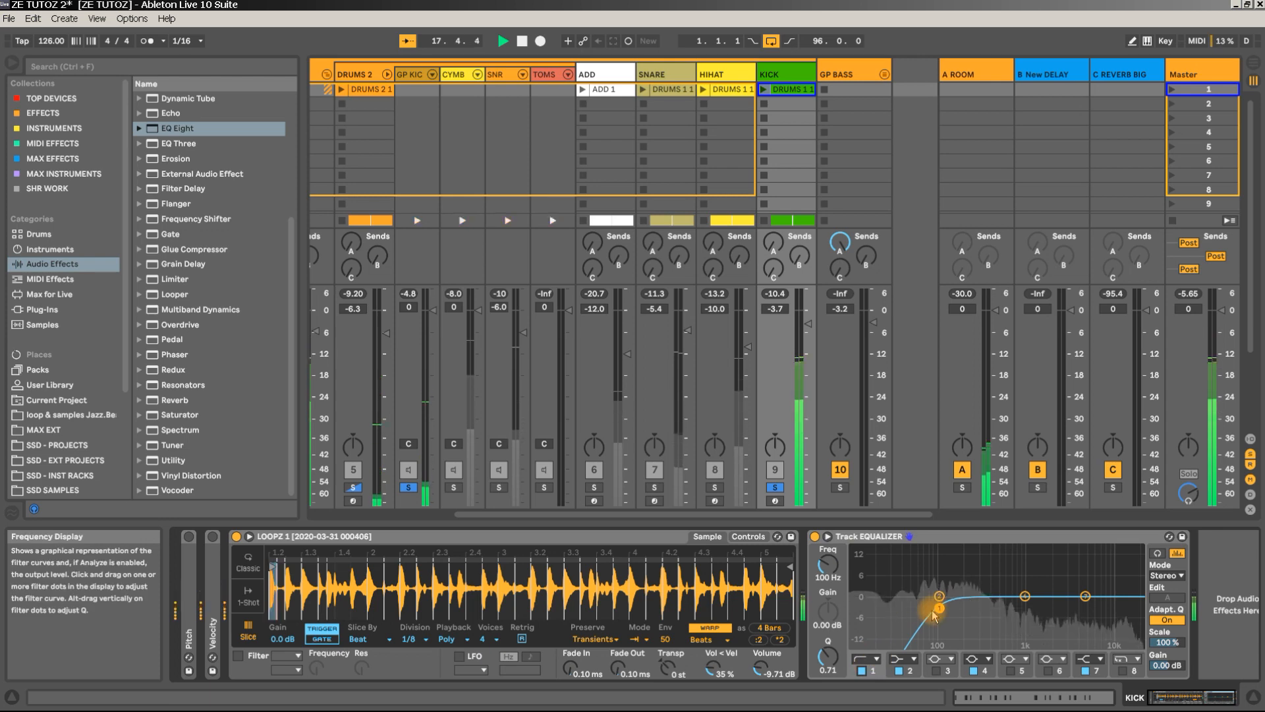
drag(934, 607, 906, 603)
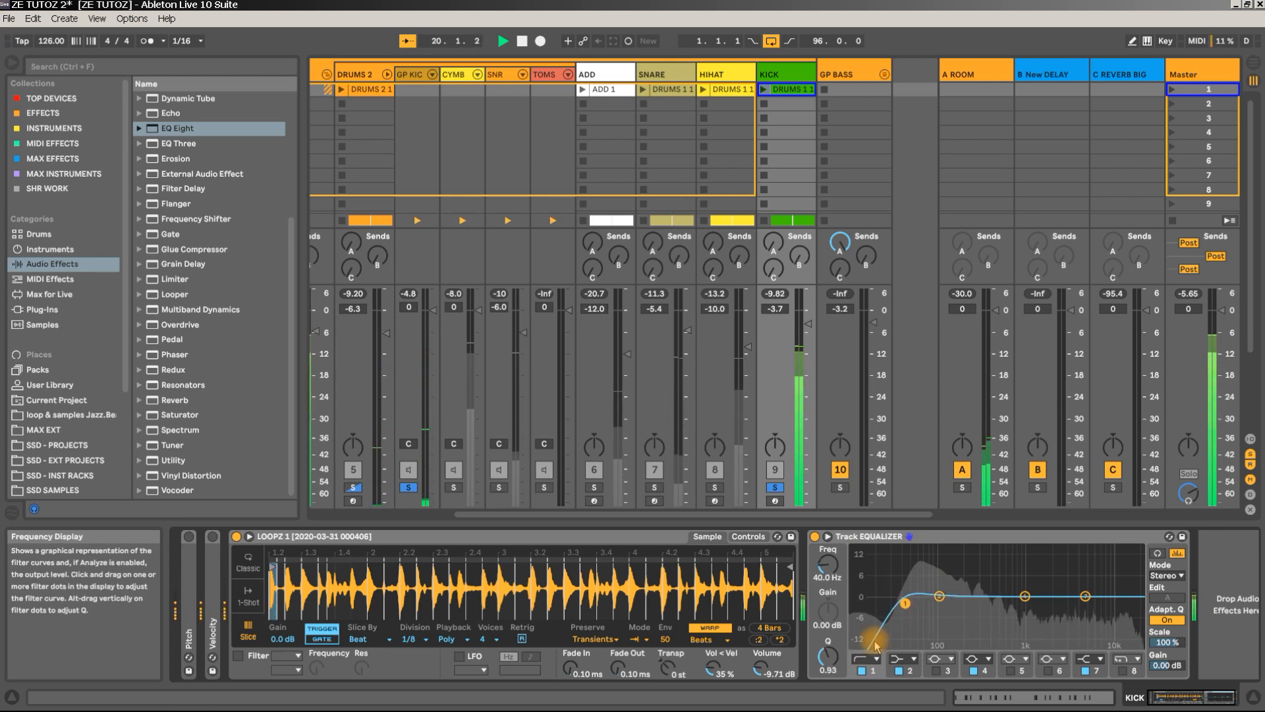
click(864, 659)
click(859, 564)
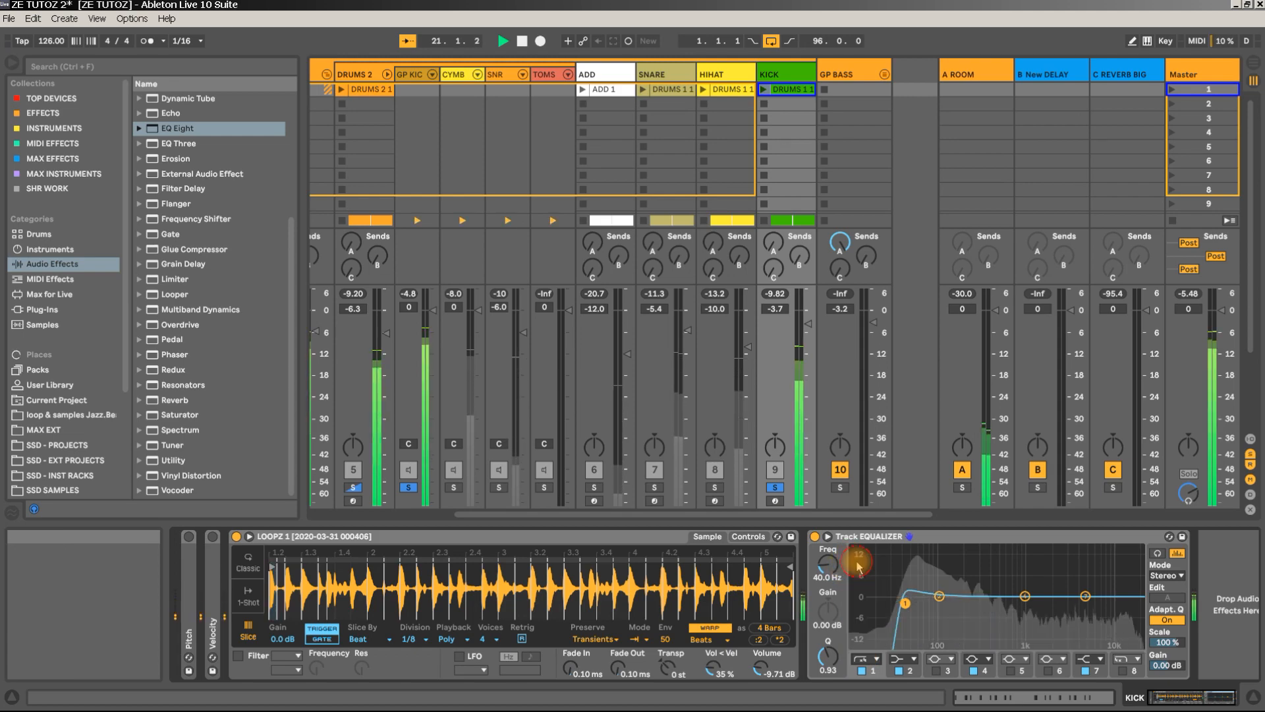
drag(901, 608, 896, 608)
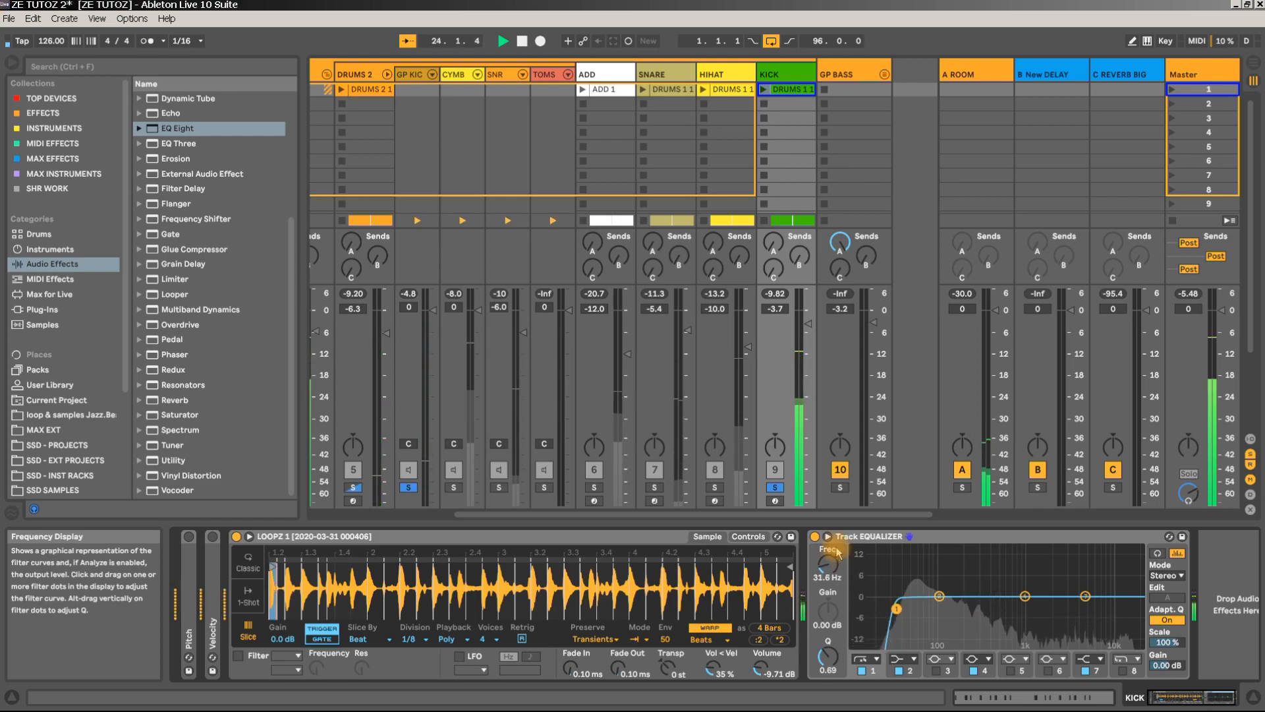
Unsolo the kicks, stop playback, and fold the DRUMS 2 chains and the DRUMS group.
click(775, 487)
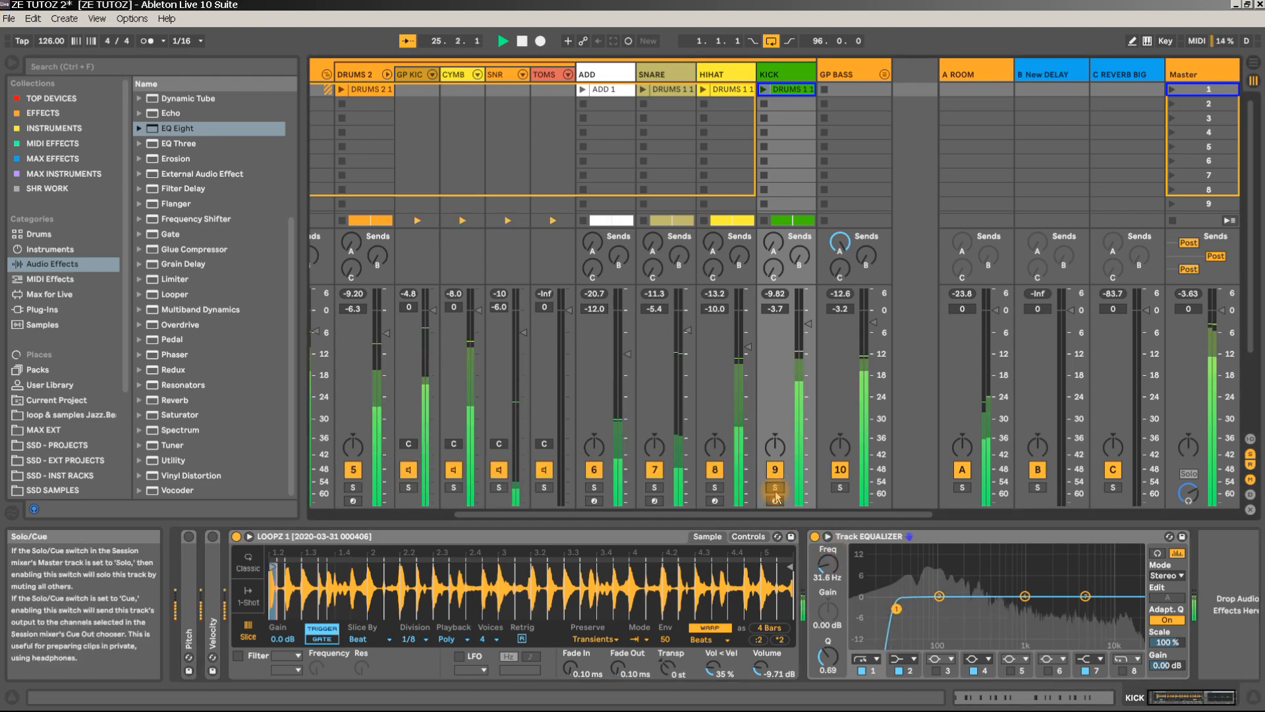
key(space)
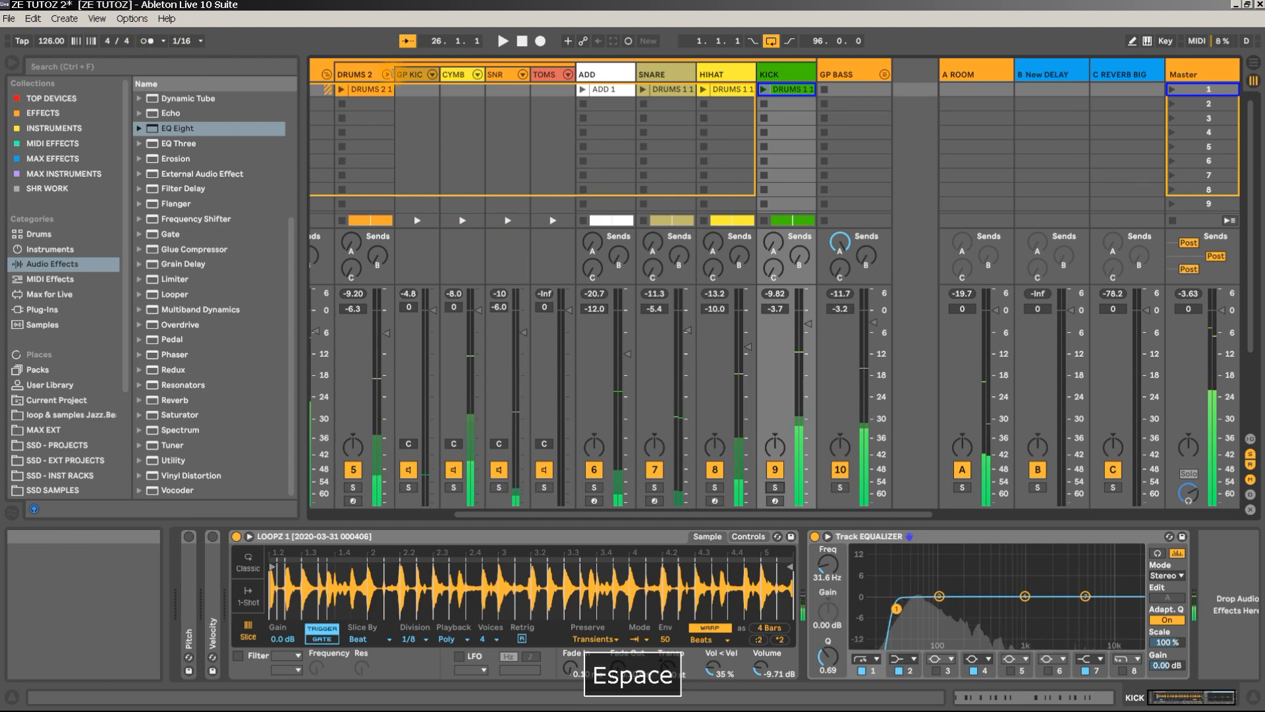
click(386, 75)
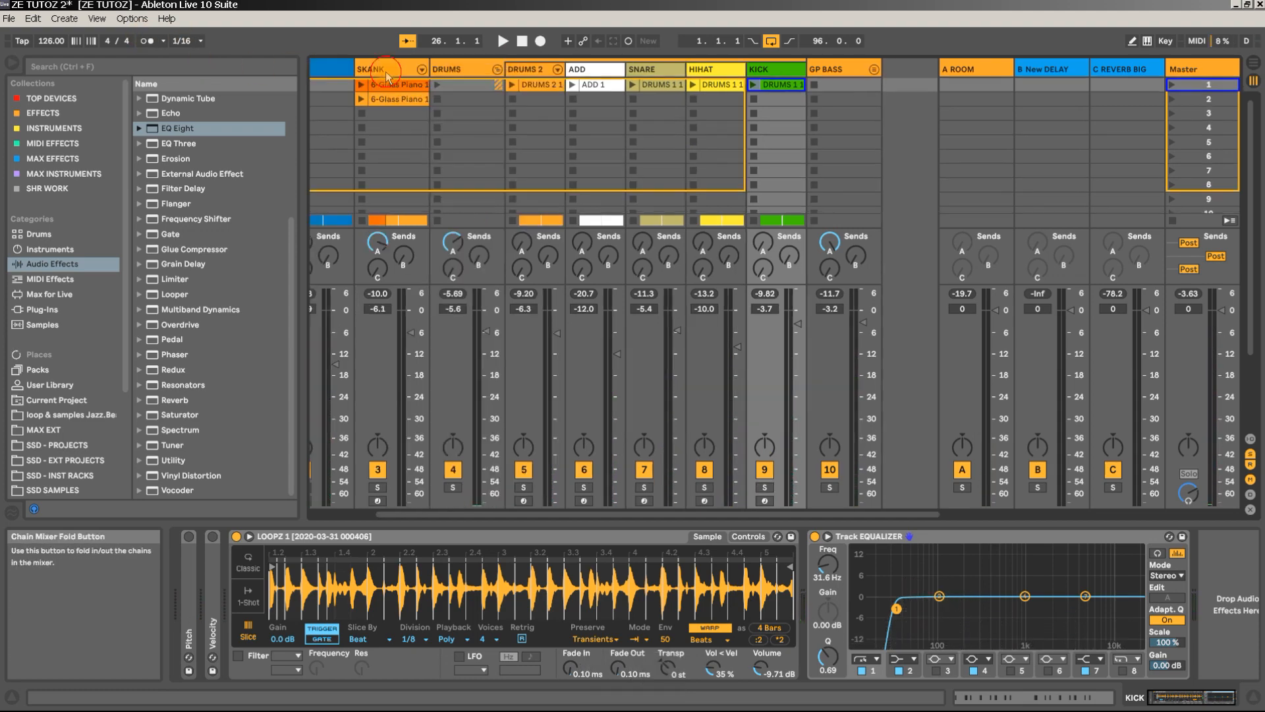
click(496, 70)
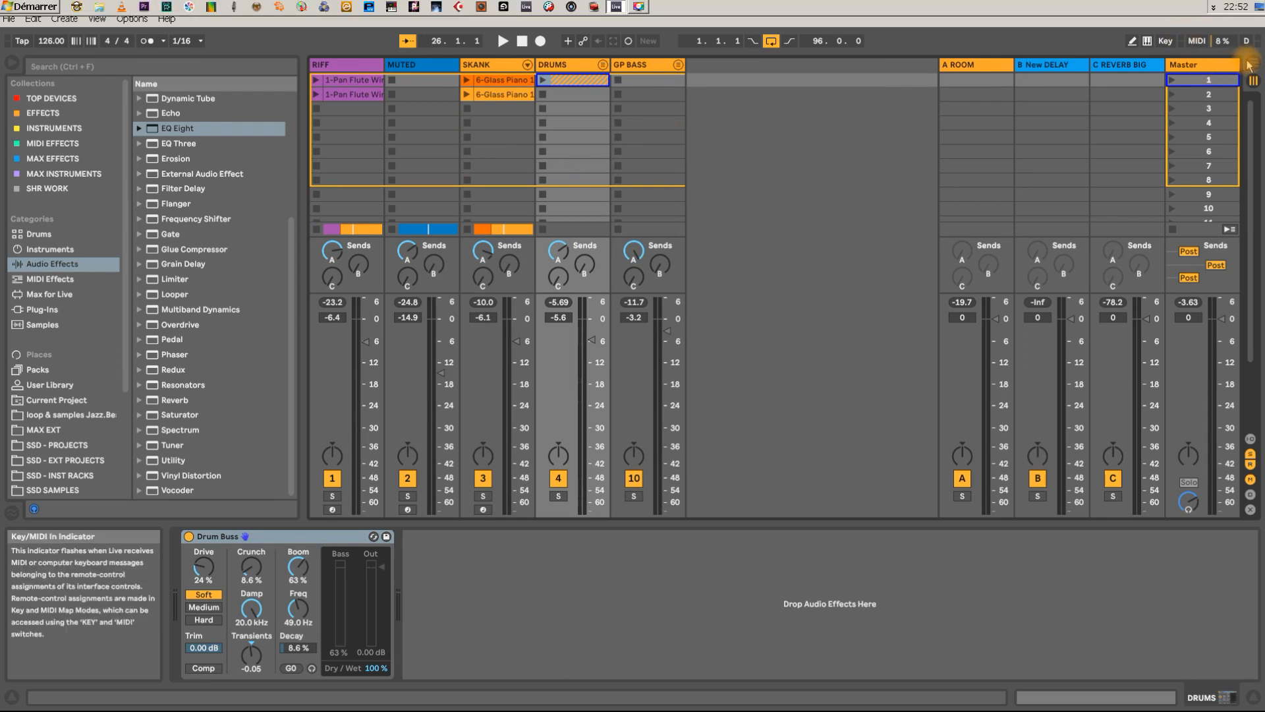
Fold the RIFF track in the Arrangement View and return to the Session View.
click(1254, 64)
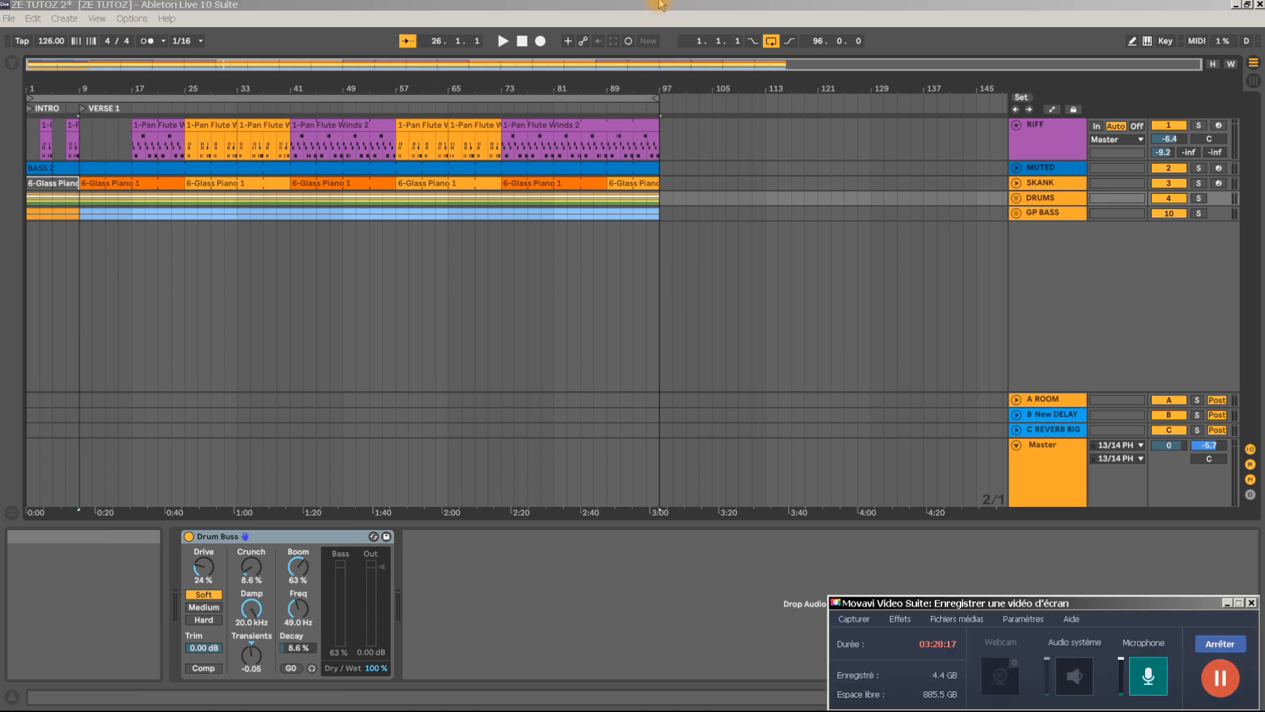
click(1016, 125)
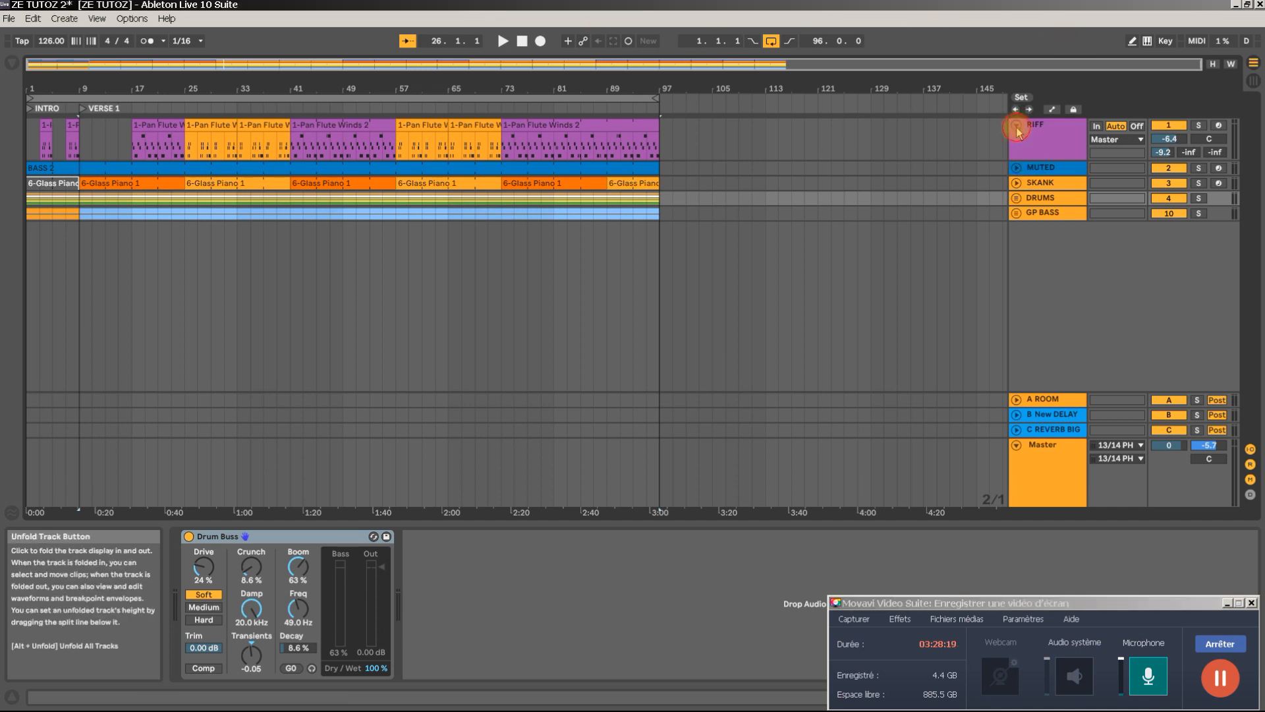
click(1253, 81)
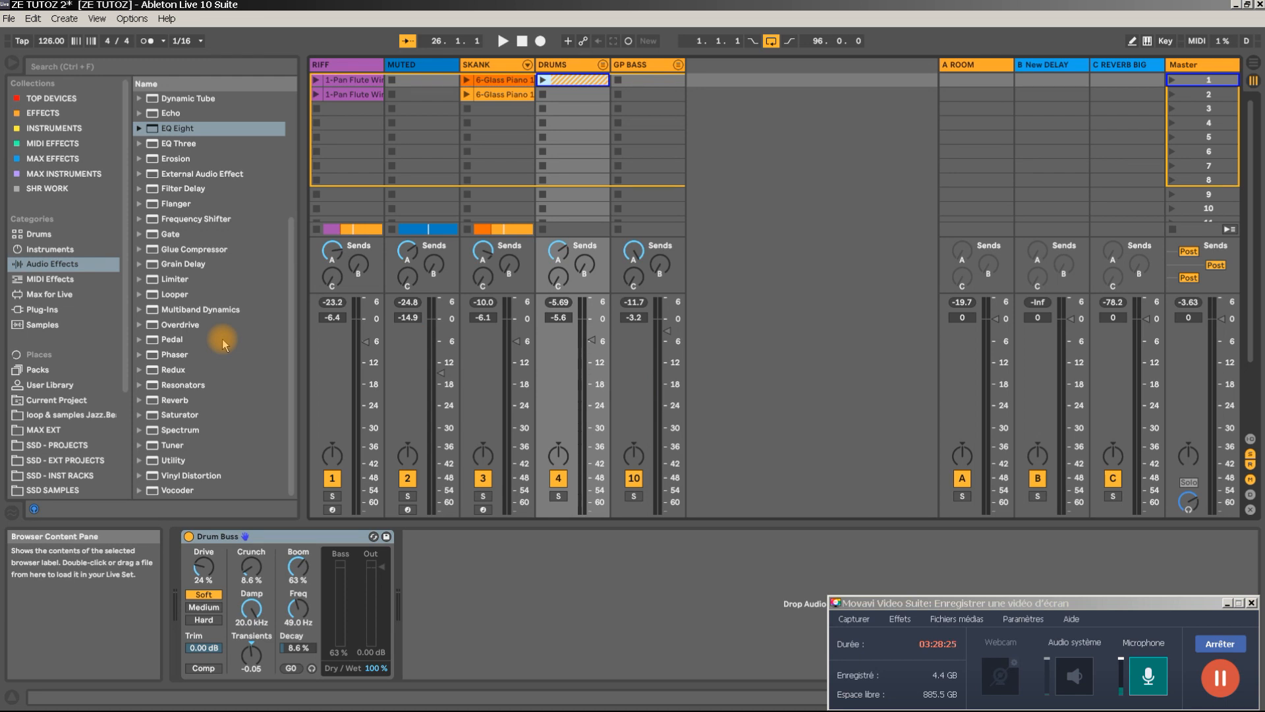
Play the balanced mix, stop it and show the devices of the C REVERB BIG return.
key(space)
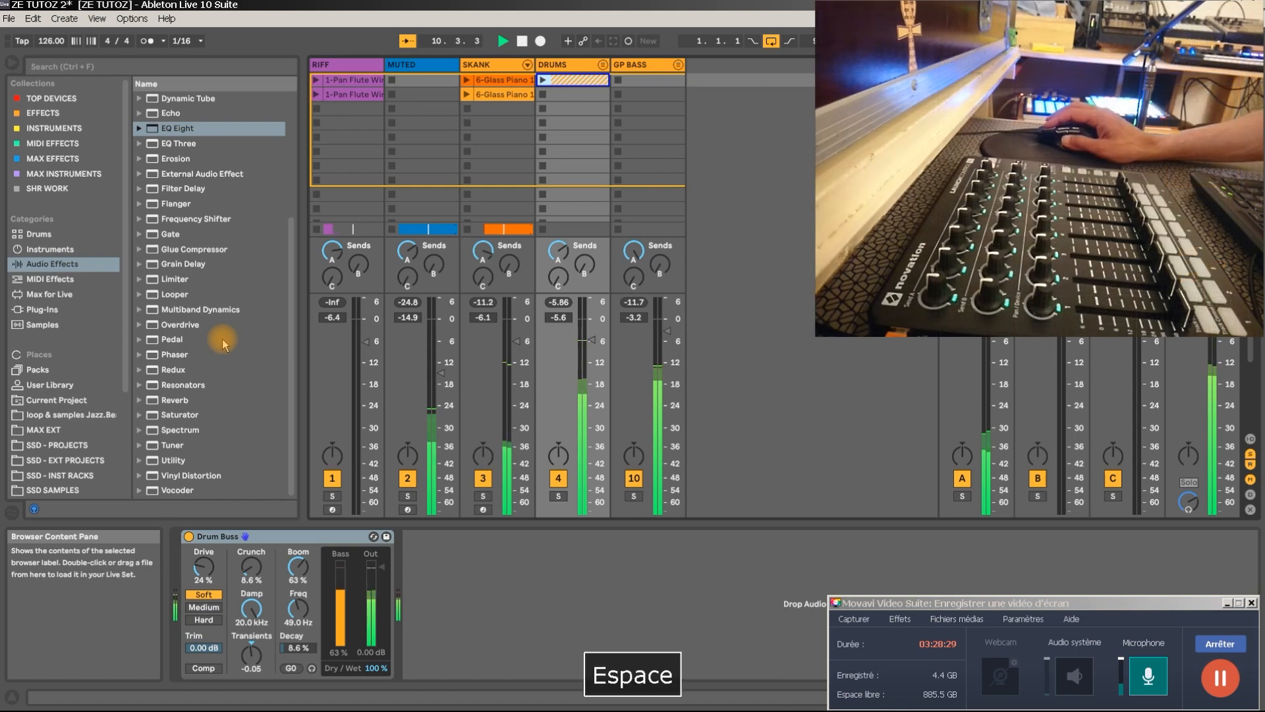
key(space)
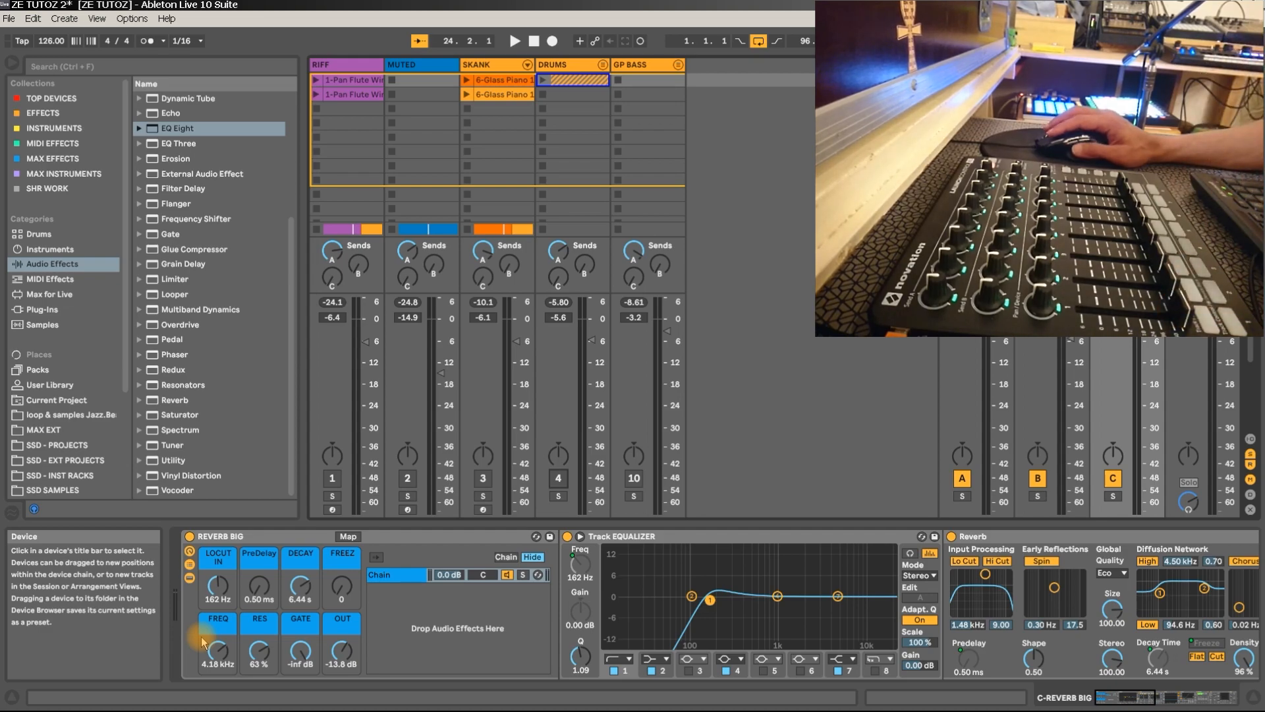
click(229, 652)
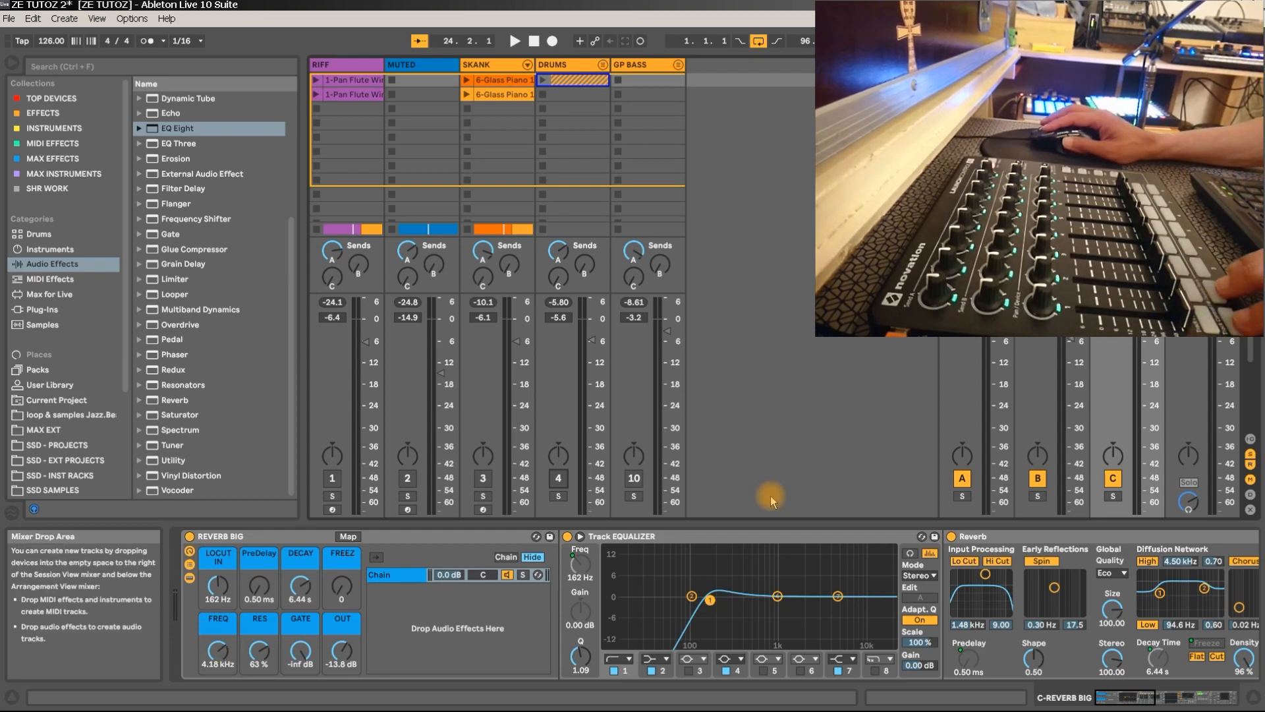
Turn on MIDI mapping and map the RIFF, MUTED, SKANK, DRUMS and GP BASS track activators to channel 9 CC 73, 74, 75, 76 and 89.
click(1183, 41)
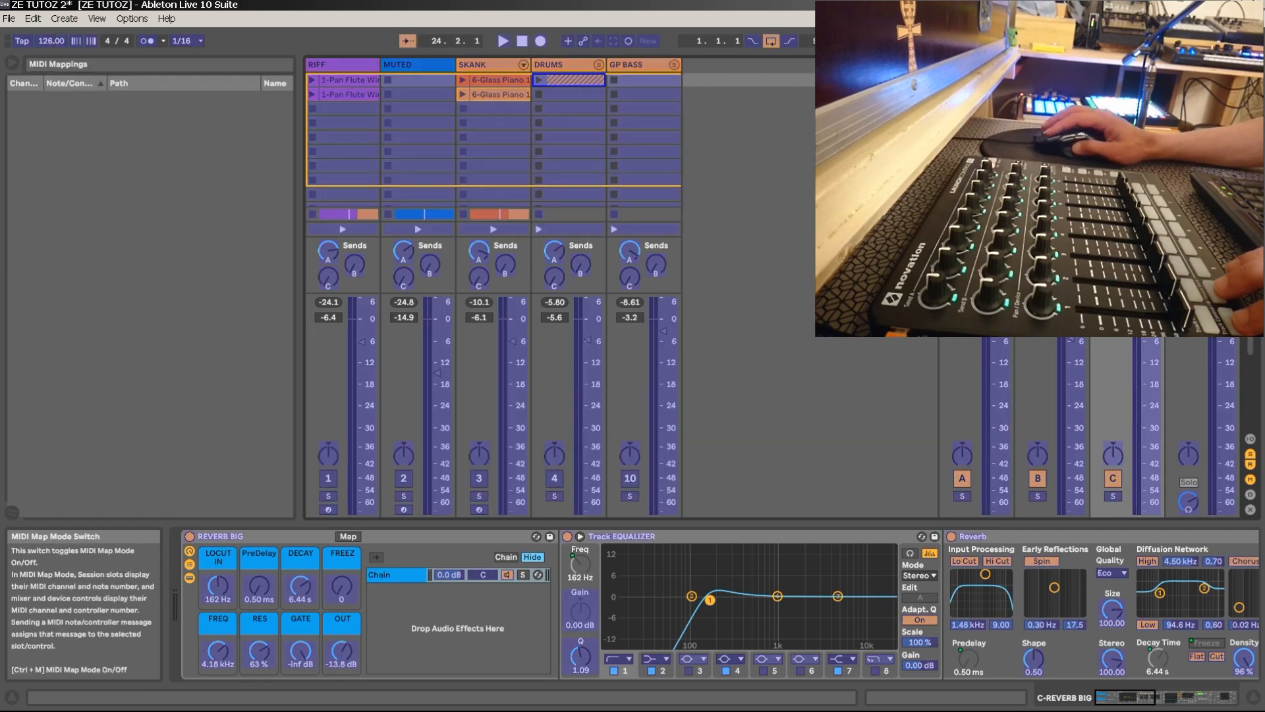
click(327, 479)
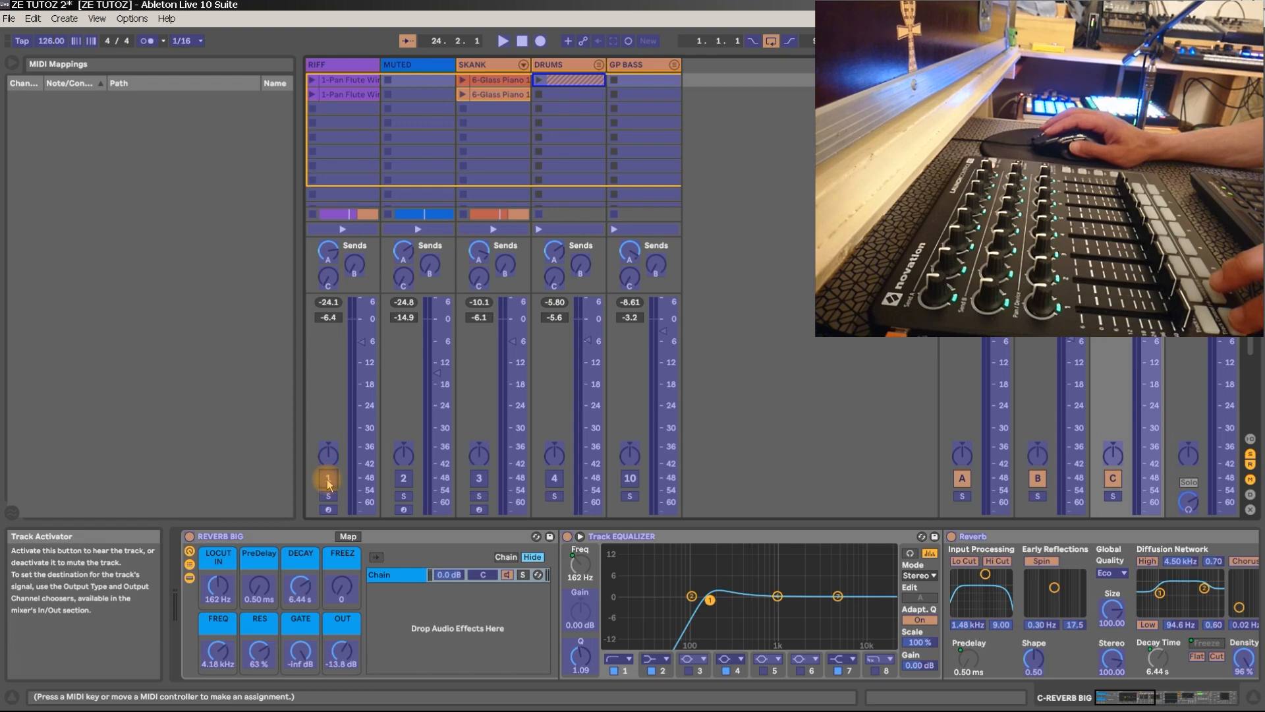
click(403, 478)
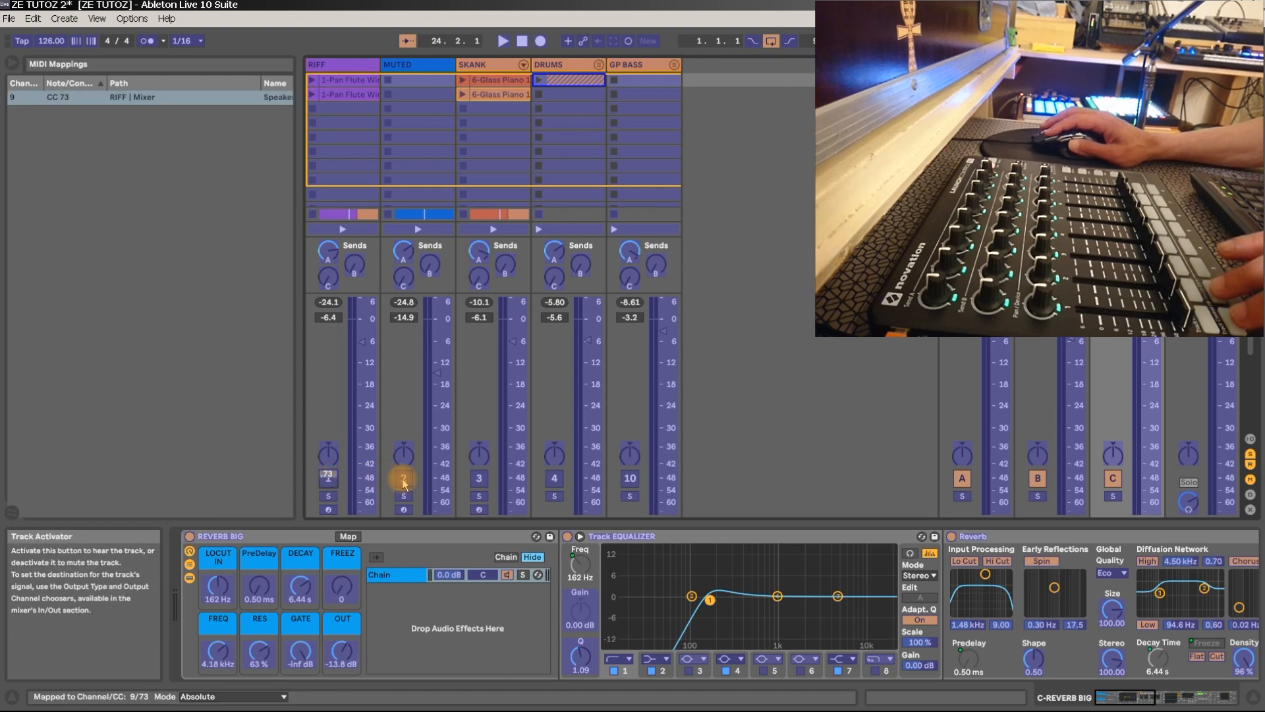
click(481, 478)
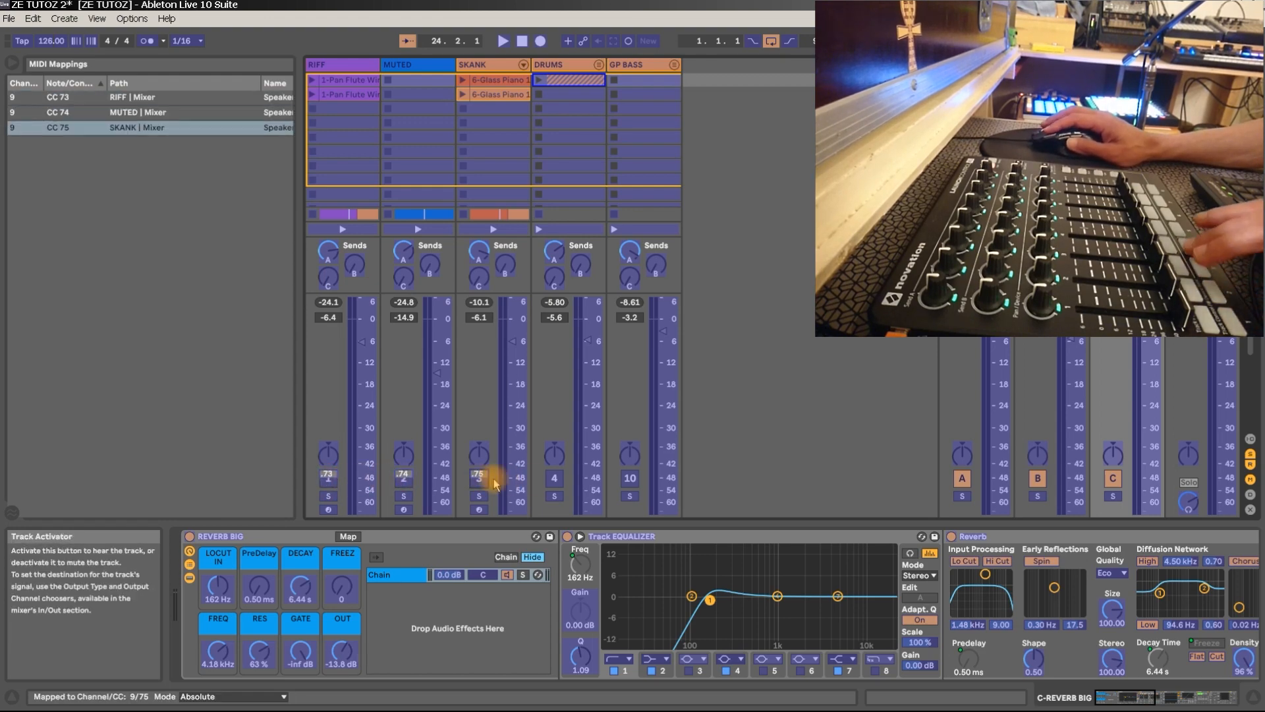
click(554, 478)
click(630, 479)
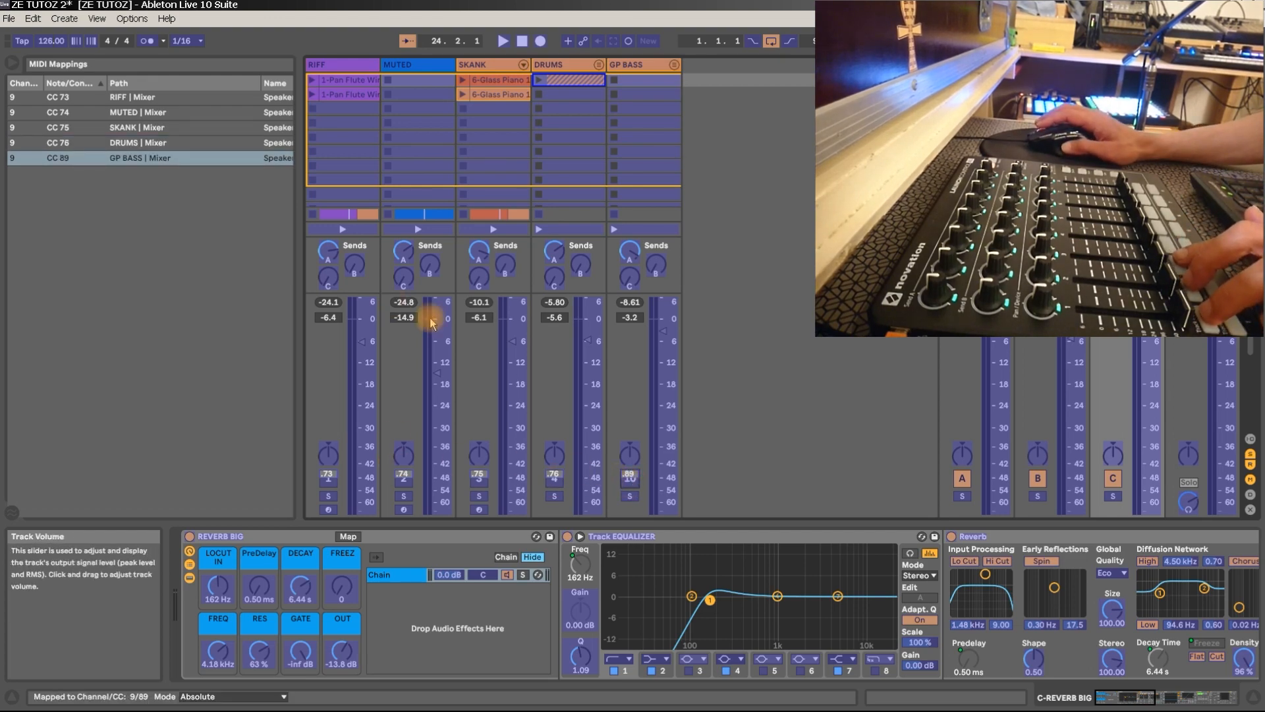
Map send C of RIFF, MUTED, SKANK, DRUMS and GP BASS to channel 9 CC 41, 42, 43, 44 and 57.
click(329, 280)
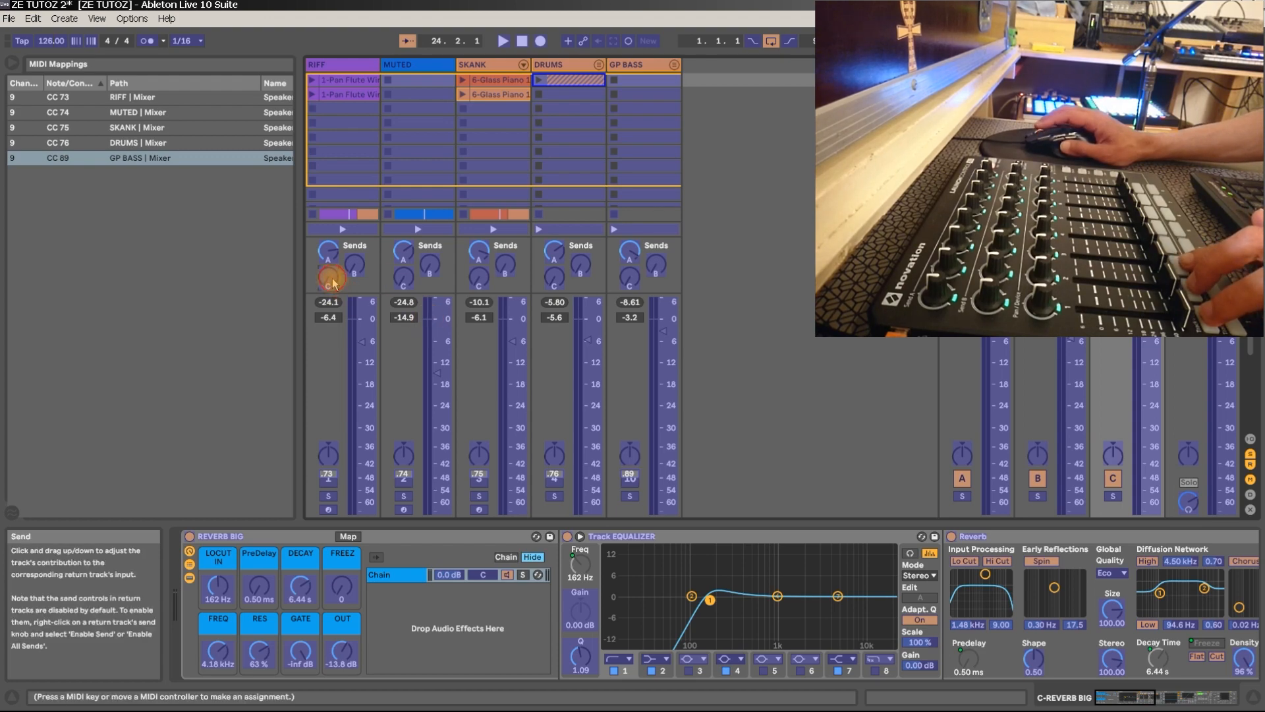
click(403, 280)
click(479, 278)
click(554, 280)
click(629, 280)
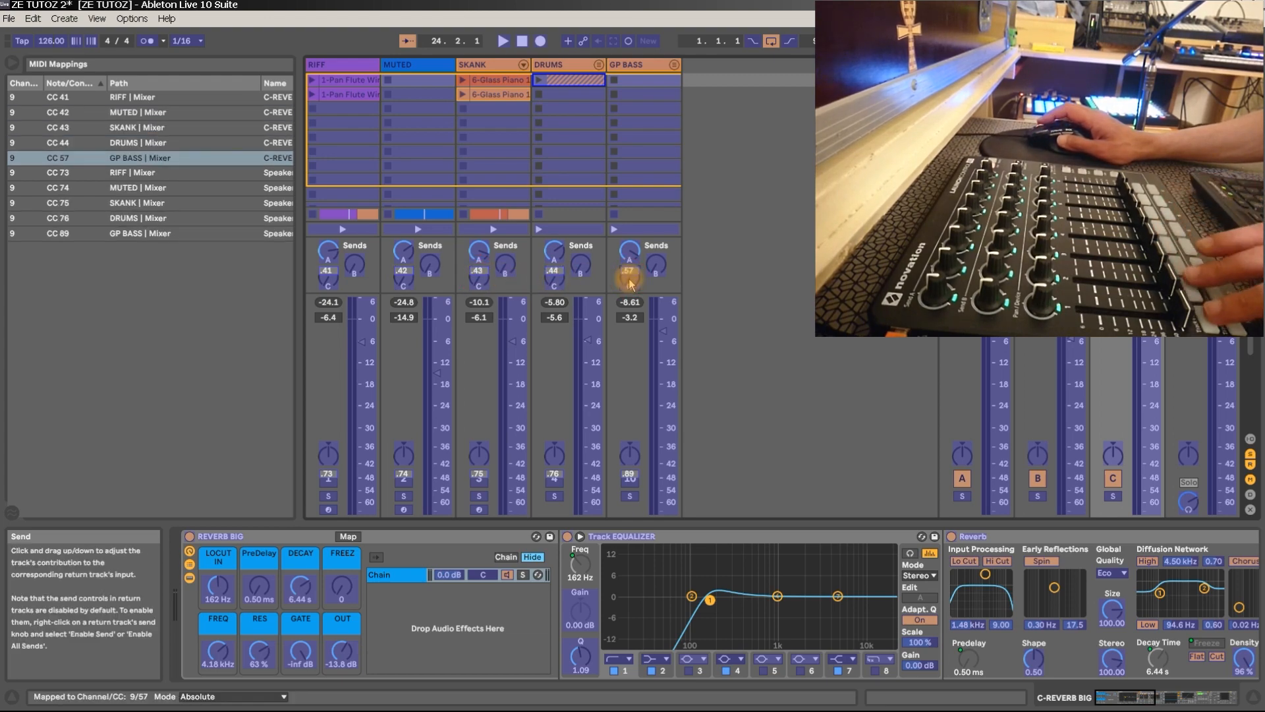
Map send B of RIFF, MUTED and SKANK to channel 9 CC 77, 78 and 79, and of both DRUMS and GP BASS to CC 80.
click(355, 277)
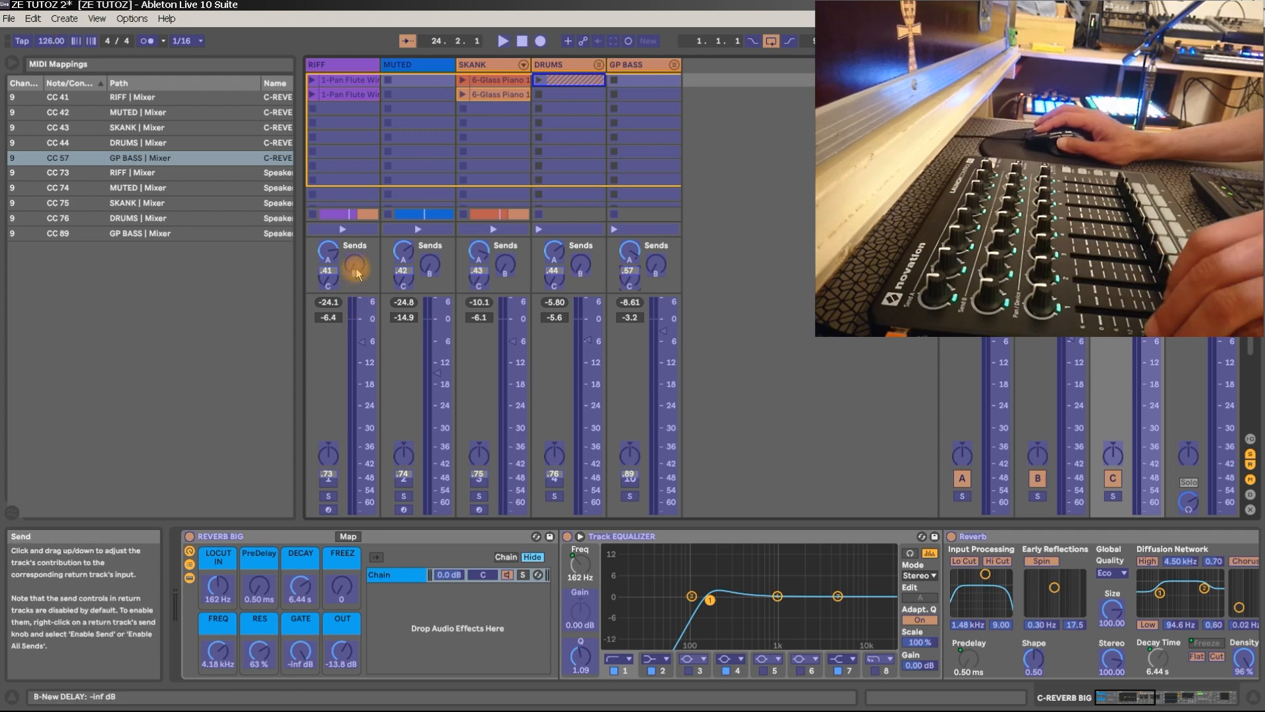
click(428, 267)
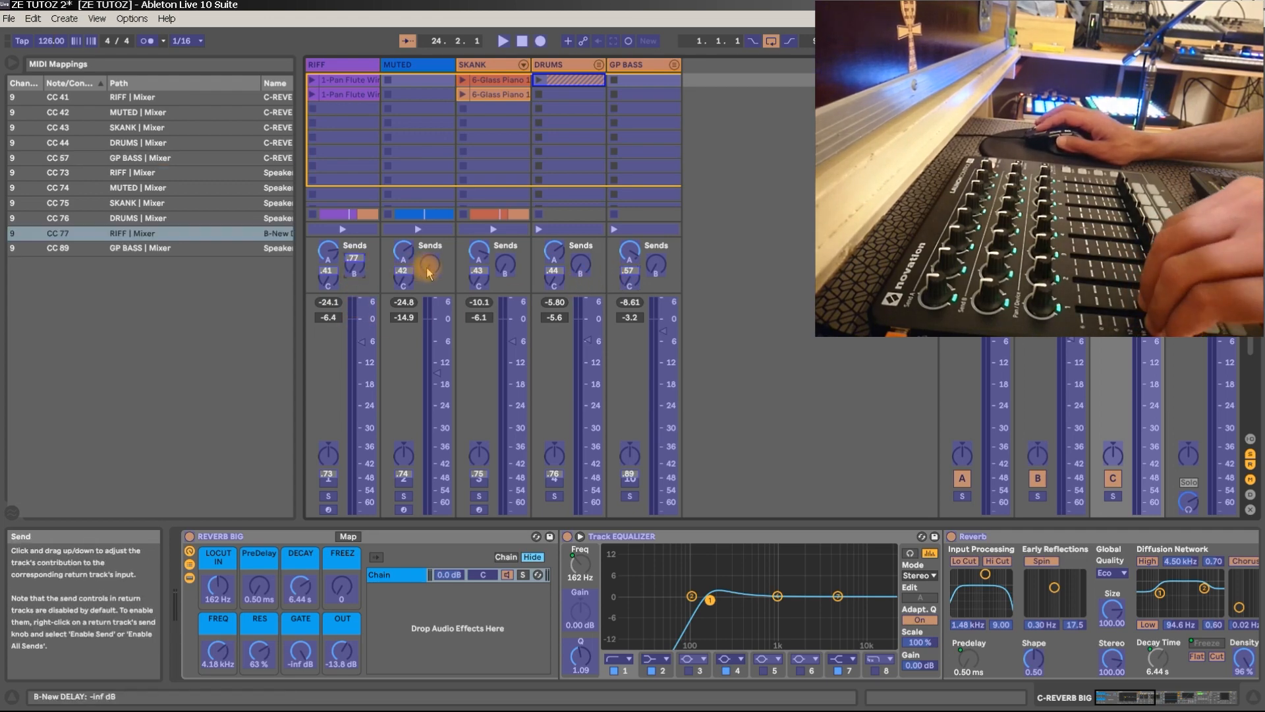
click(505, 265)
click(552, 268)
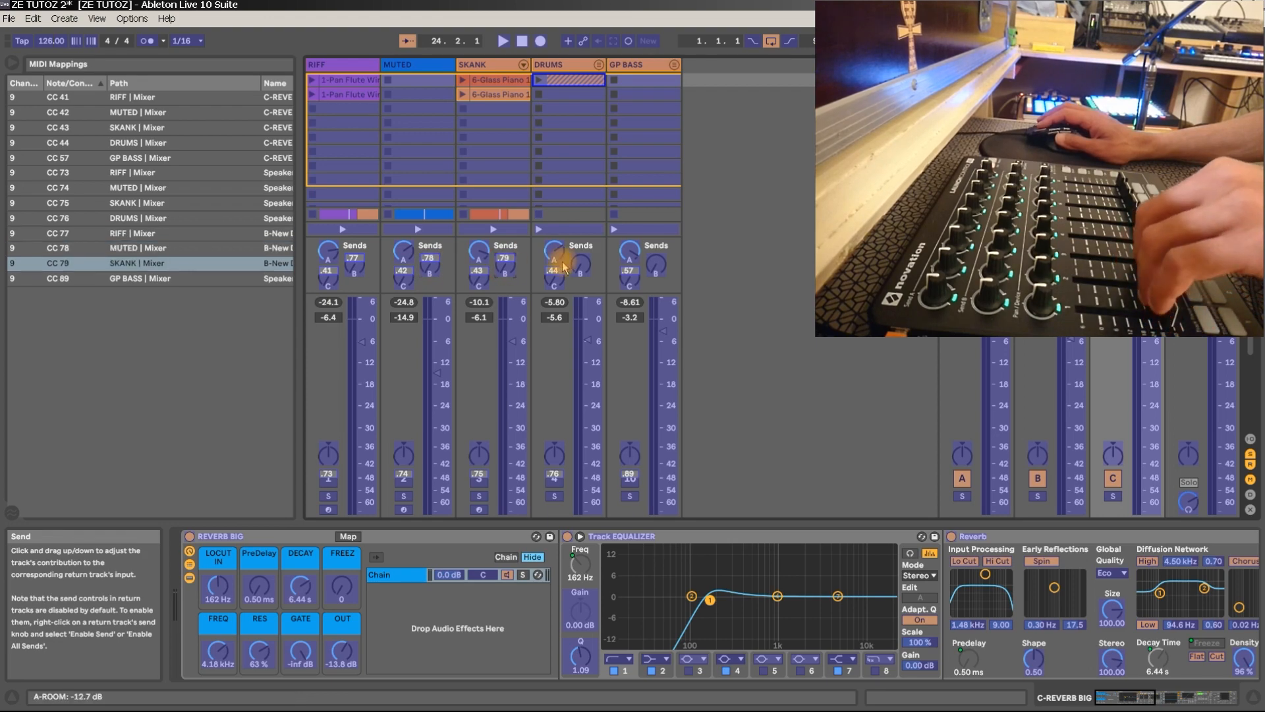
click(580, 265)
click(657, 266)
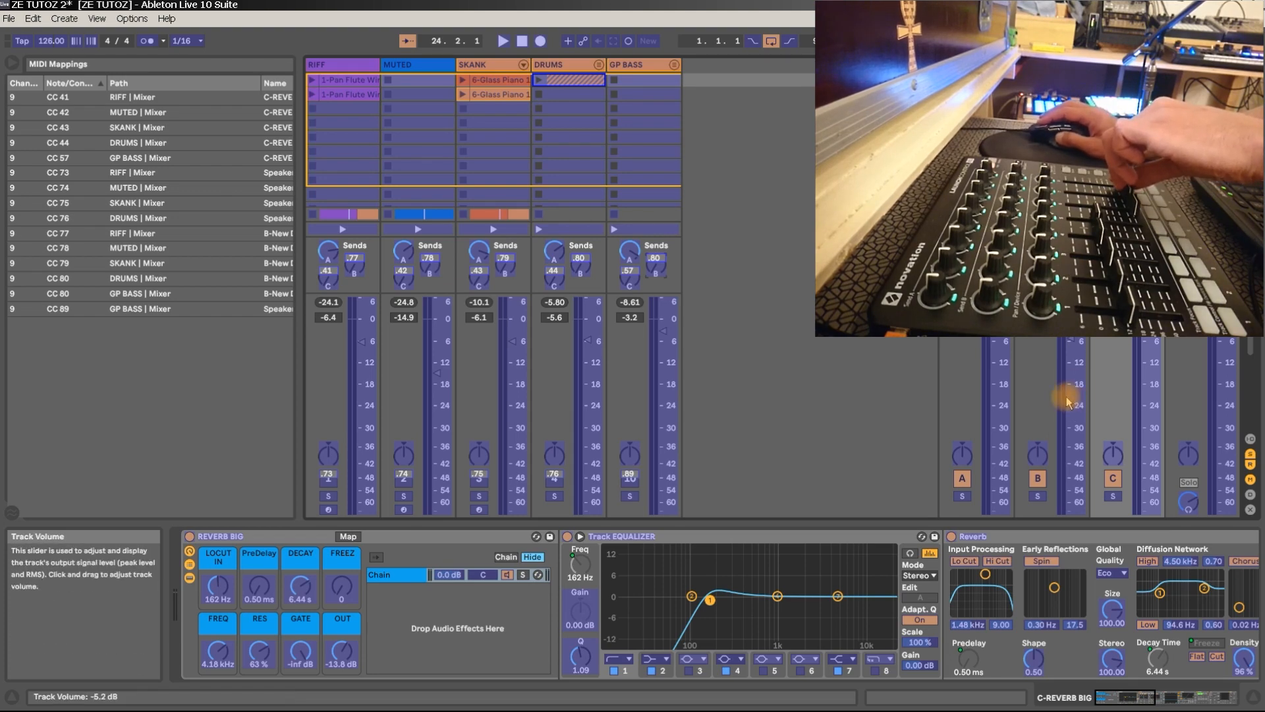
Map the track volumes of the B New DELAY and C REVERB BIG returns to channel 9 CC 83 and 84.
click(1071, 347)
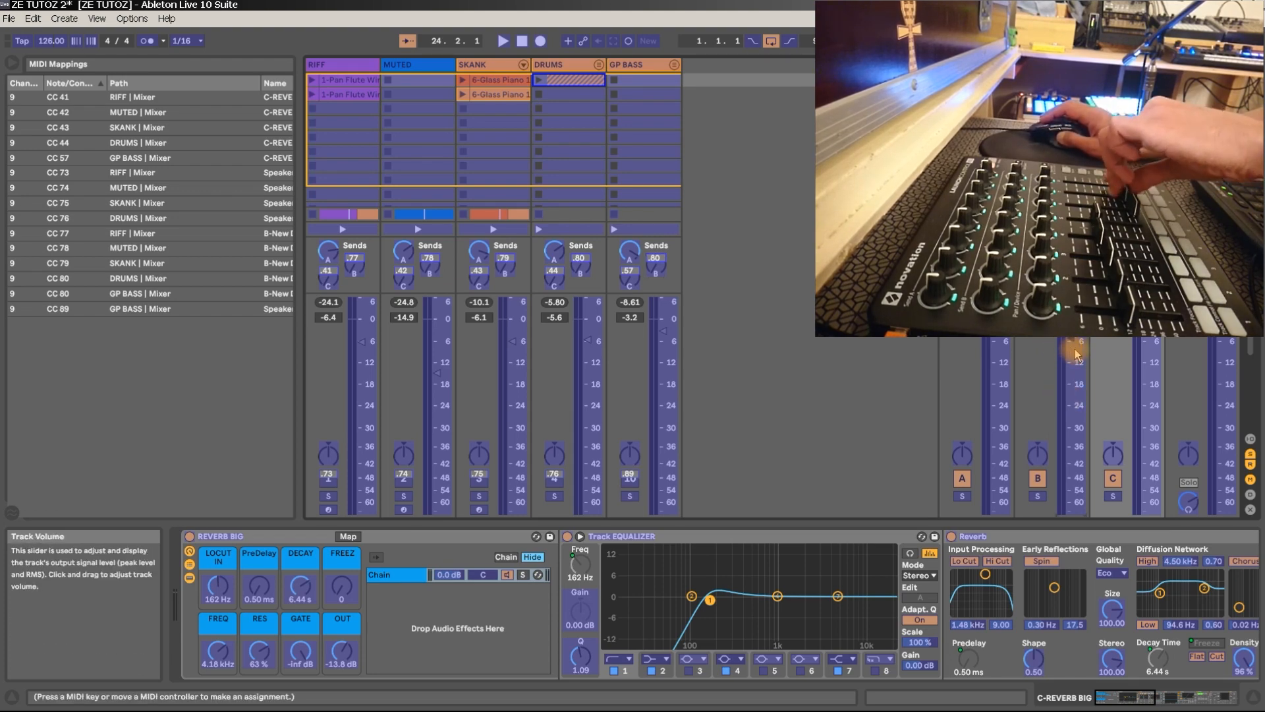
click(1153, 345)
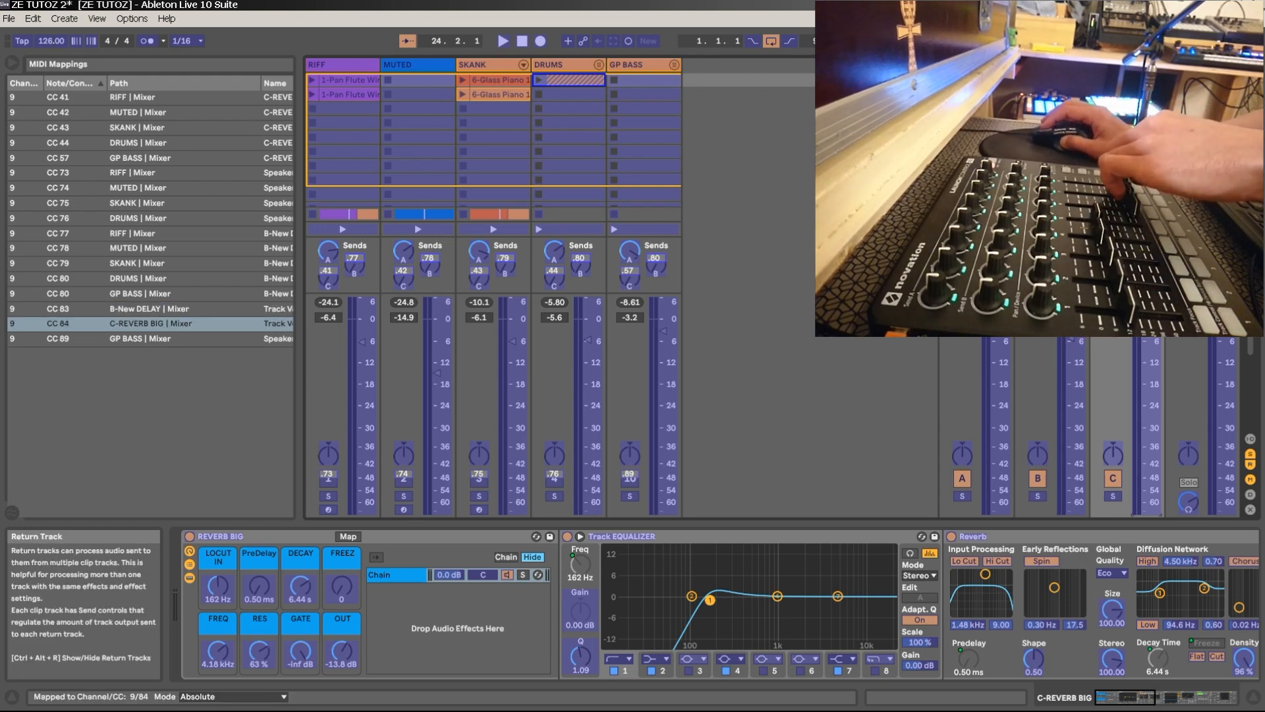
Map the REVERB BIG macros FREQ, PreDelay, DECAY and FREEZ to channel 9 CC 56, 36, 20 and 92, and leave MIDI mapping.
click(222, 654)
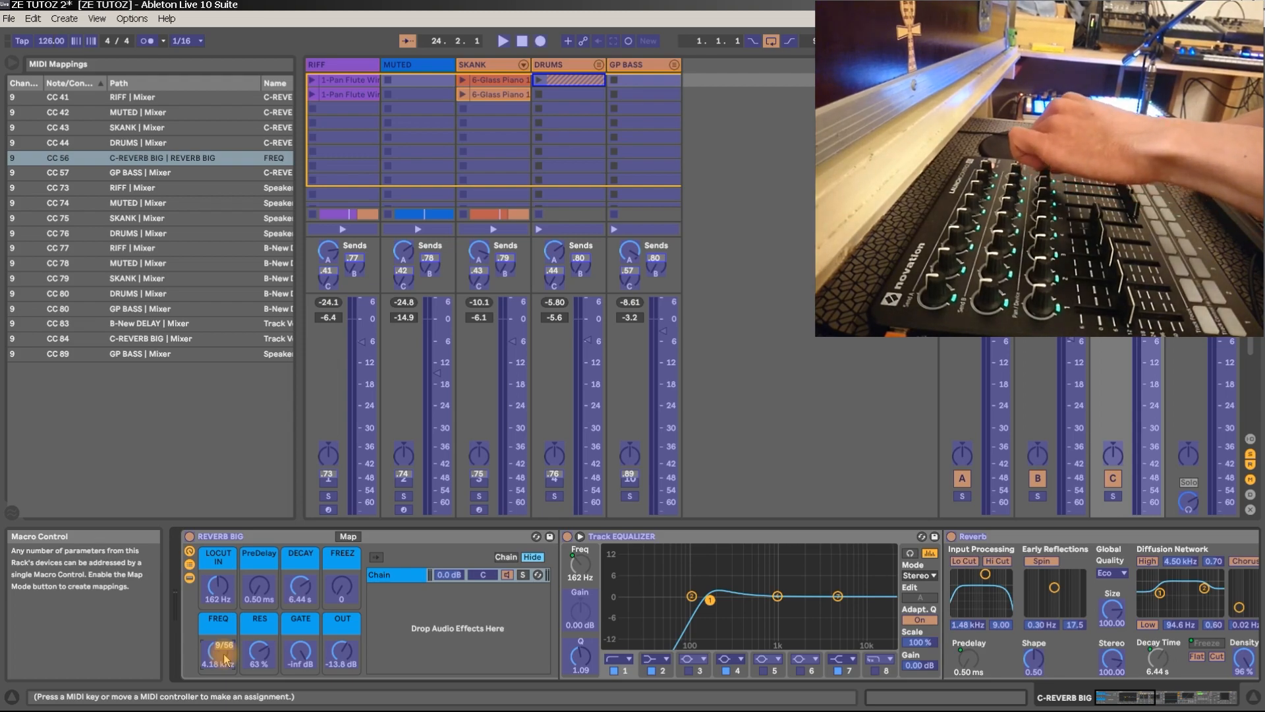
click(305, 586)
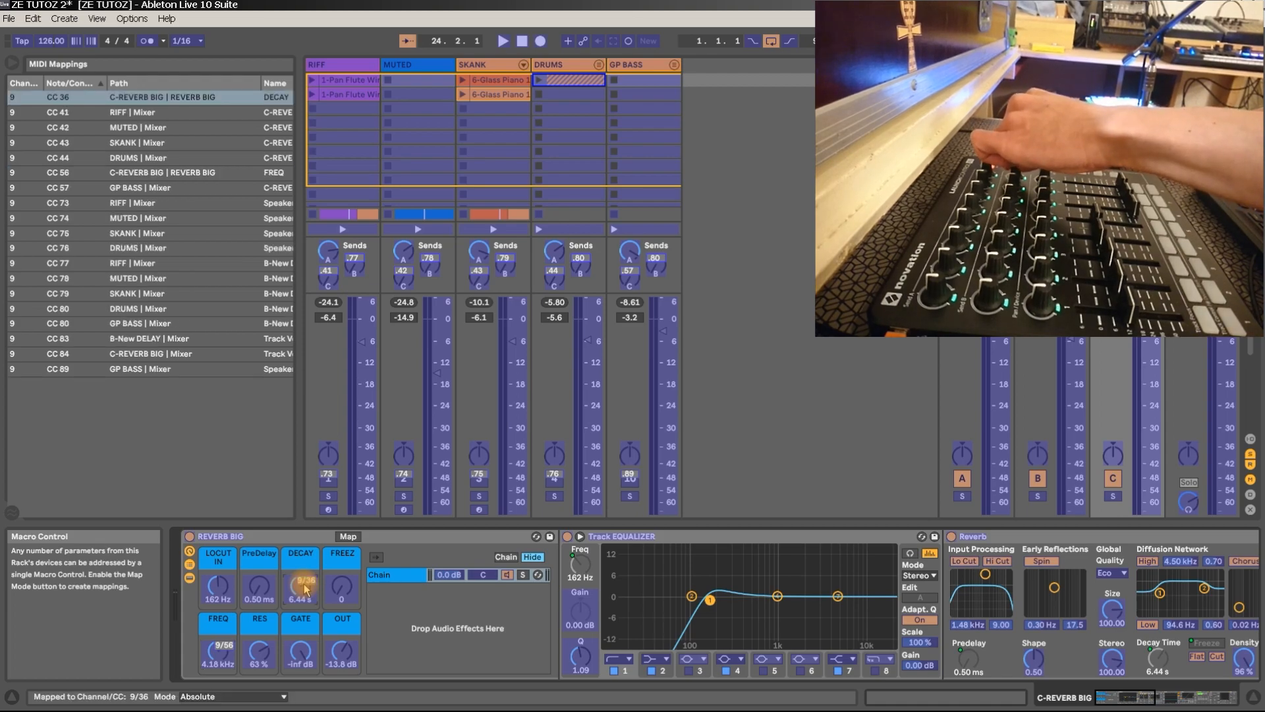
click(261, 593)
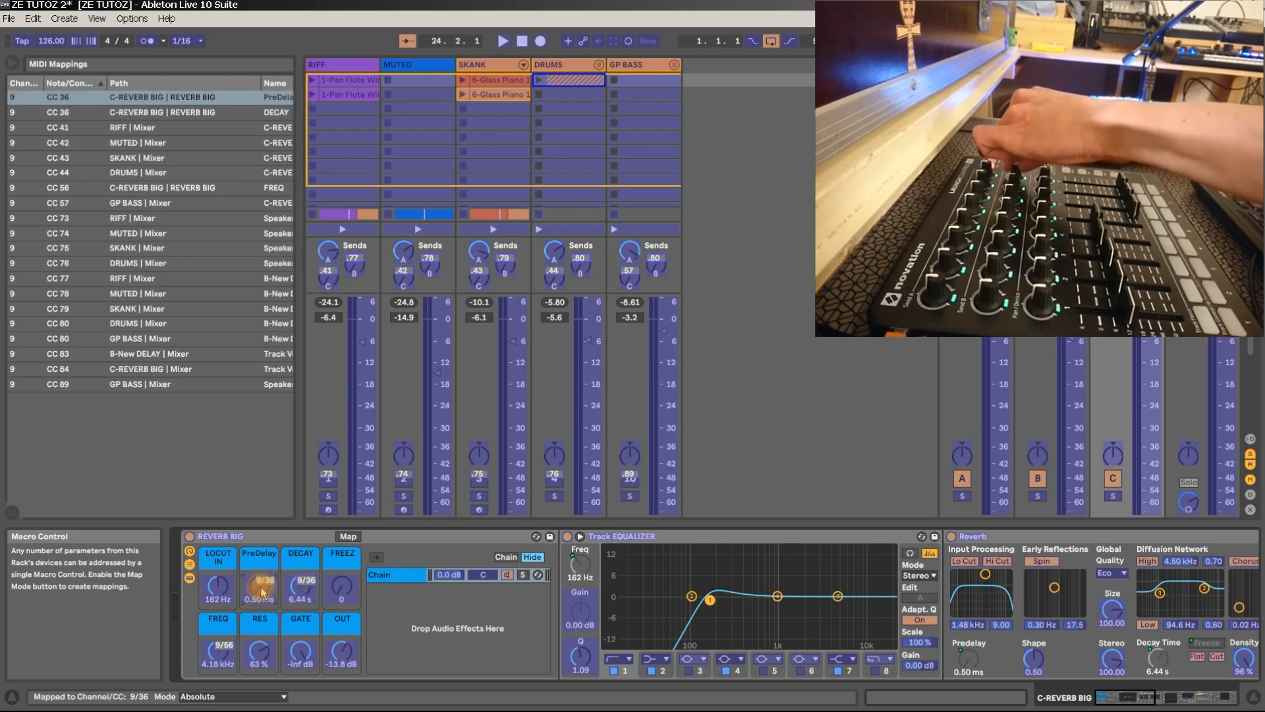
click(306, 591)
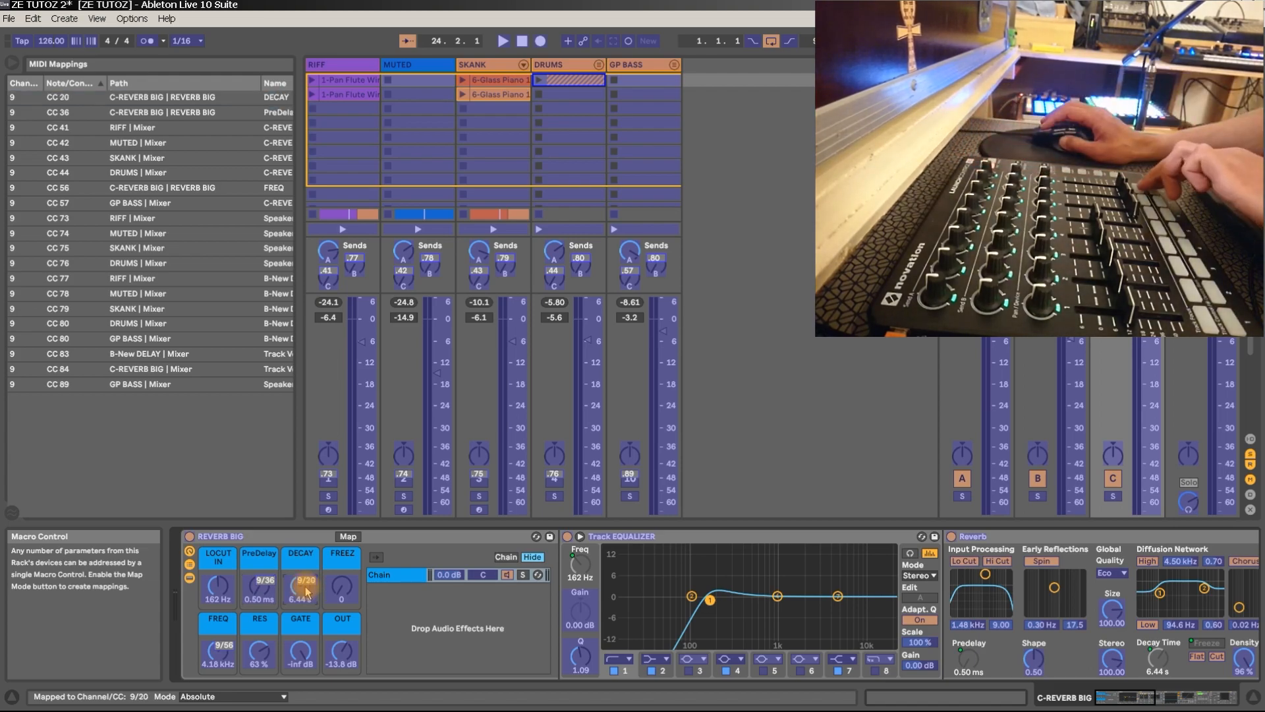
click(341, 591)
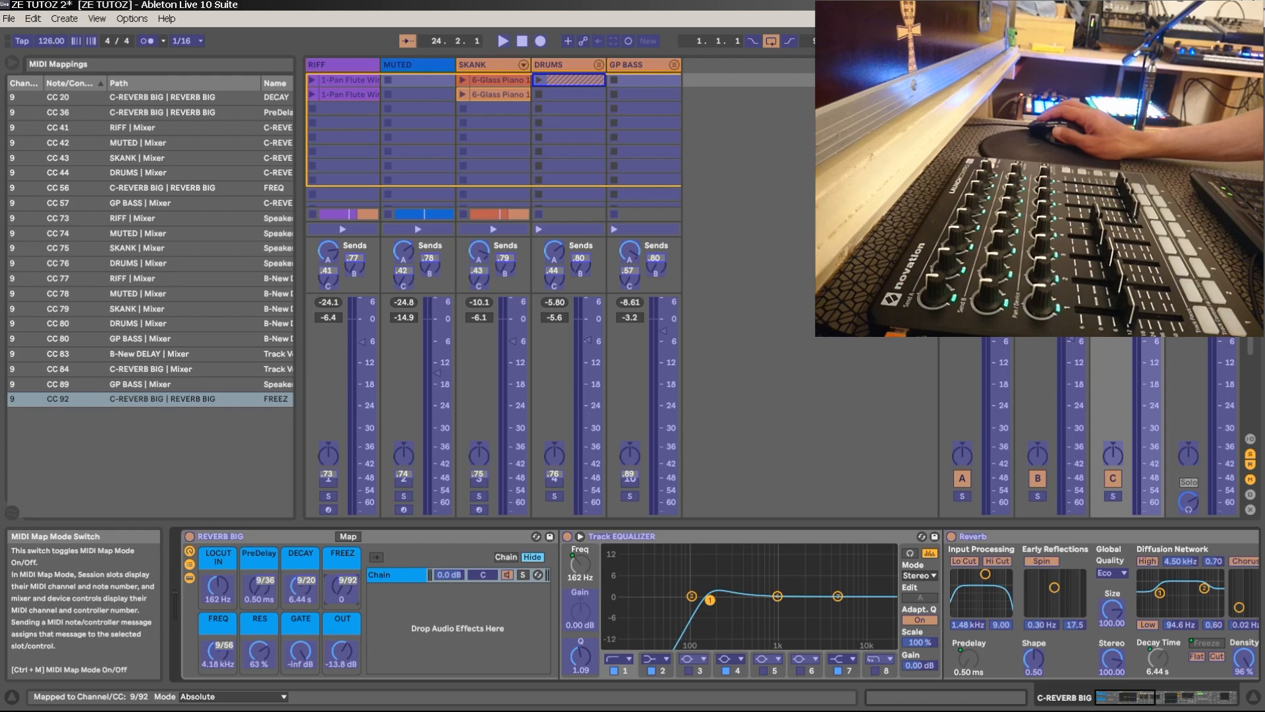
click(1173, 41)
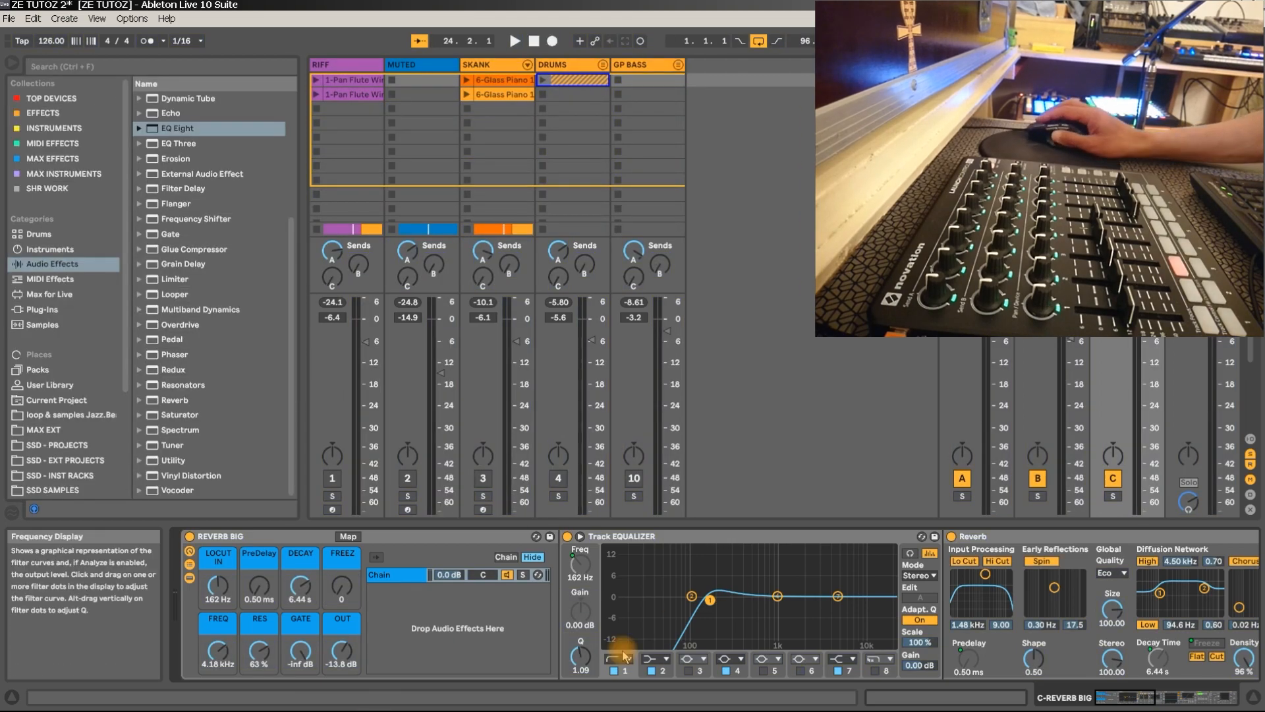
Set the maximum of the FDBK macro mapping in the B return's New DELAY rack to 99 %.
click(1048, 65)
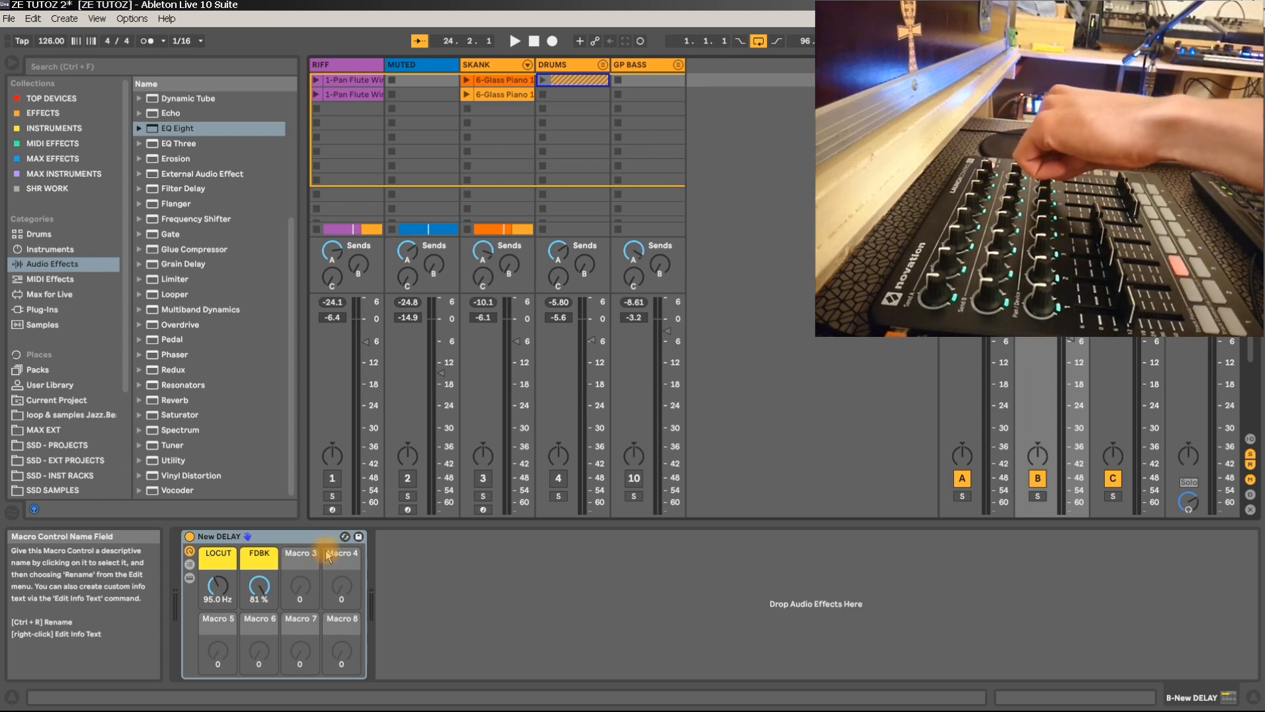
click(189, 564)
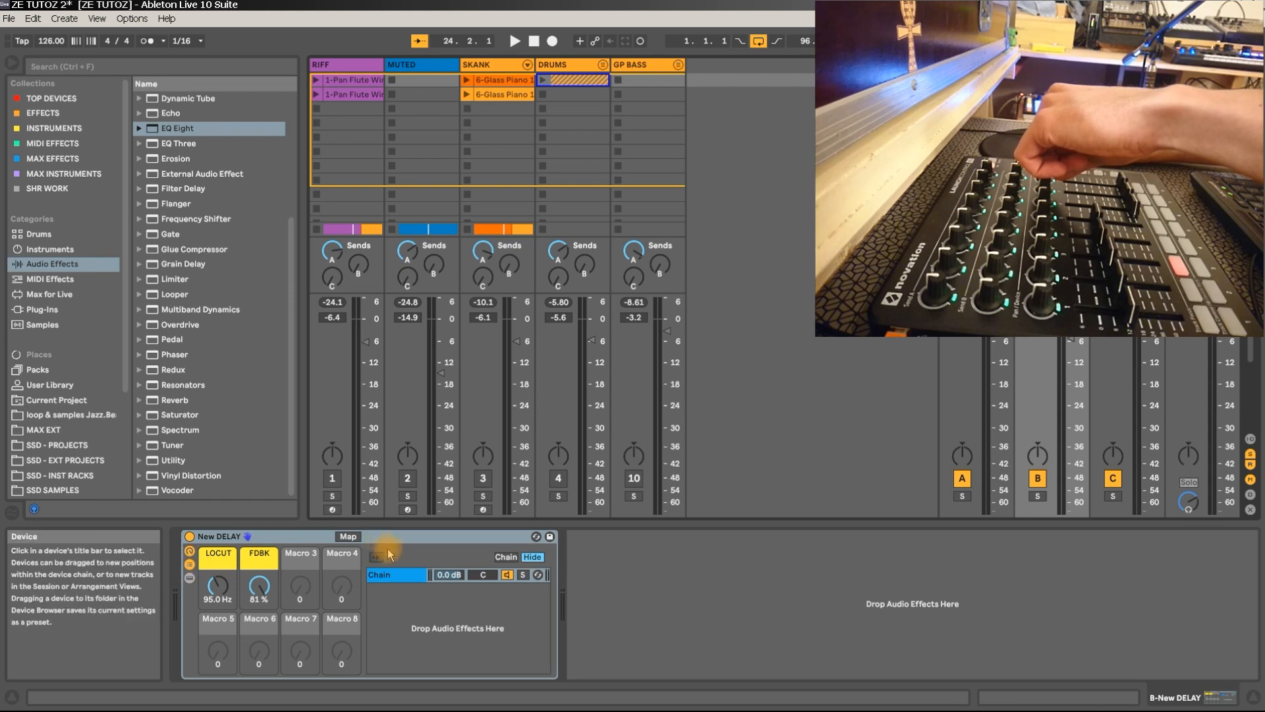
click(348, 536)
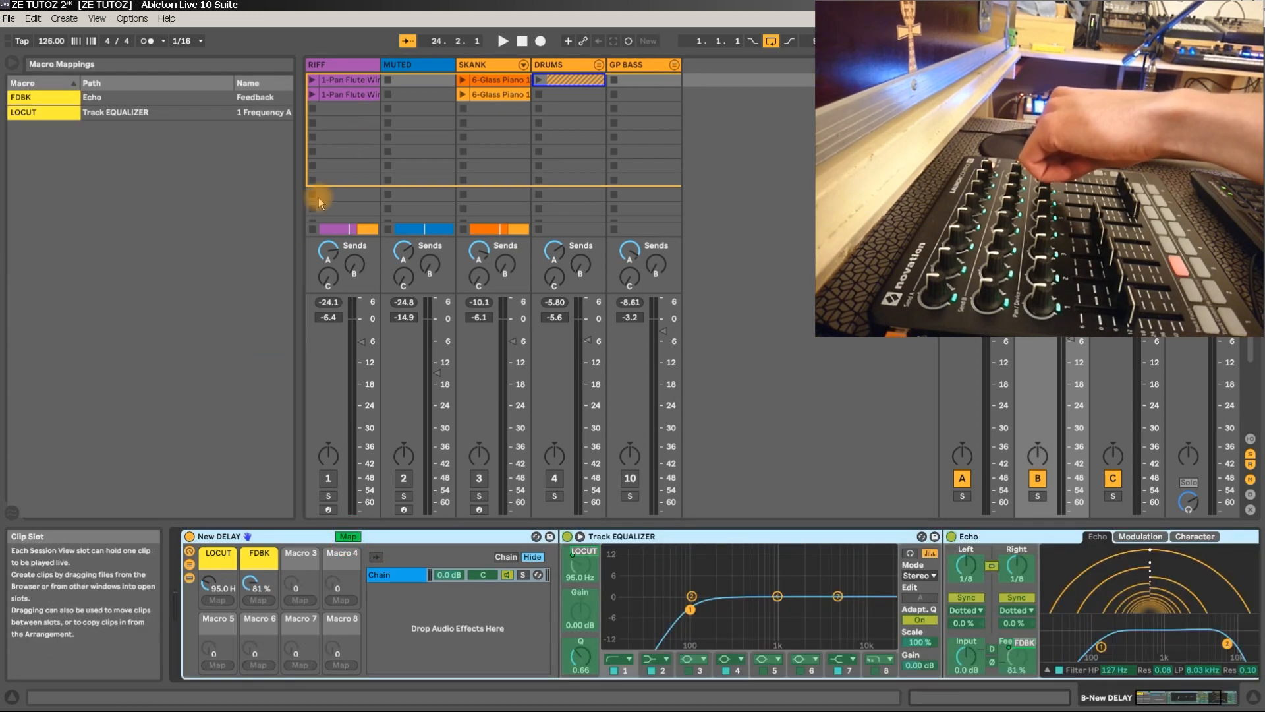
drag(303, 231, 563, 218)
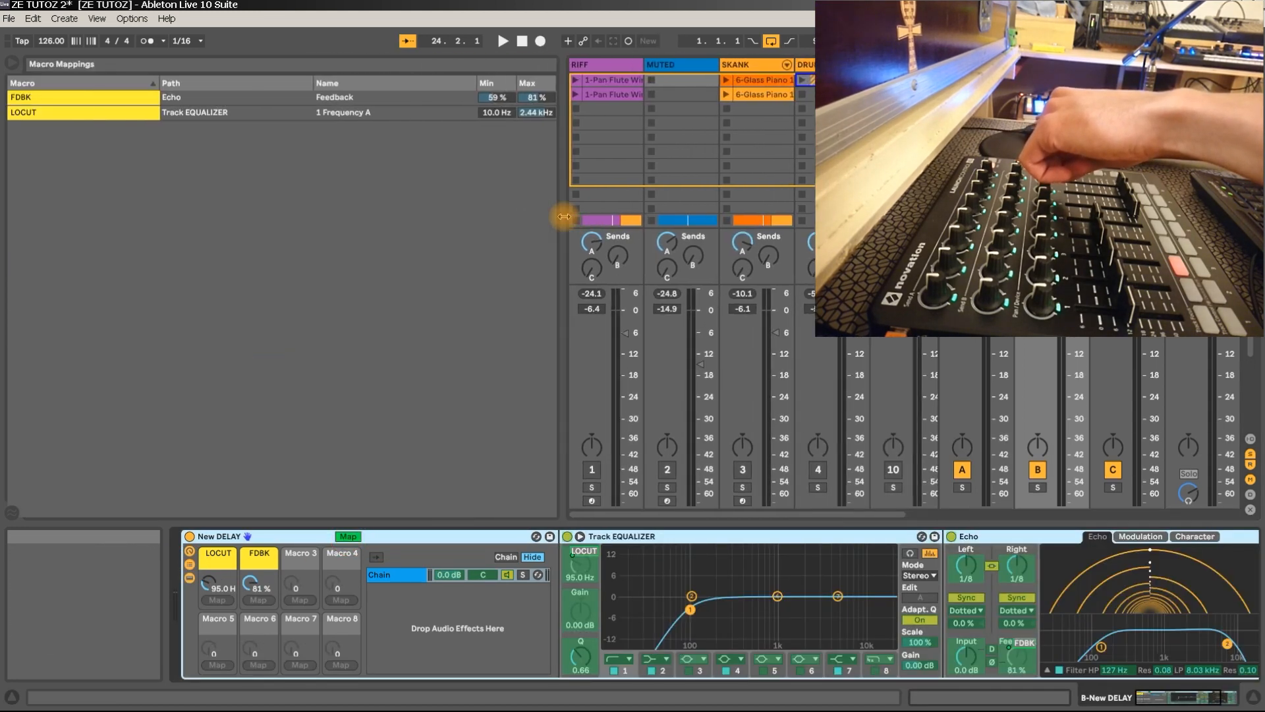
click(539, 97)
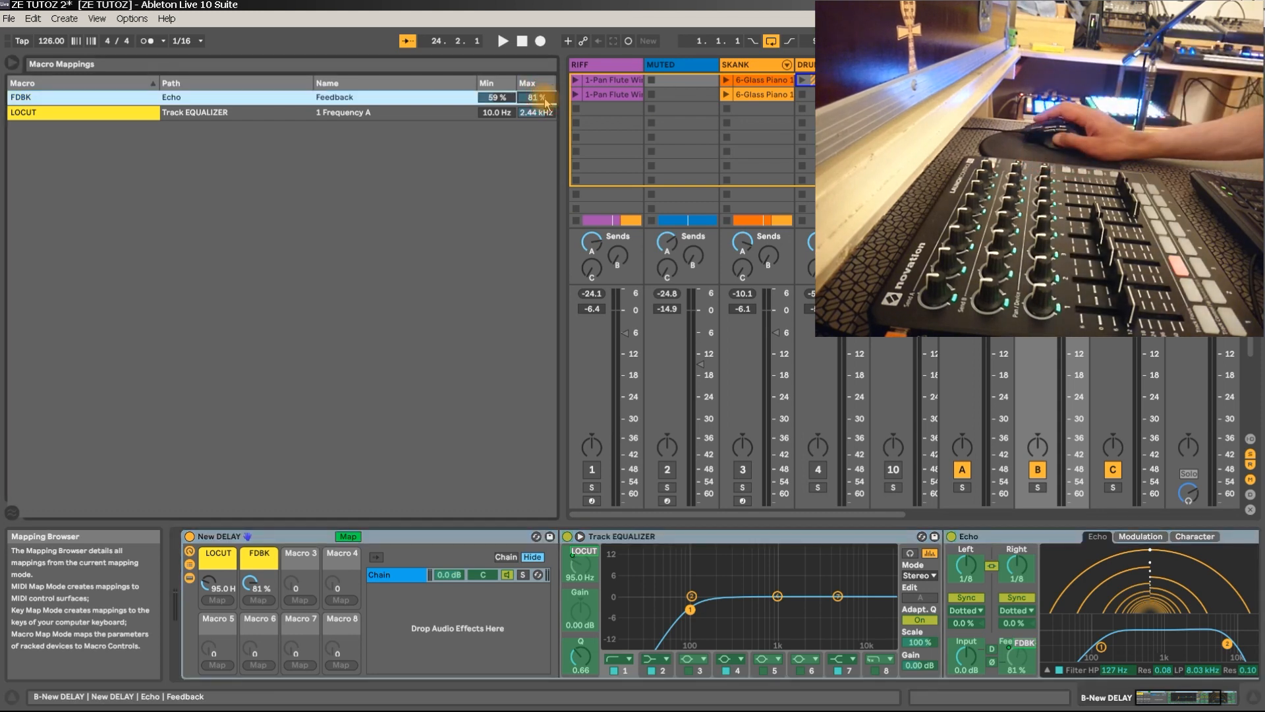
text(1)
key(BackSpace)
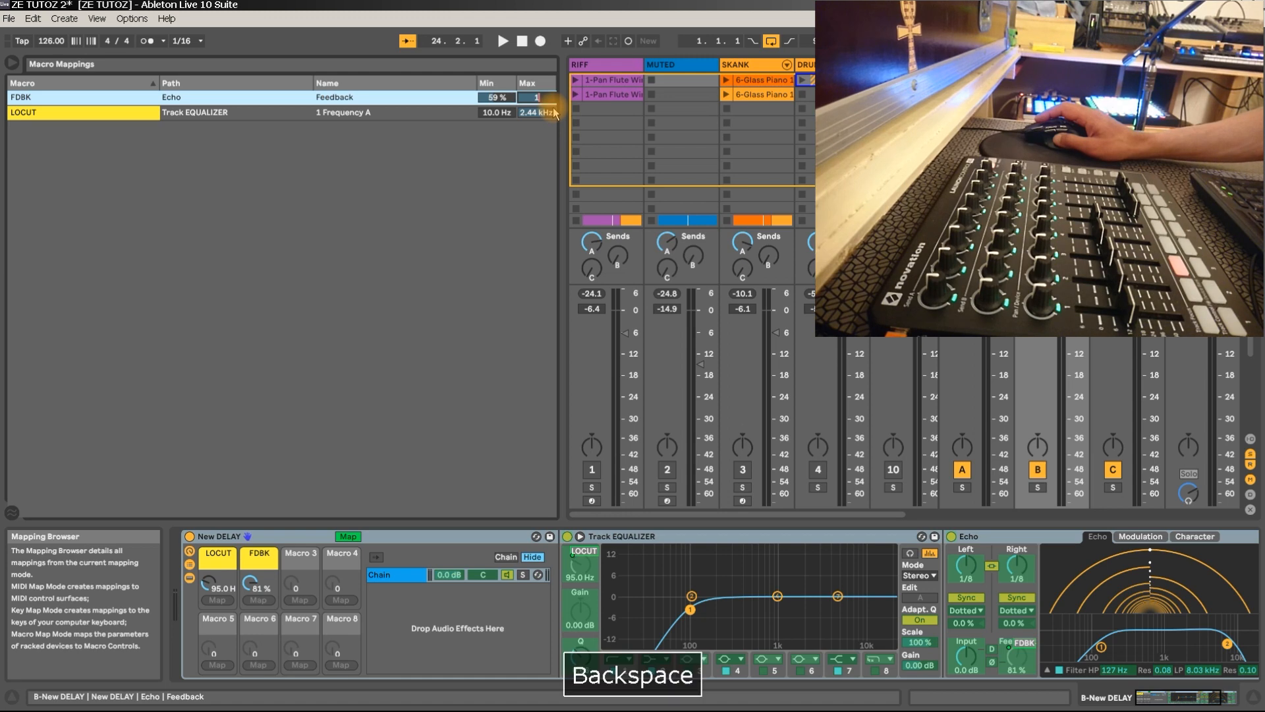
text(99)
key(Return)
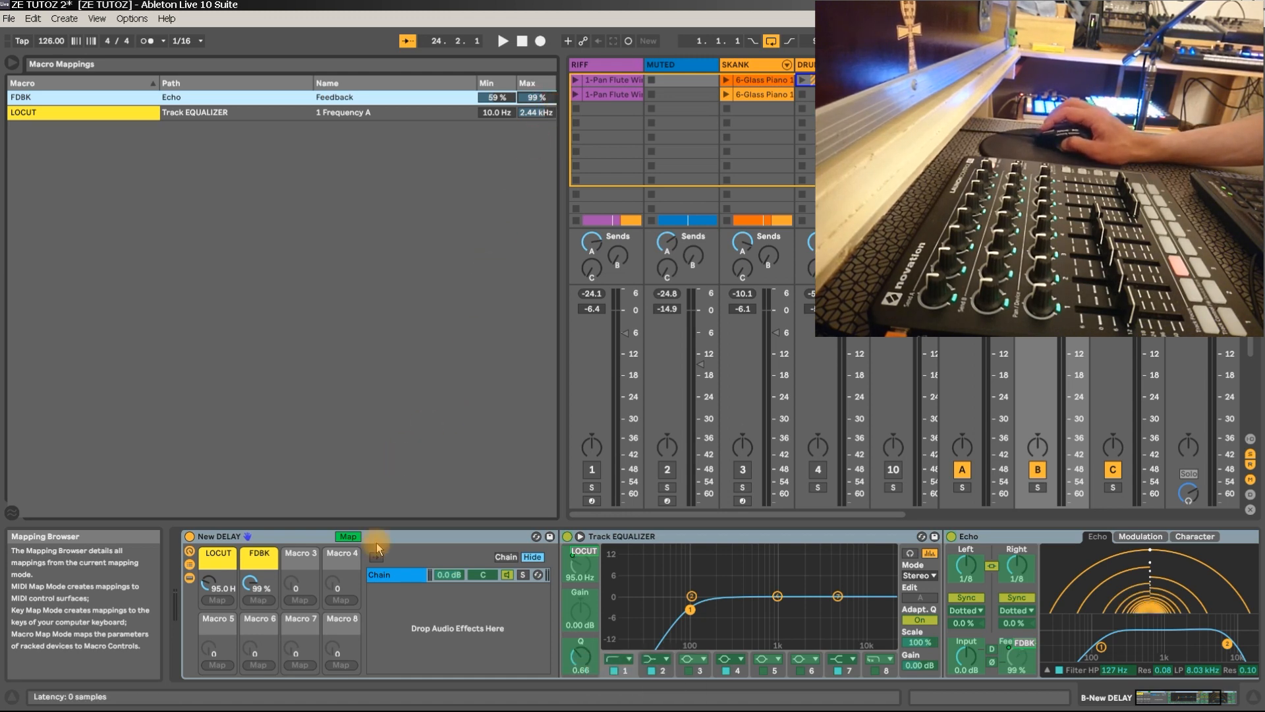
click(347, 535)
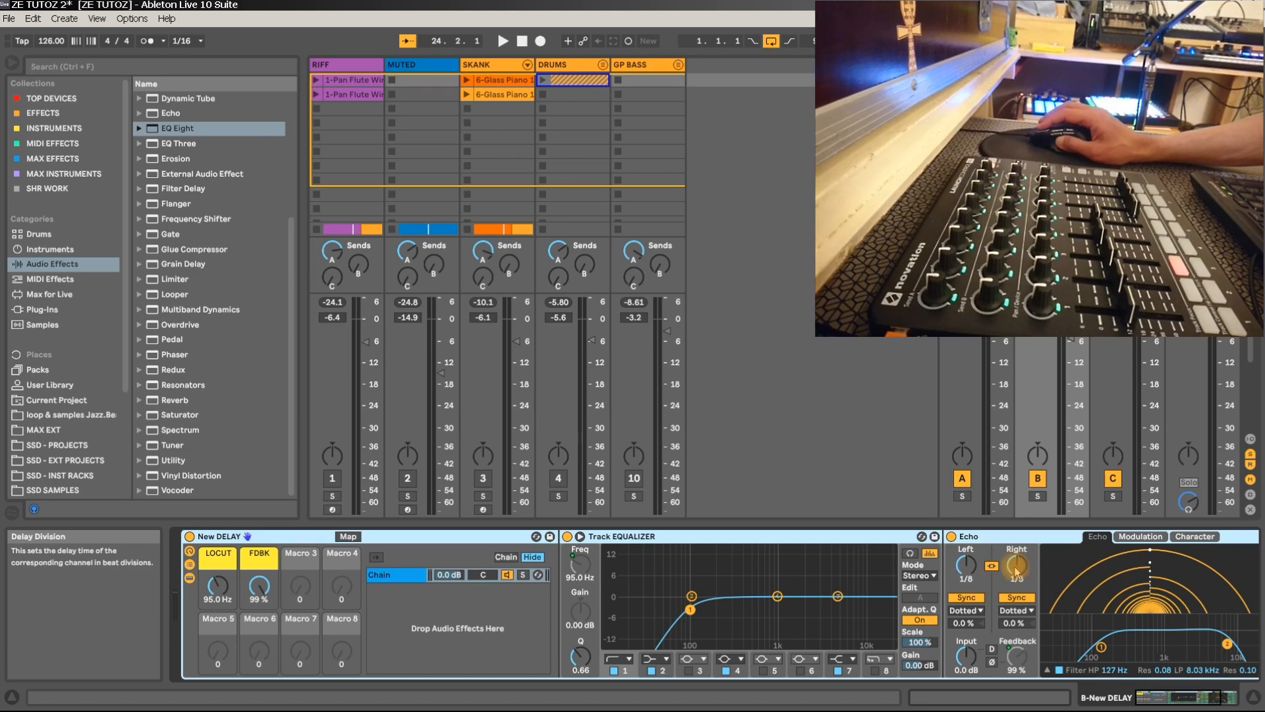
Map Echo's left delay division to Macro 3 of the New DELAY rack, name the macro TIME and colour it yellow.
right_click(960, 567)
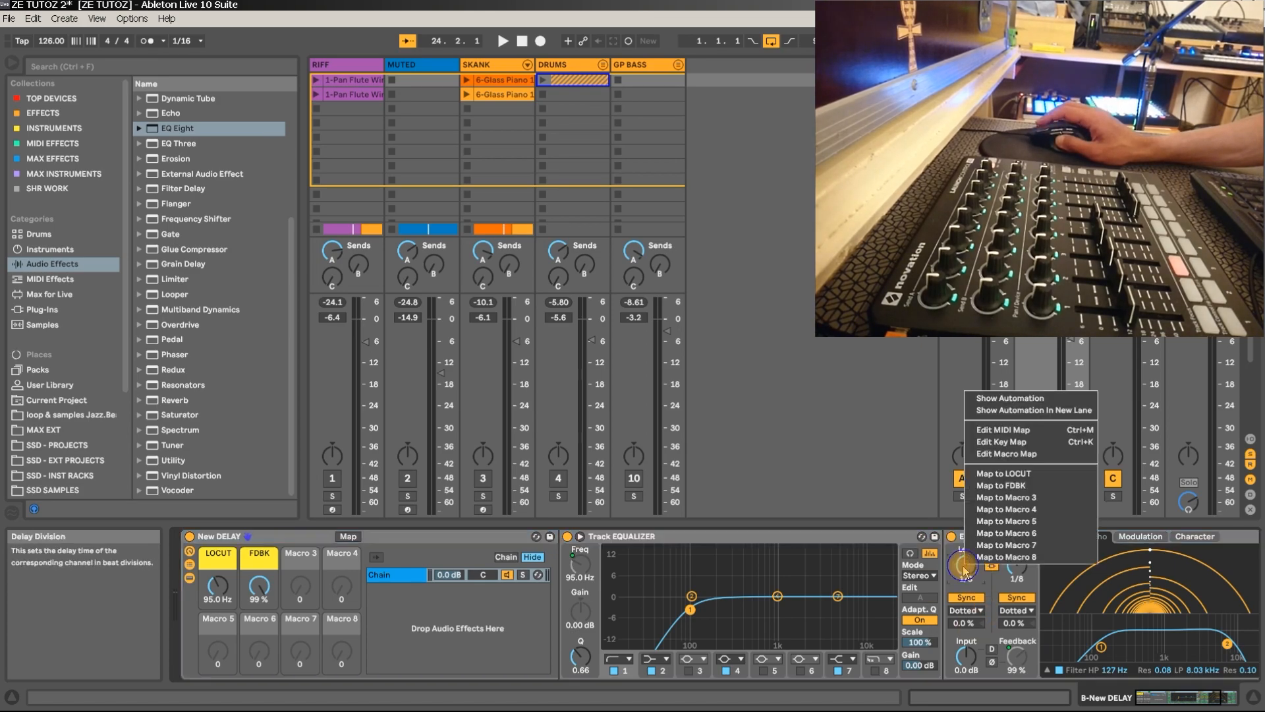
click(1014, 499)
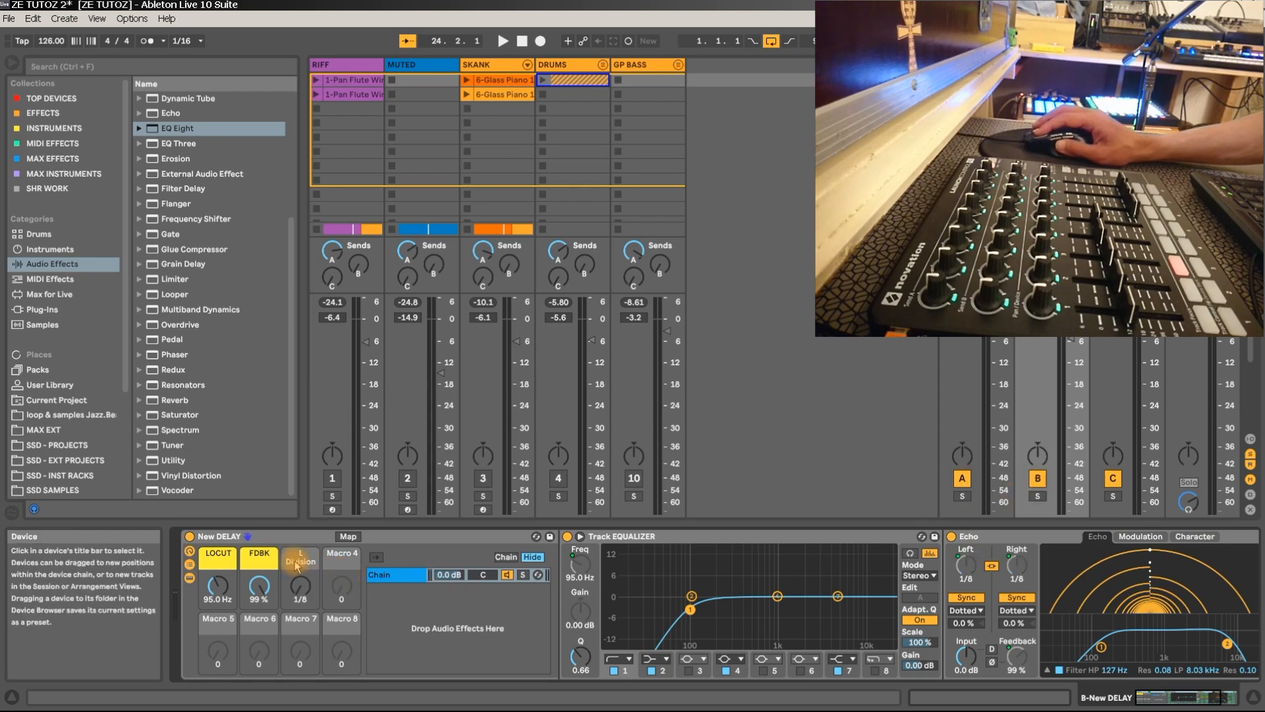
key(ctrl+r)
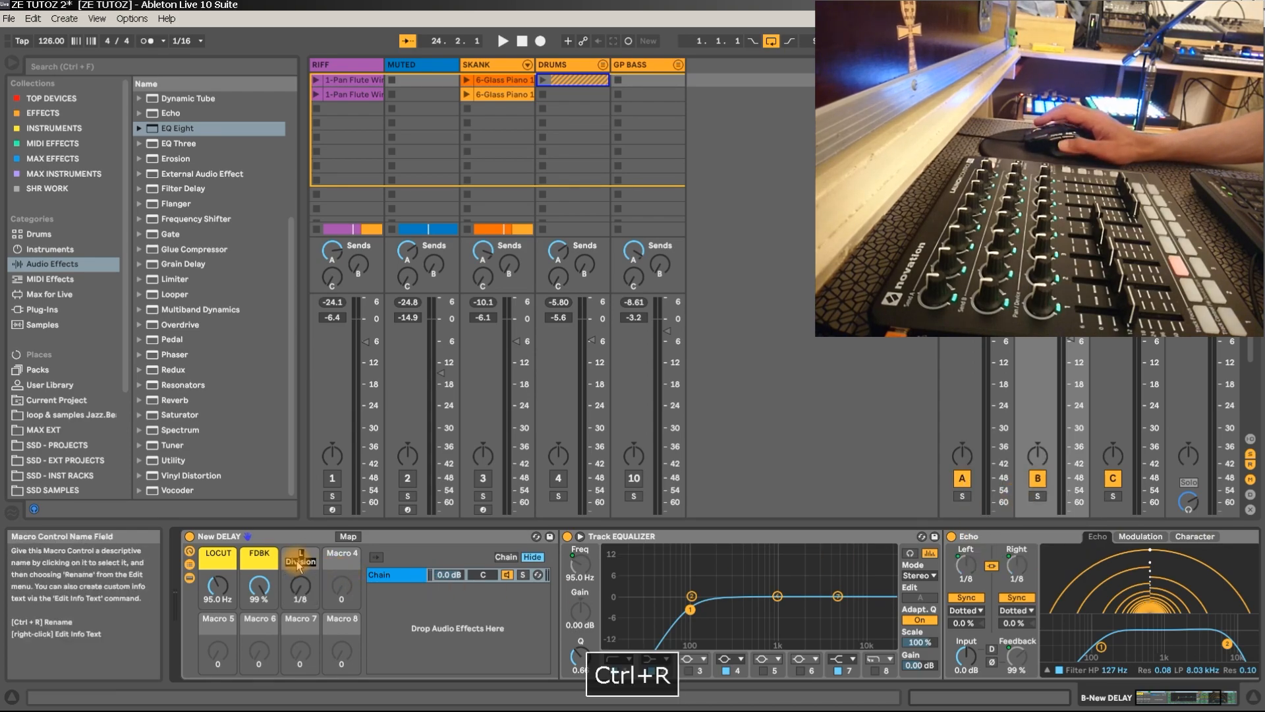
text(TI)
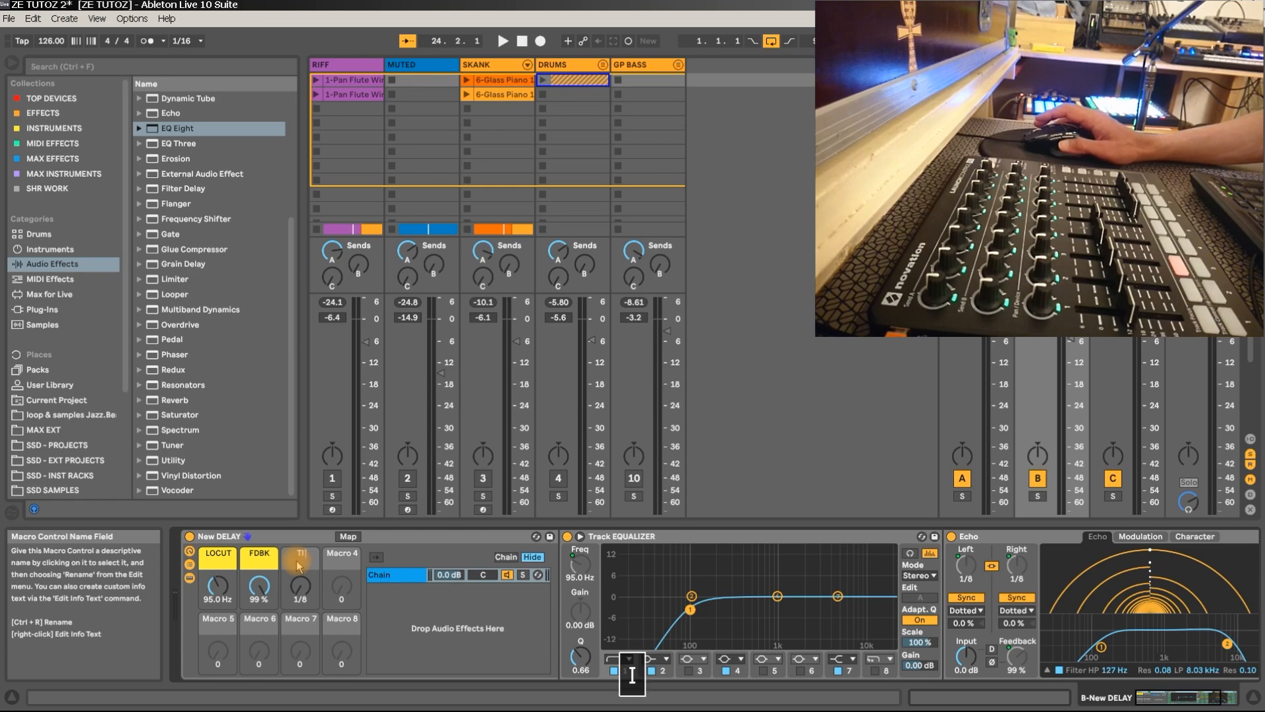
text(ME)
key(Return)
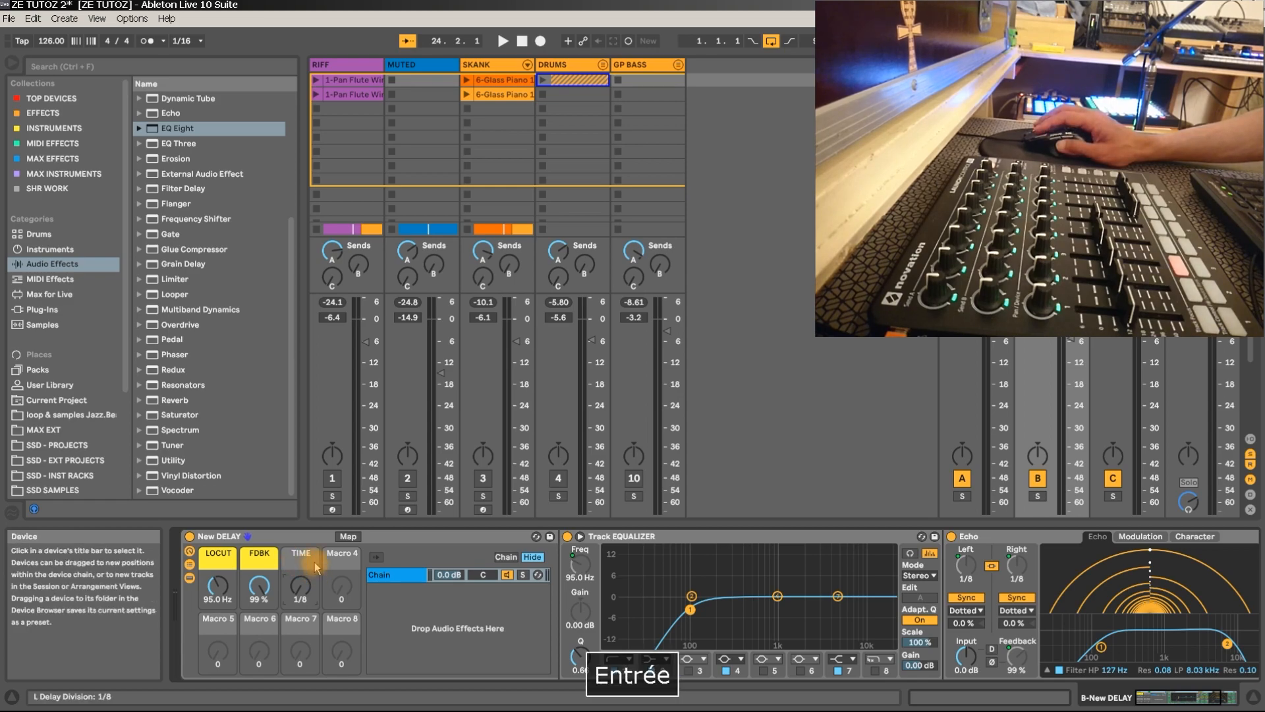
right_click(307, 560)
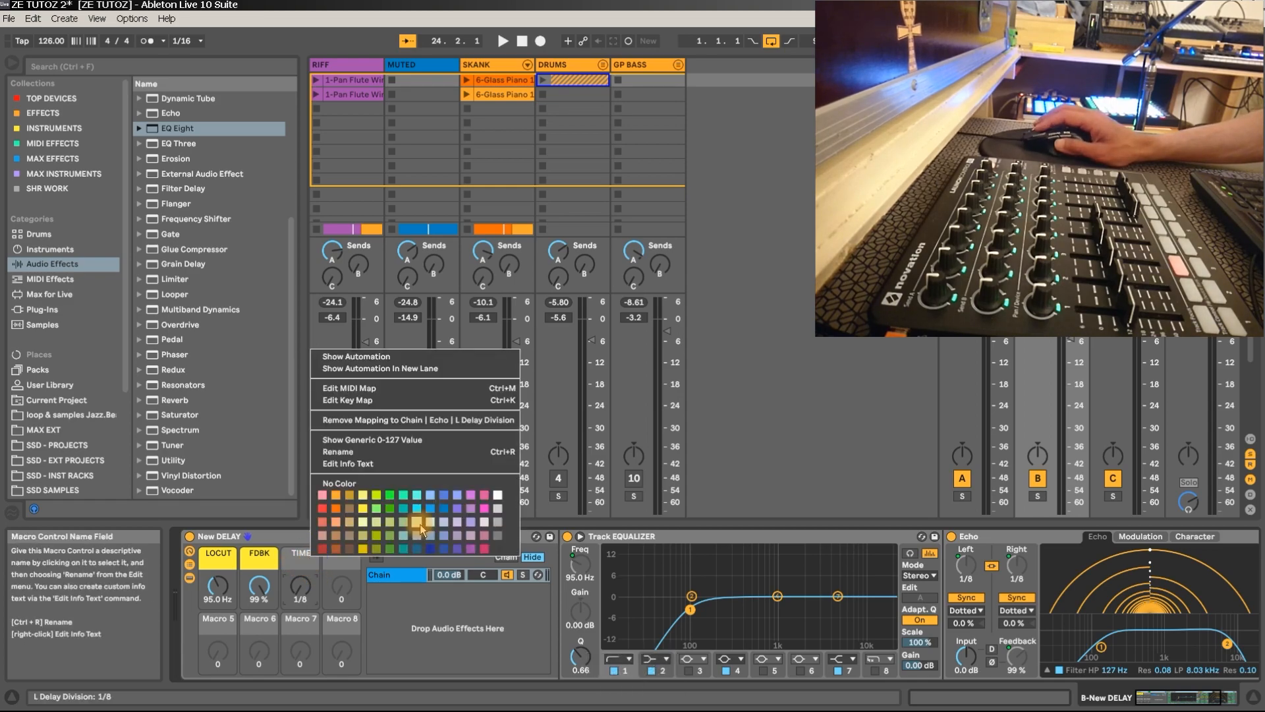
click(365, 517)
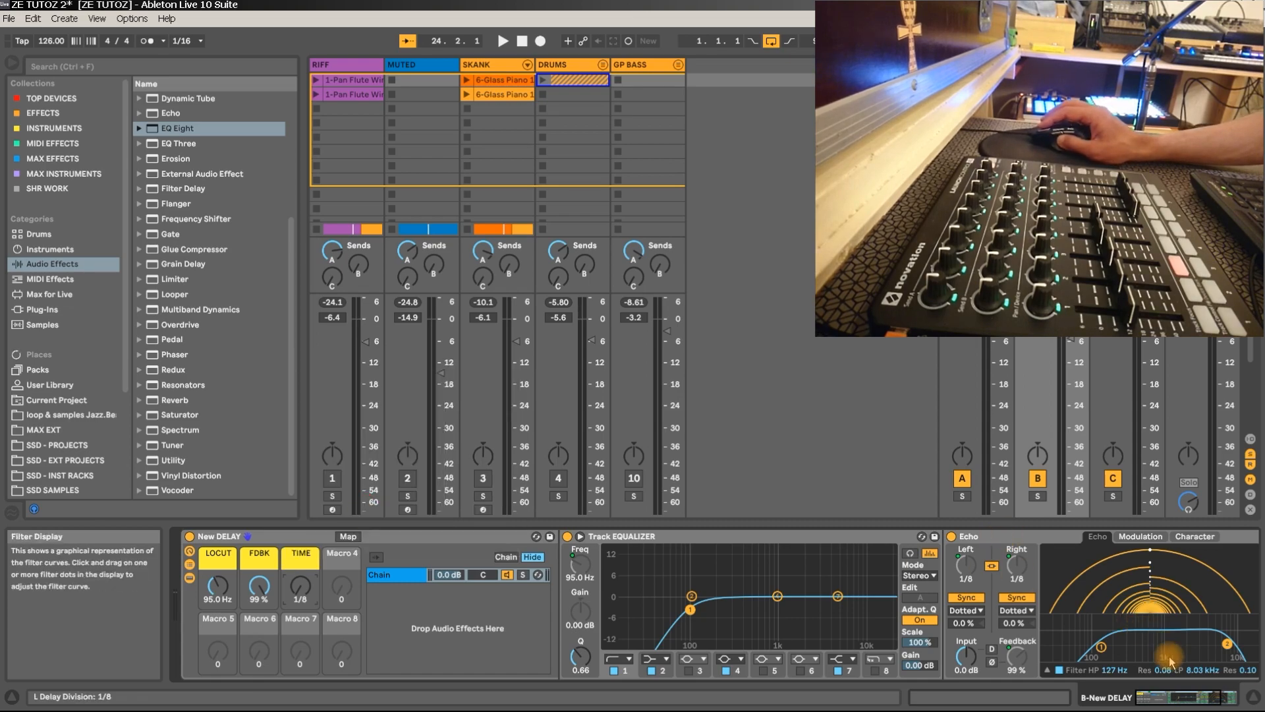
Set Echo's low-pass filter to 5.16 kHz with a resonance of 0.12.
click(1183, 703)
drag(1181, 704, 1164, 702)
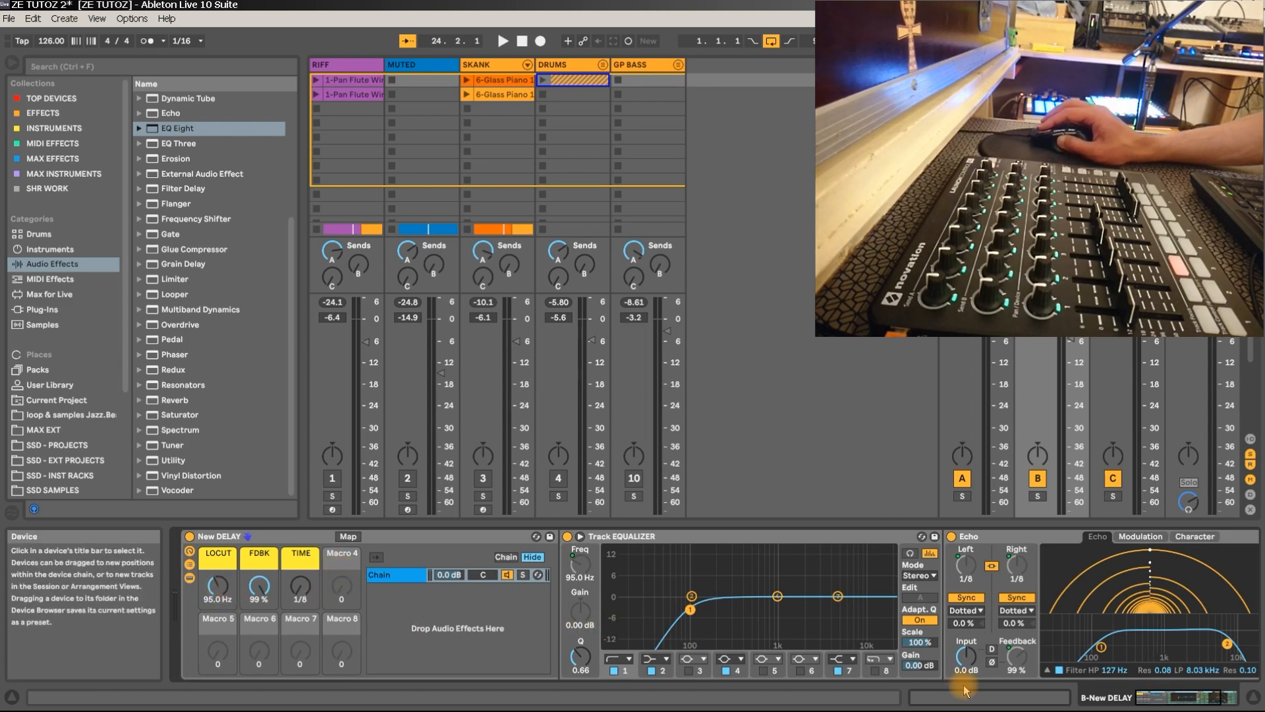
click(1193, 704)
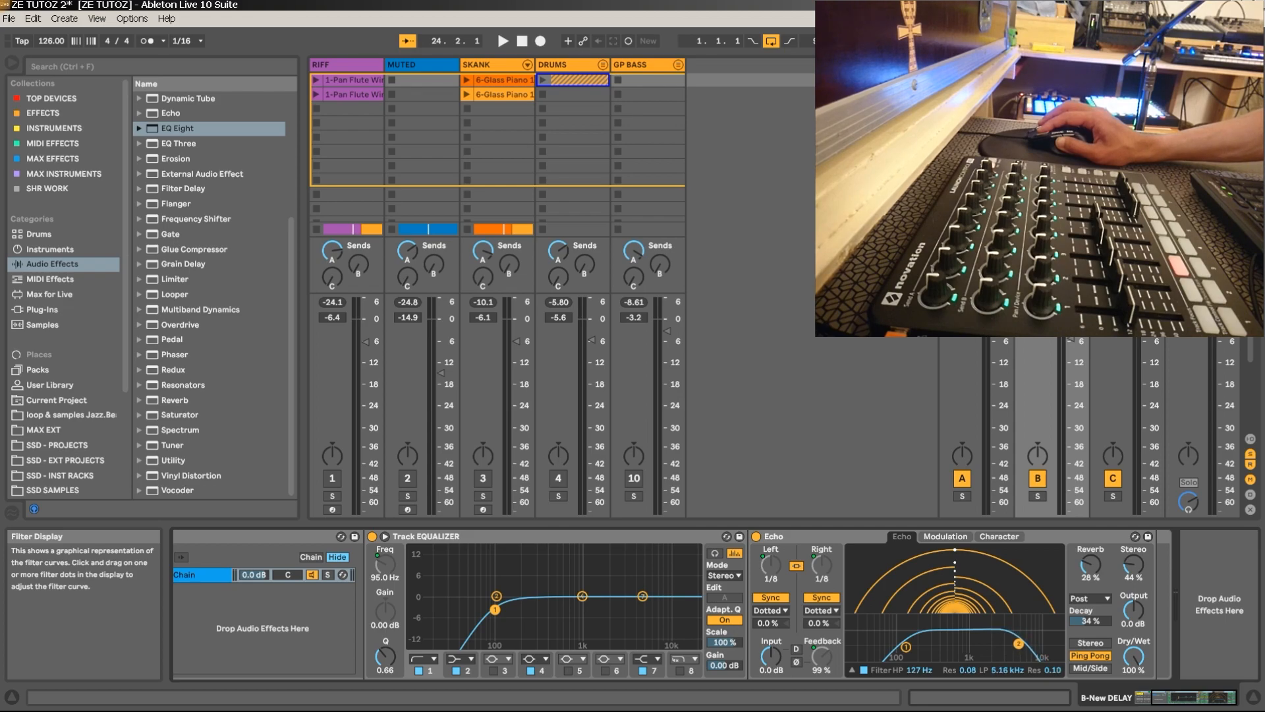
click(1185, 701)
drag(1186, 702, 1183, 702)
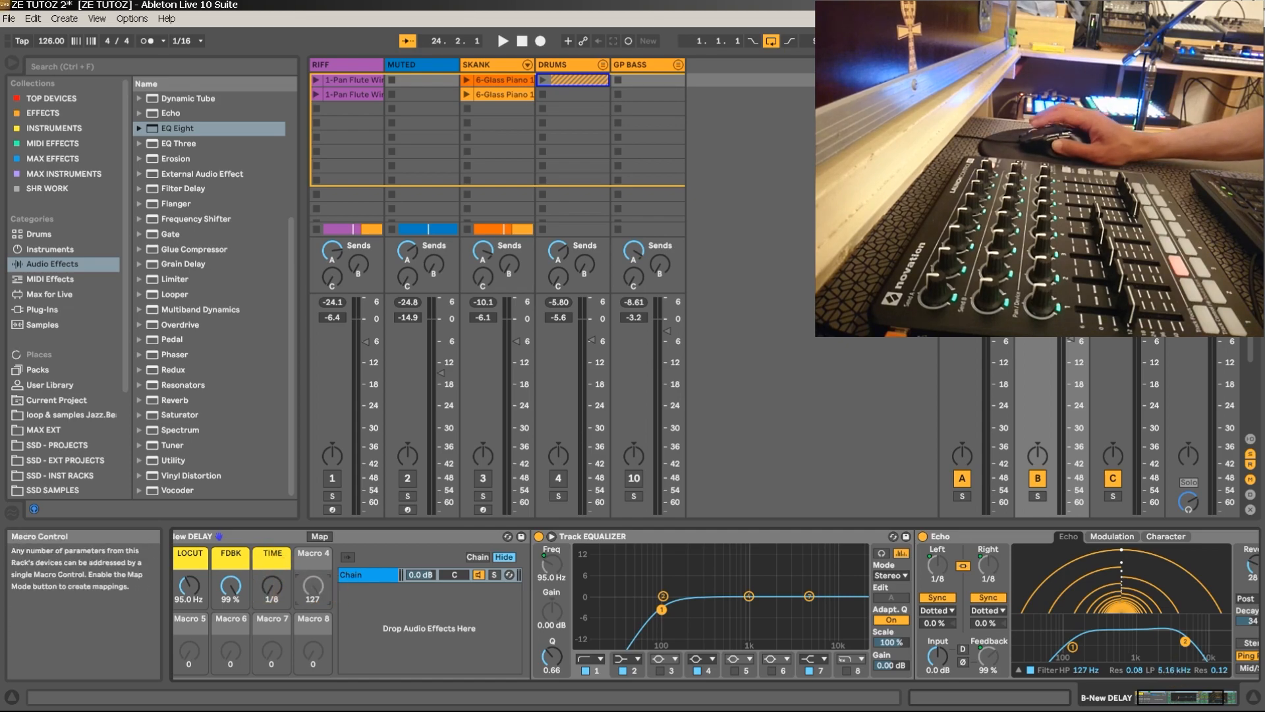
Map Echo's low-pass frequency to Macro 4 of the New DELAY rack, name the macro LP and colour it yellow.
right_click(1163, 669)
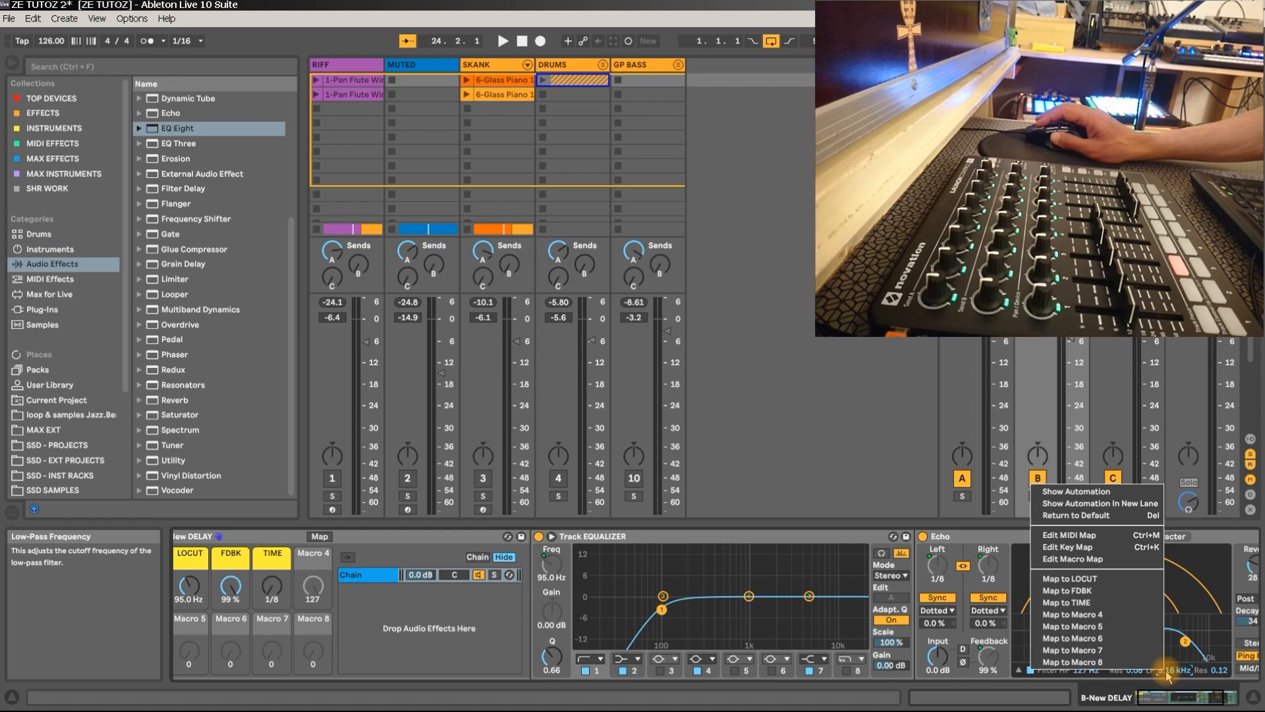
click(1121, 615)
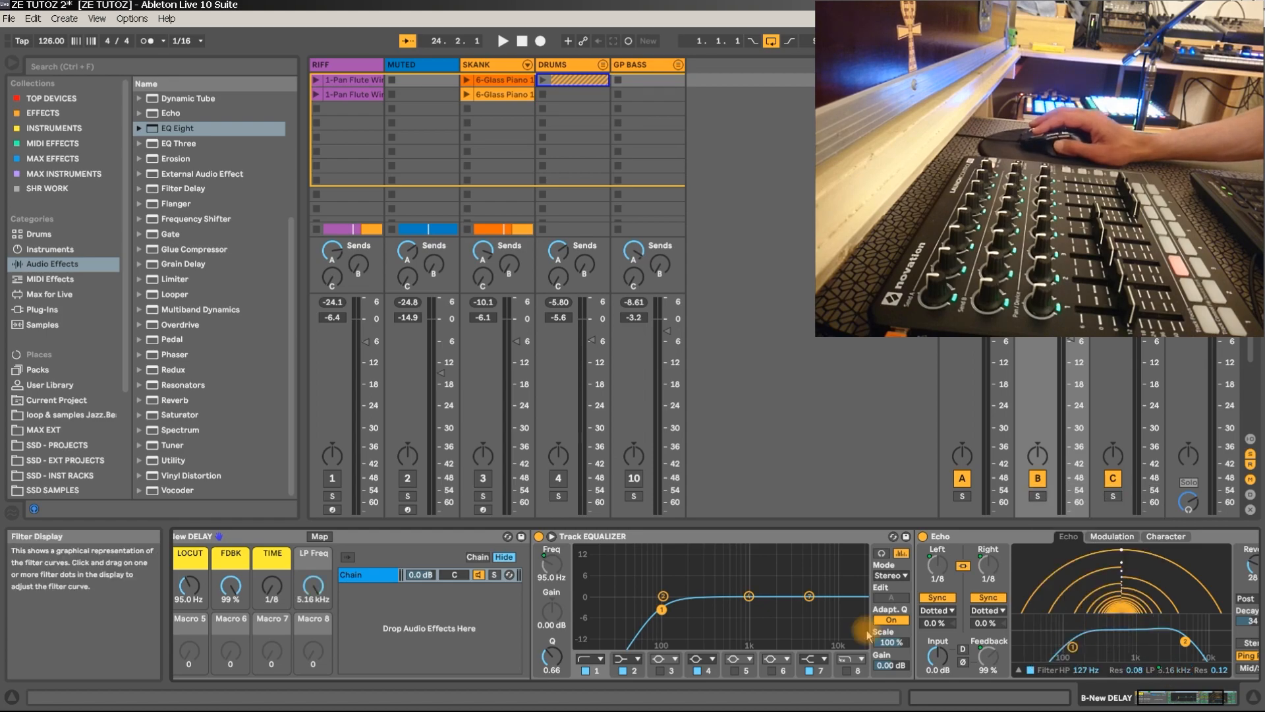
key(ctrl+r)
text(LP)
key(Return)
right_click(323, 557)
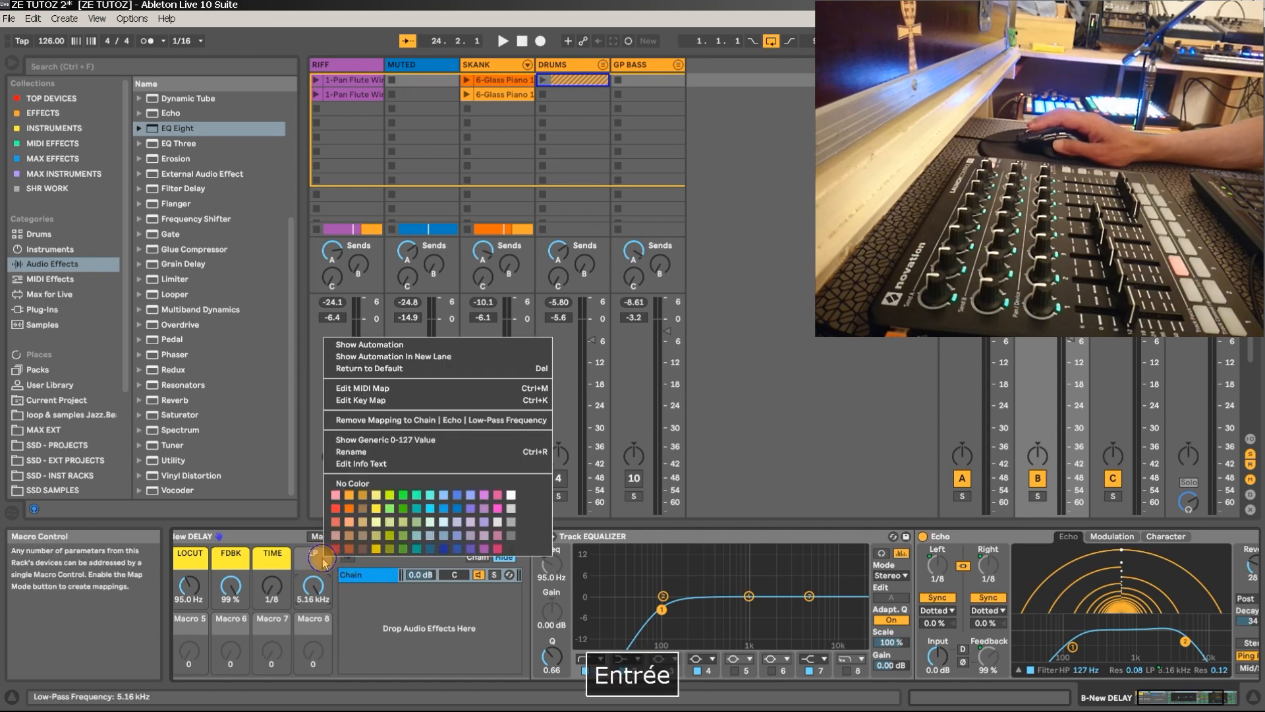
click(378, 506)
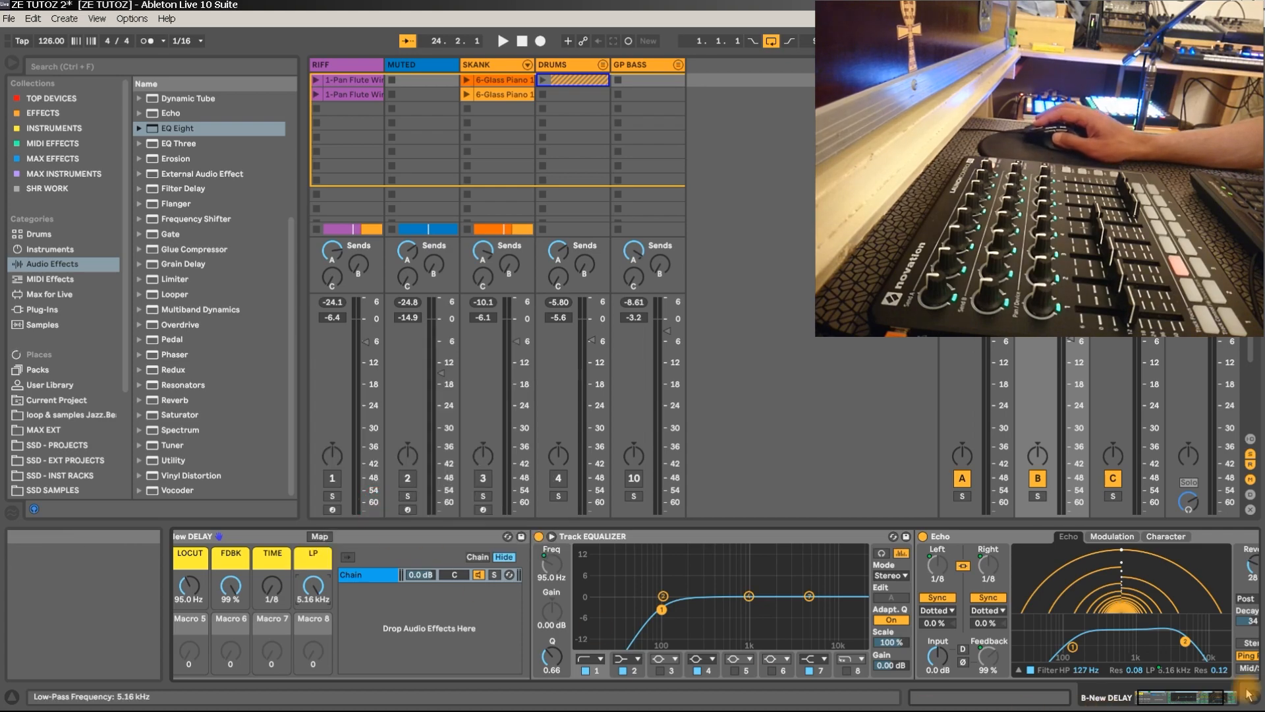
Hide the New DELAY rack's chain list and save the rack as preset New DELAY, replacing the existing one.
click(1165, 704)
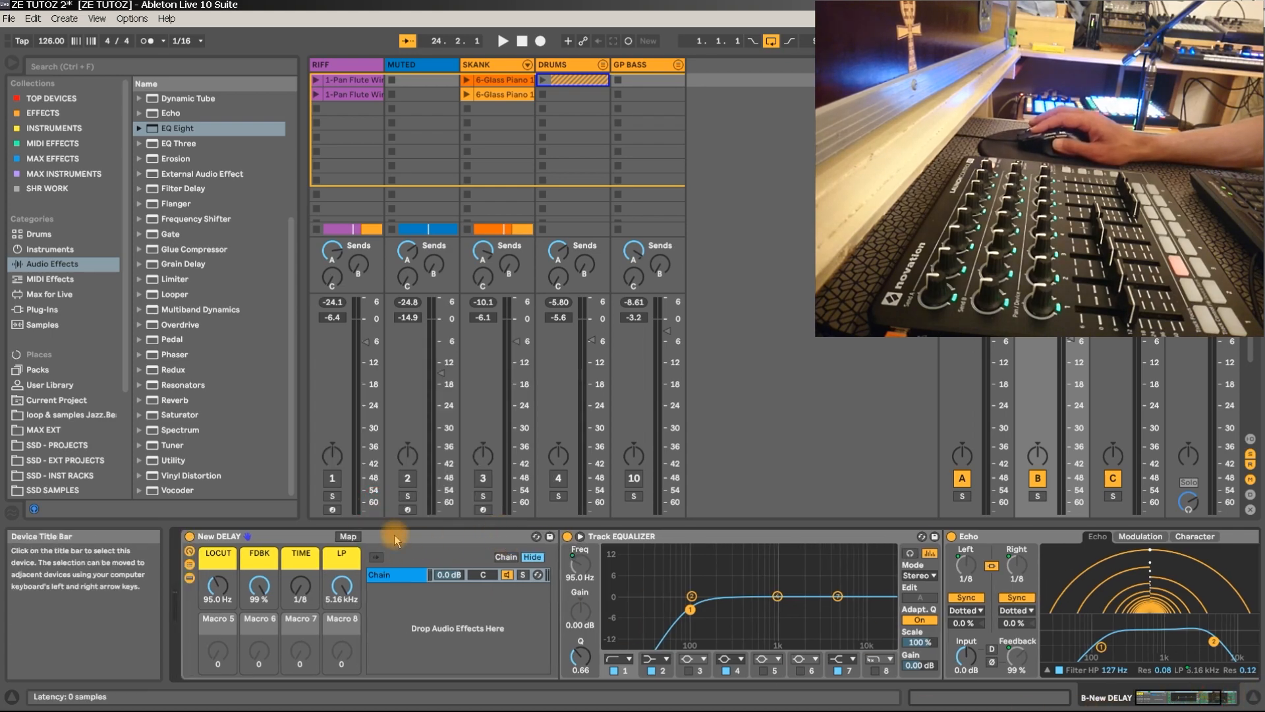
click(190, 558)
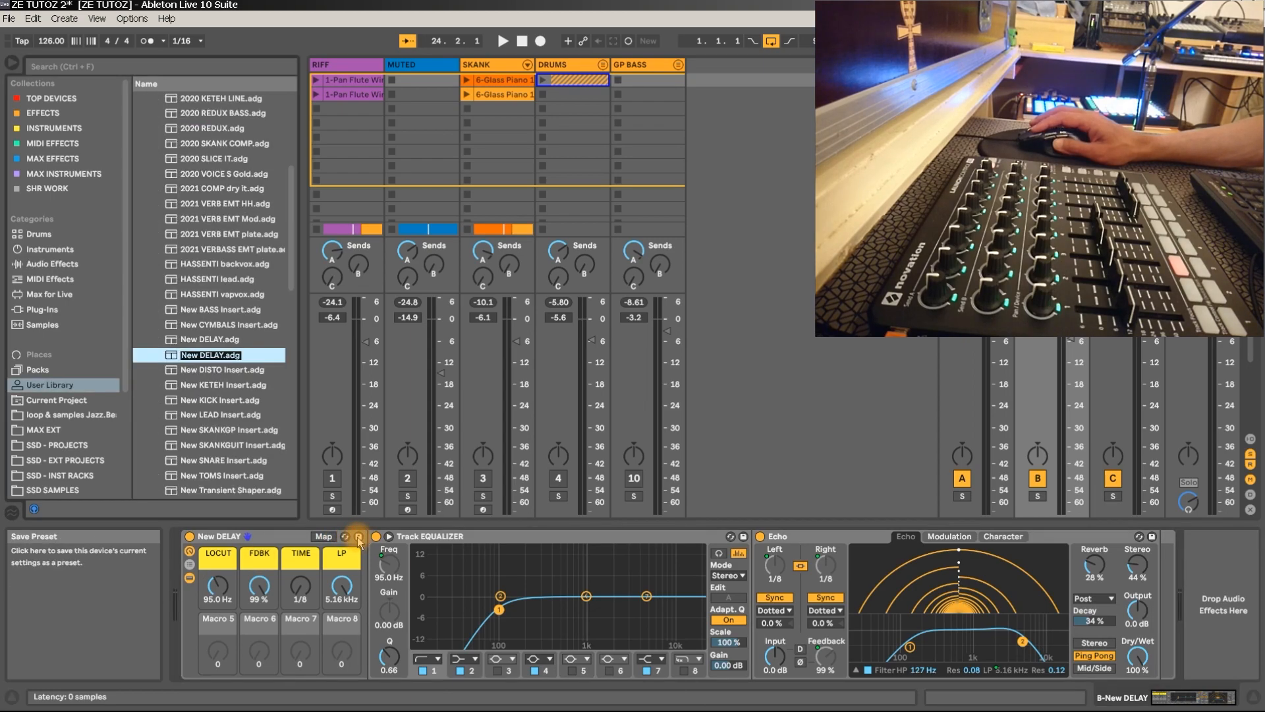
key(Return)
click(709, 418)
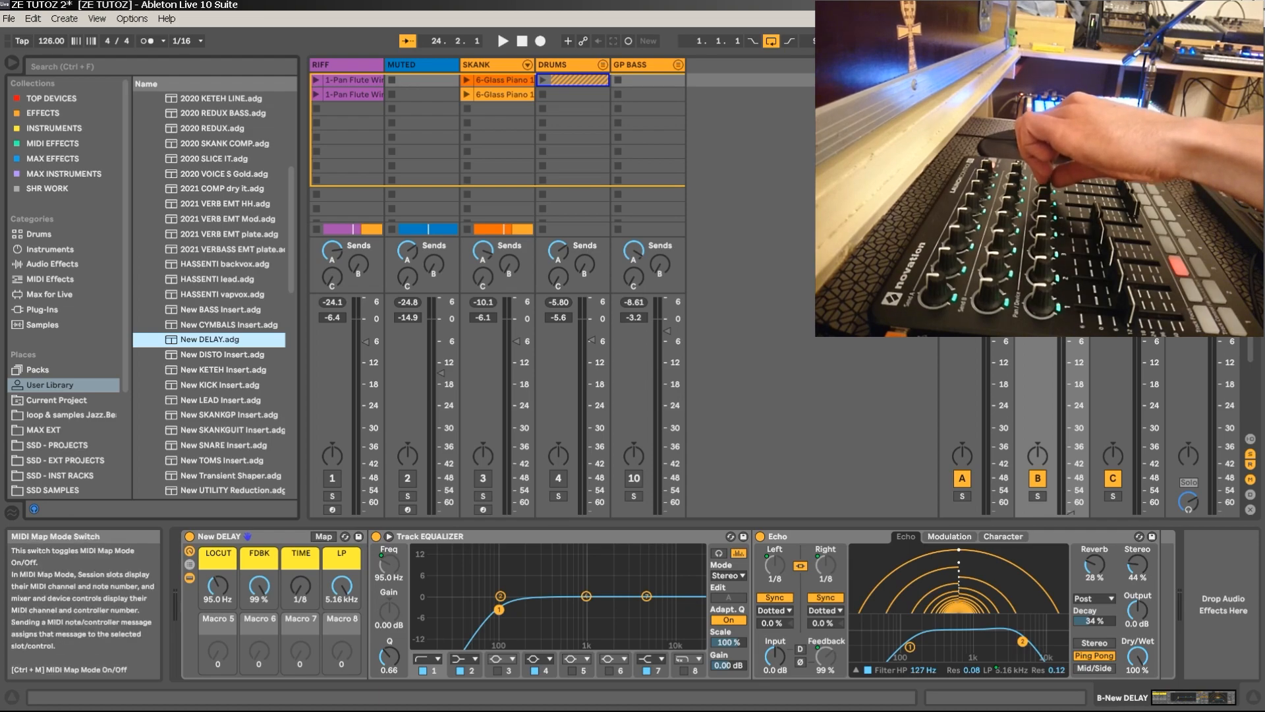
Map the New DELAY macros TIME, FDBK and LP to channel 9 CC 55, 35 and 19, and leave MIDI mapping.
click(1179, 41)
click(301, 591)
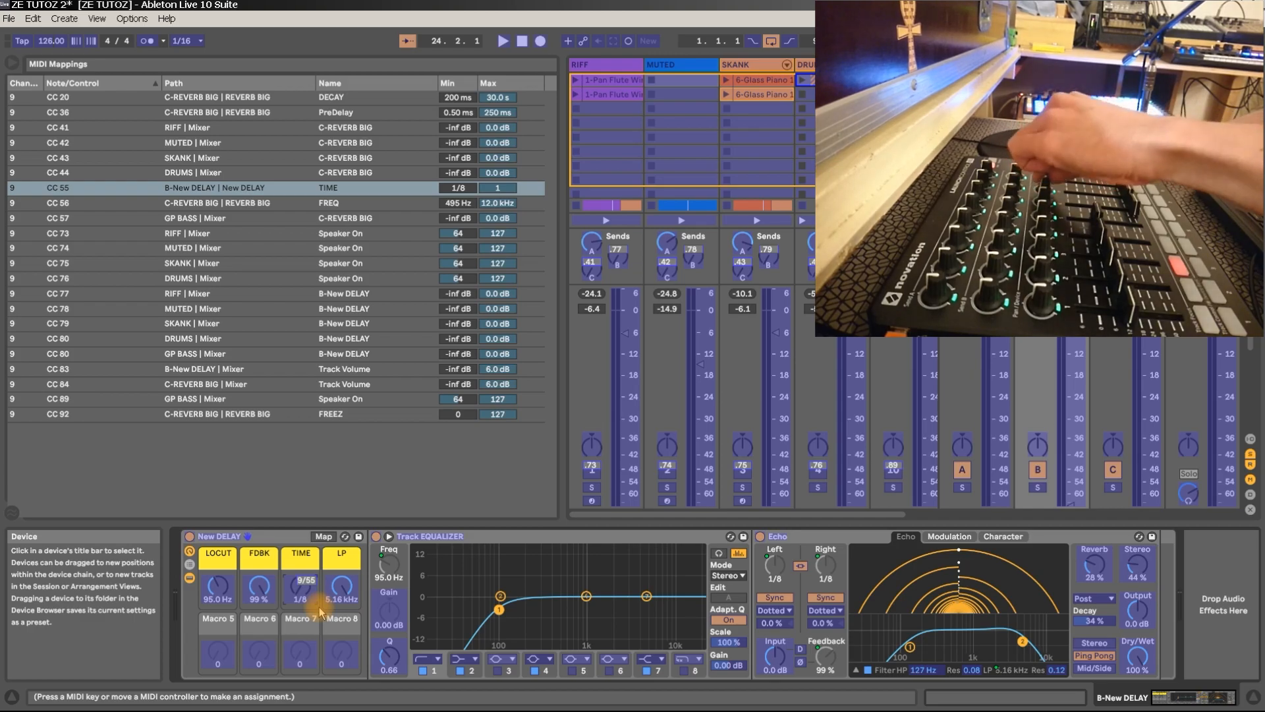
click(262, 597)
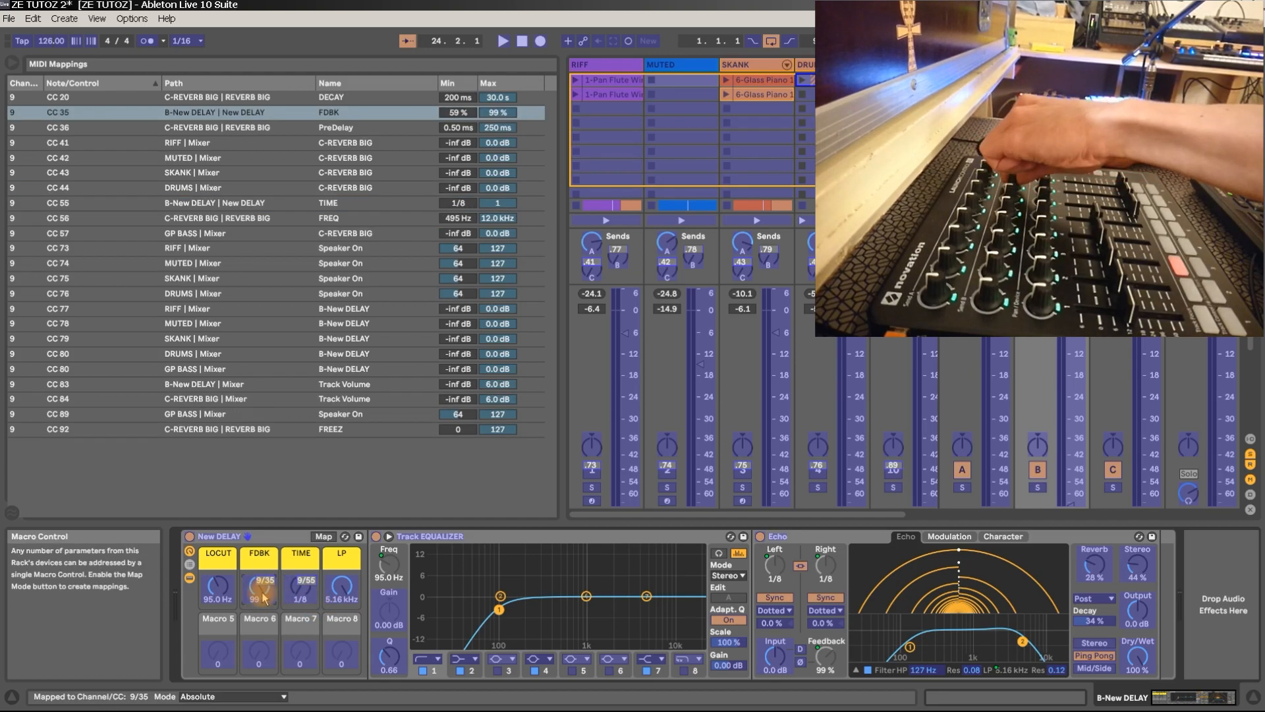
click(345, 590)
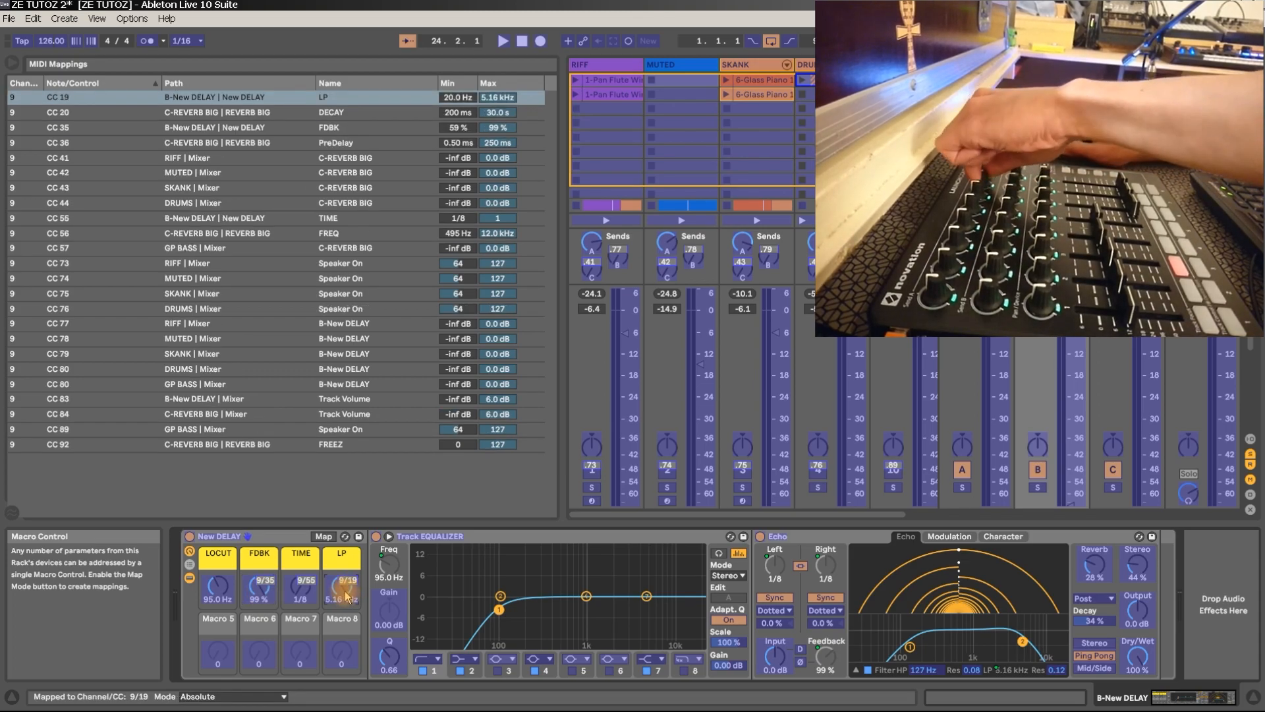
key(ctrl+m)
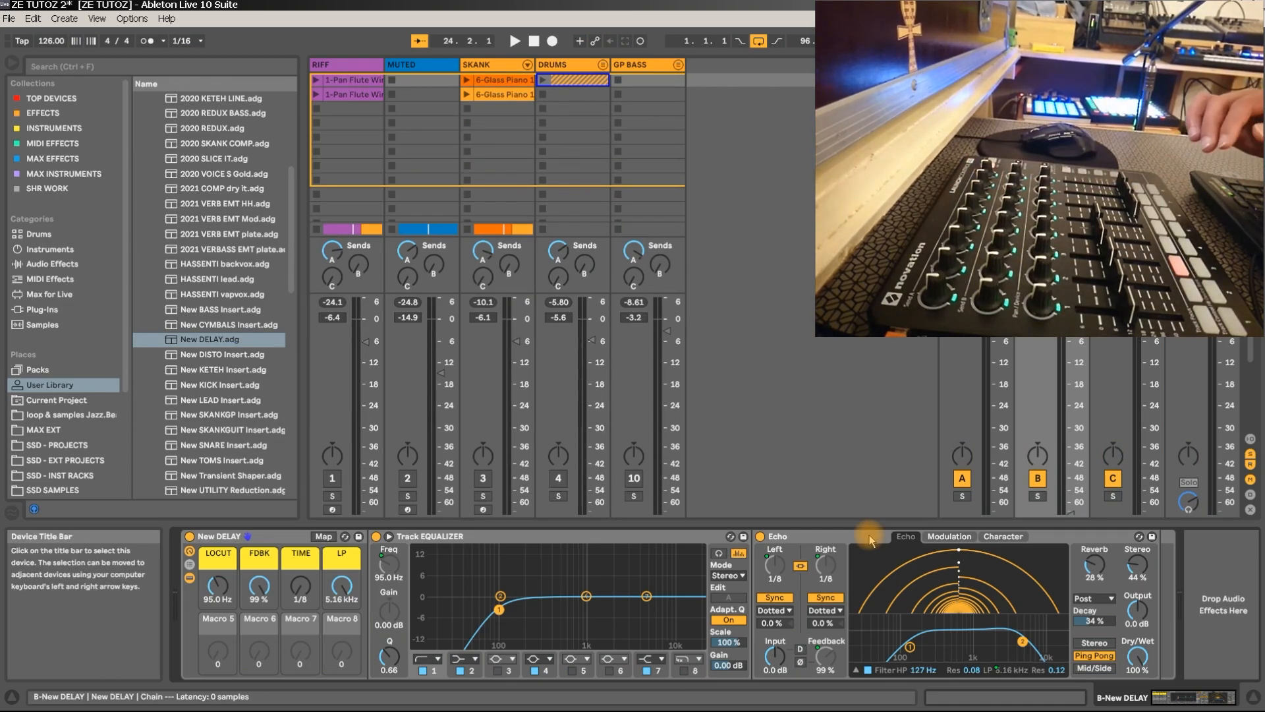
Start playback and set the LOCUT IN macro of the REVERB BIG rack on return C to 222 Hz.
key(space)
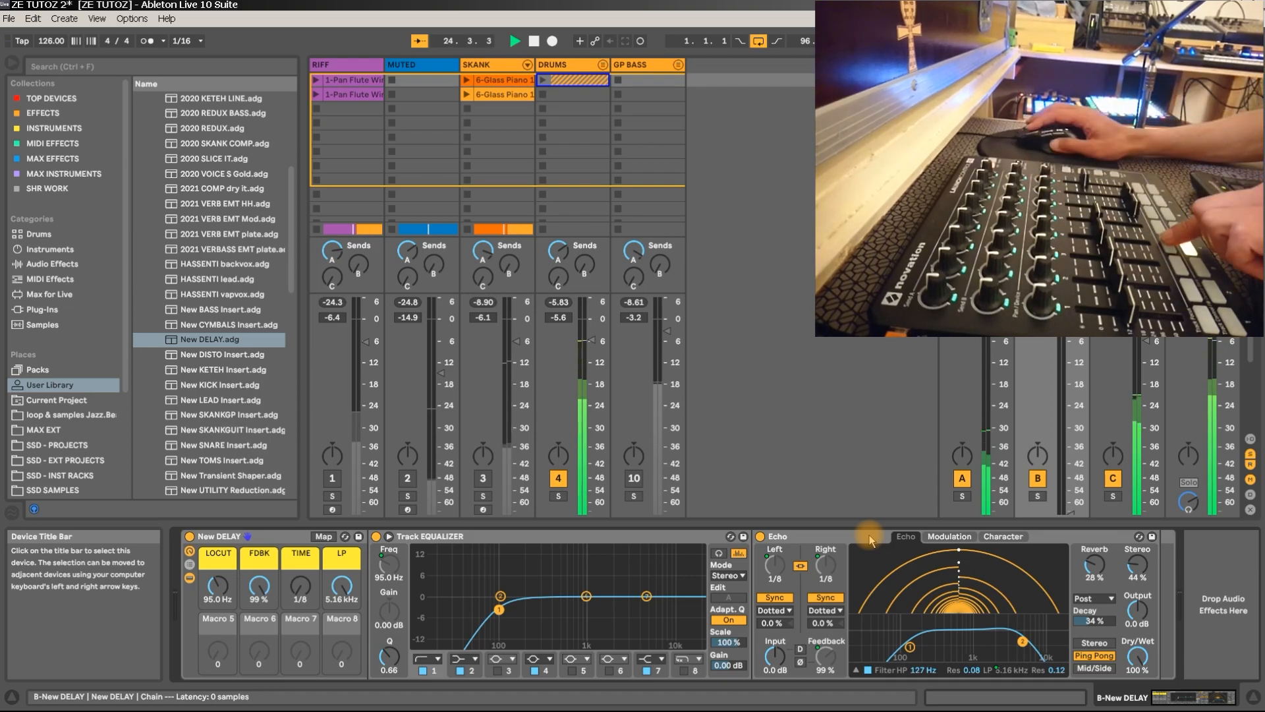
click(1126, 64)
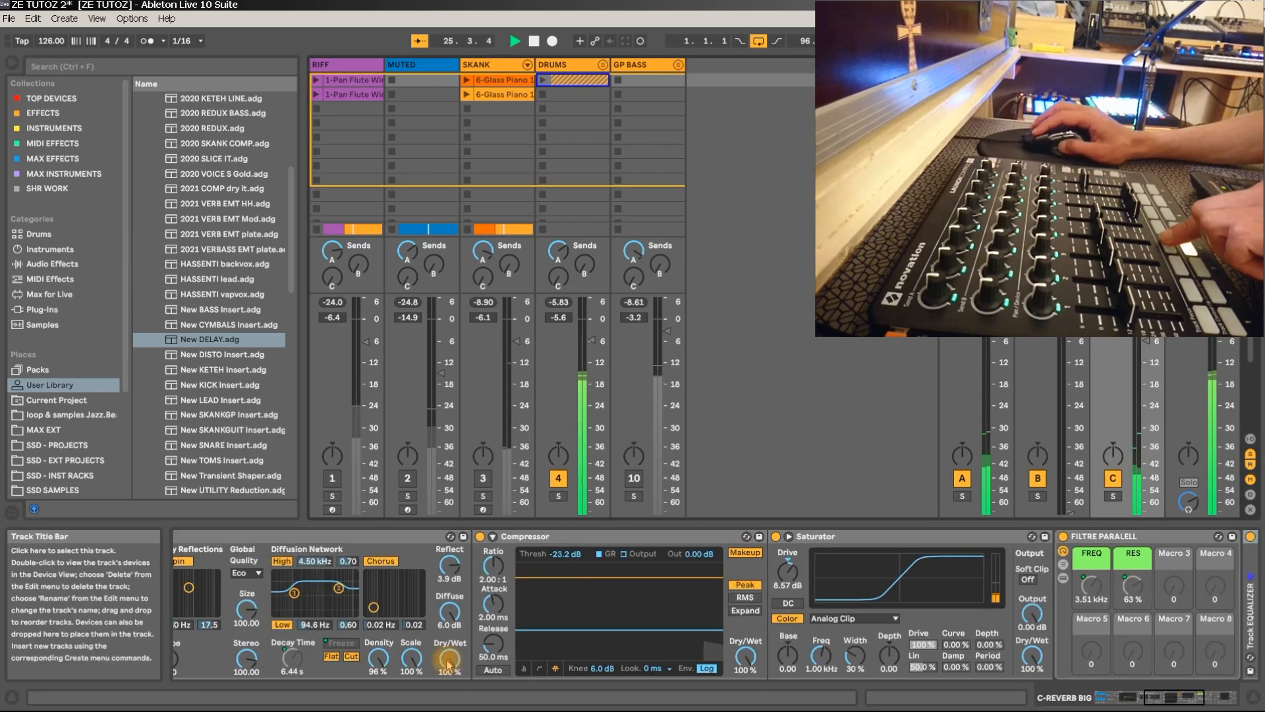
drag(1170, 697, 1119, 697)
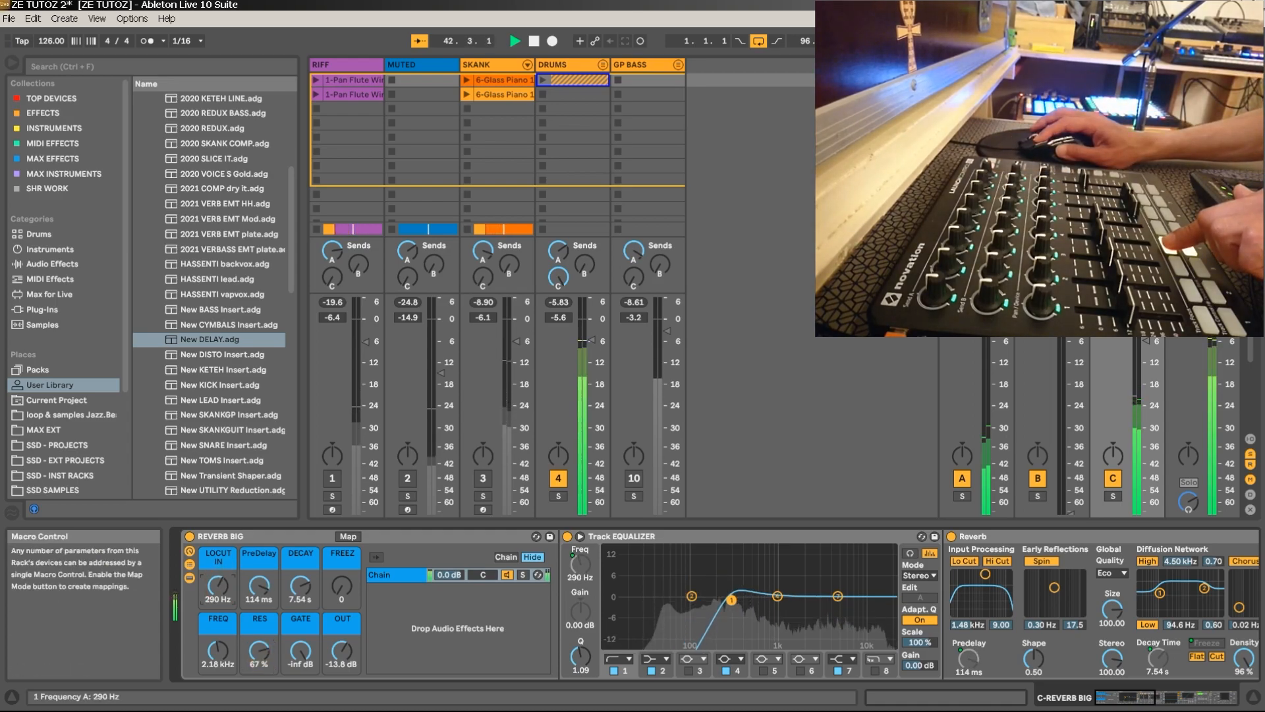
drag(223, 589, 223, 601)
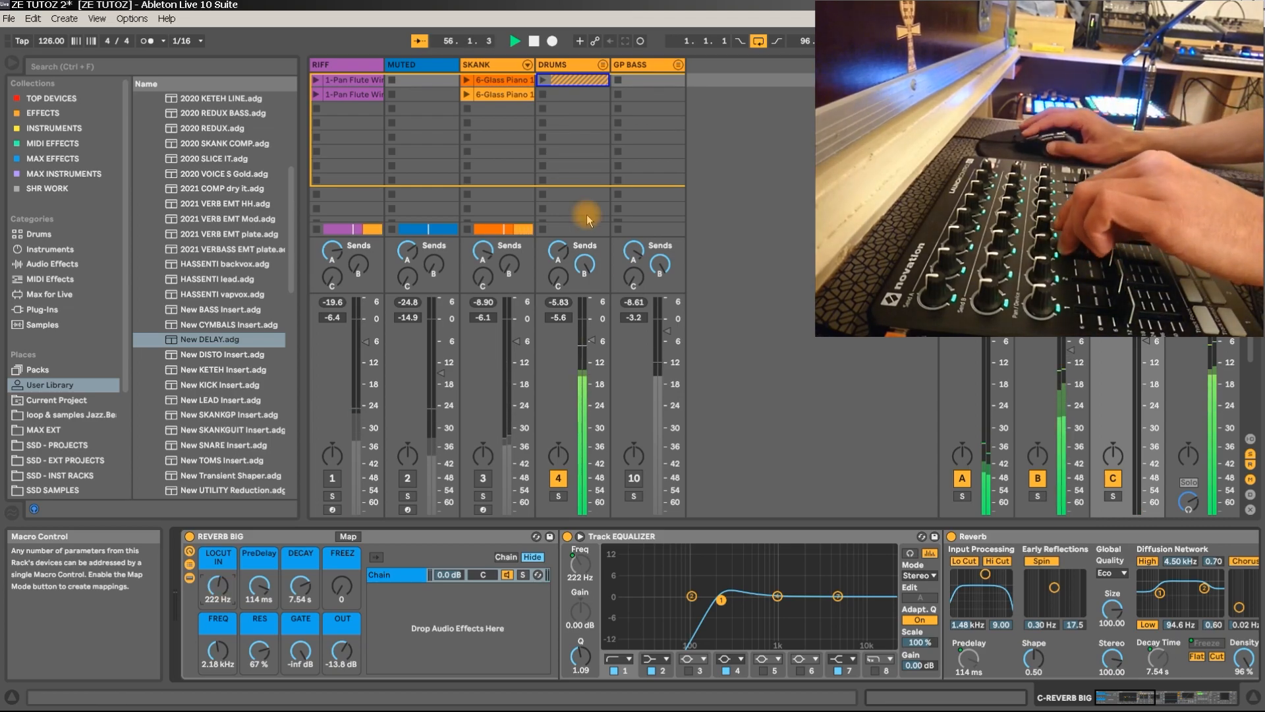
Map the GP BASS track's send to New DELAY to channel 9 CC 81 and leave MIDI mapping.
key(ctrl+m)
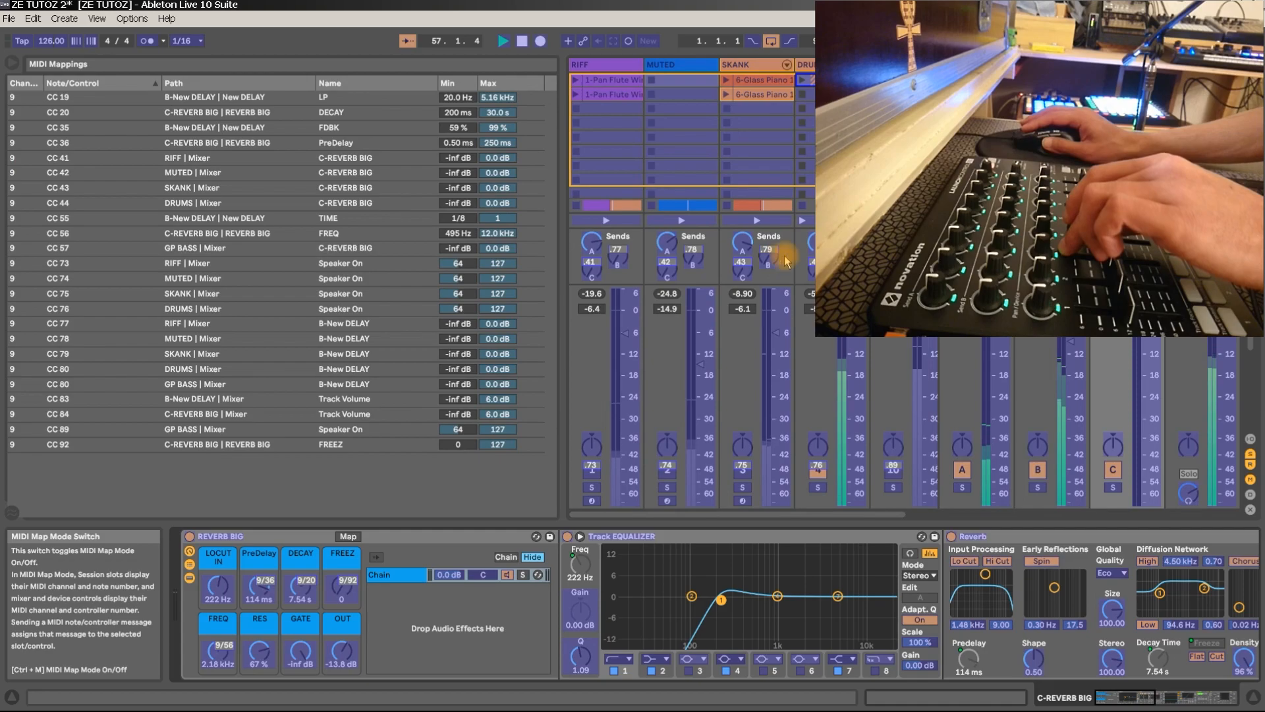
drag(895, 514, 1004, 508)
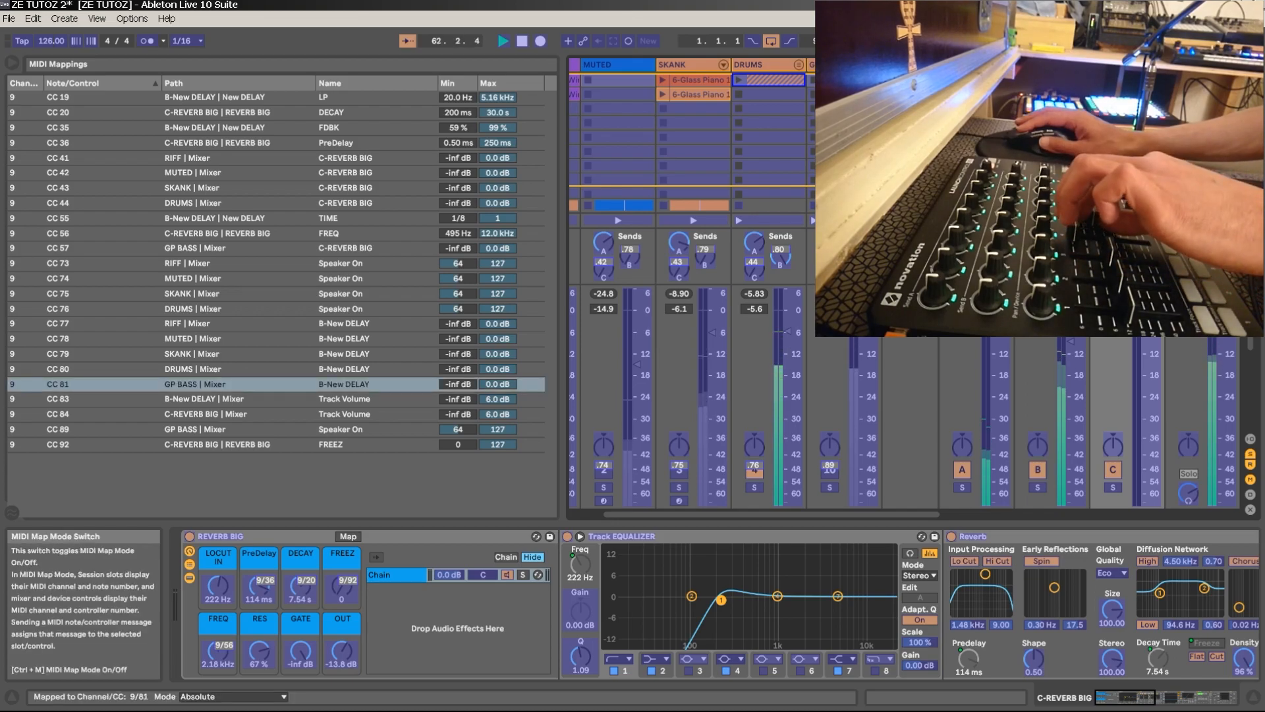
key(ctrl+m)
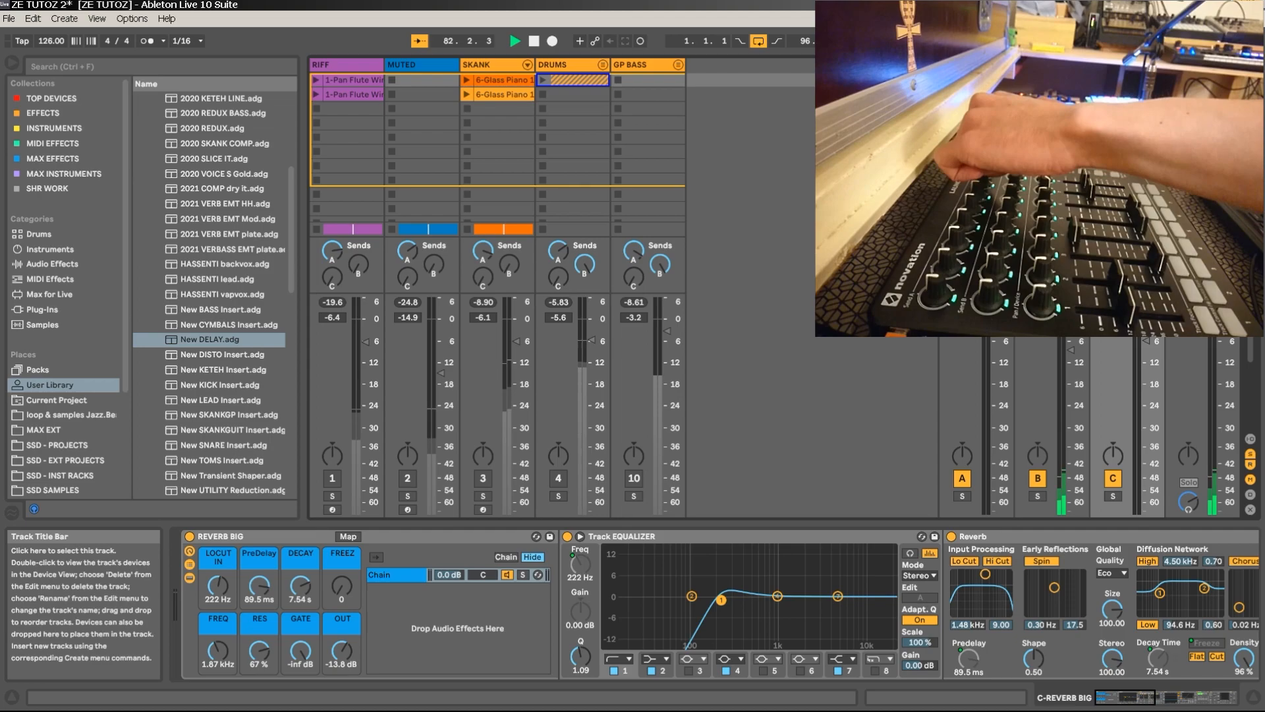
On return B, raise the resonance of Echo's low-pass filter to 0.19.
click(1048, 64)
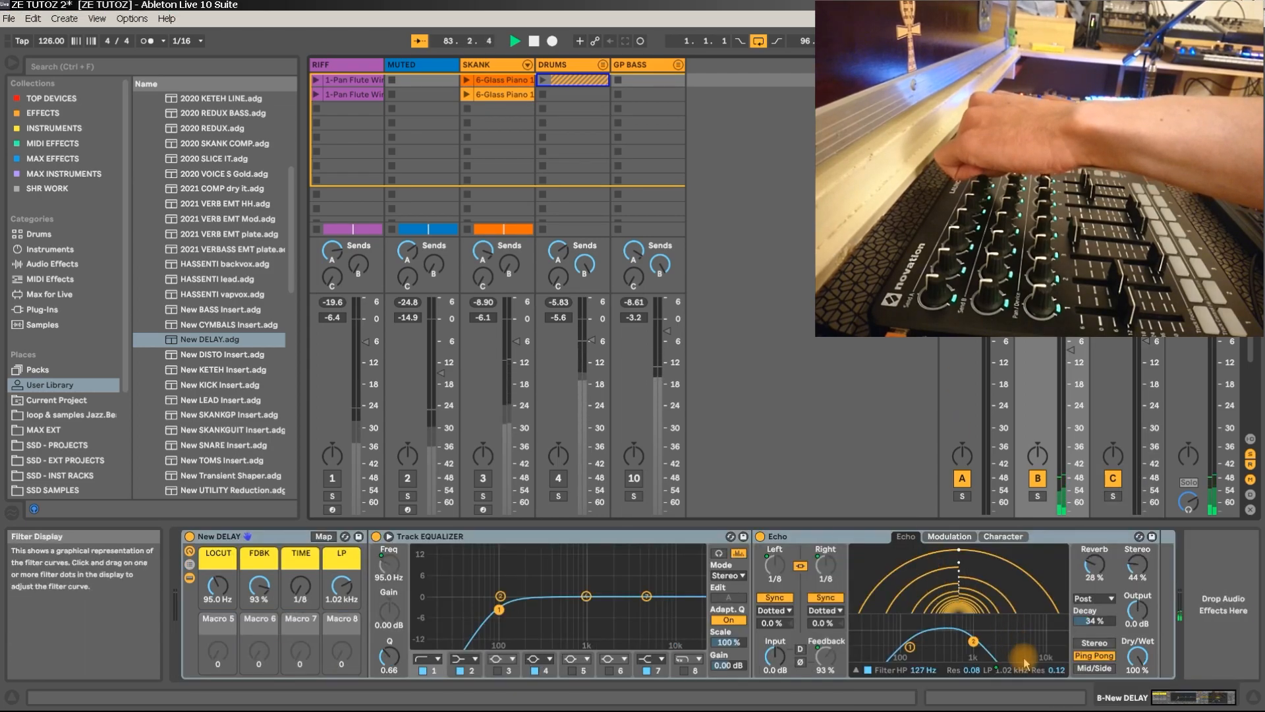
drag(974, 641, 973, 635)
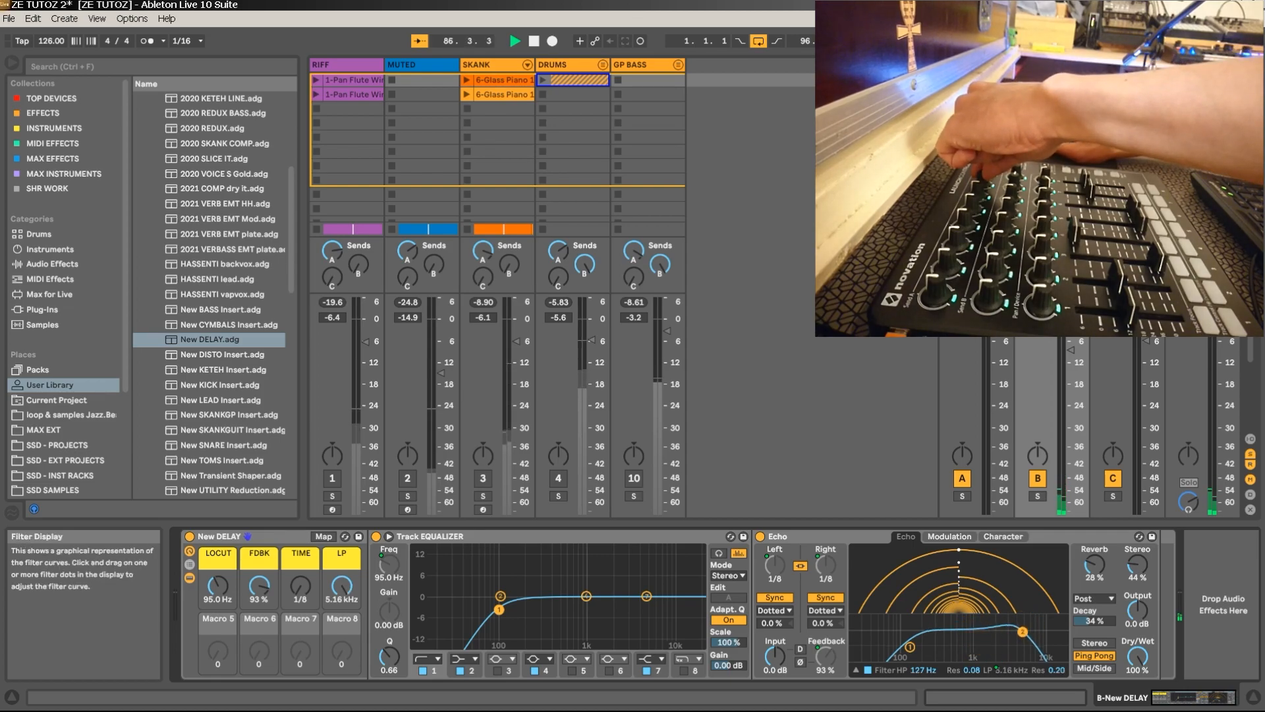
drag(1022, 631, 1023, 632)
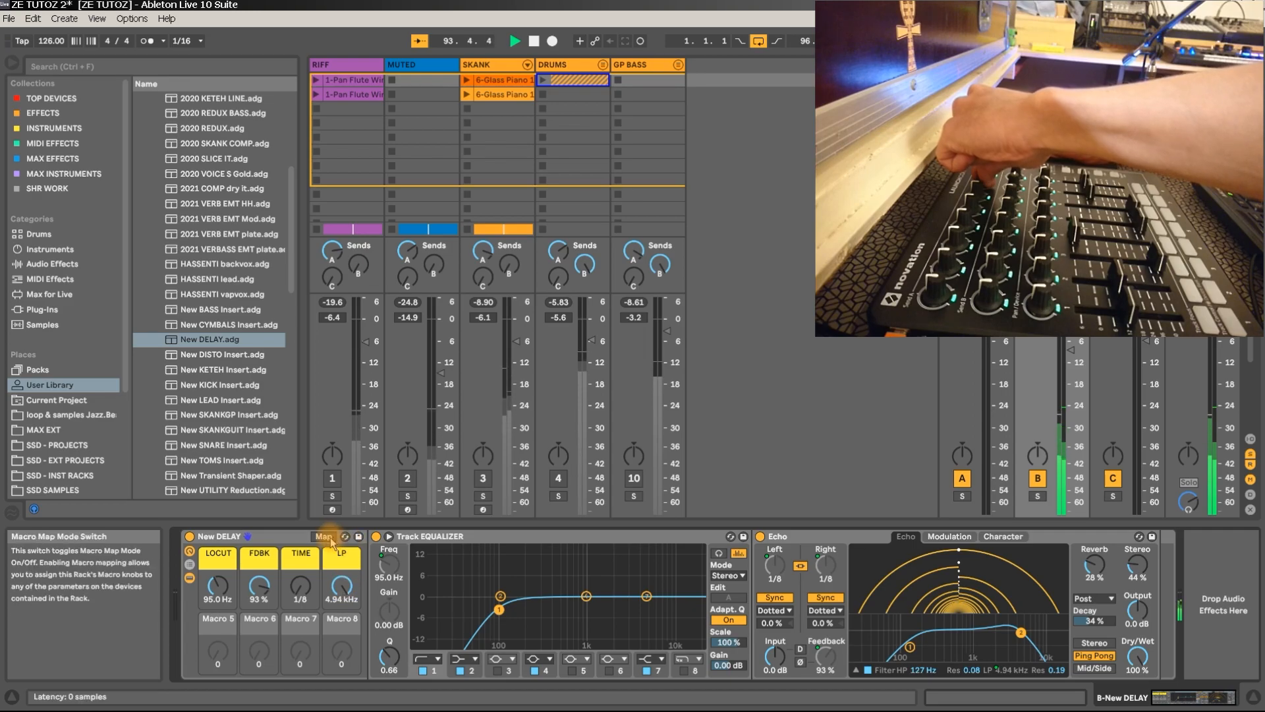
Set the maximum of the New DELAY rack's LP macro to 20 kHz and leave macro mapping.
click(325, 536)
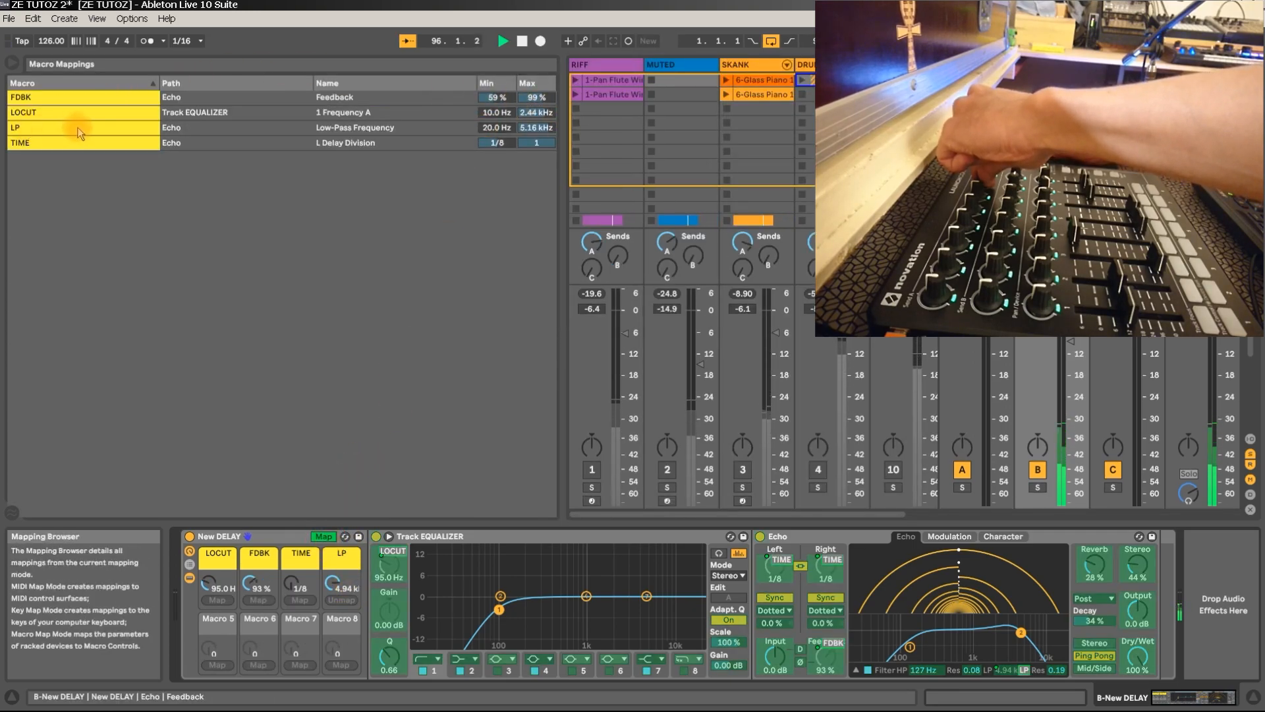
drag(536, 129, 537, 89)
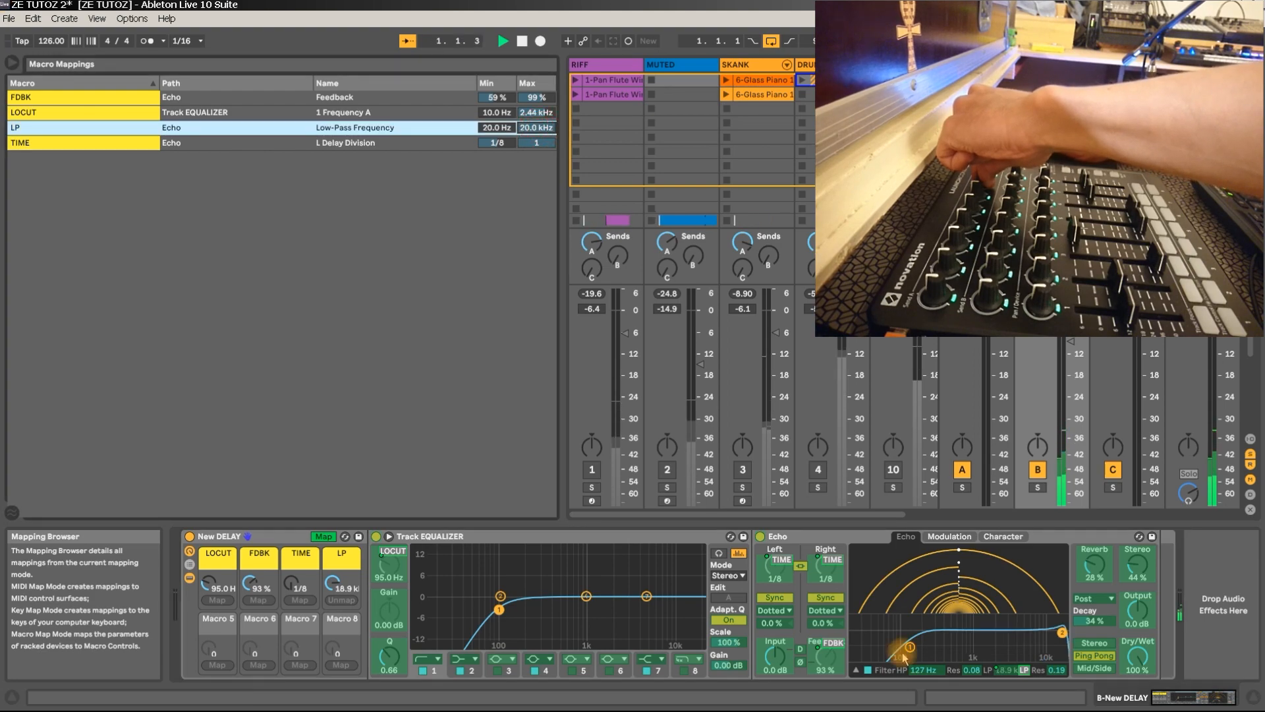
click(322, 537)
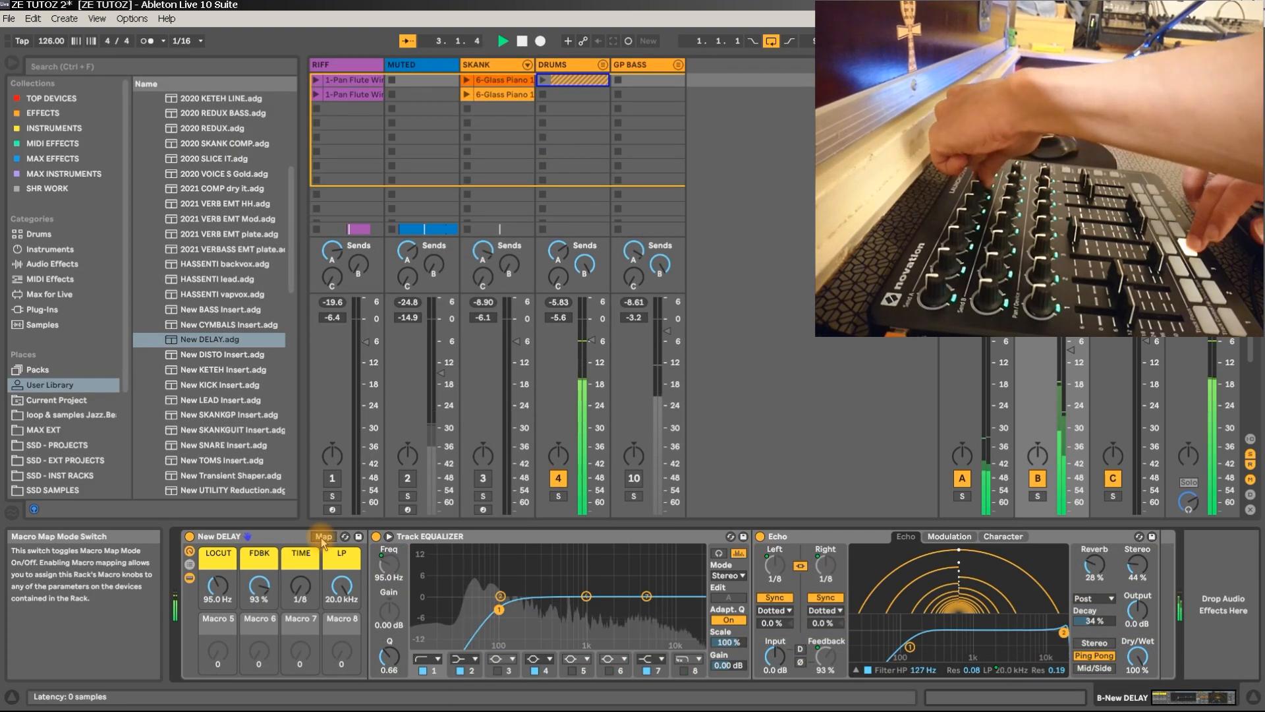
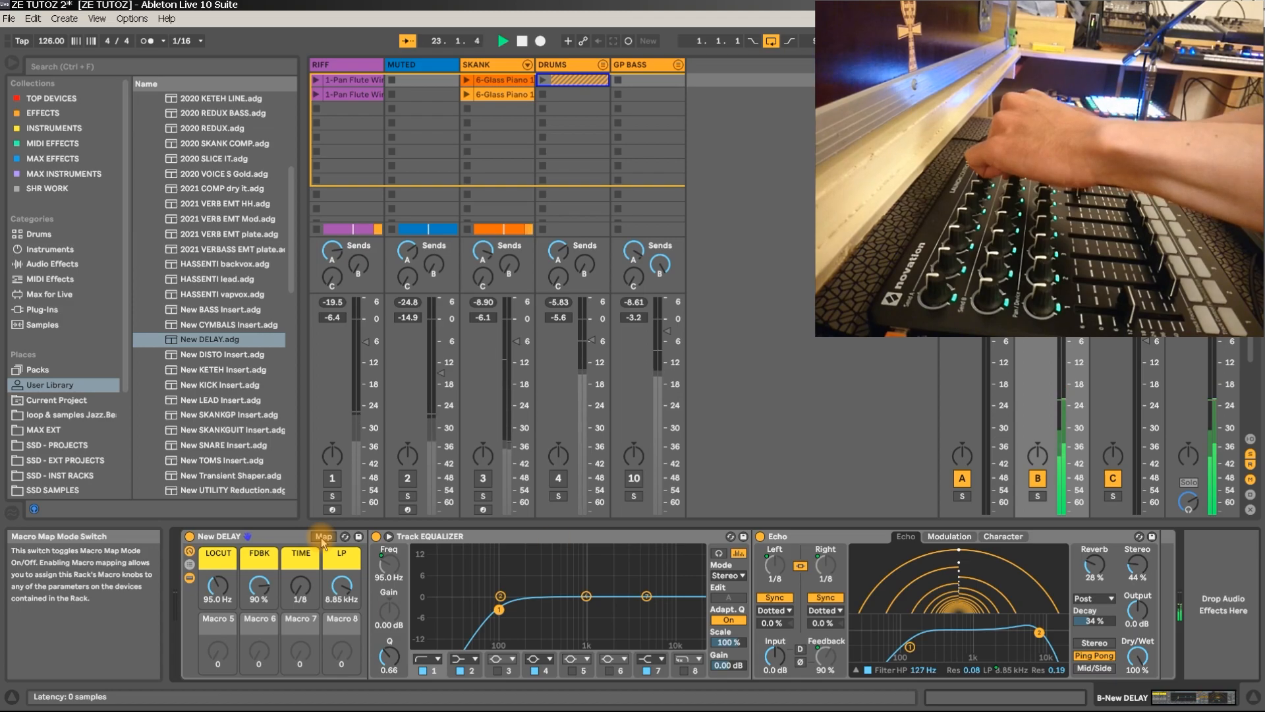
Lower Echo's low-pass resonance to 0.14 and set the minimum of the FDBK macro to 9 %.
click(1039, 632)
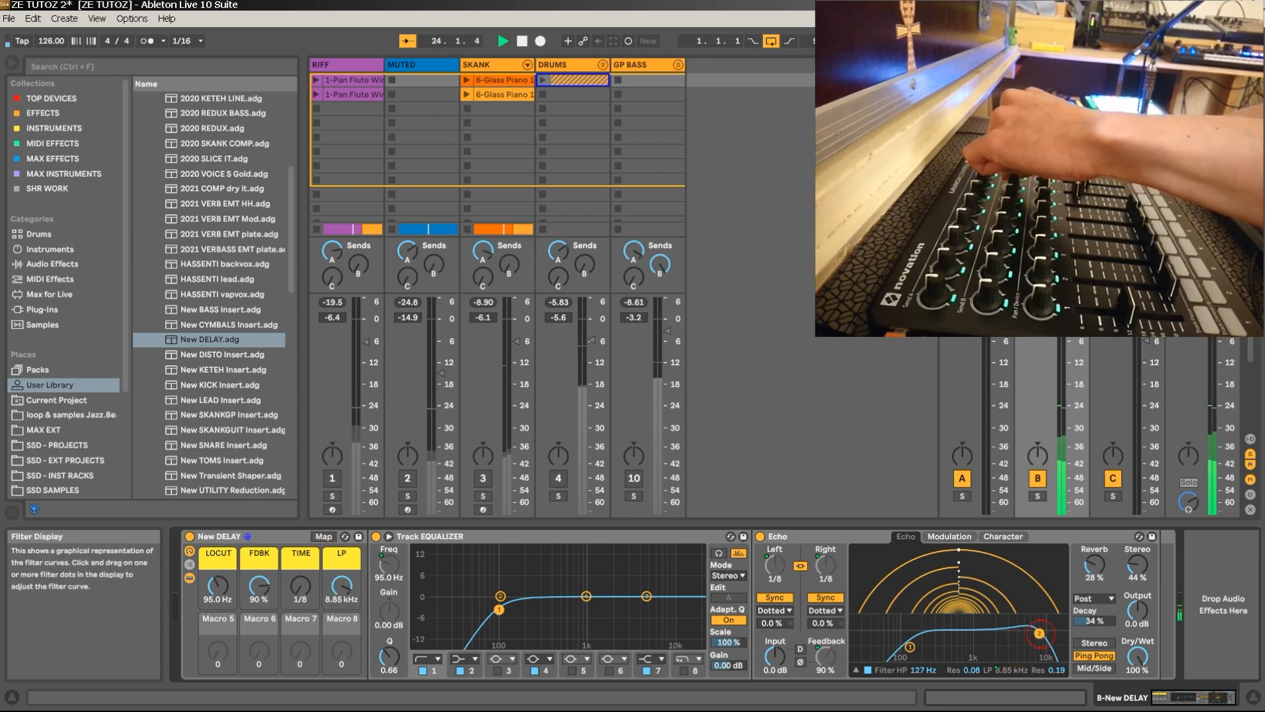
click(1040, 639)
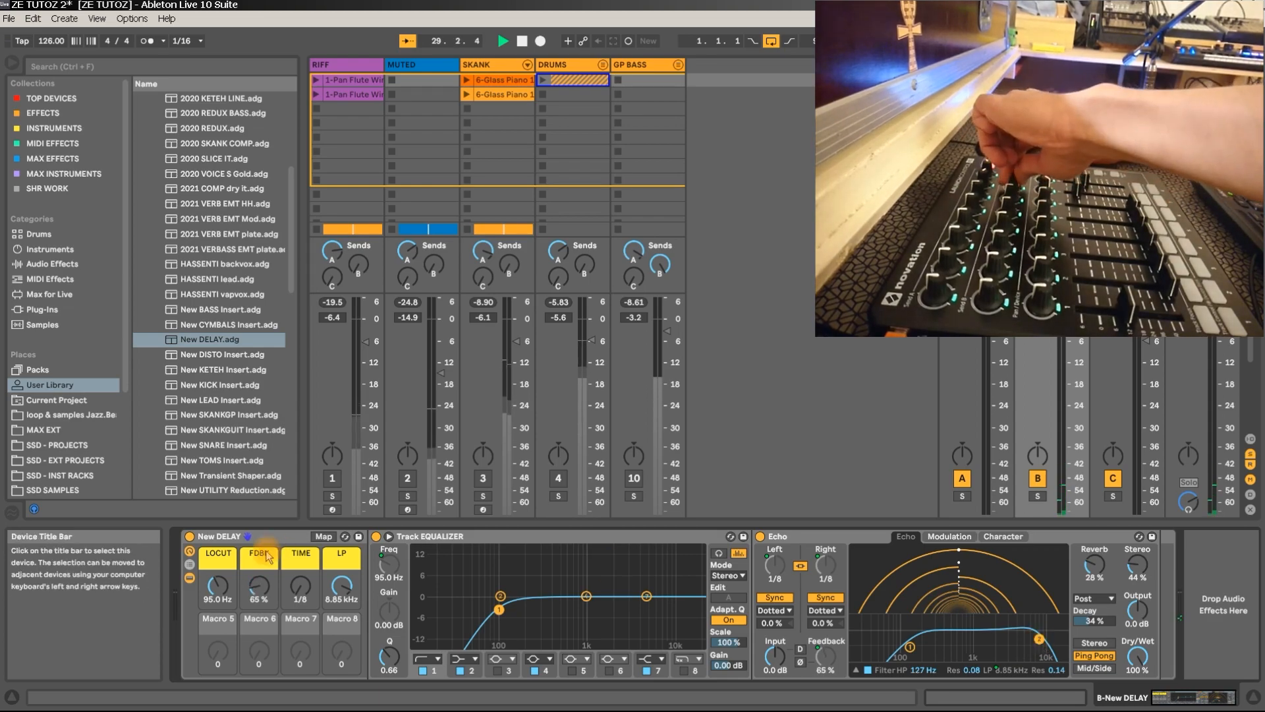
click(324, 535)
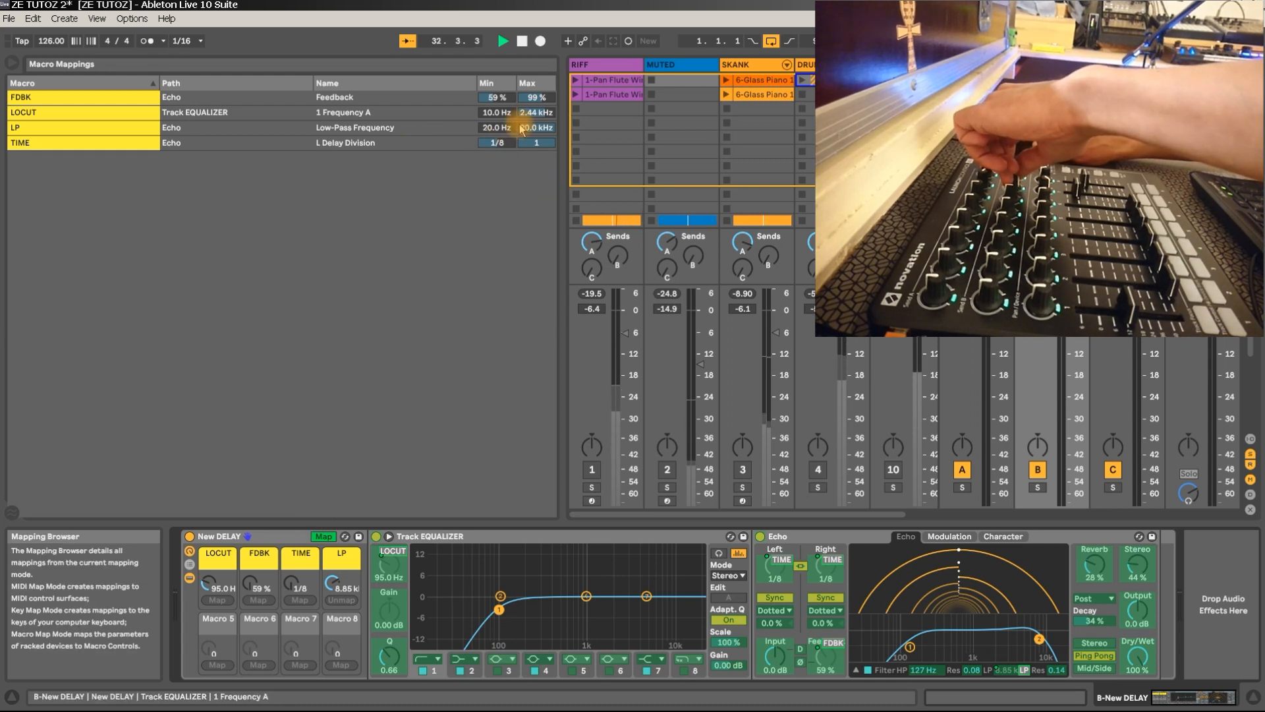
drag(497, 97, 496, 151)
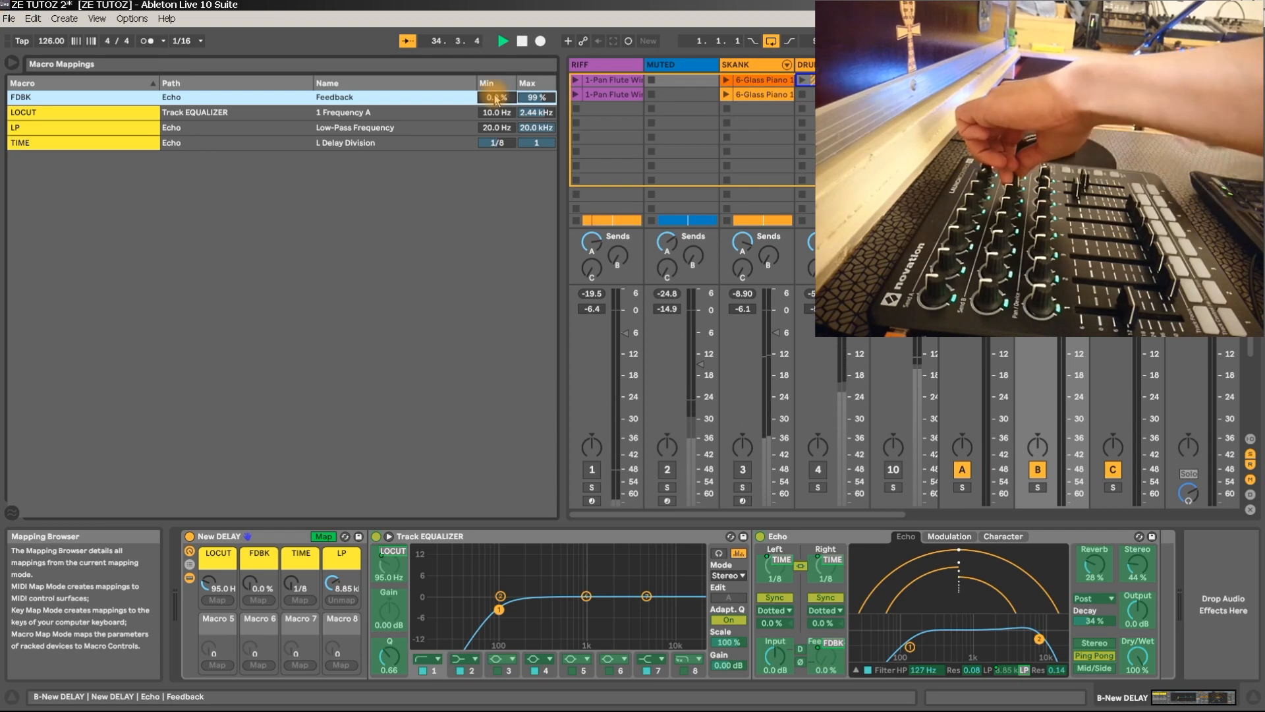
text(9)
key(Return)
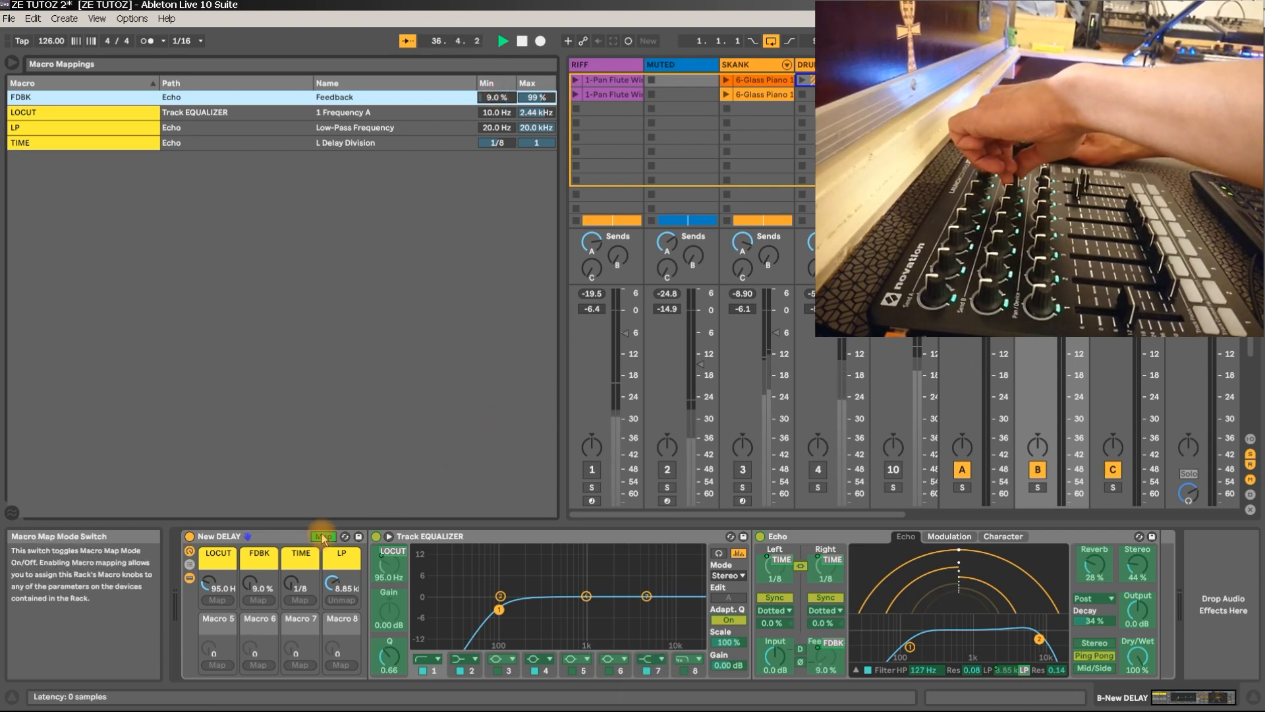
click(323, 536)
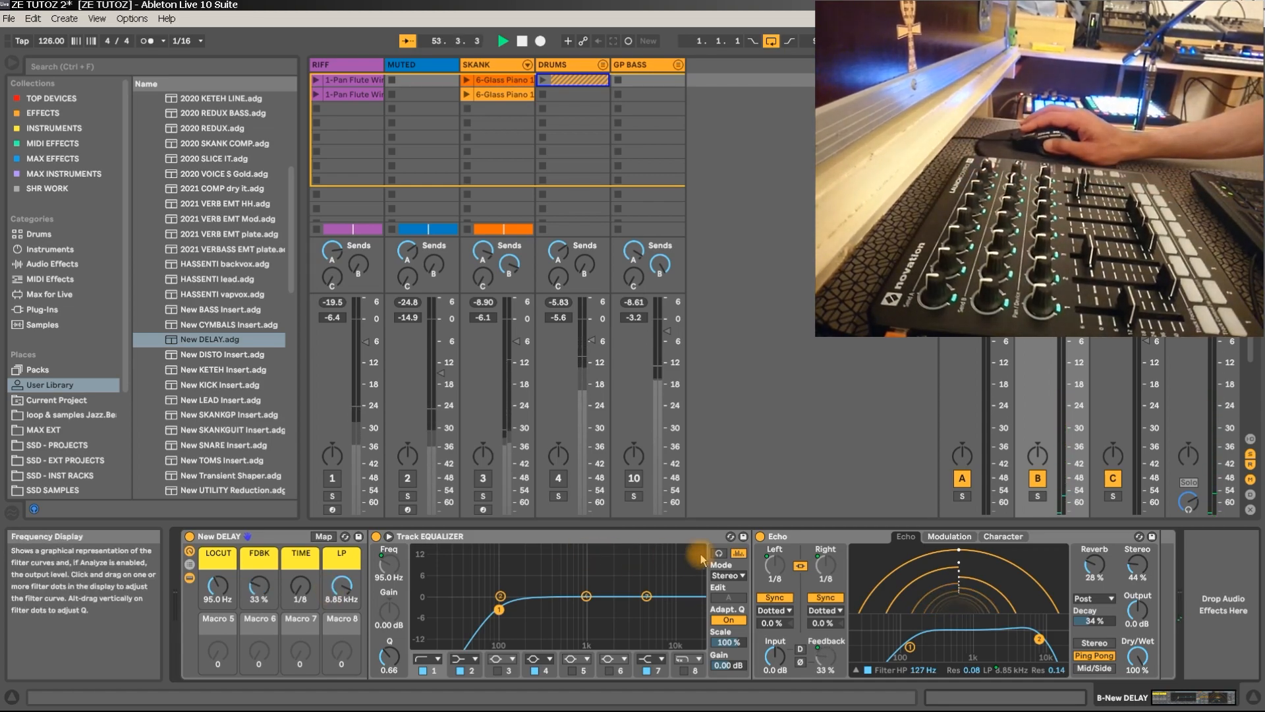
Unmap Echo's left delay division from the TIME macro and switch the delay from Sync to Time mode.
right_click(780, 570)
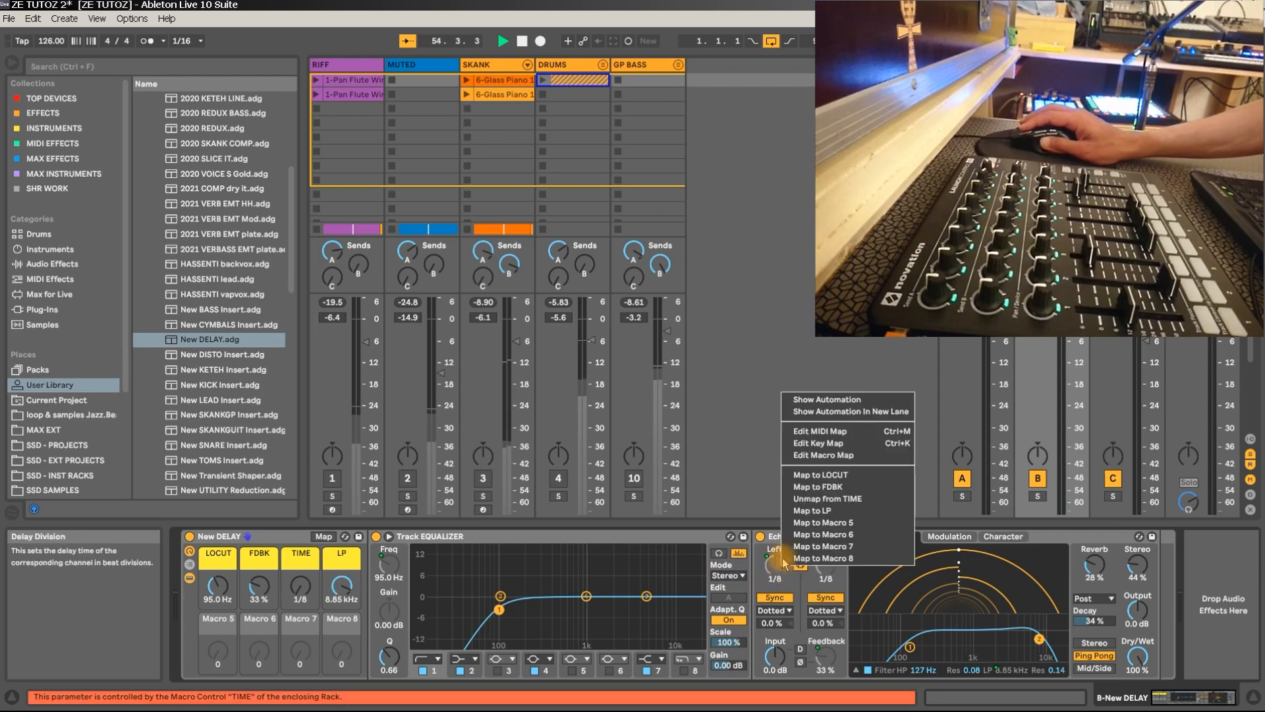
click(825, 500)
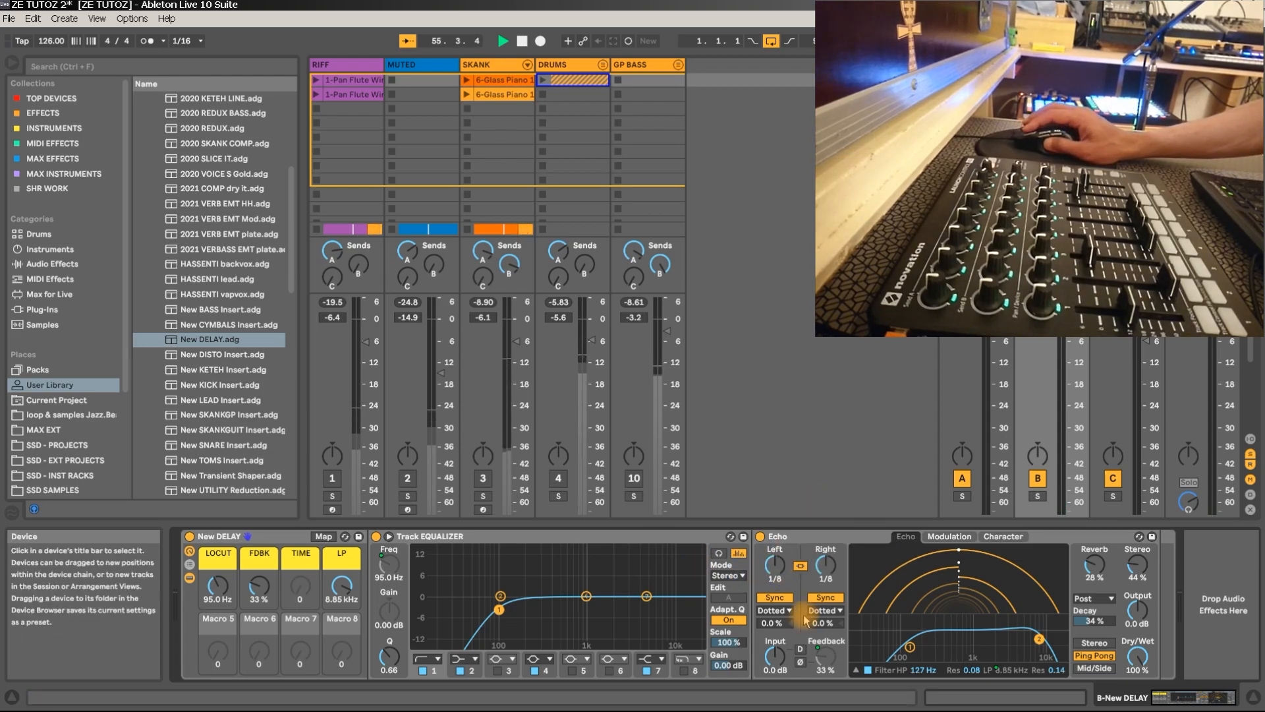
click(782, 599)
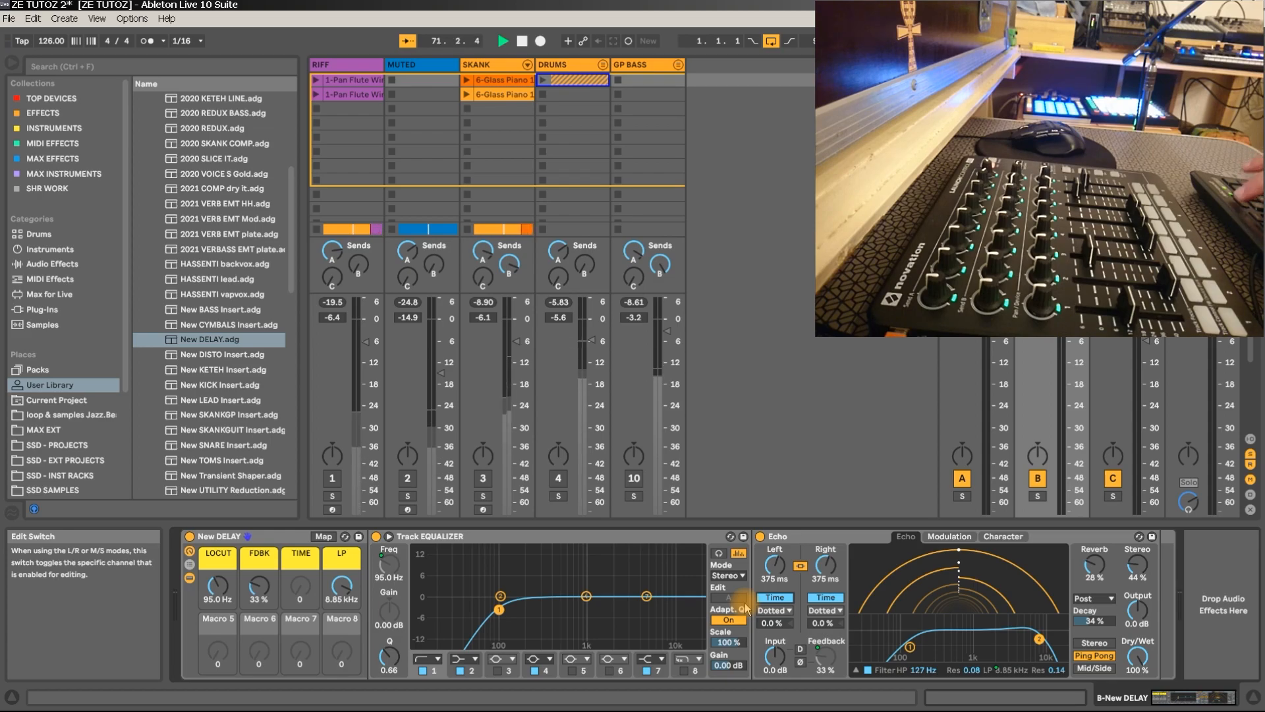
Calculate 60000 / 126 multiplied by 2 in the system calculator, then close it.
key(XF86Calculator)
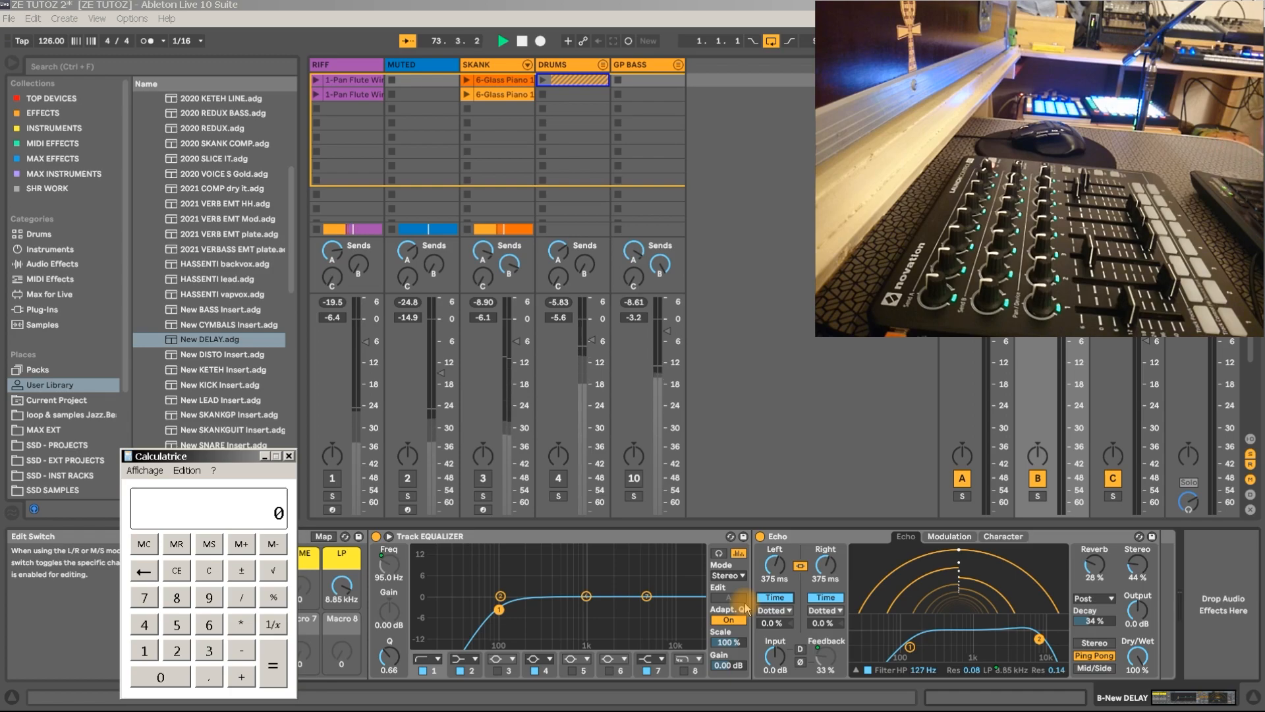
key(6)
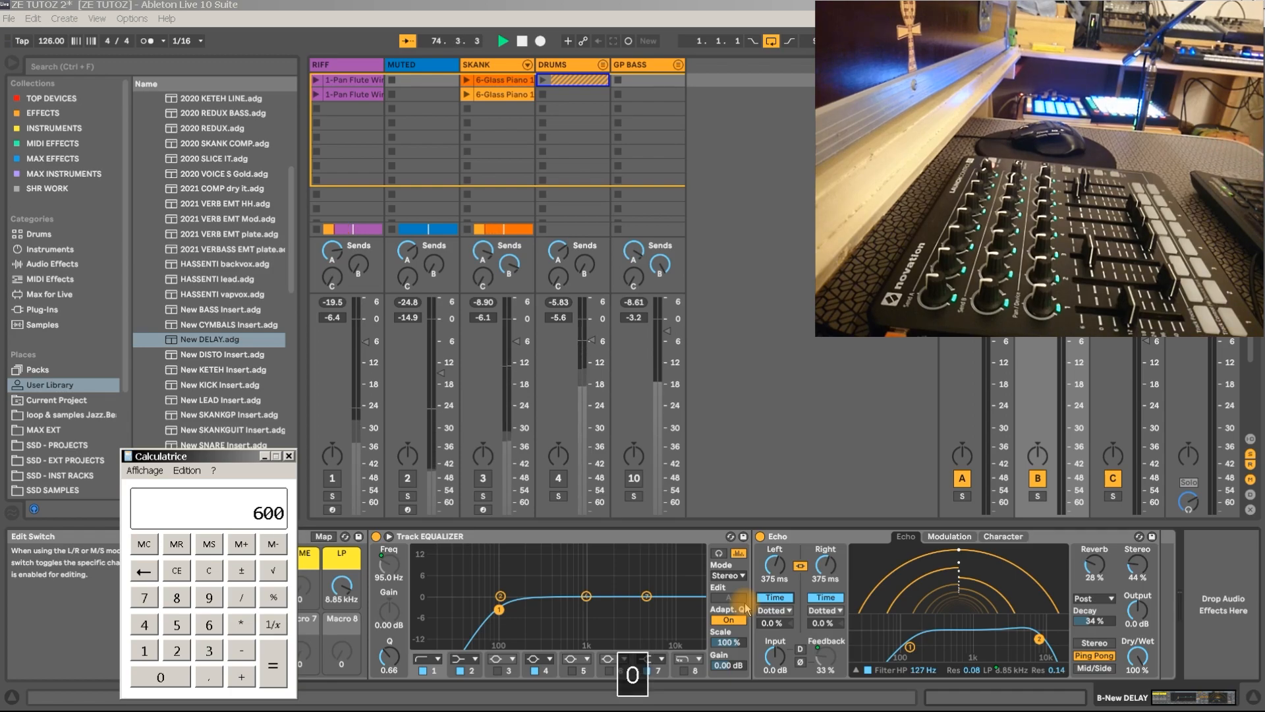
key(0)
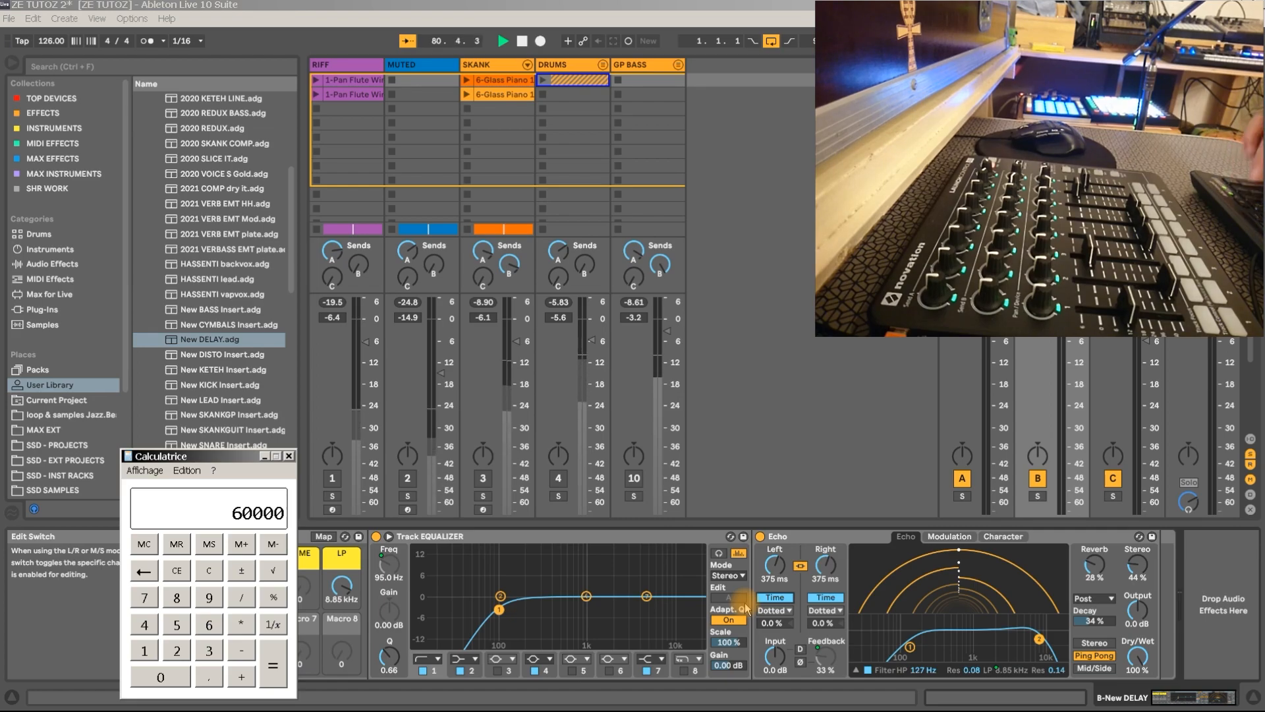
text(/126)
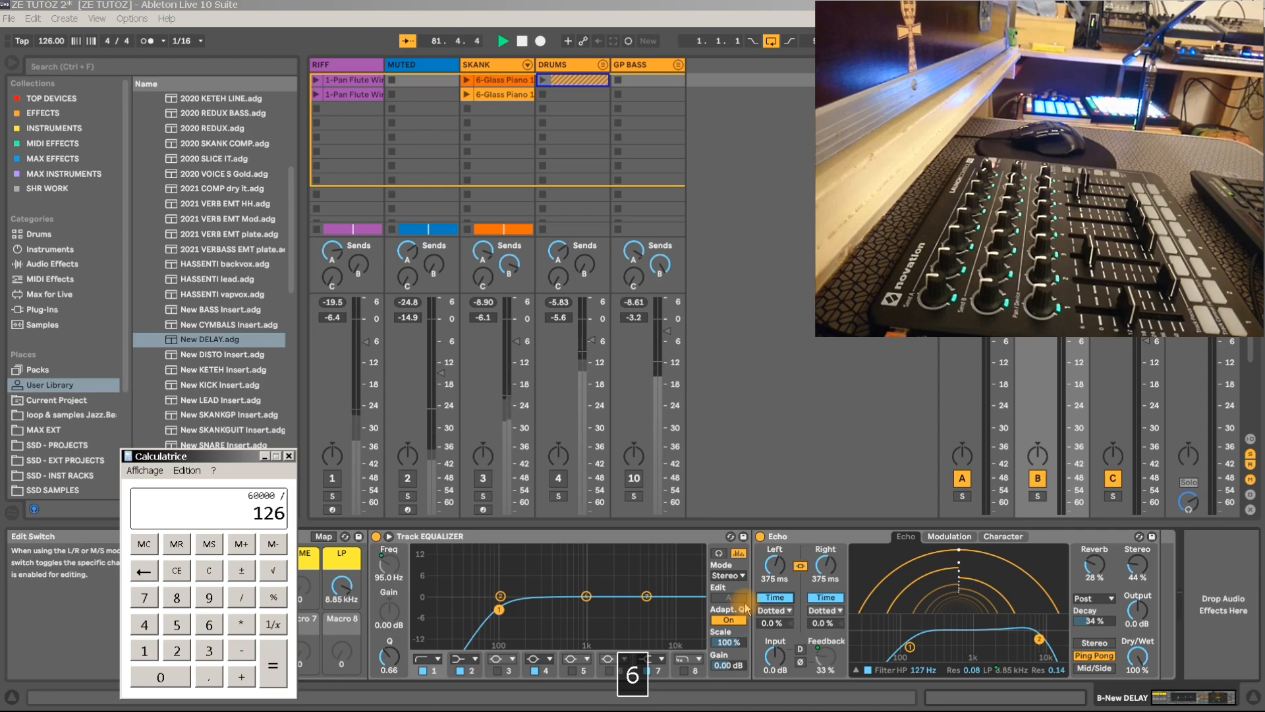
key(Return)
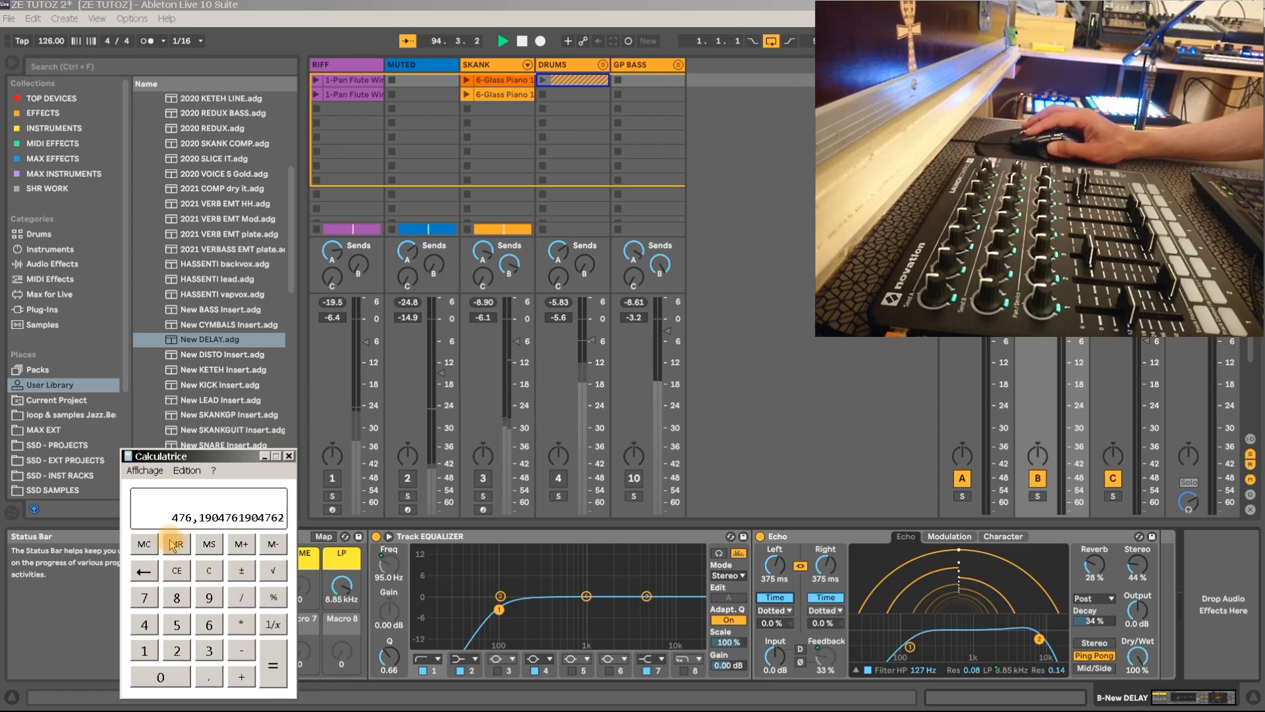
click(242, 626)
click(177, 651)
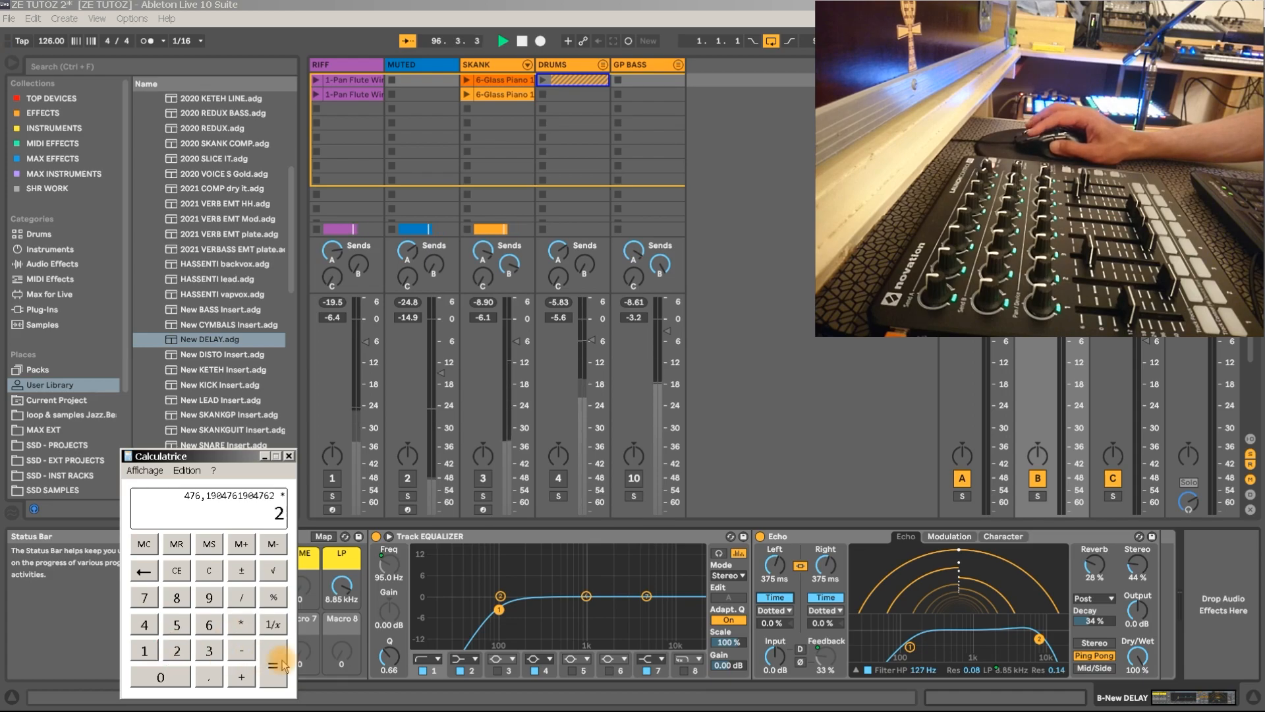
click(281, 666)
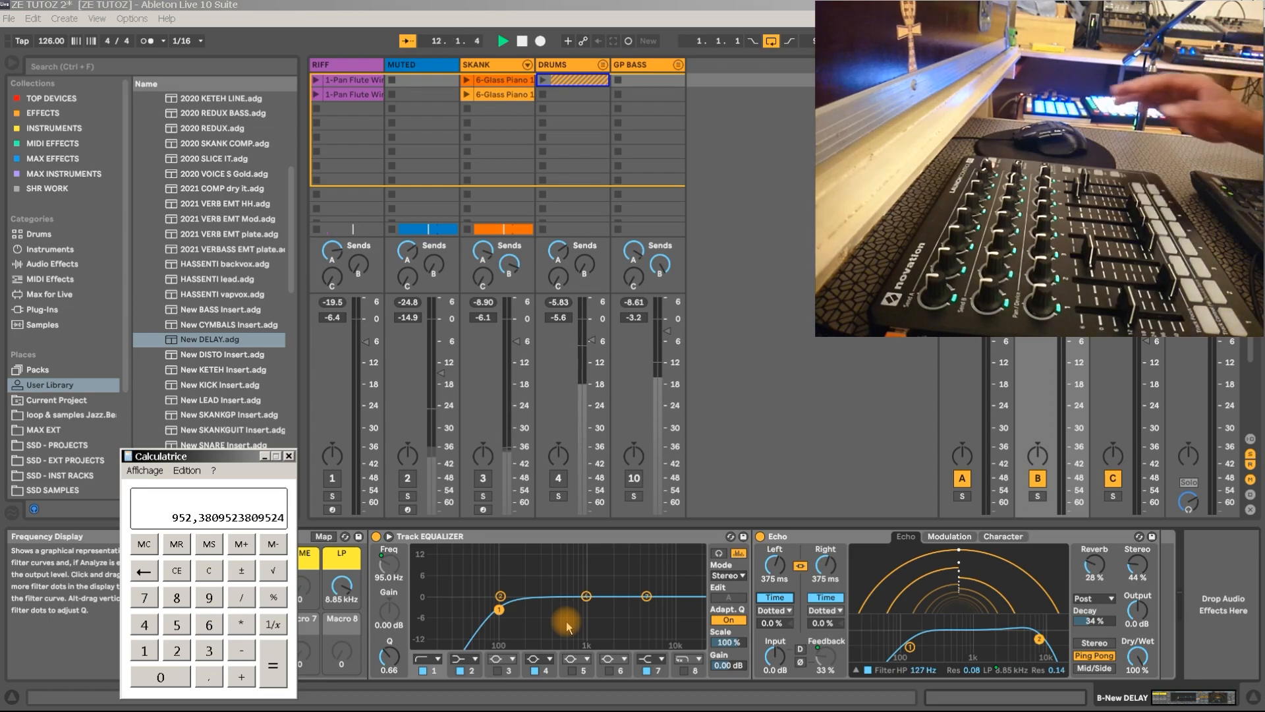
click(289, 455)
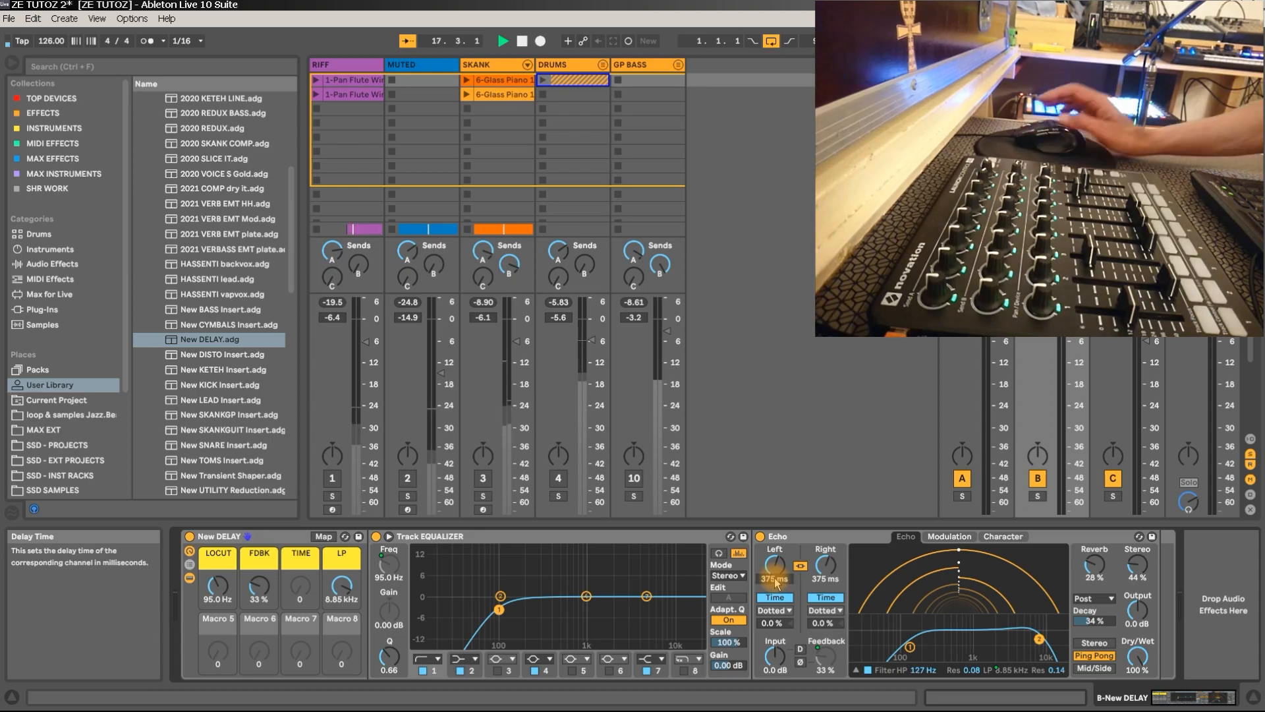
Set Echo's linked left and right delay times to 952 ms and restart playback.
key(space)
key(space)
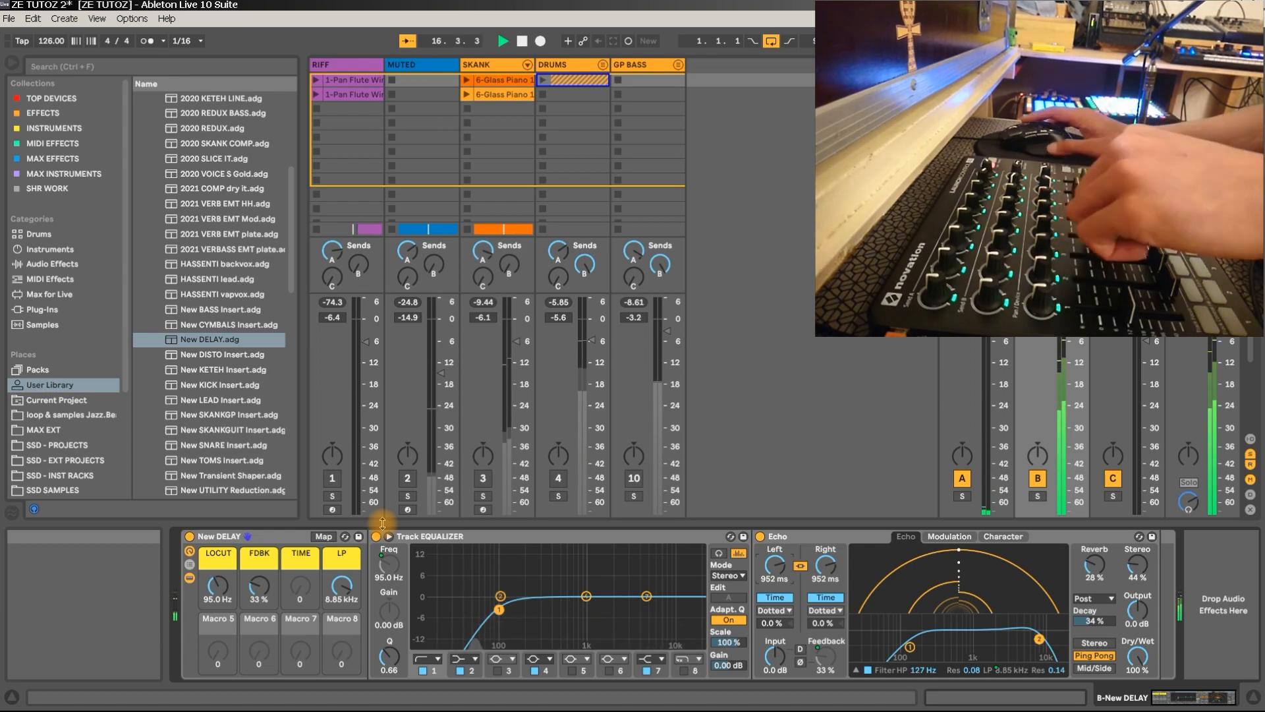
Add a Utility device after Echo in the New DELAY rack and set its width to 53 %.
click(66, 98)
mouse_move(176, 181)
mouse_down()
mouse_move(1179, 593)
mouse_move(1143, 588)
mouse_move(1137, 573)
mouse_up()
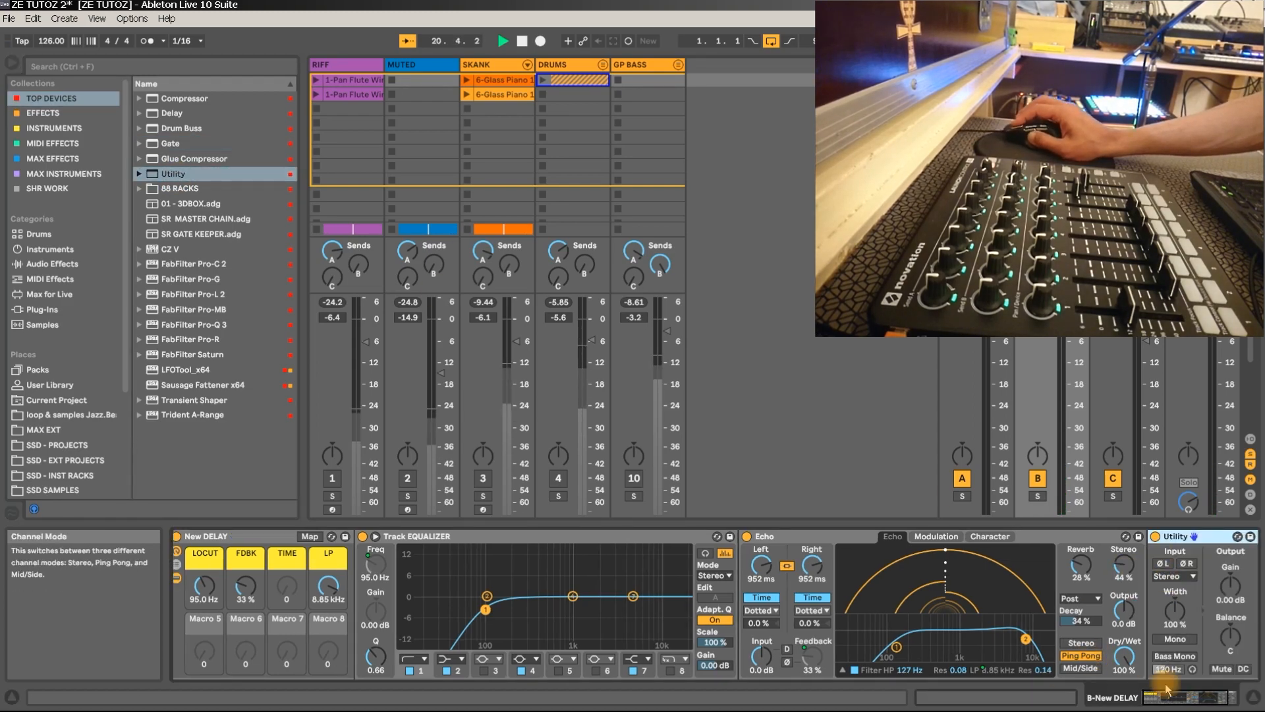
drag(1188, 697, 1197, 696)
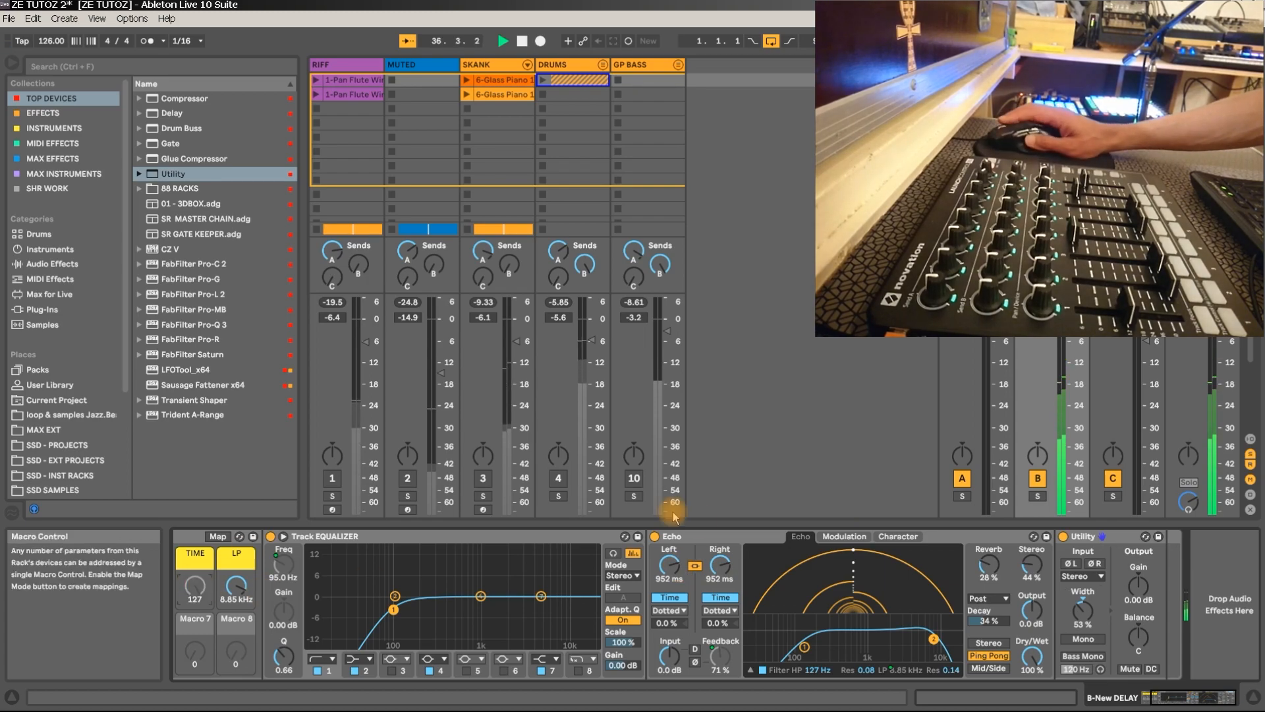
Map Echo's left delay time to the TIME macro, stop playback and replay the session to test it.
right_click(669, 565)
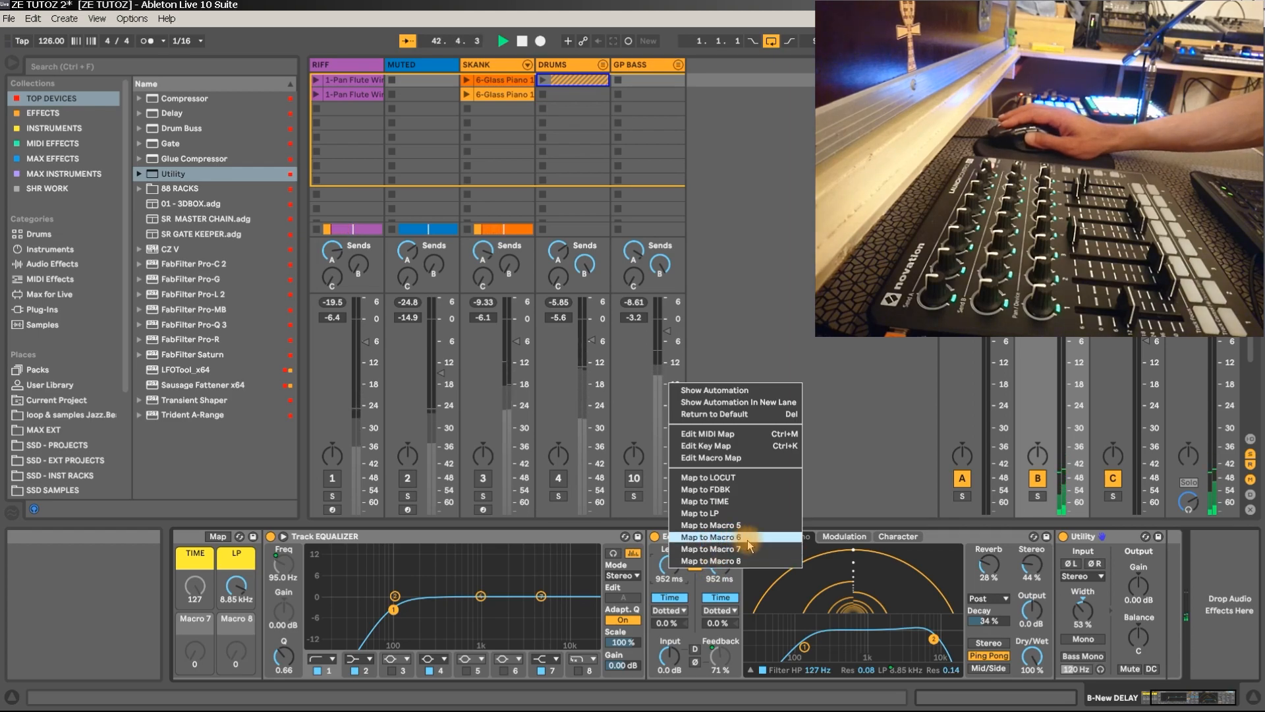
click(751, 502)
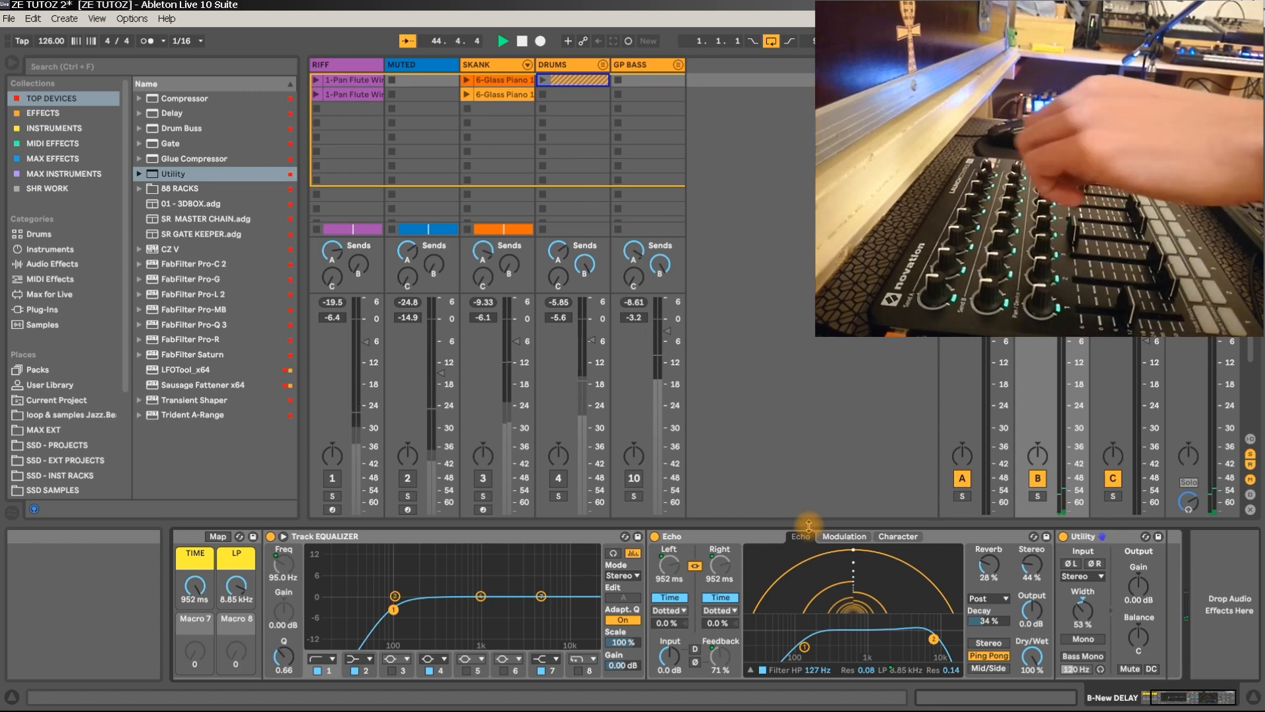
key(space)
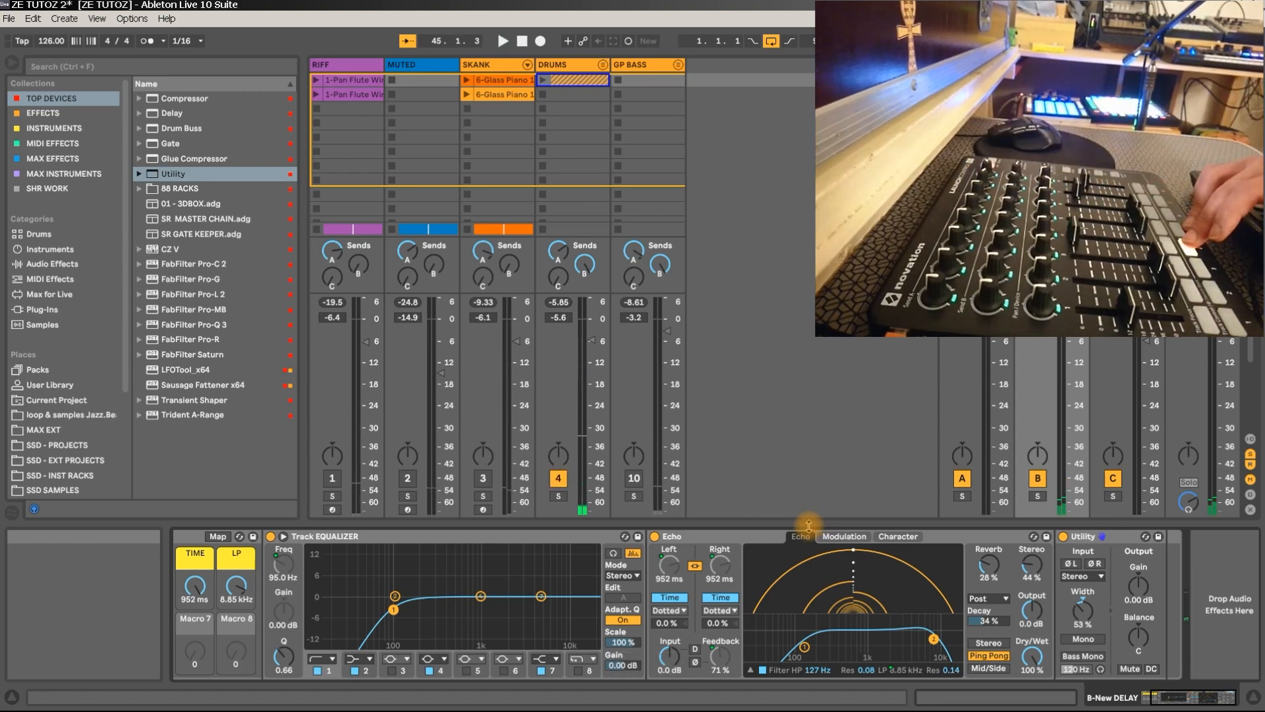
key(space)
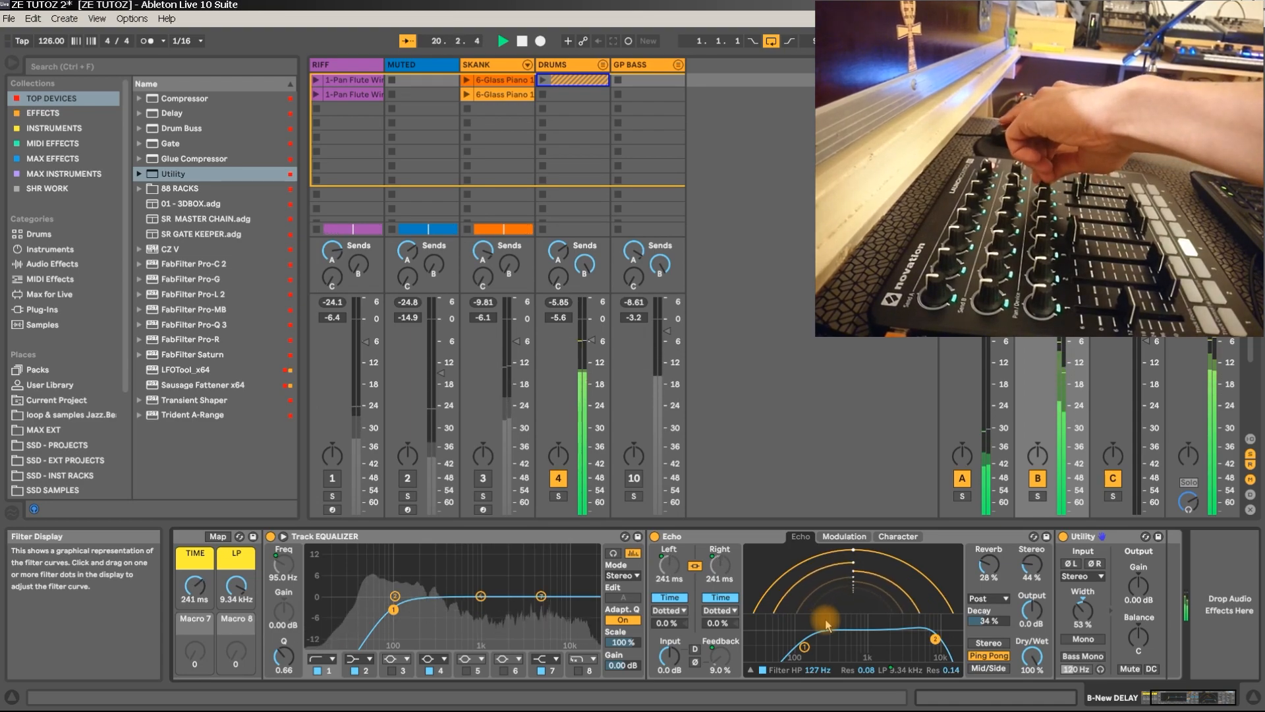
Sweep Echo's high-pass filter during playback, return it to 127 Hz with 0.10 resonance, and stop the transport.
click(807, 648)
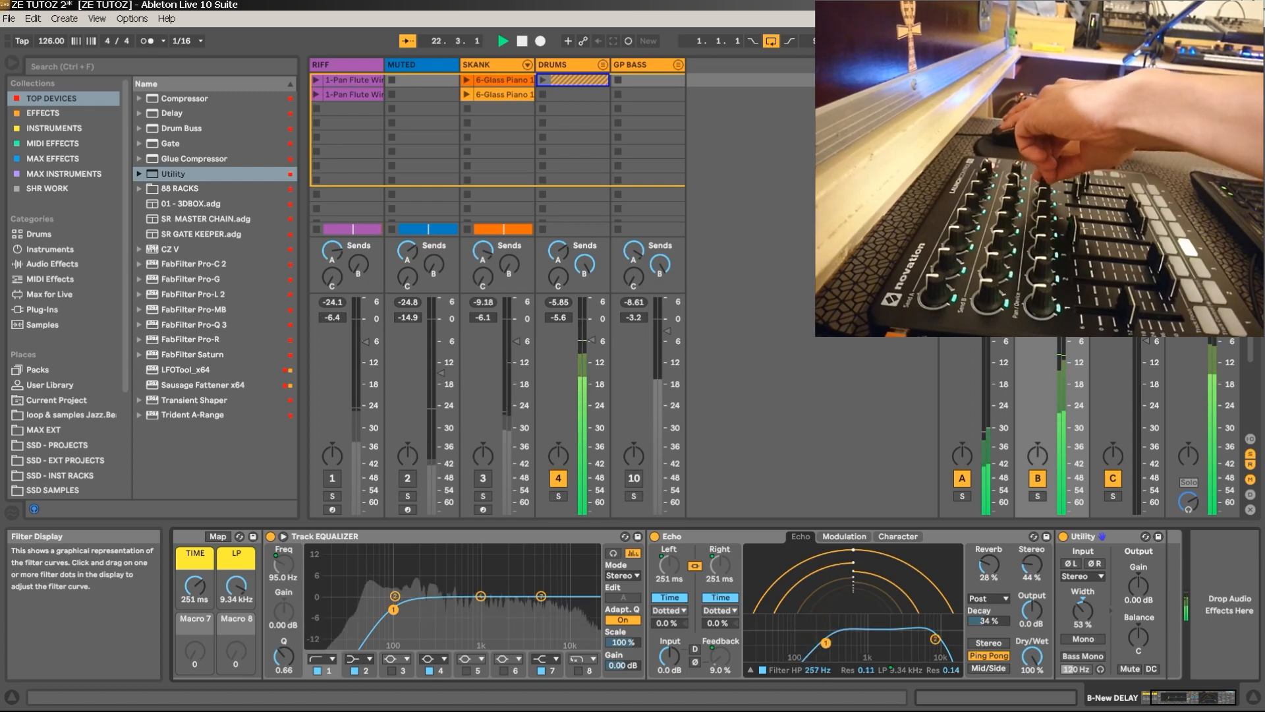
drag(825, 643, 813, 643)
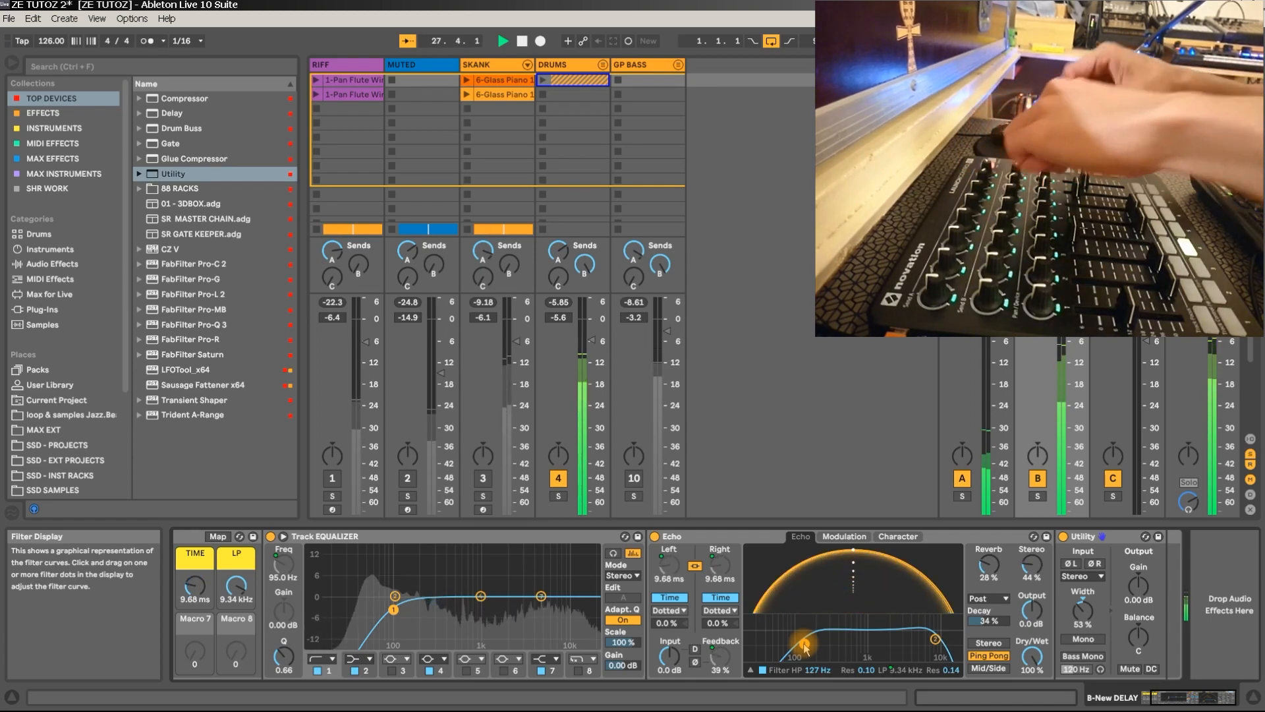
key(space)
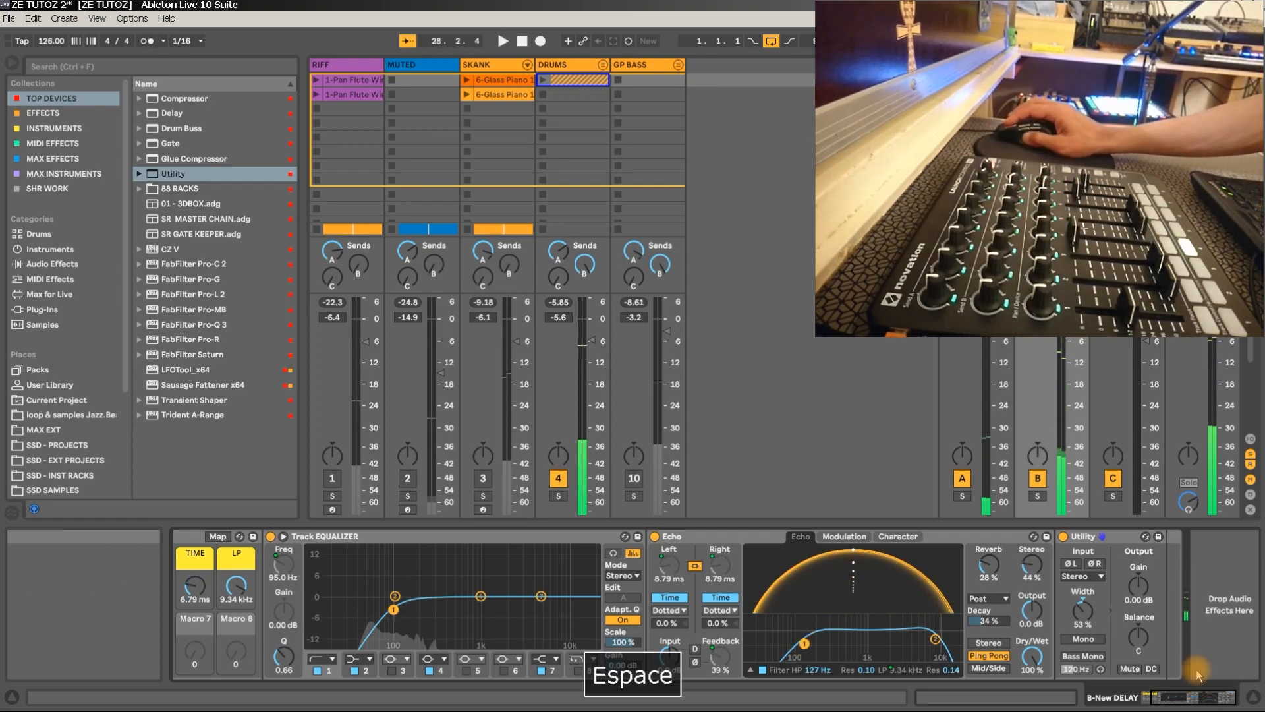
Bring the whole New DELAY rack into view with the Info View hidden, and audition its macros during playback.
click(1113, 700)
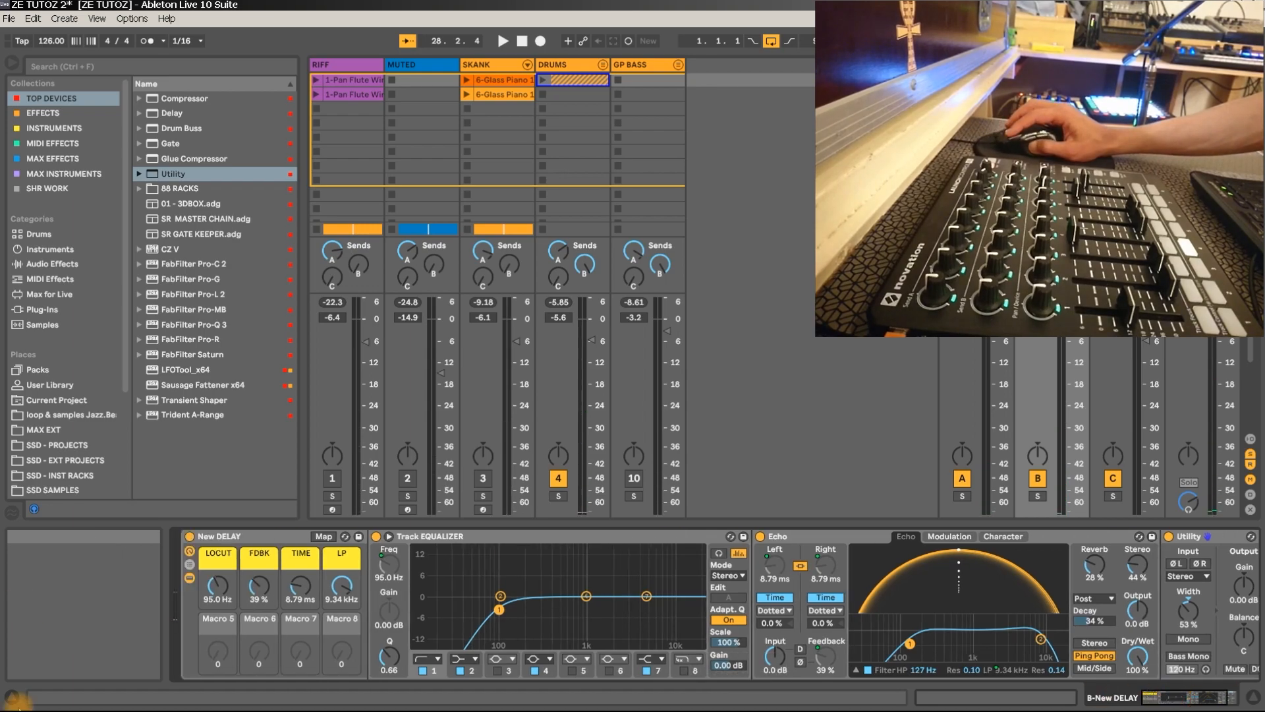
click(13, 697)
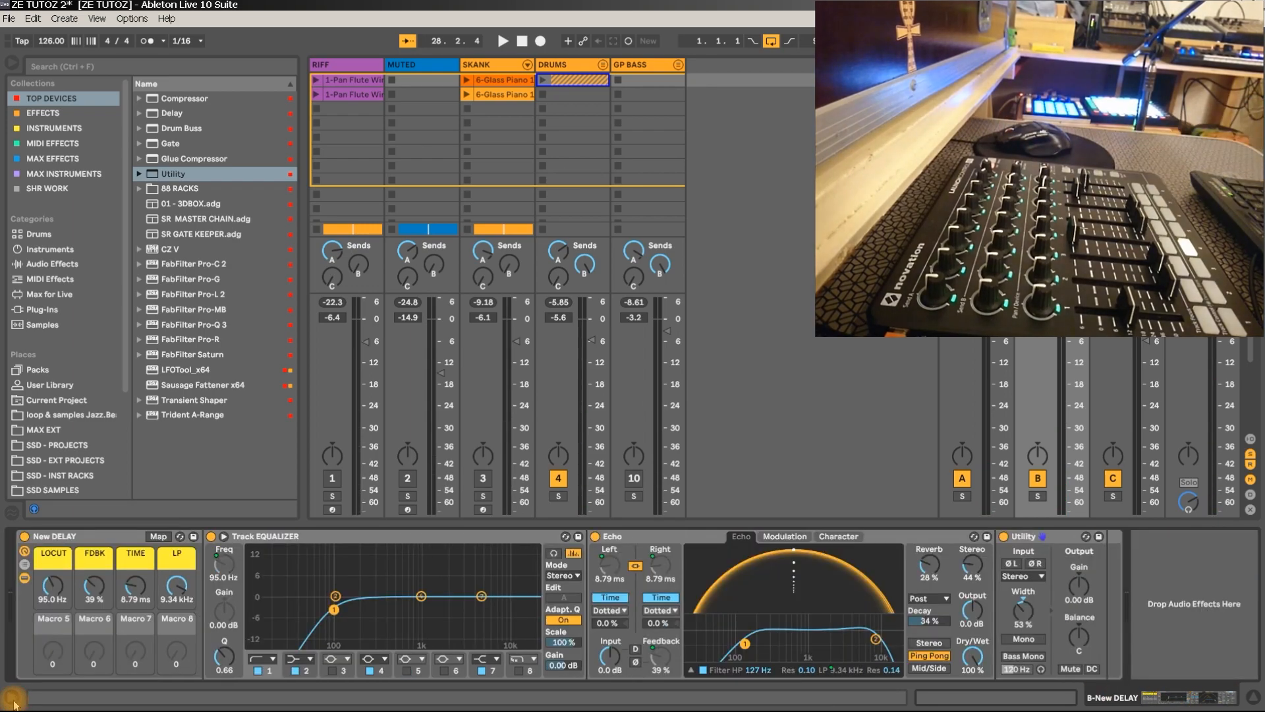
key(space)
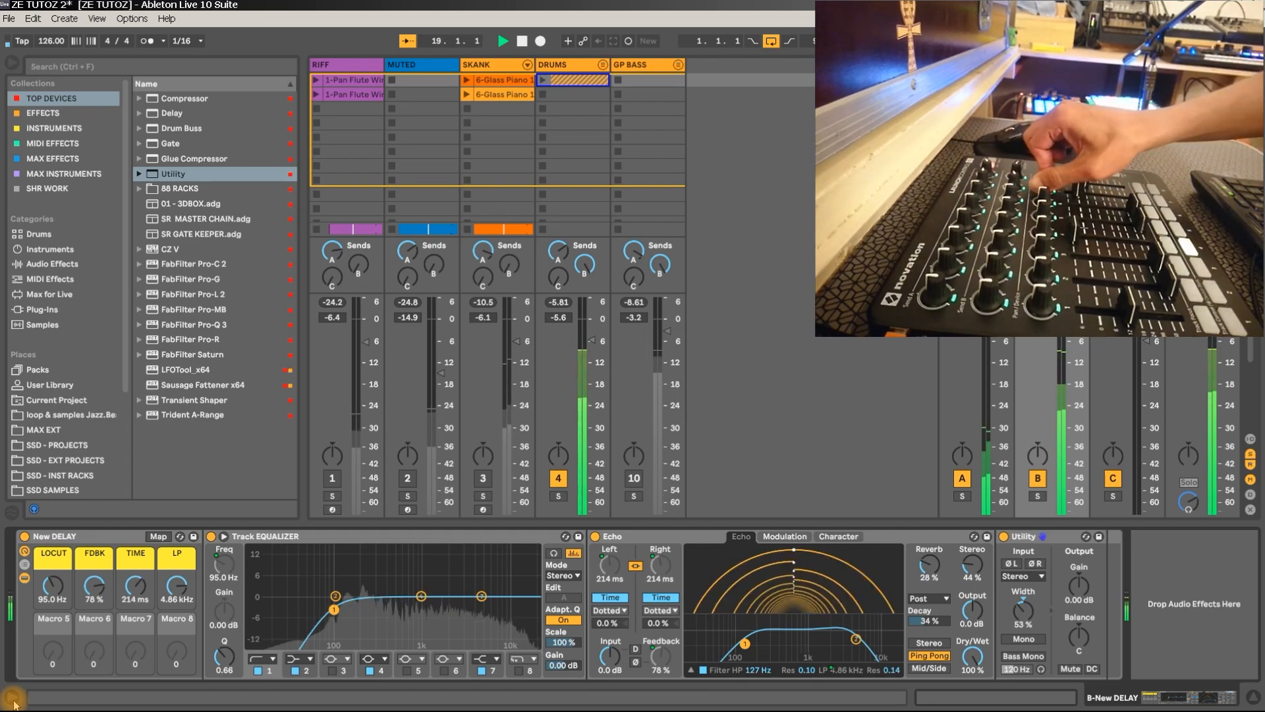
key(space)
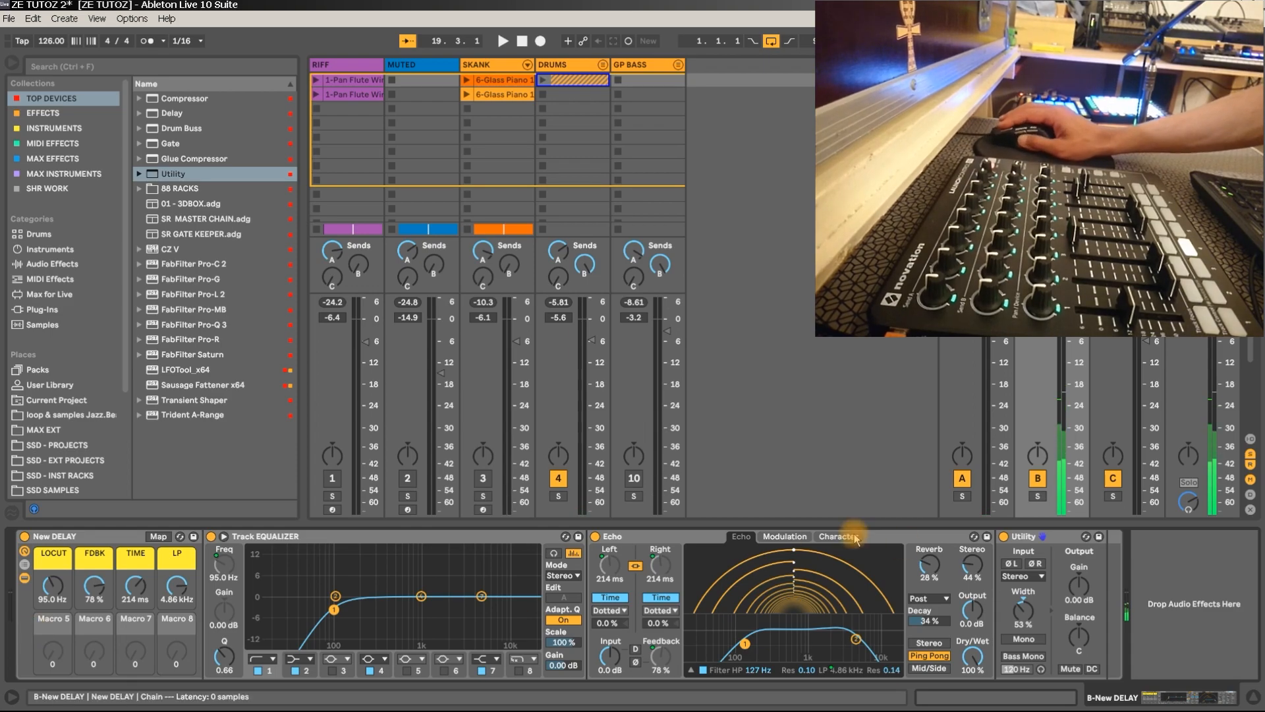
Turn off sync for Echo's modulation, set its frequency to 0.04 Hz and its delay modulation amount to 18 %.
click(781, 537)
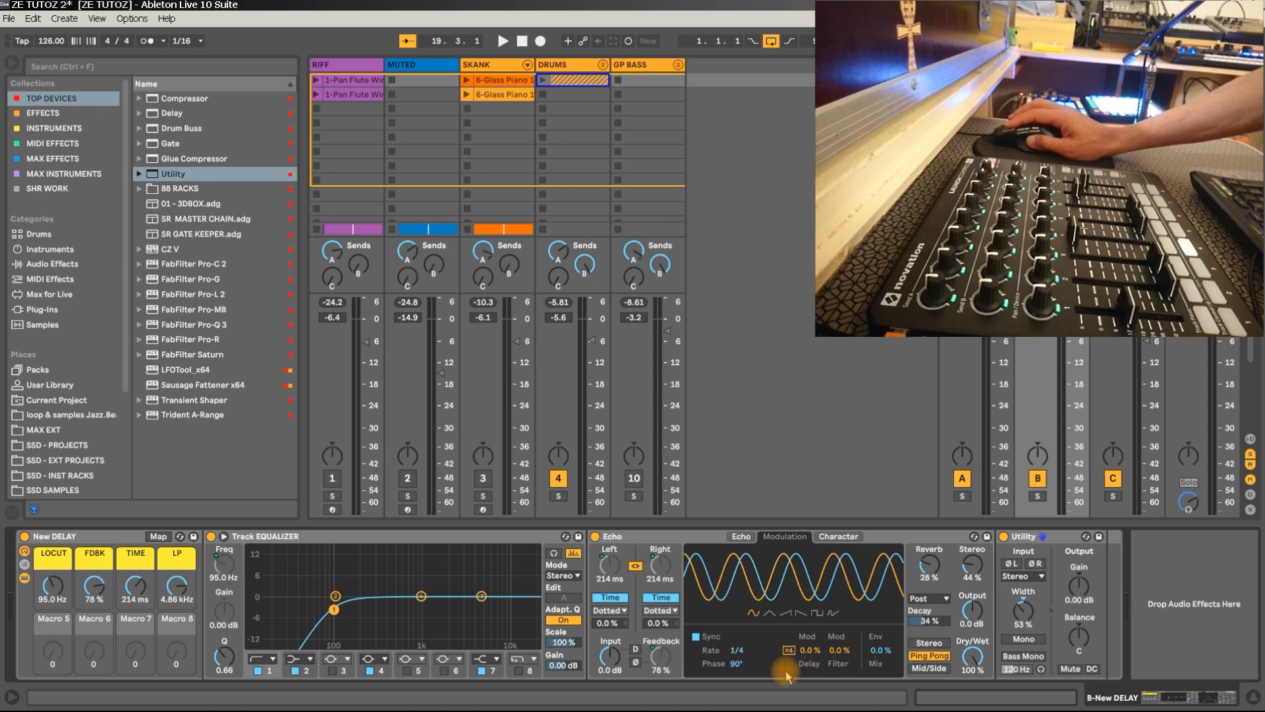
click(695, 637)
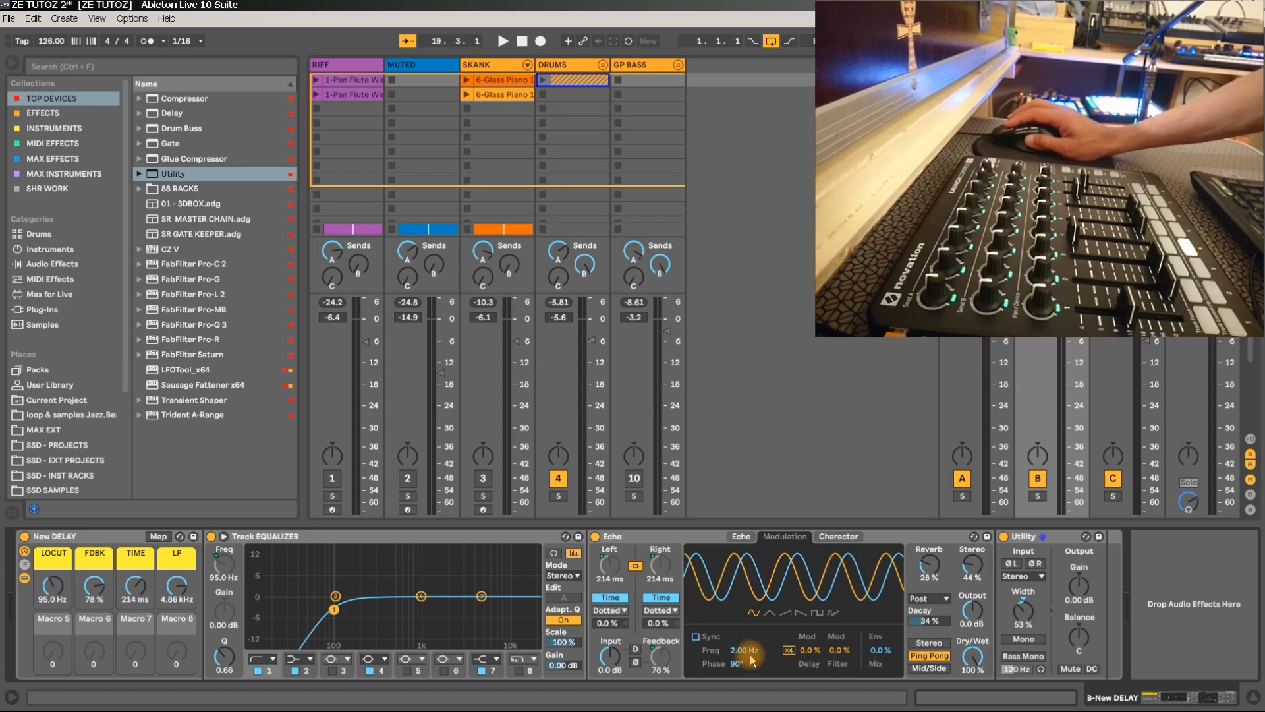
drag(749, 657, 749, 698)
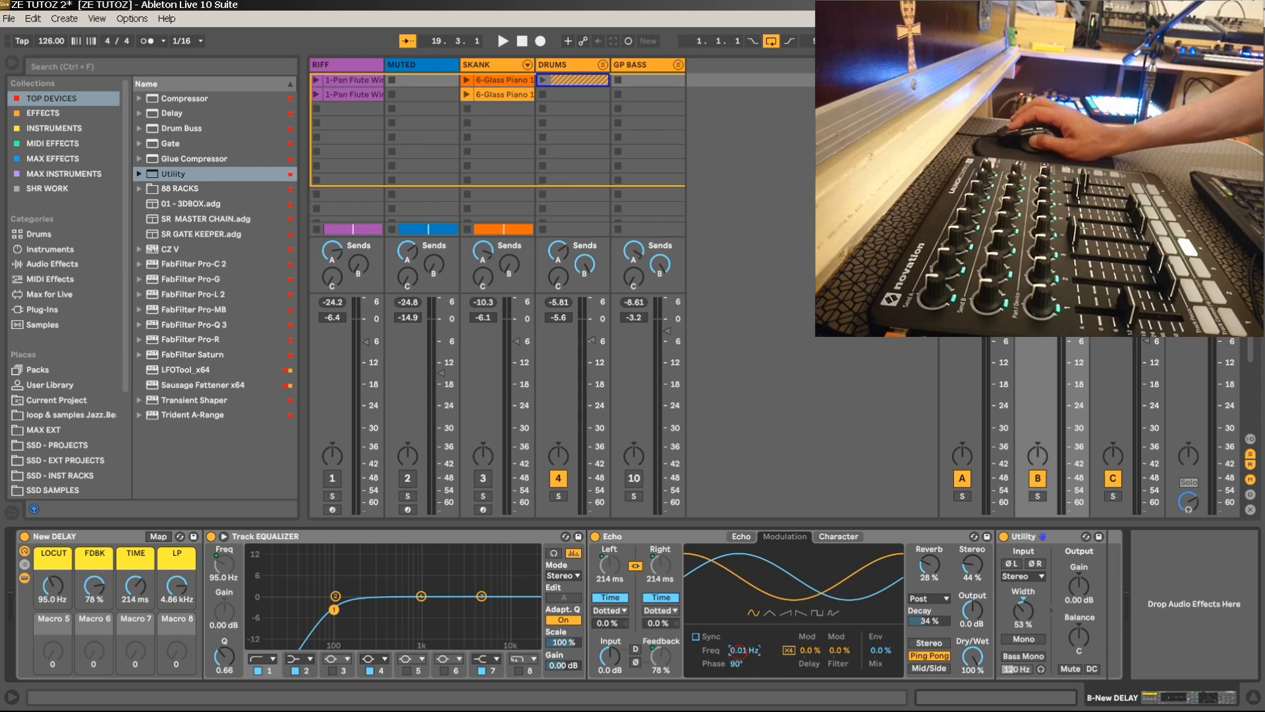
drag(745, 650, 745, 636)
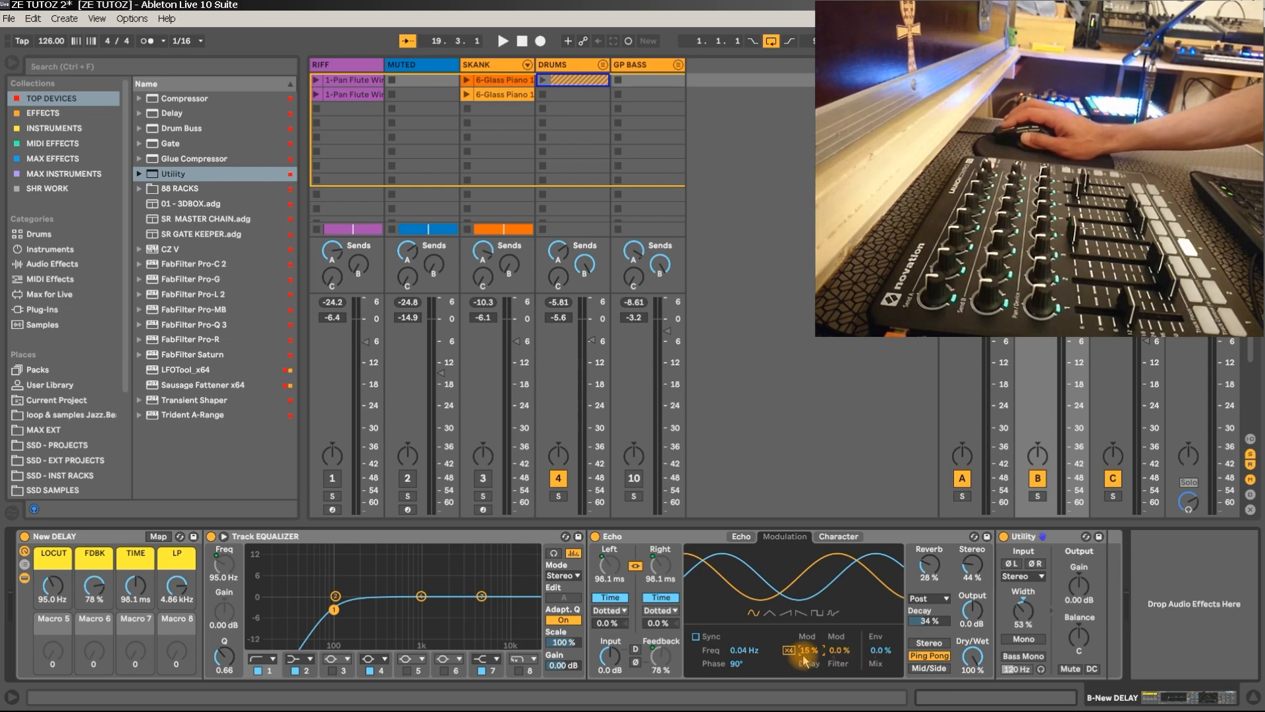
text(18)
key(Return)
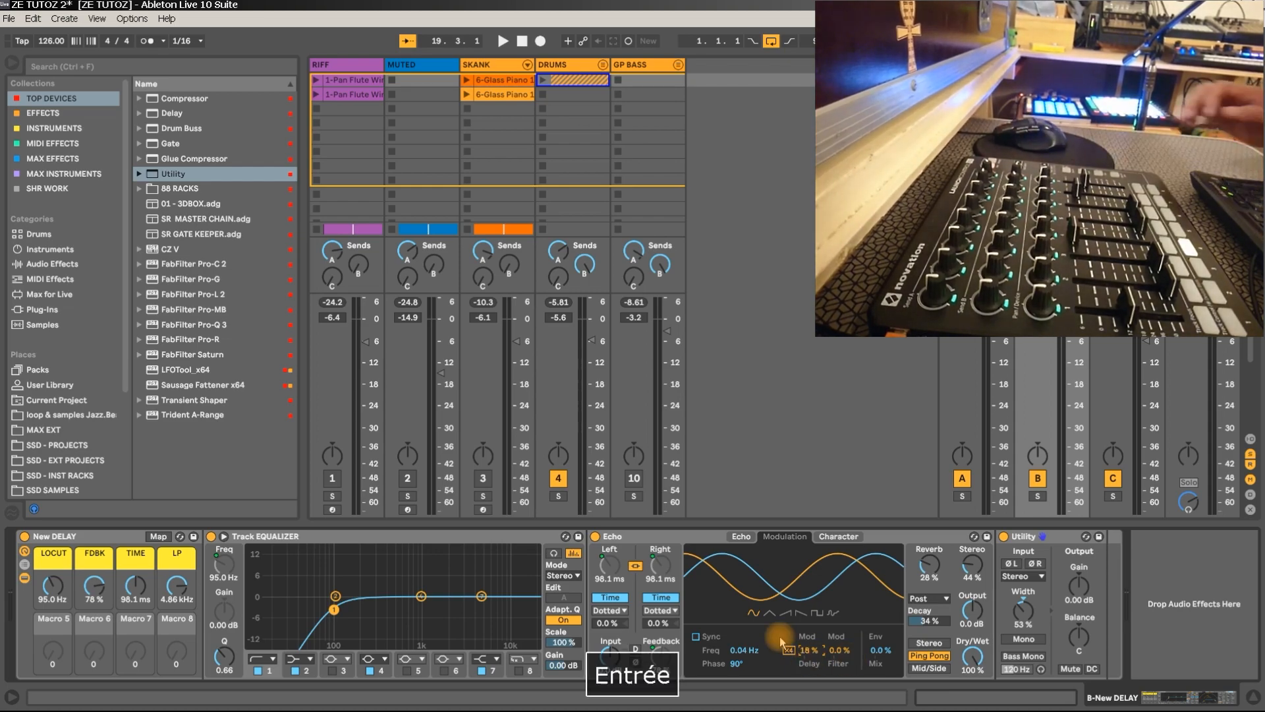
Play the session in short passes to audition the modulated delay with the TIME and FDBK macros.
key(space)
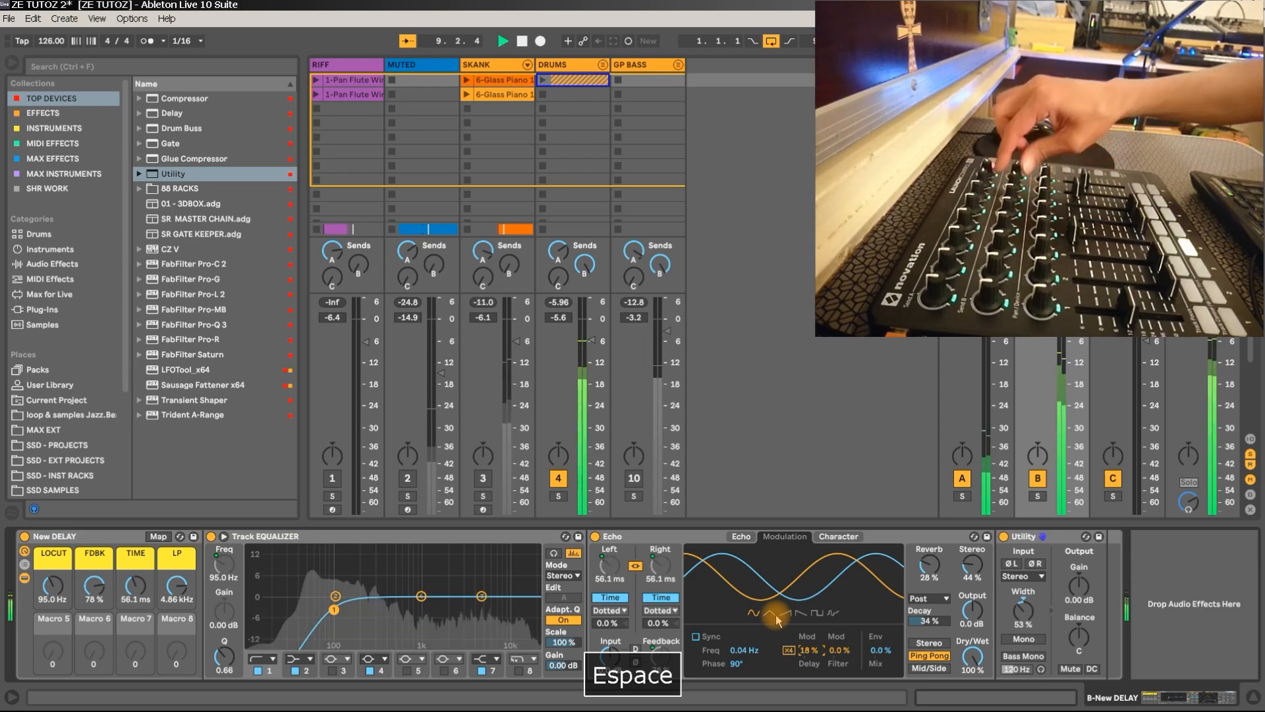
key(space)
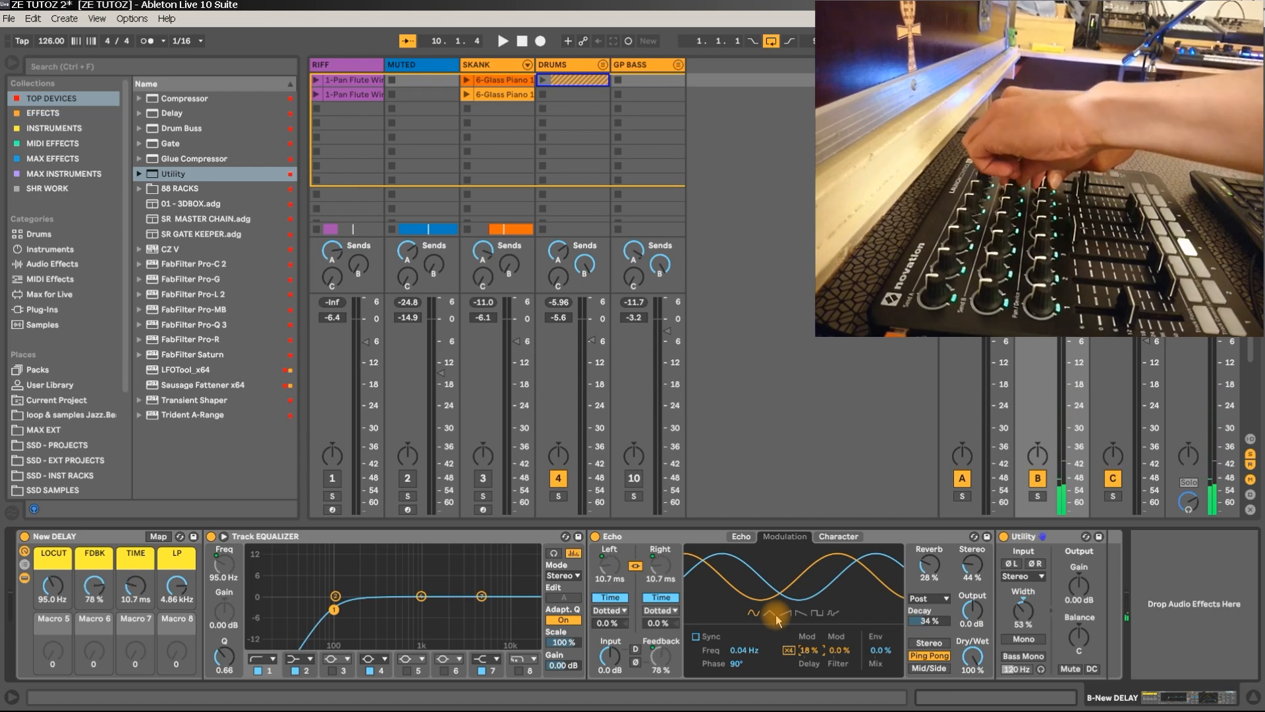
key(space)
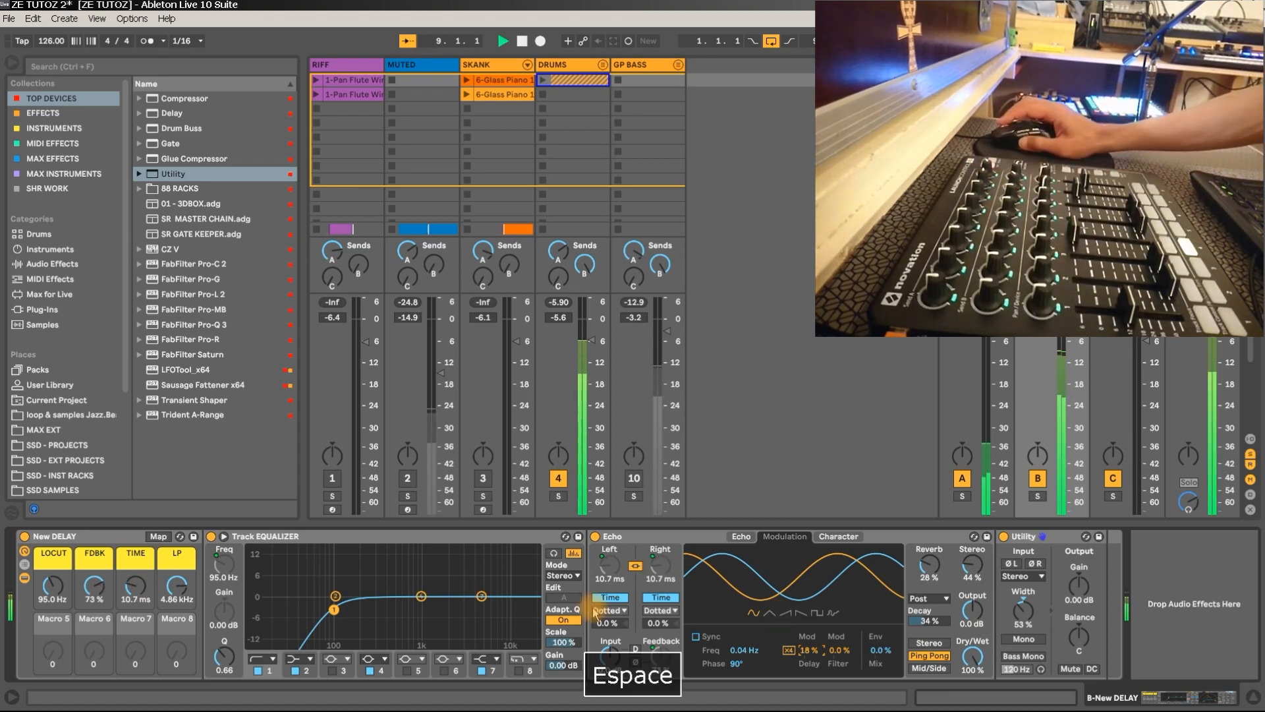
key(space)
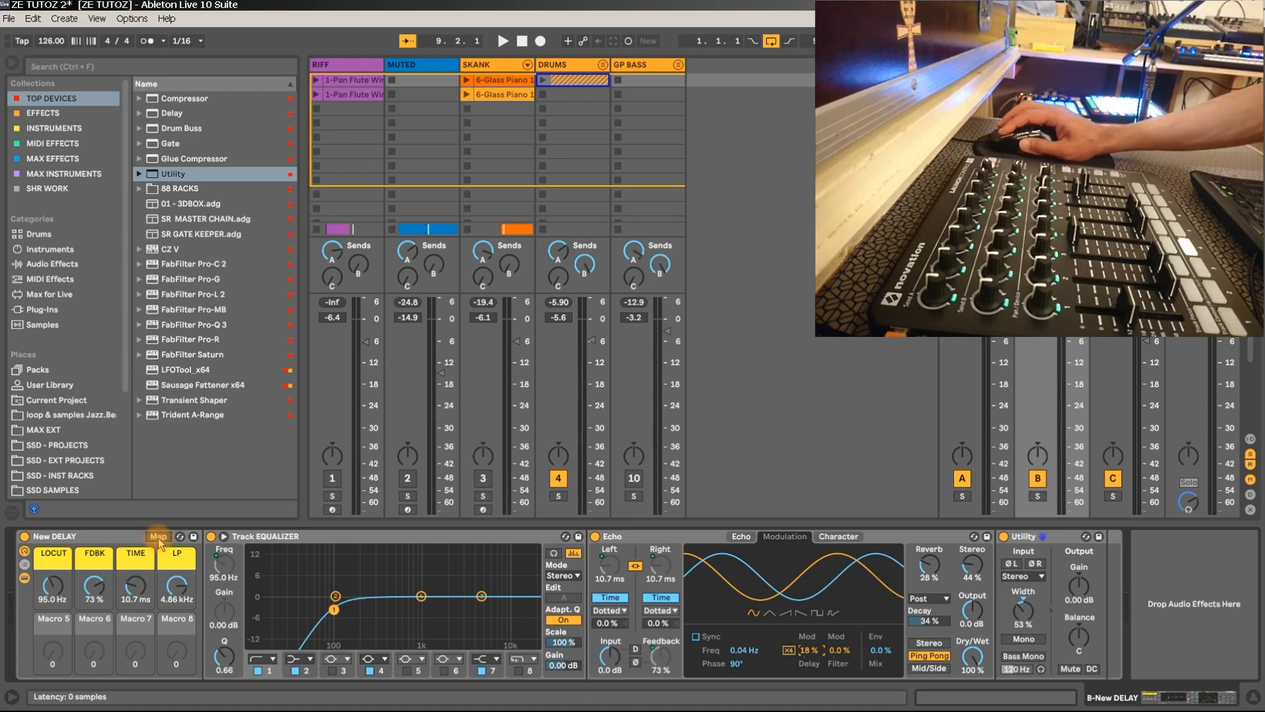
Invert the range of the TIME macro's mapping to Echo's left delay time and leave macro mapping.
click(158, 536)
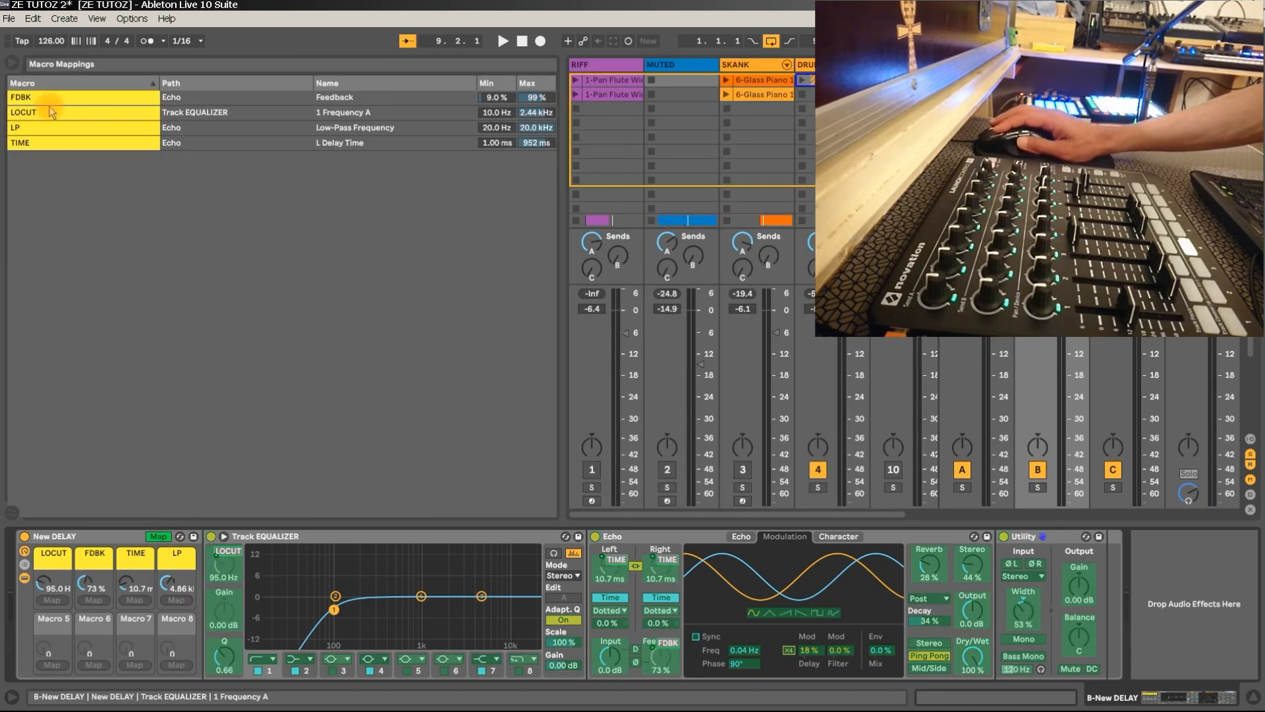
click(444, 144)
right_click(446, 149)
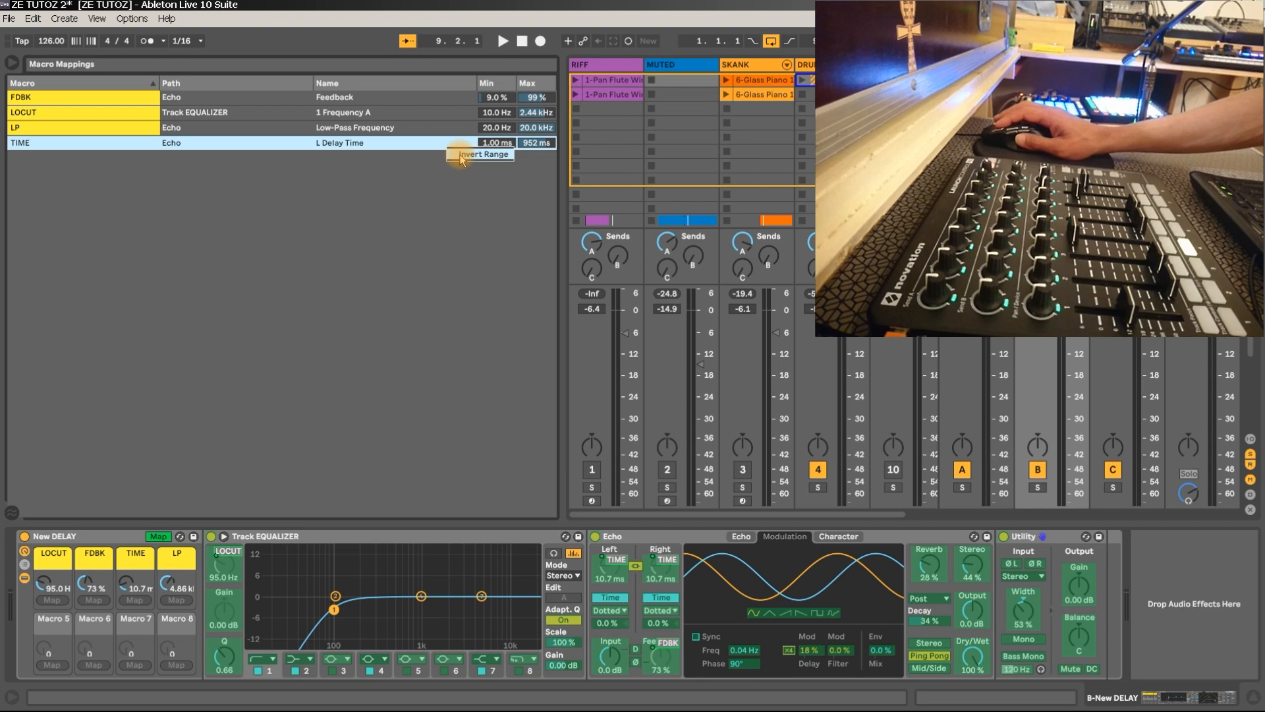
click(460, 156)
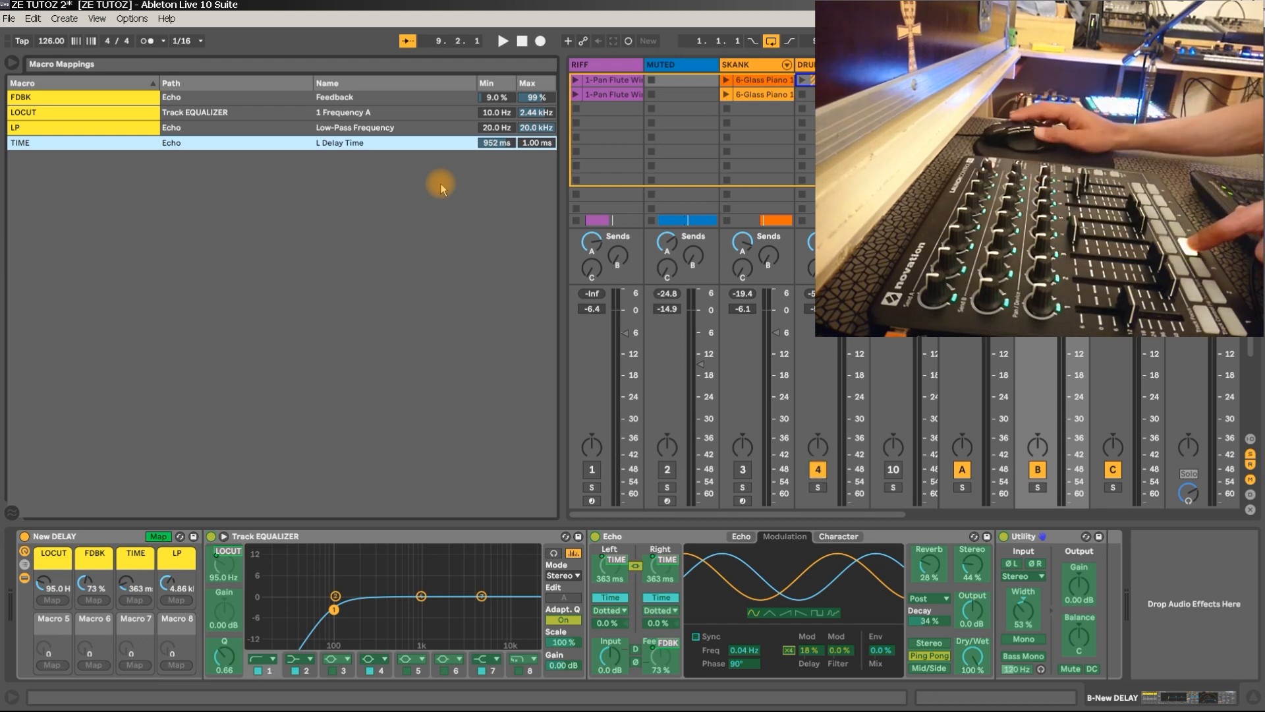
click(157, 537)
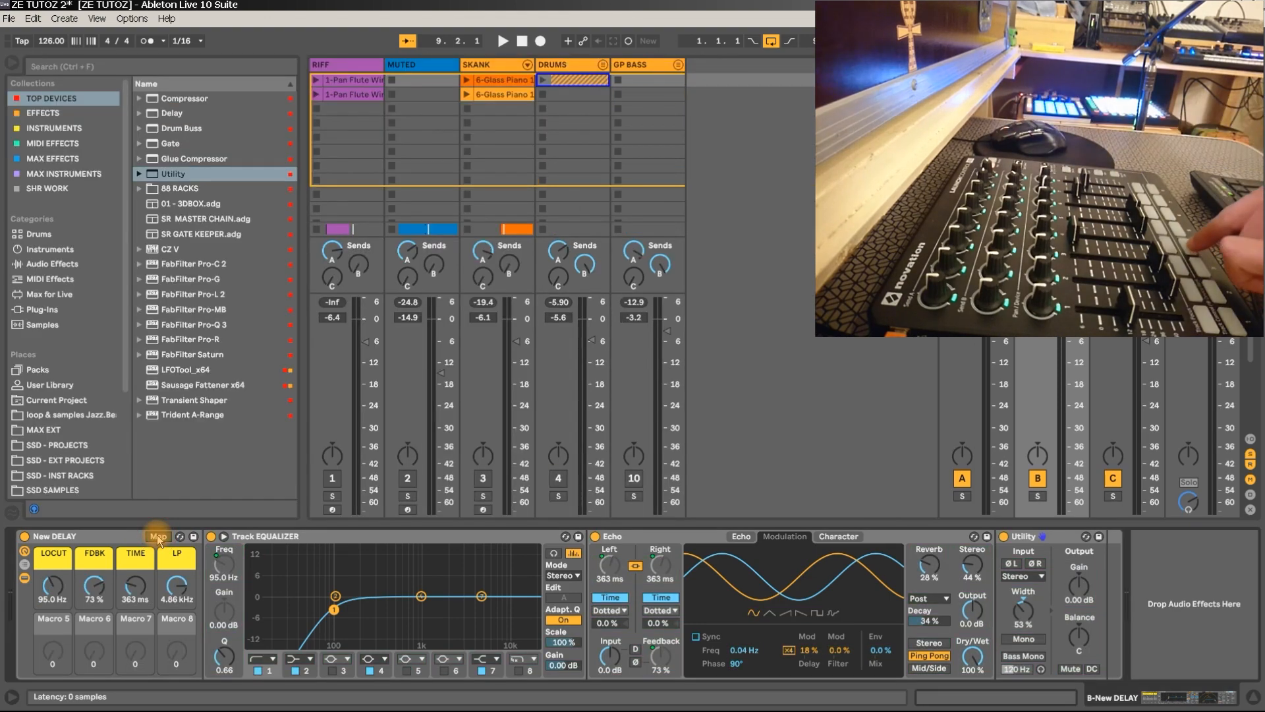
Audition the inverted TIME macro, and restore its mapping range to 1.00 ms minimum and 952 ms maximum.
key(space)
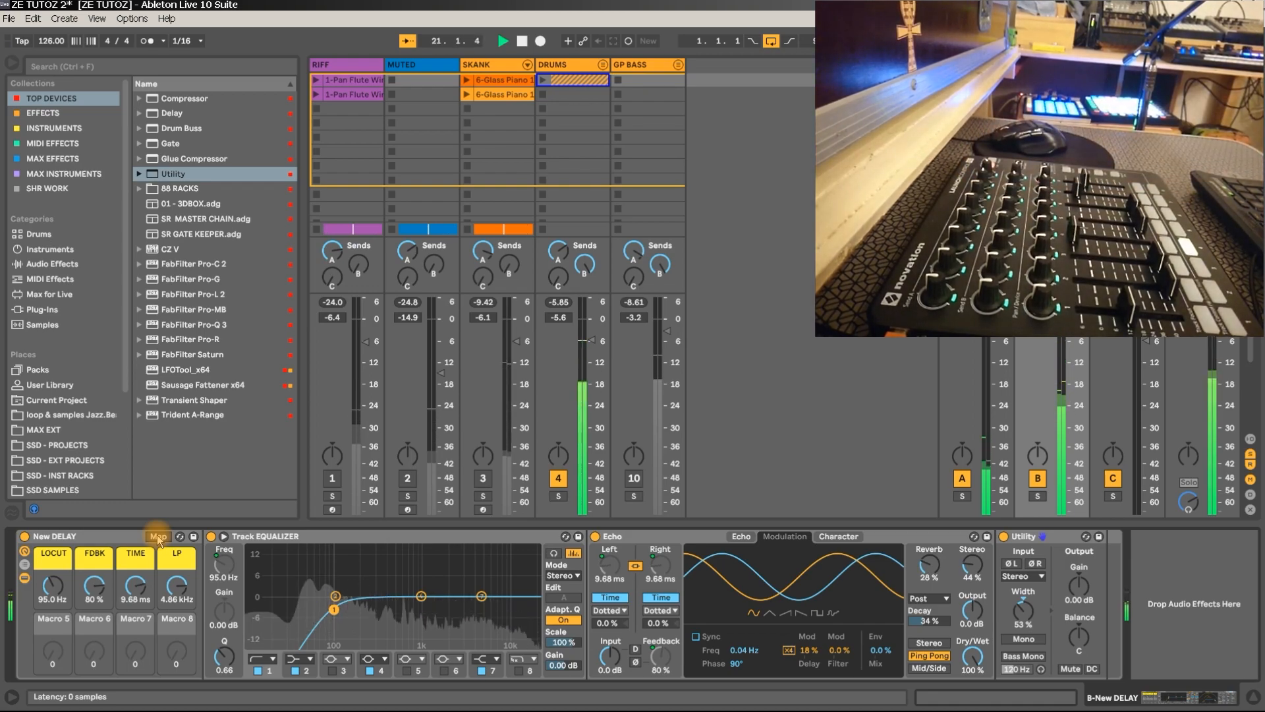
key(space)
click(159, 537)
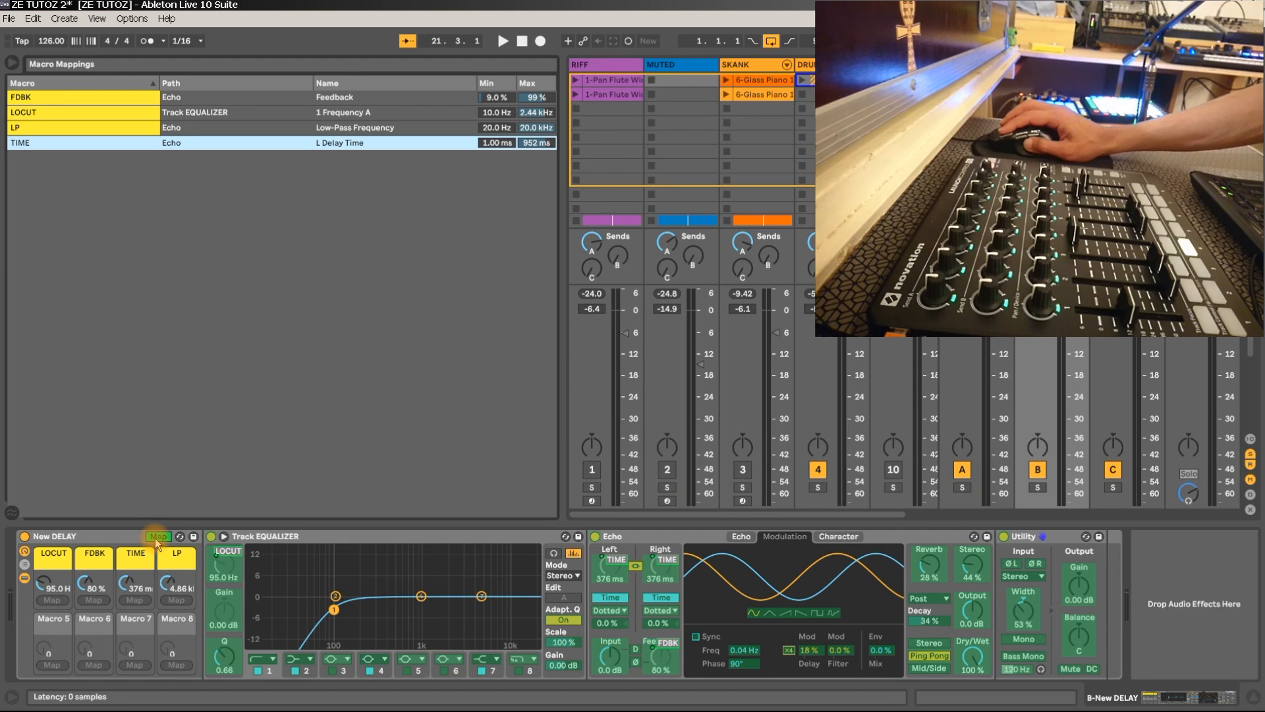
click(158, 537)
Play the session in two passes to audition the delay rack's feedback and low-pass macros.
key(space)
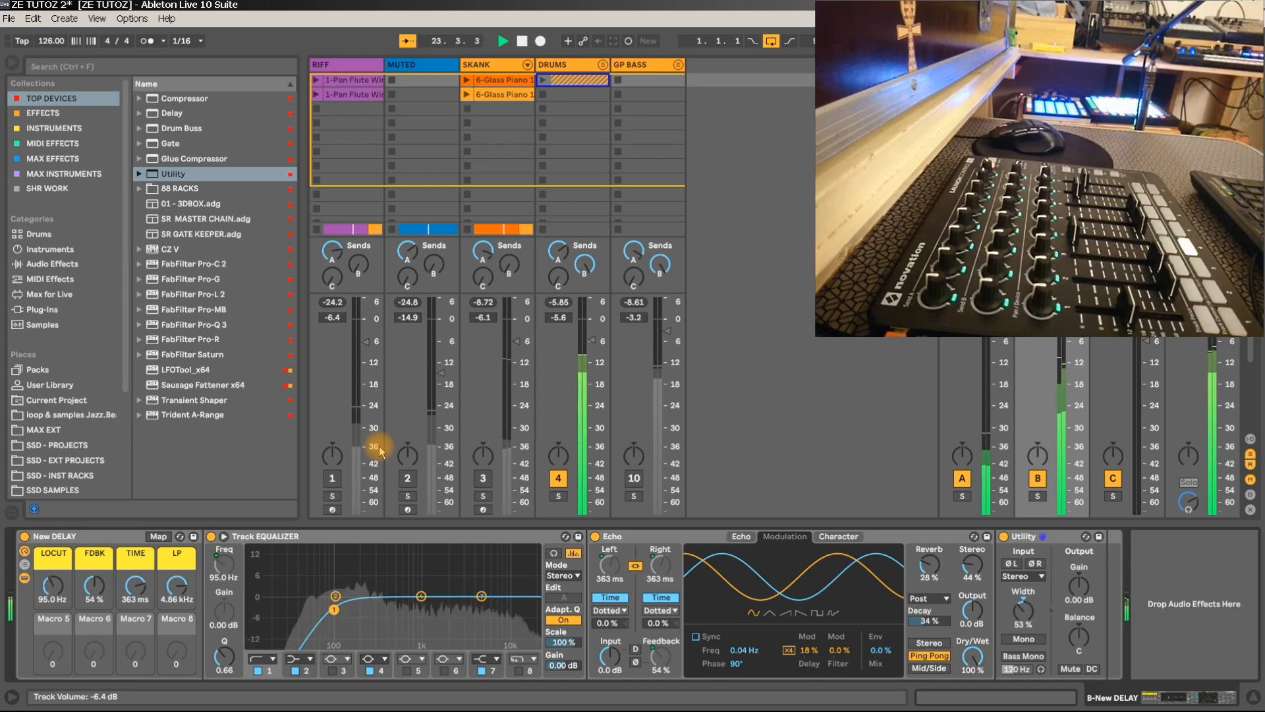
key(space)
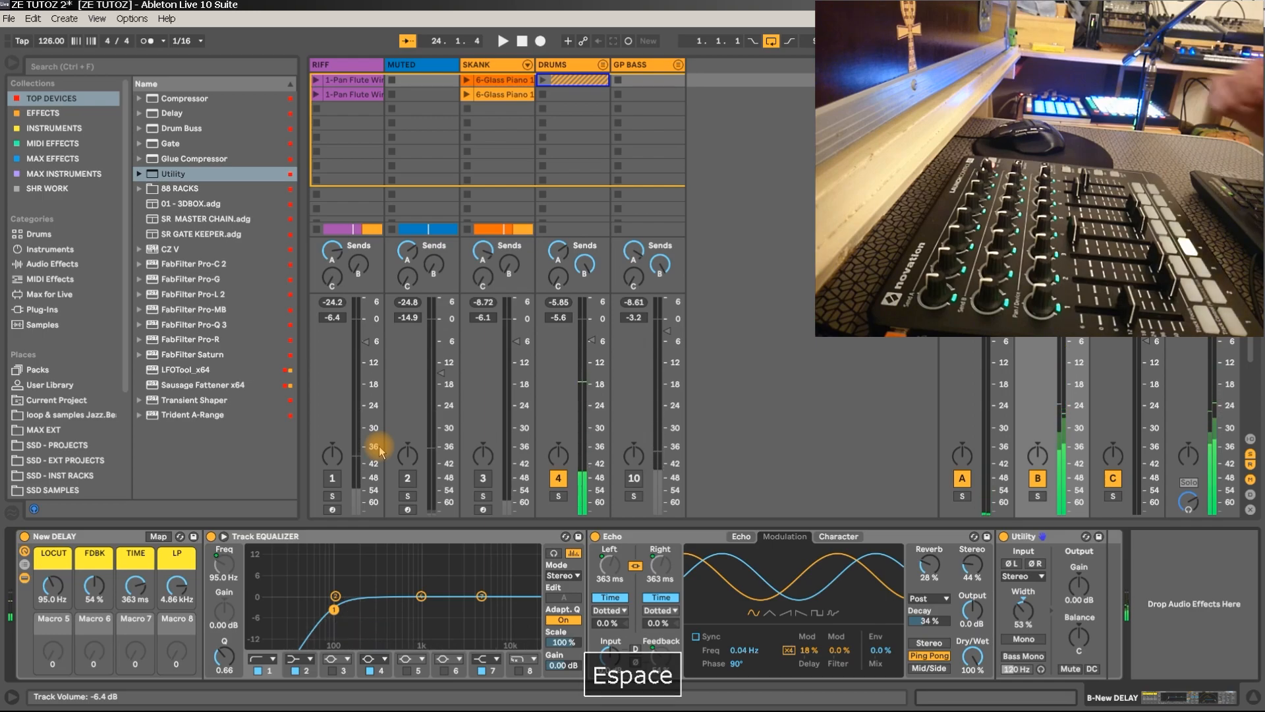
key(space)
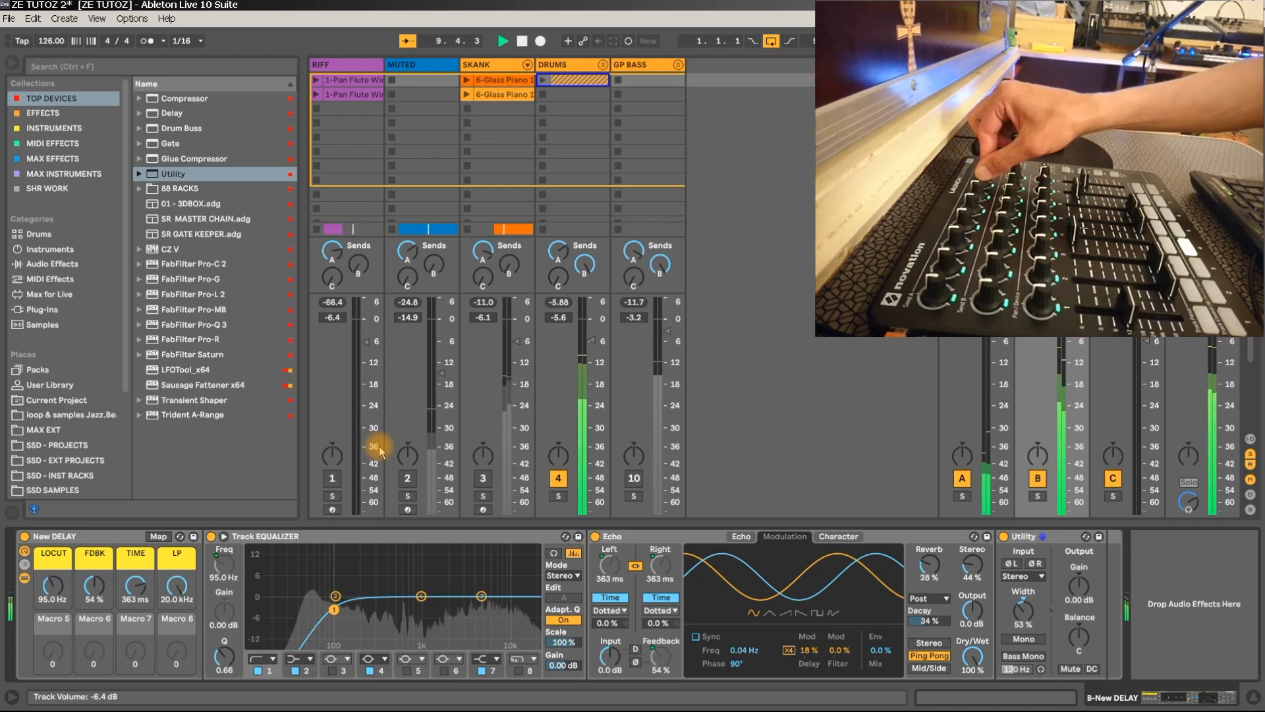
key(space)
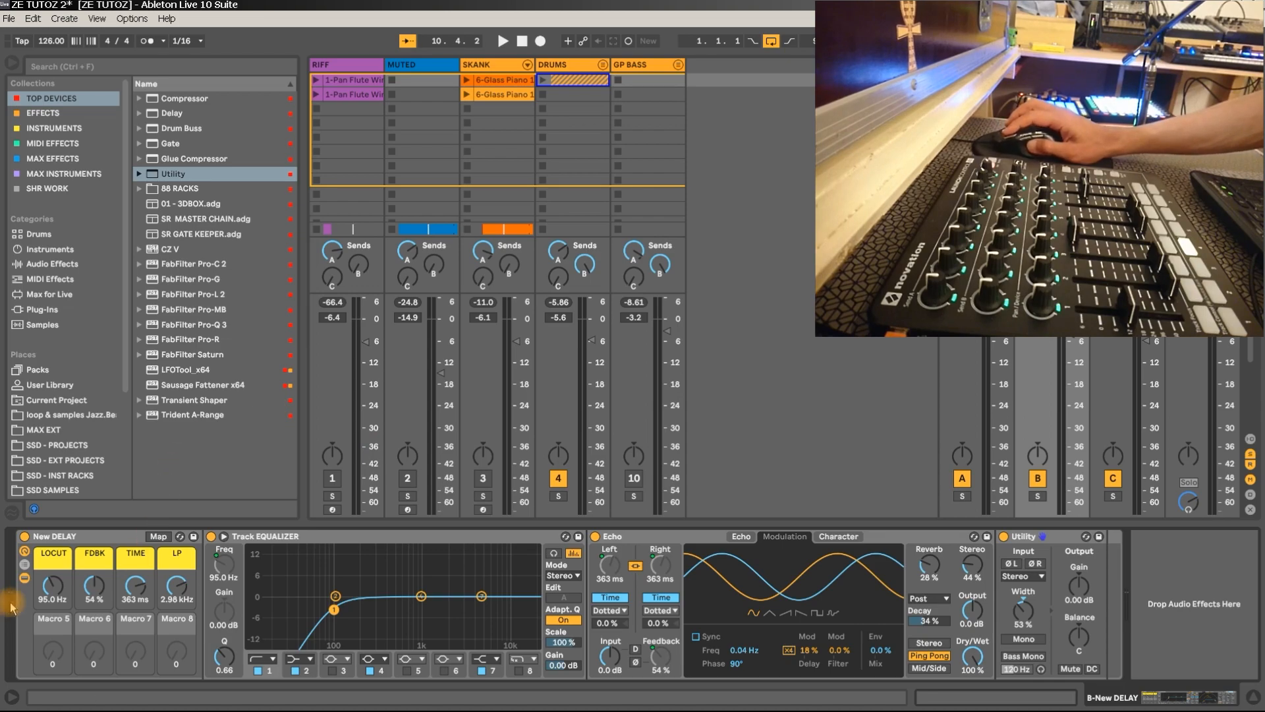
Collapse the New DELAY rack to its macros and play the session with tracks 1 to 4 active.
click(25, 578)
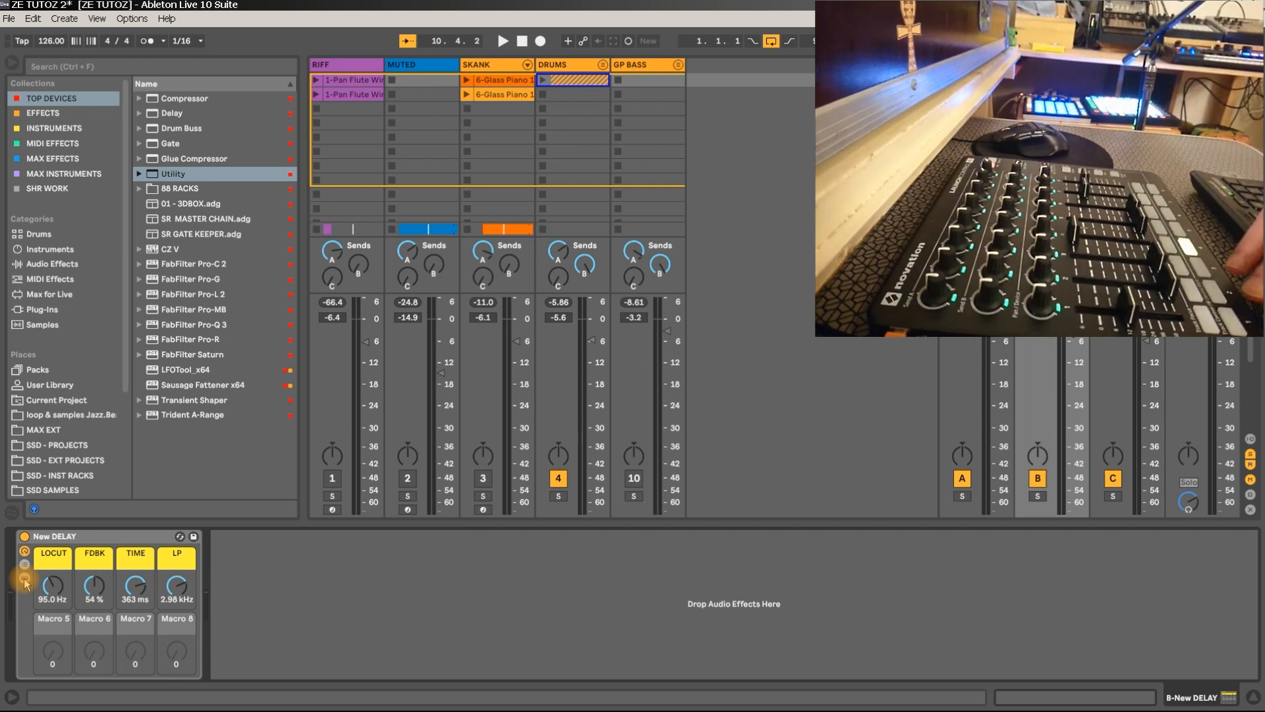
key(space)
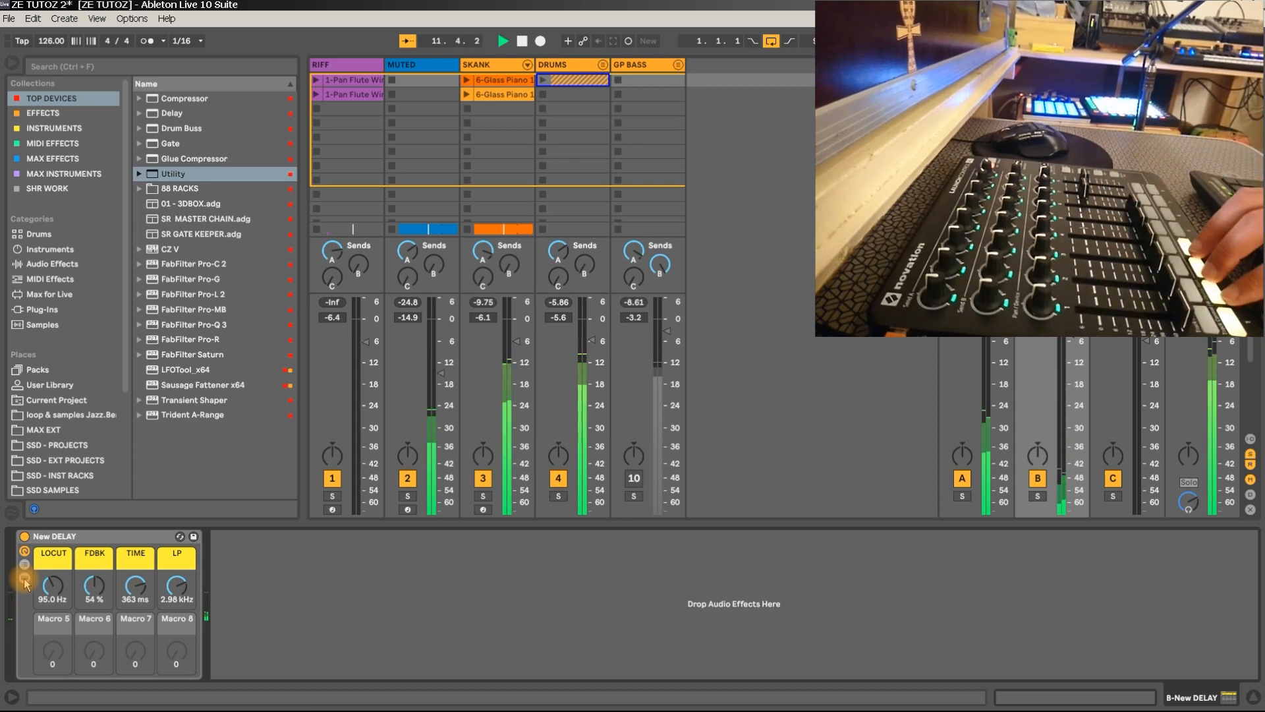
key(space)
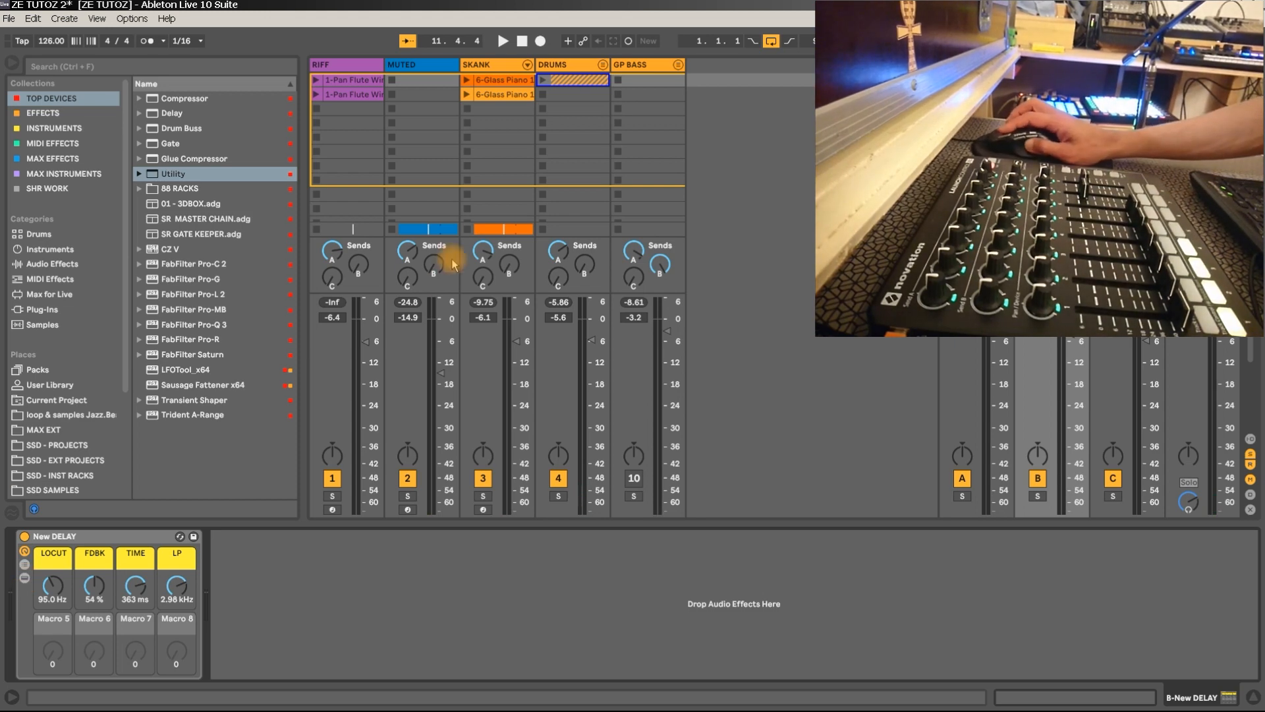
Set the track volumes to -5.4 dB for RIFF, -13.3 dB for MUTED, -4.0 dB for SKANK and -5.0 dB for DRUMS.
drag(440, 374, 440, 371)
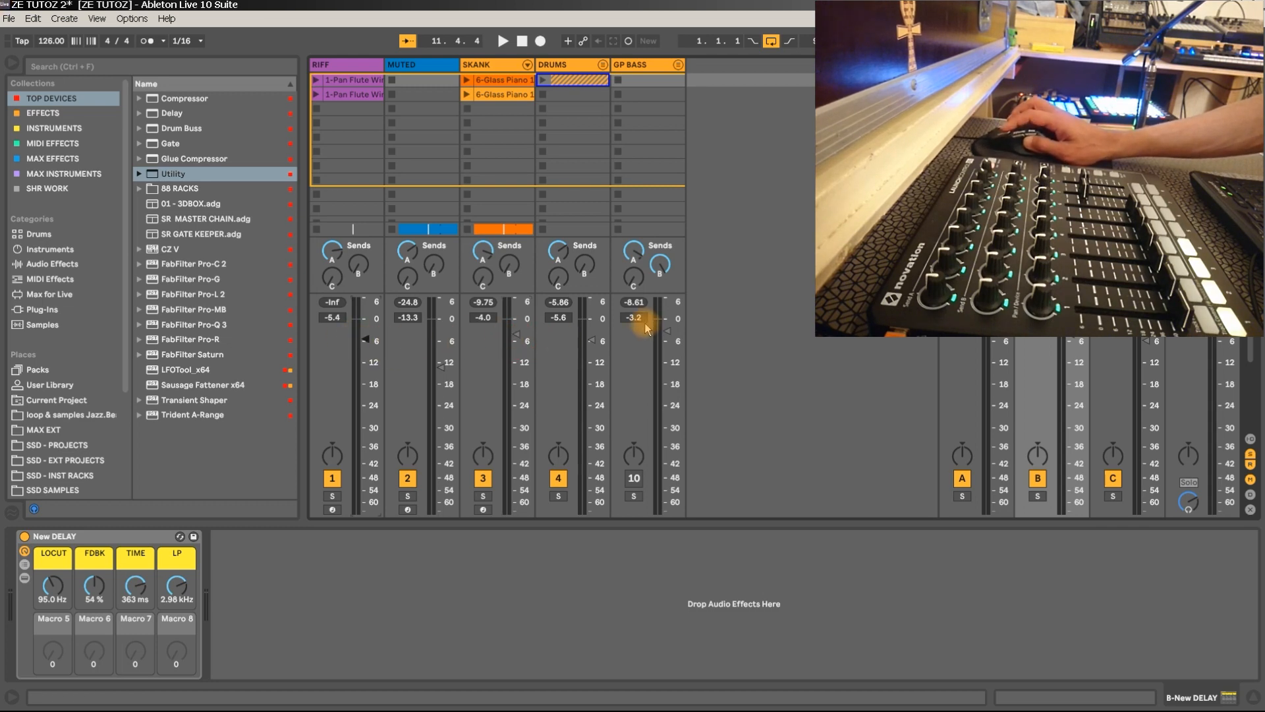
key(space)
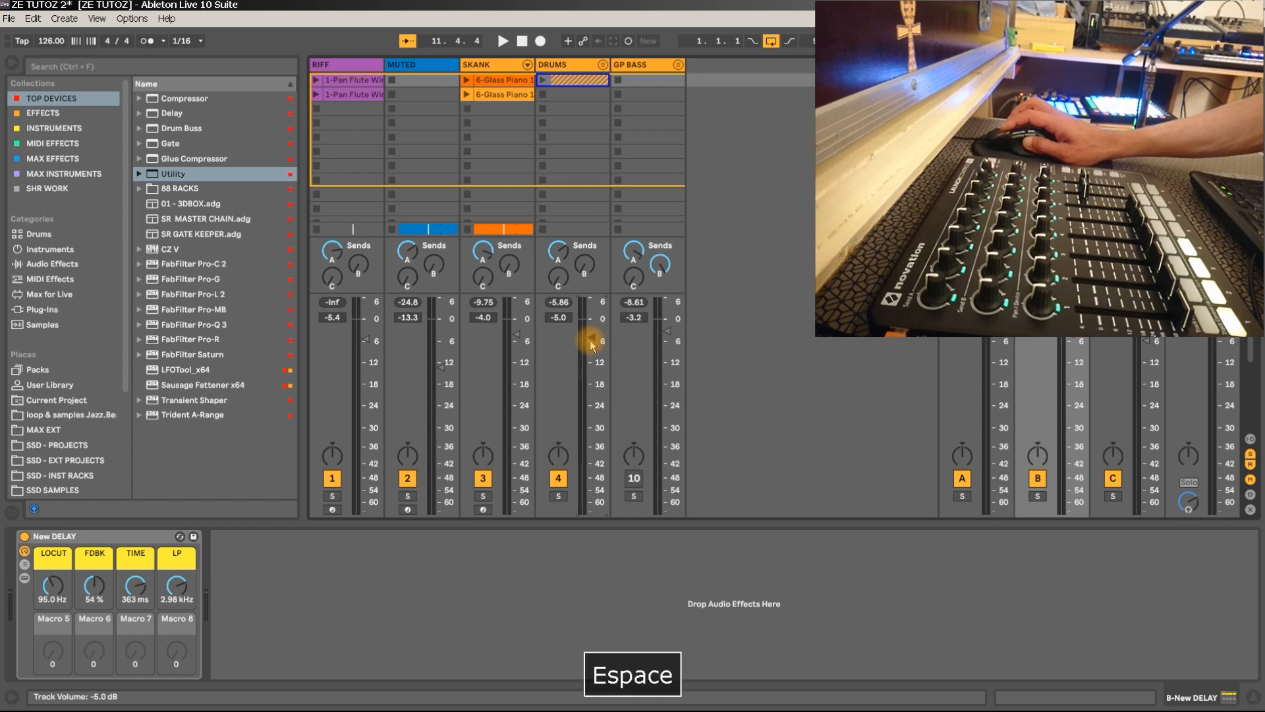
Set the GP BASS track volume to -1.7 dB against the playing session, and audition delay return B in solo.
click(634, 478)
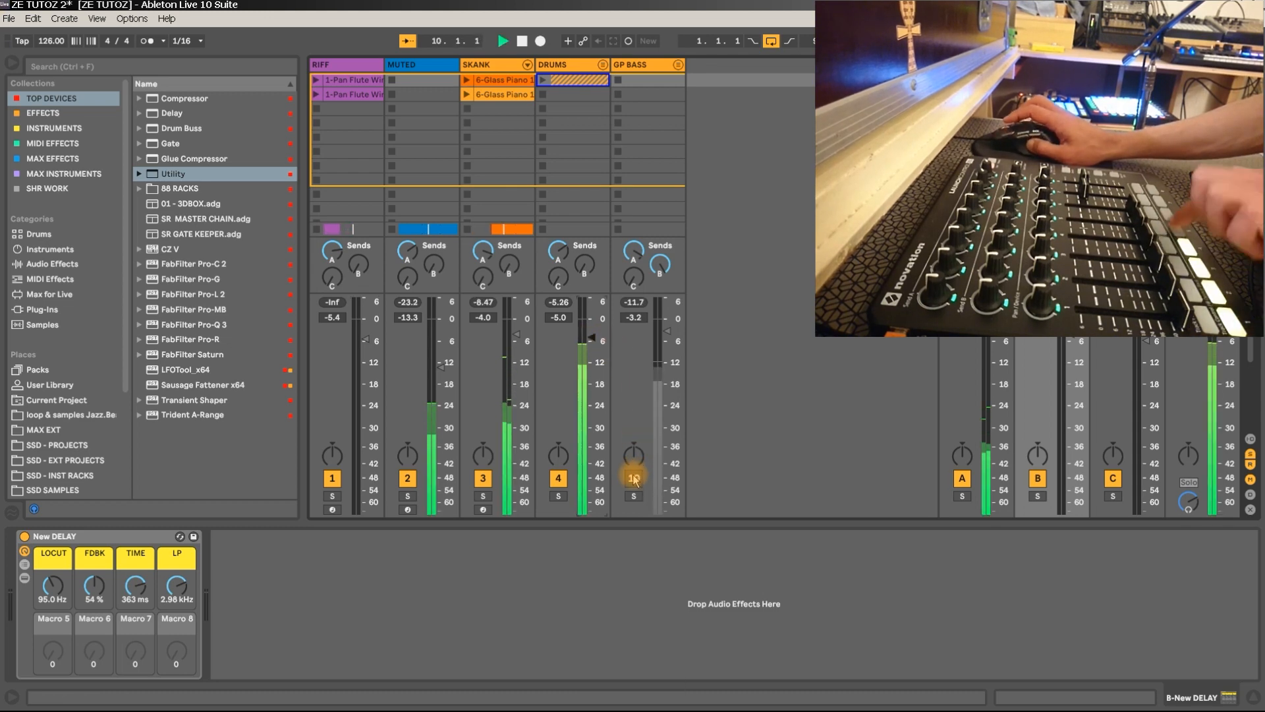
click(634, 477)
drag(683, 369, 666, 329)
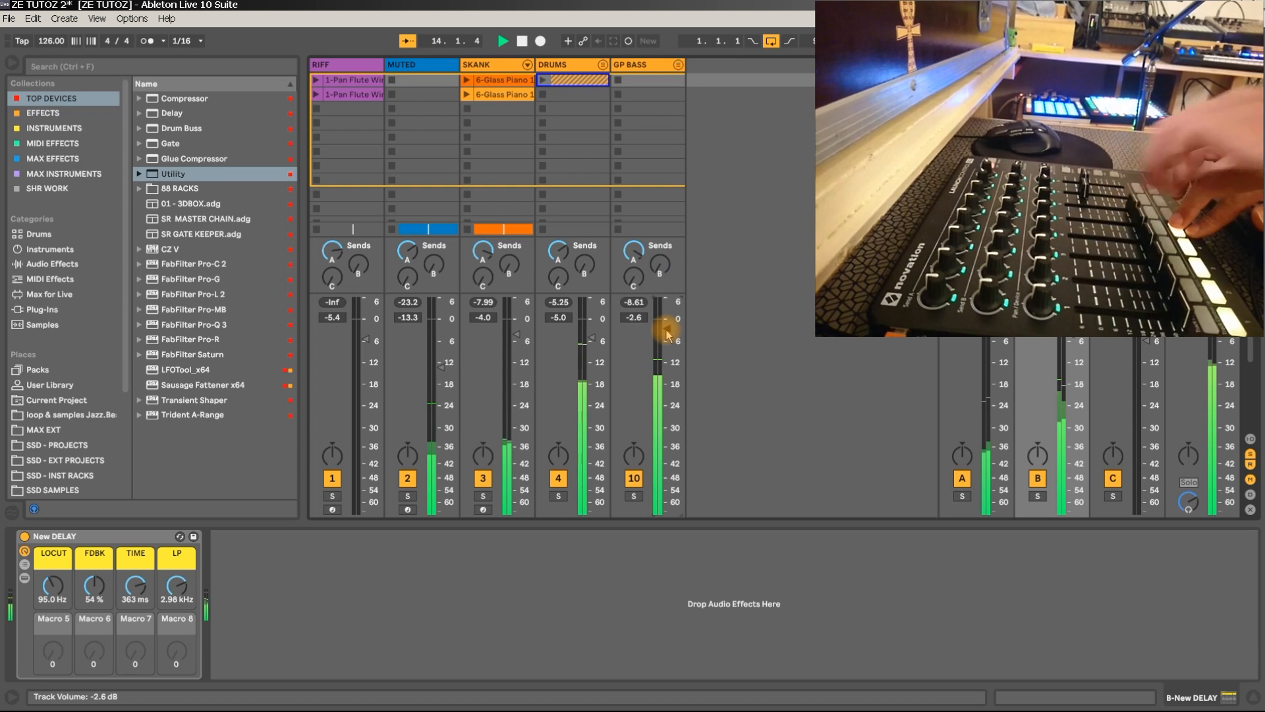
key(space)
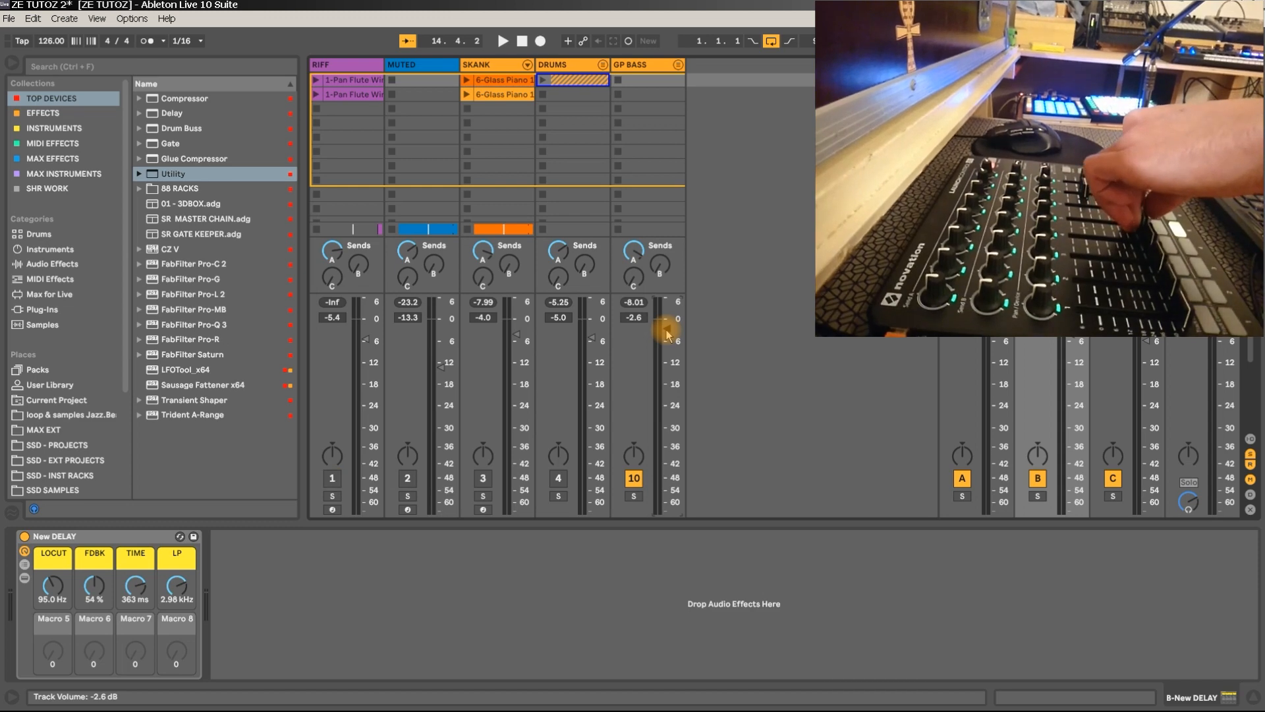
key(space)
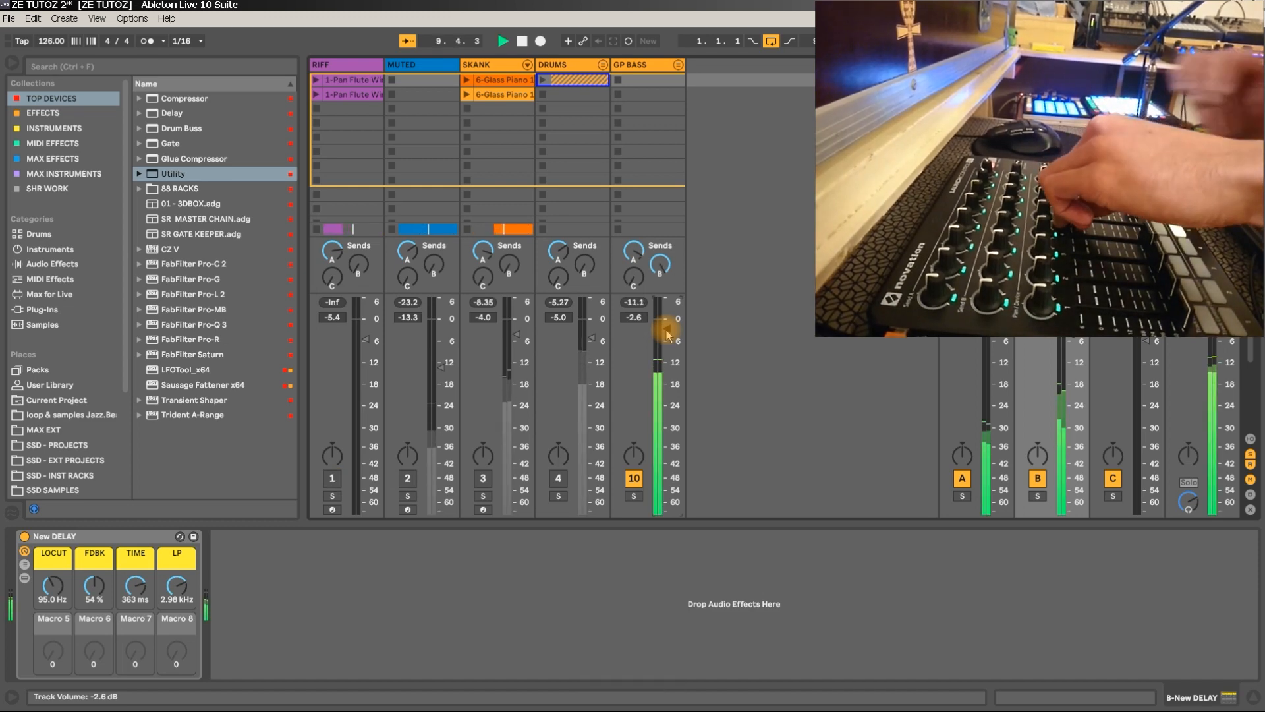
drag(666, 330, 666, 322)
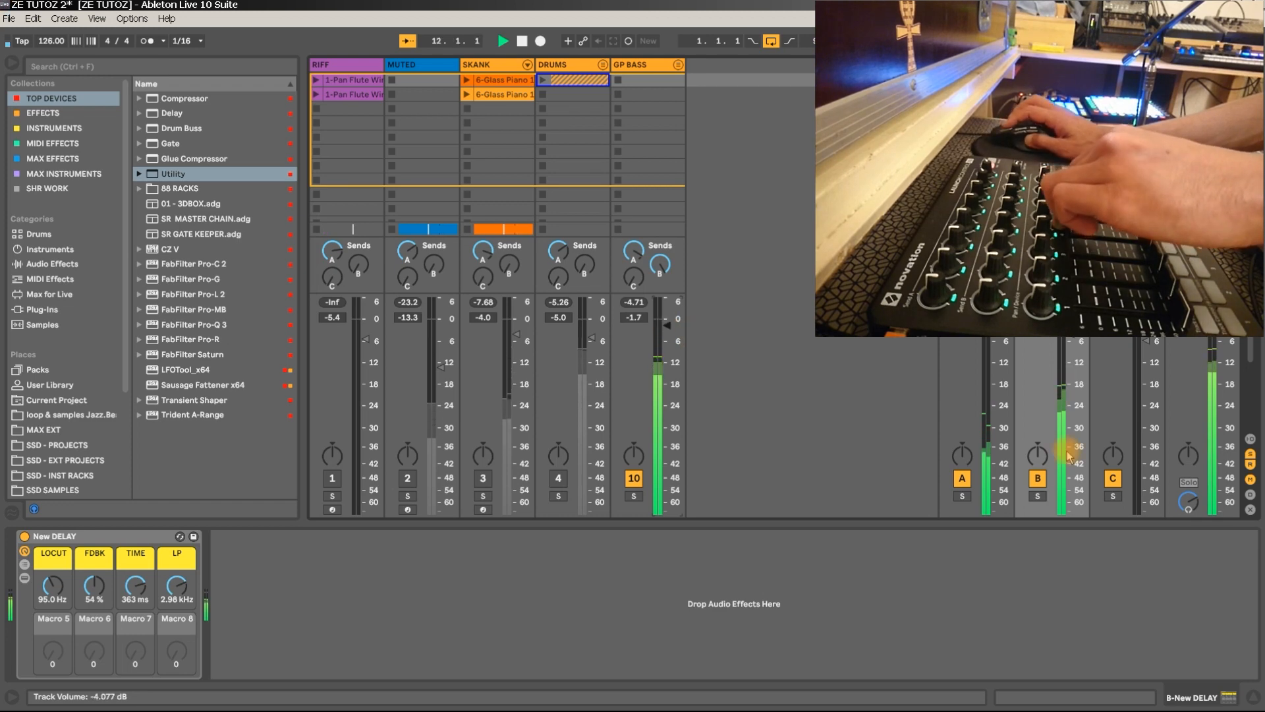
click(1038, 497)
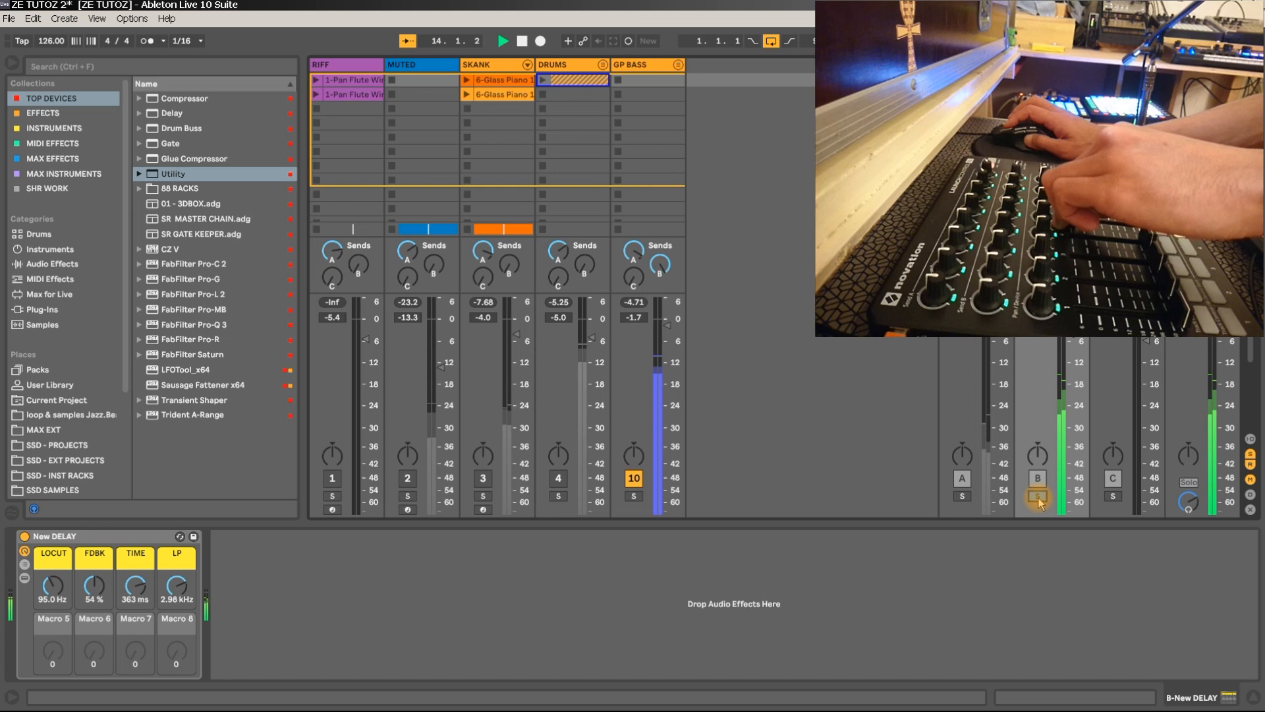
click(1039, 497)
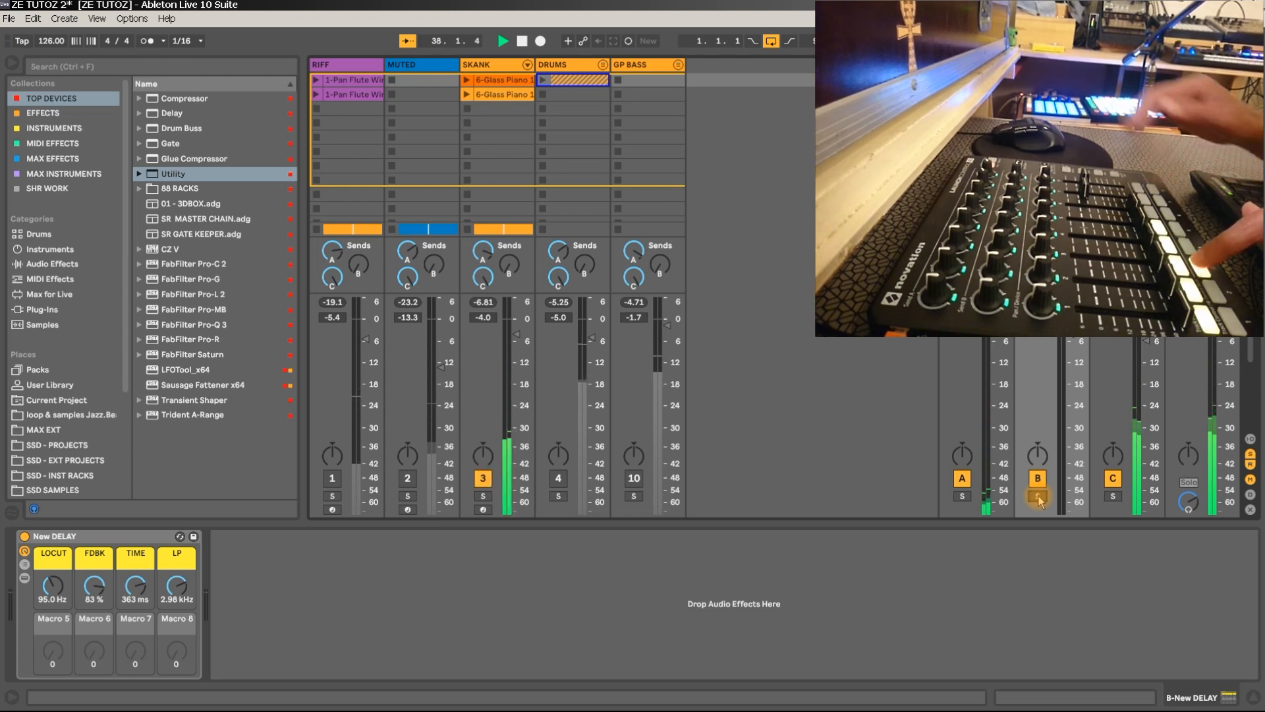
Collapse the REVERB BIG rack on return C to its macros, and set its OUT macro to -7.99 dB.
click(1113, 64)
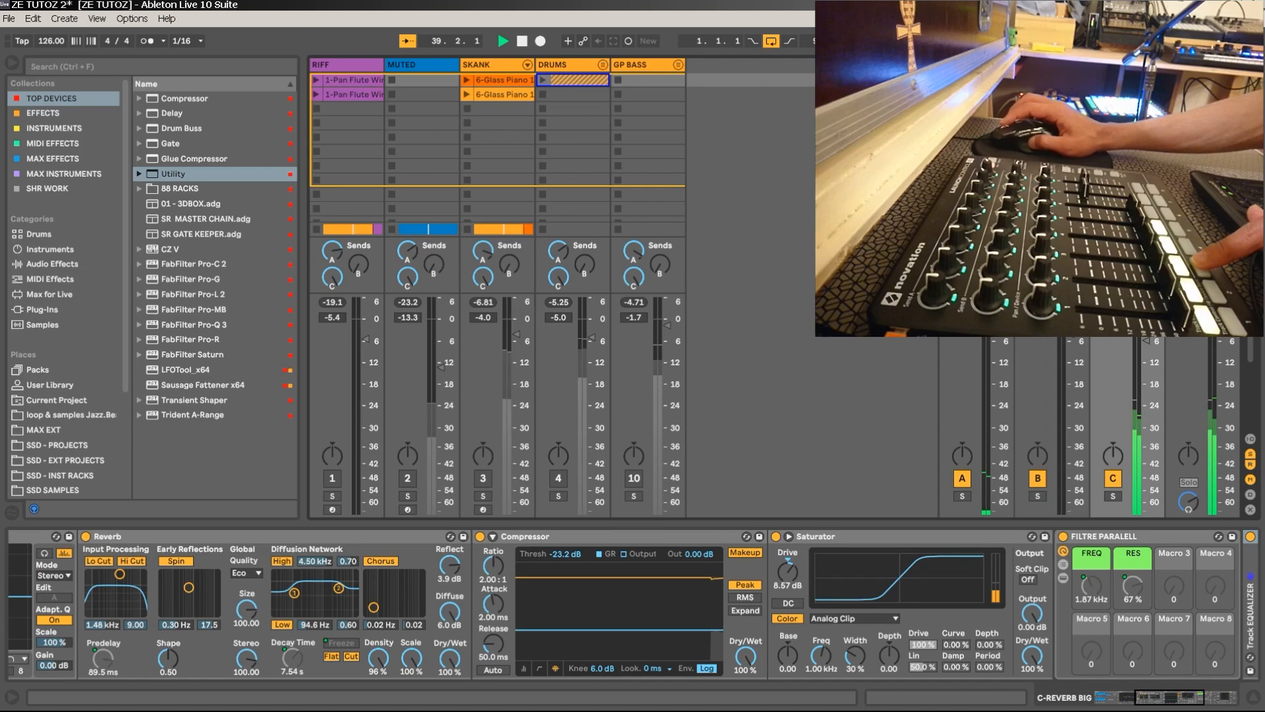
drag(1196, 696, 1094, 709)
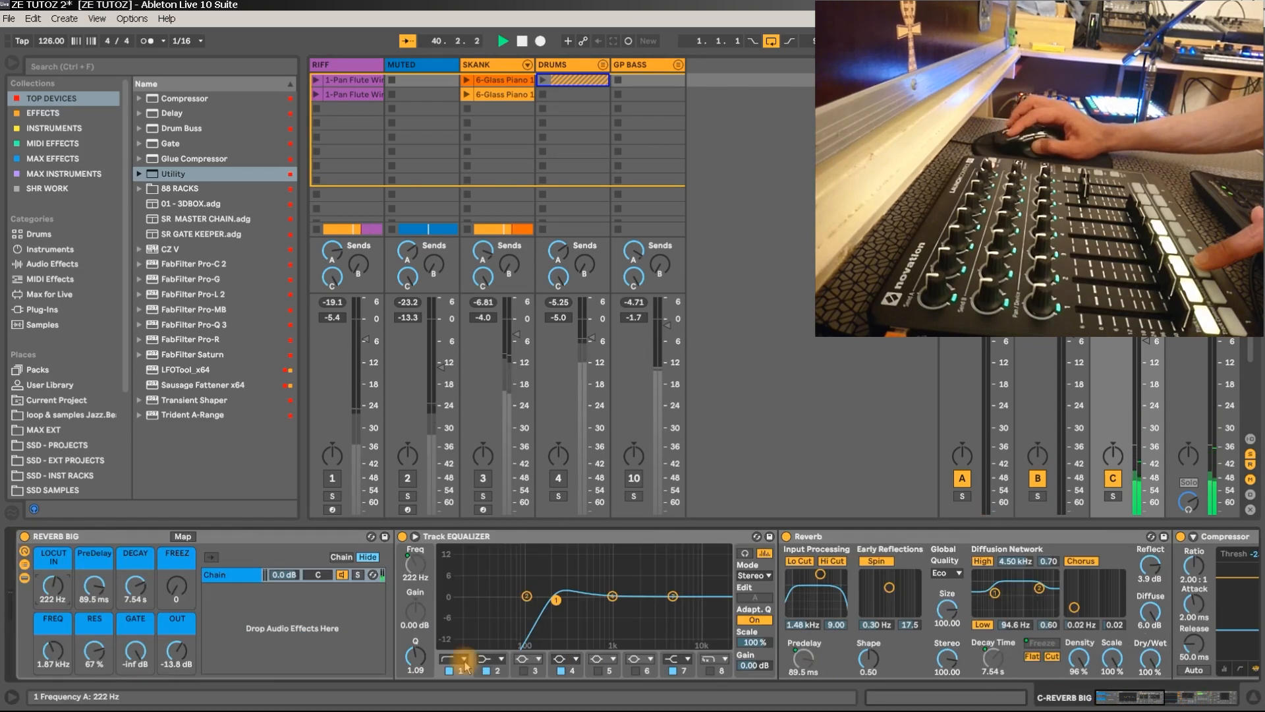
click(24, 579)
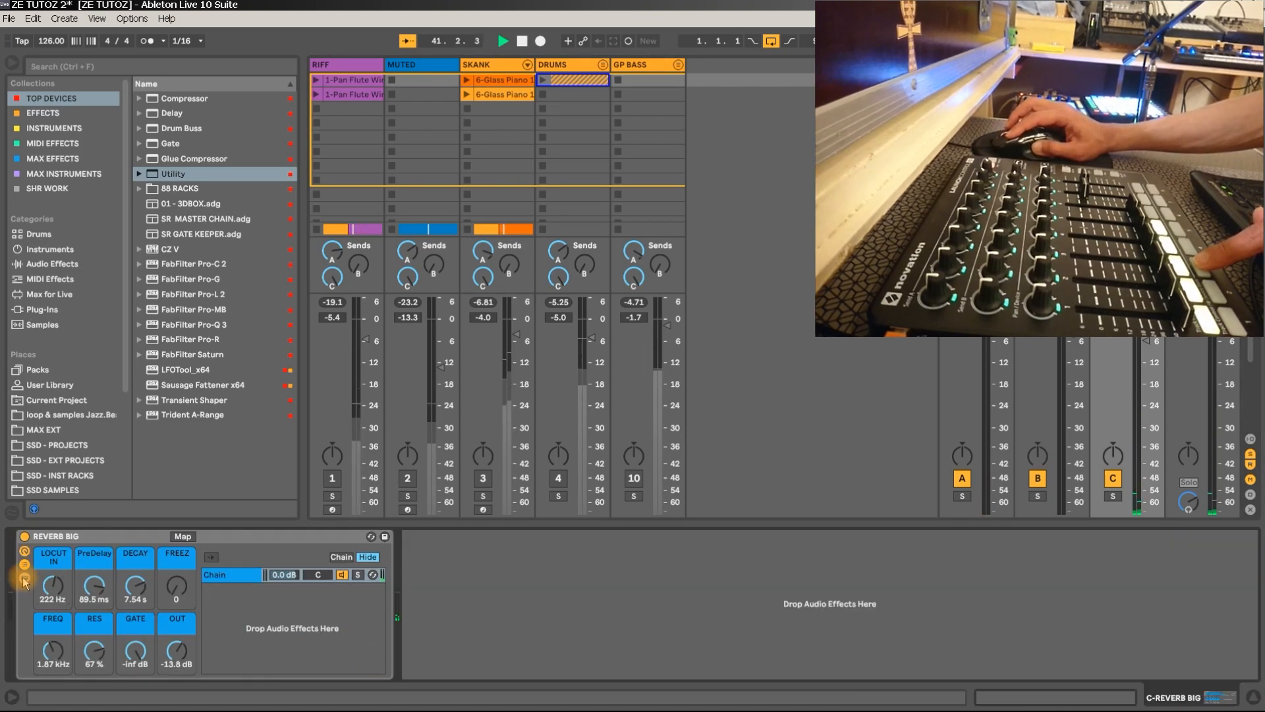
click(25, 566)
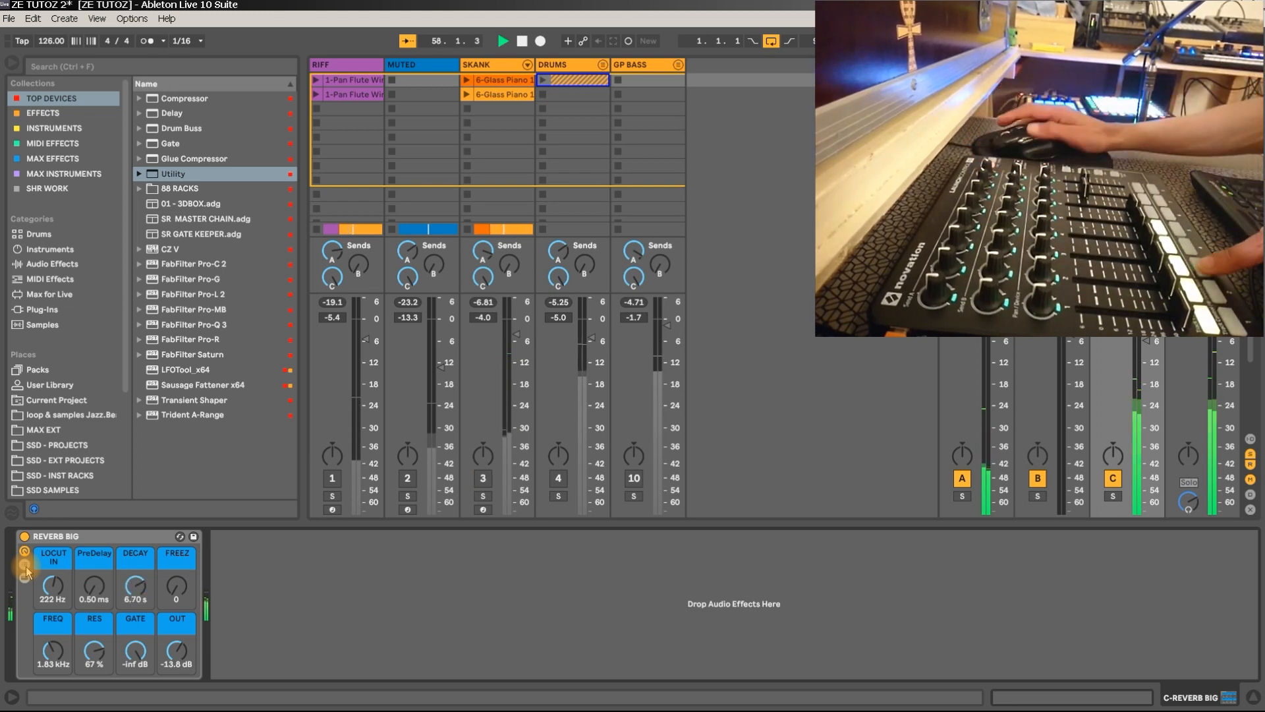
drag(176, 653, 176, 631)
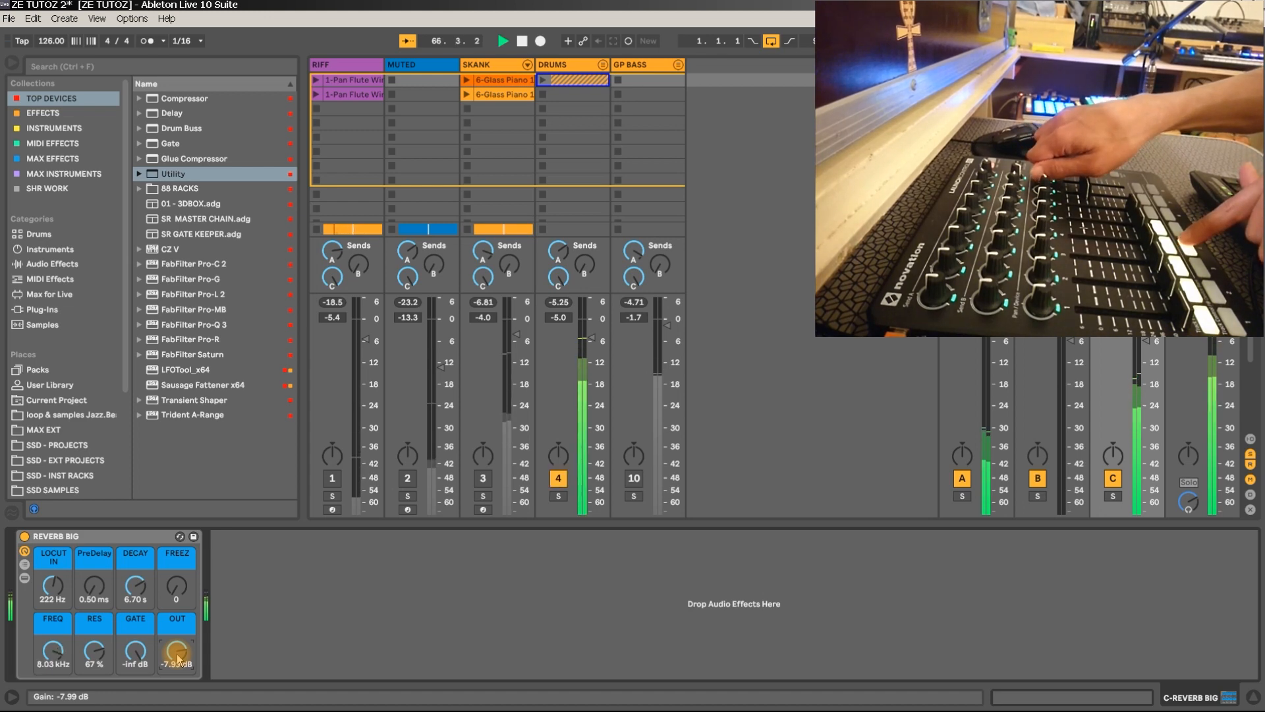
Set the REVERB BIG rack's RES macro to 54 % and the FILTRE chain volume in the nested parallel filter rack to -10.2 dB.
click(94, 653)
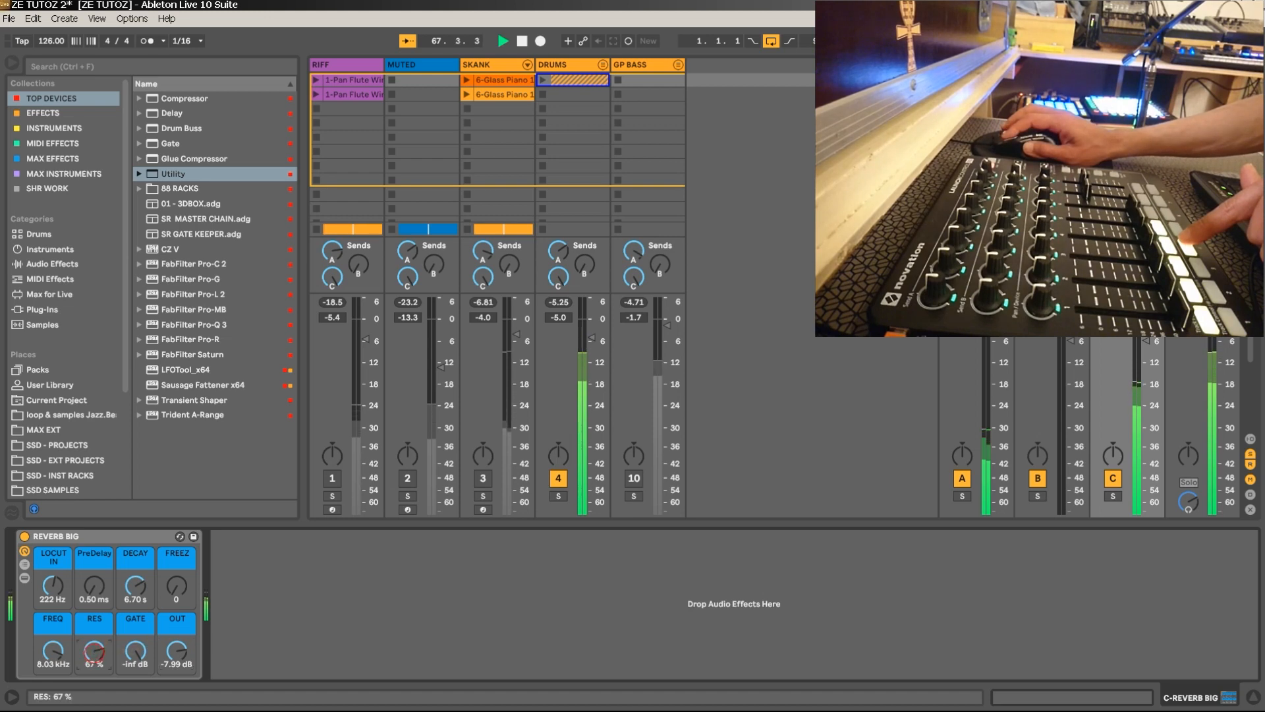
click(25, 577)
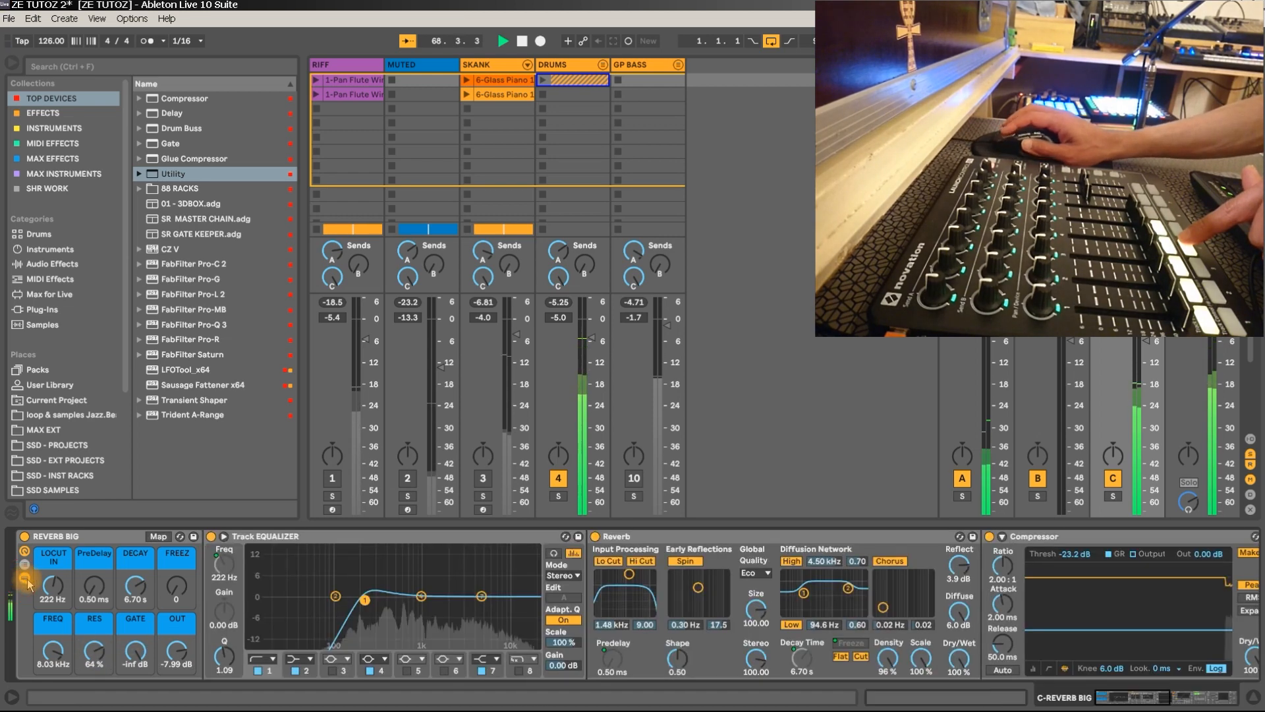
click(1163, 701)
drag(1163, 702, 1215, 697)
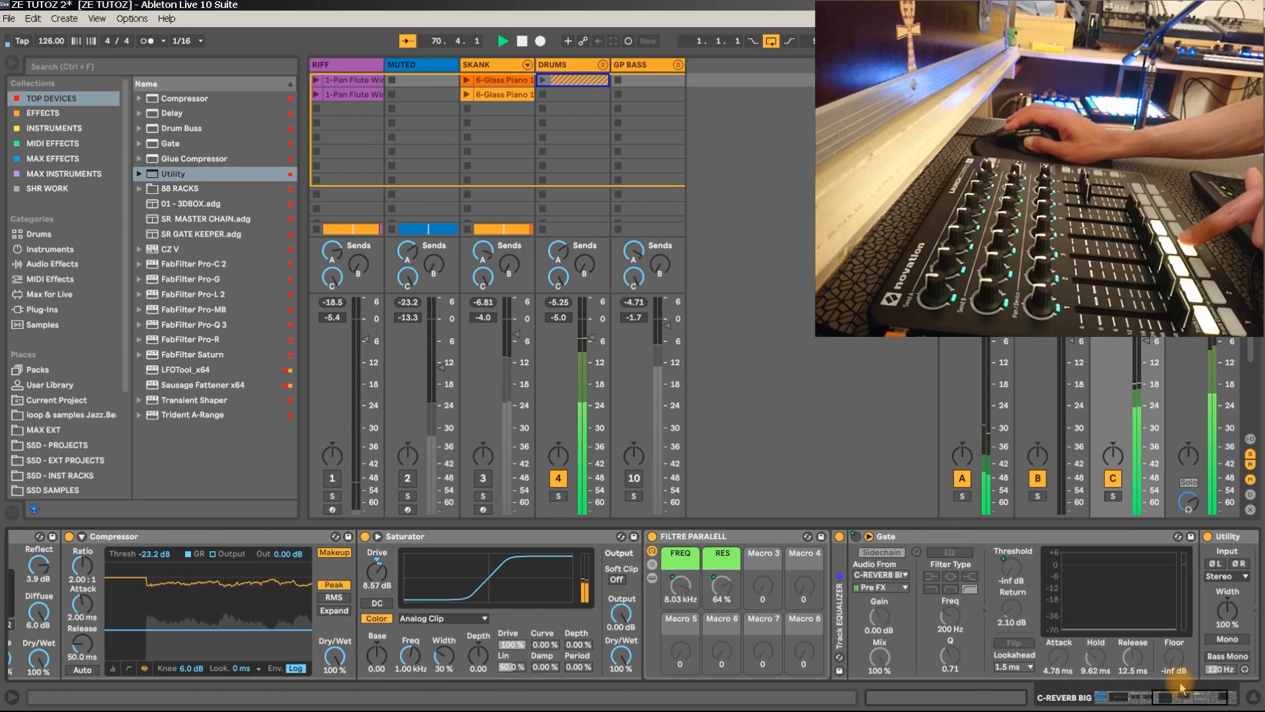
click(651, 577)
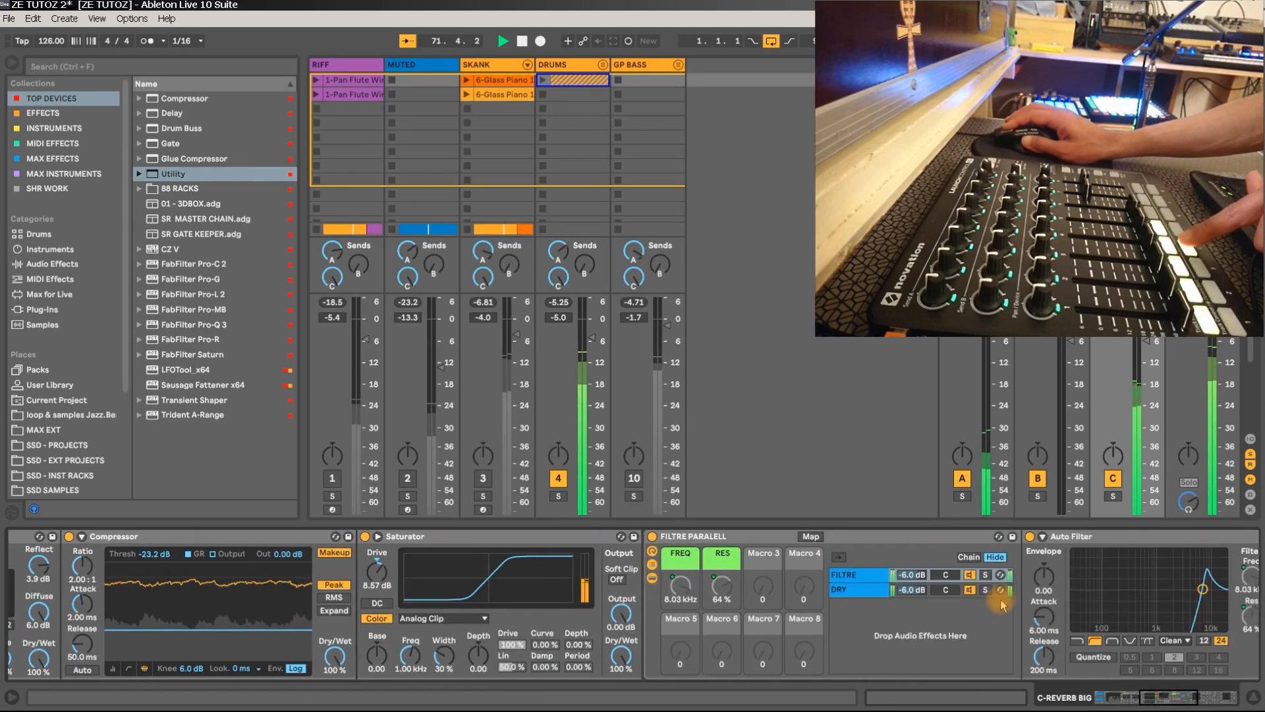
mouse_move(920, 580)
mouse_down()
mouse_move(921, 622)
mouse_move(920, 580)
mouse_up()
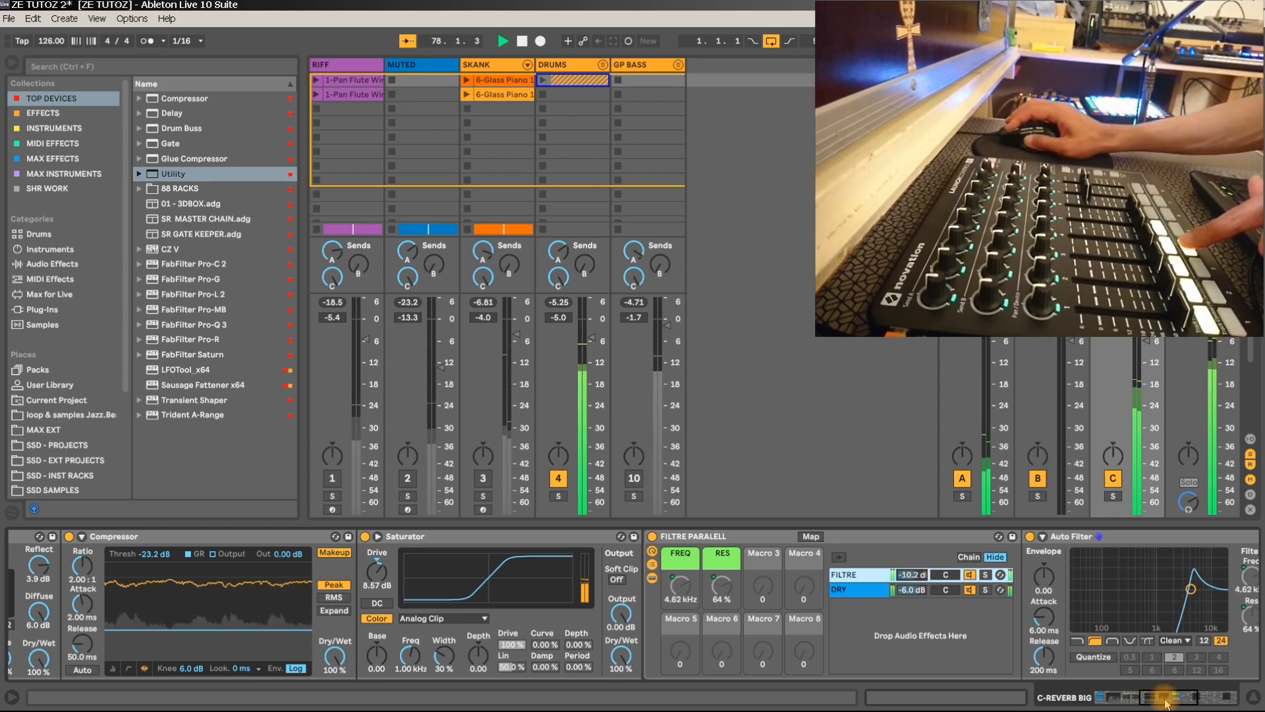
drag(1164, 704, 1128, 699)
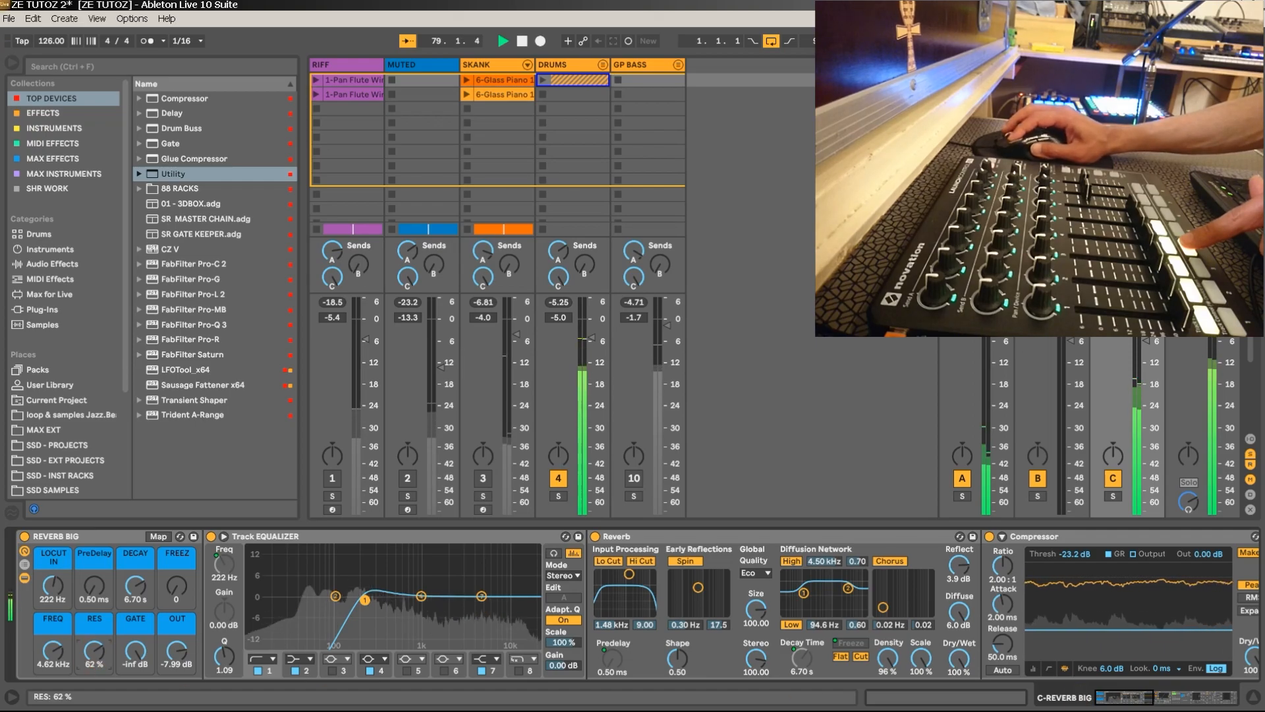
click(25, 578)
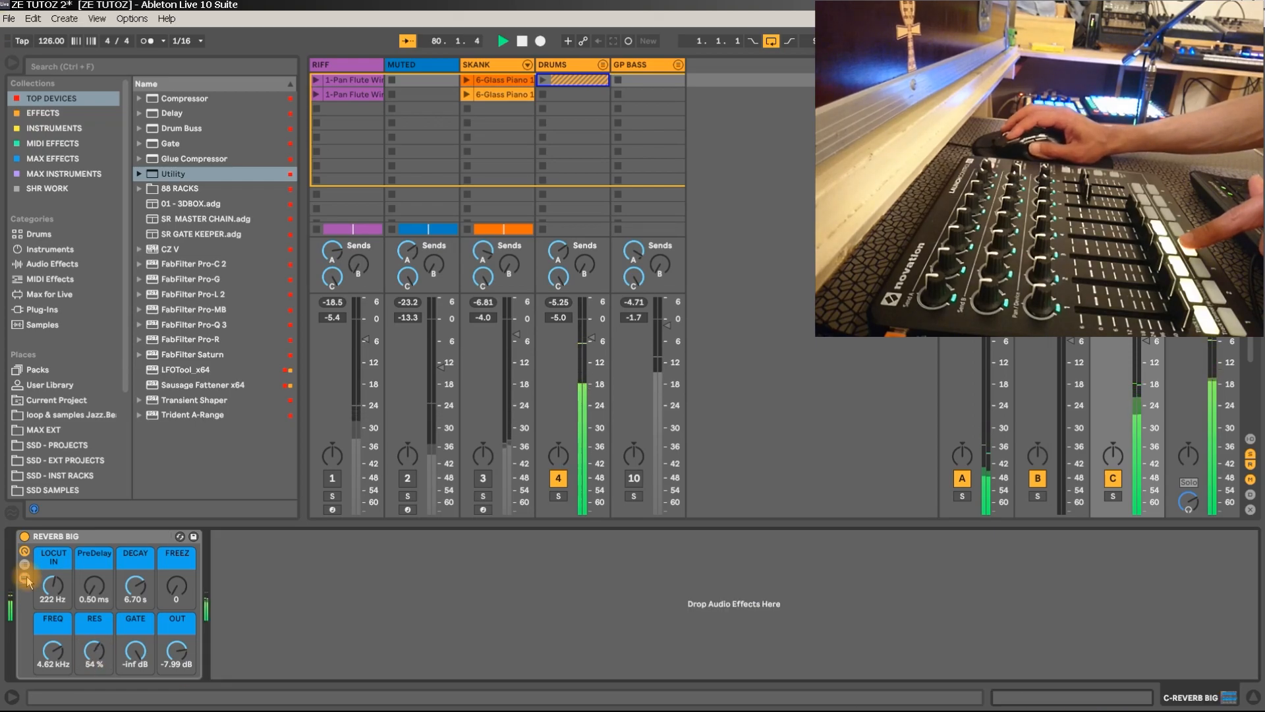
Save the REVERB BIG rack to the effects presets in the User Library, overwriting the existing REVERB BIG.adg.
click(52, 386)
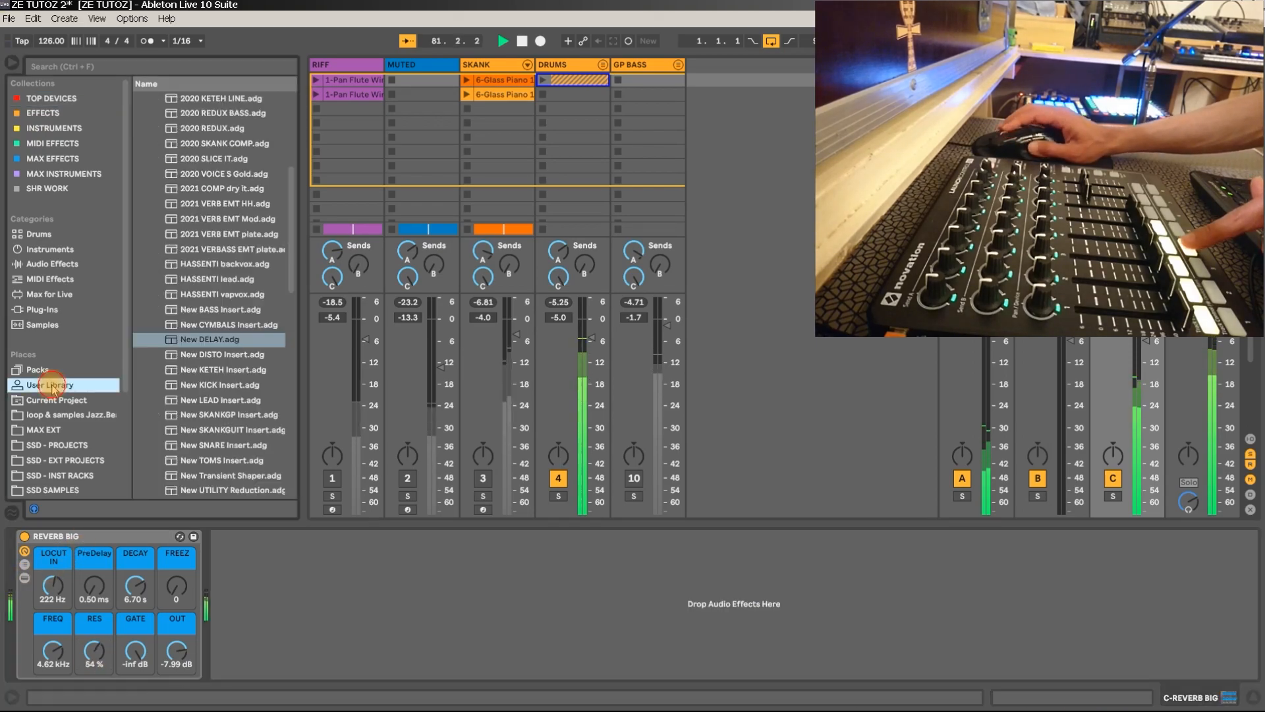
click(92, 535)
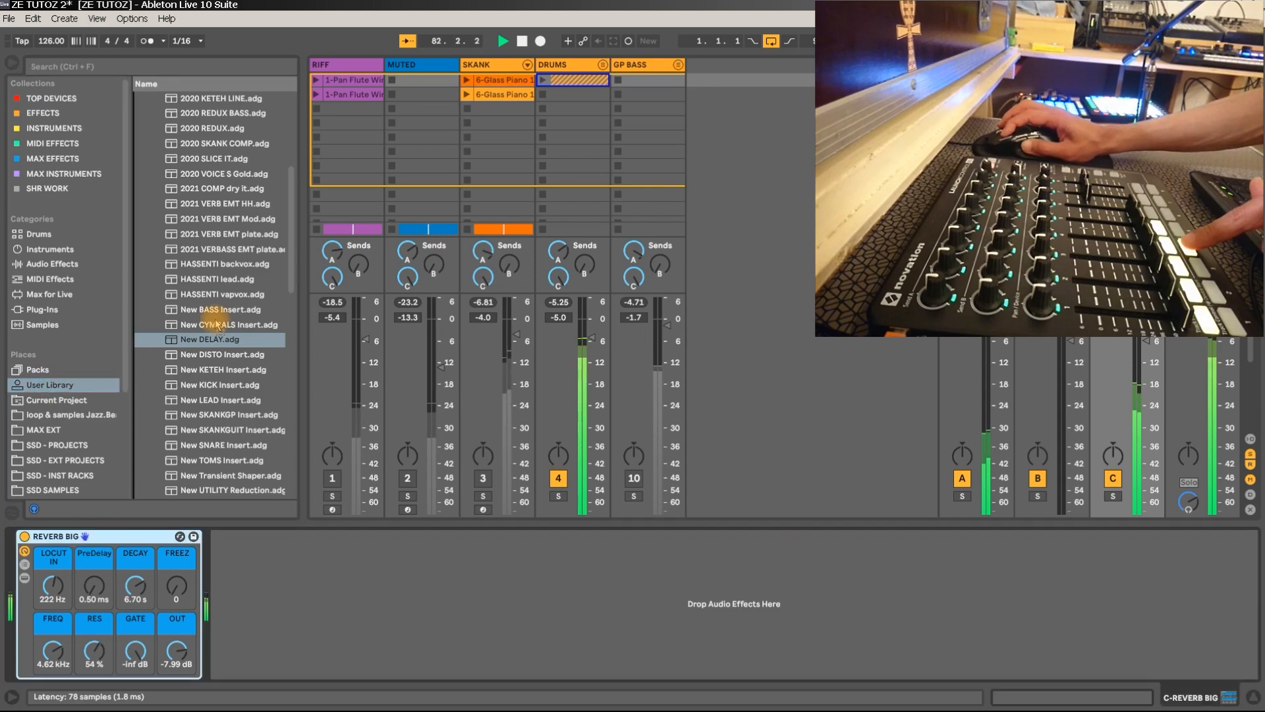
key(ctrl+s)
key(Return)
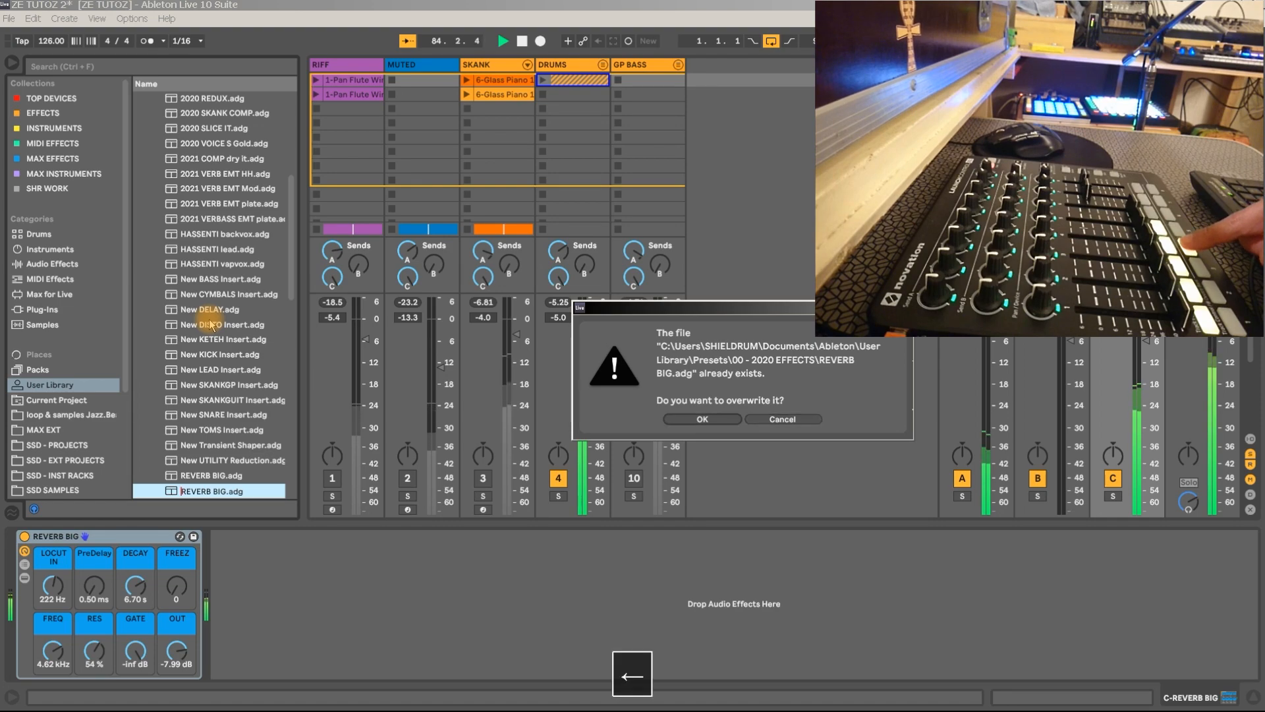
key(Return)
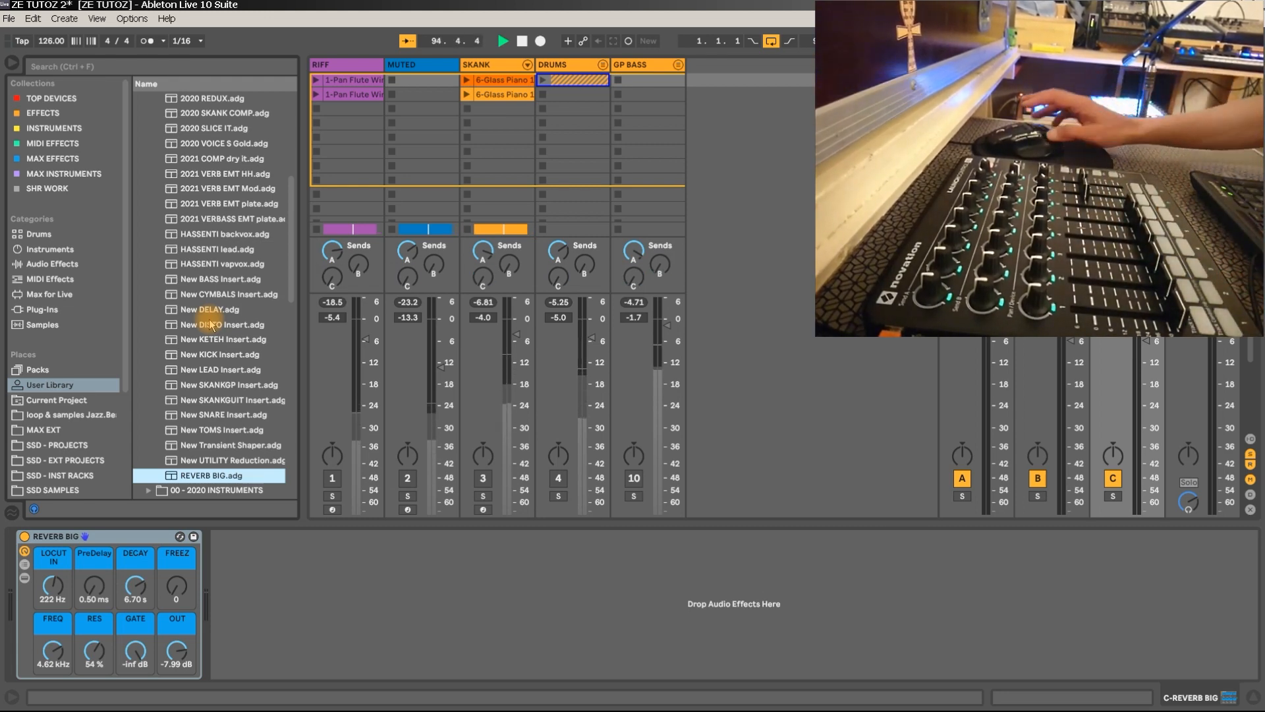
Stop playback and, in the Arrangement view, insert an audio track below GP BASS and name it REC.
key(space)
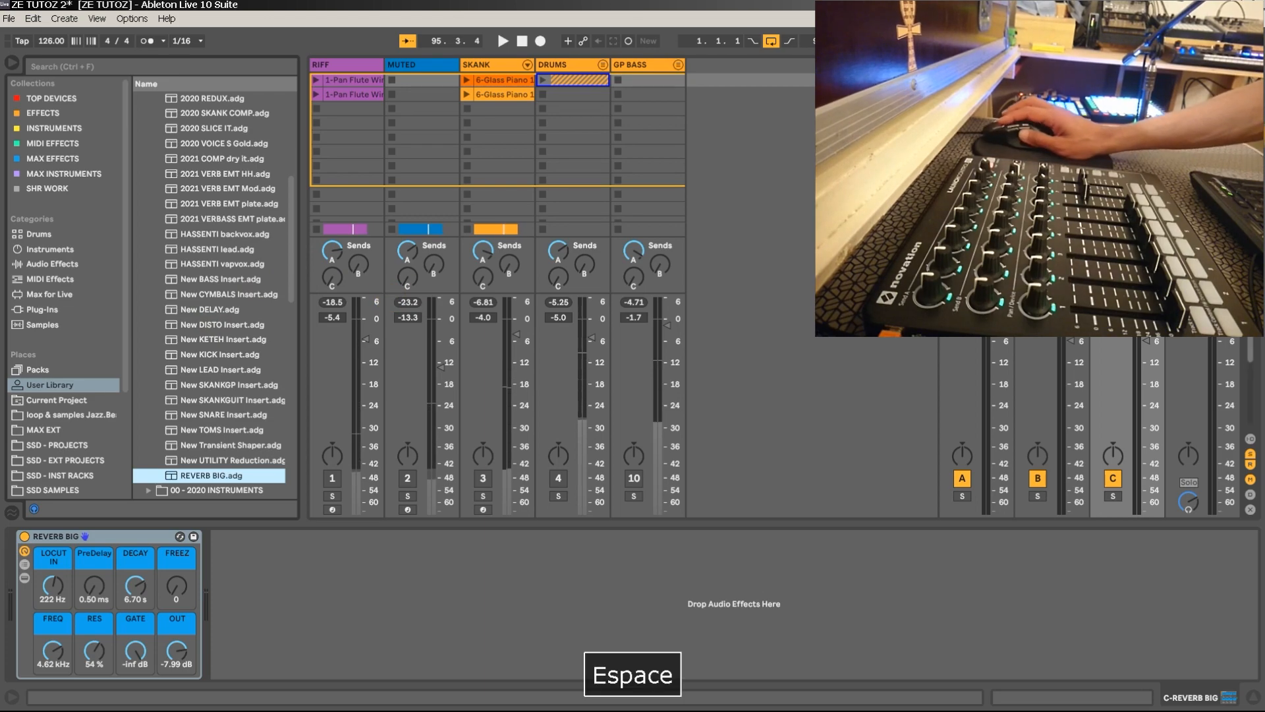
key(Tab)
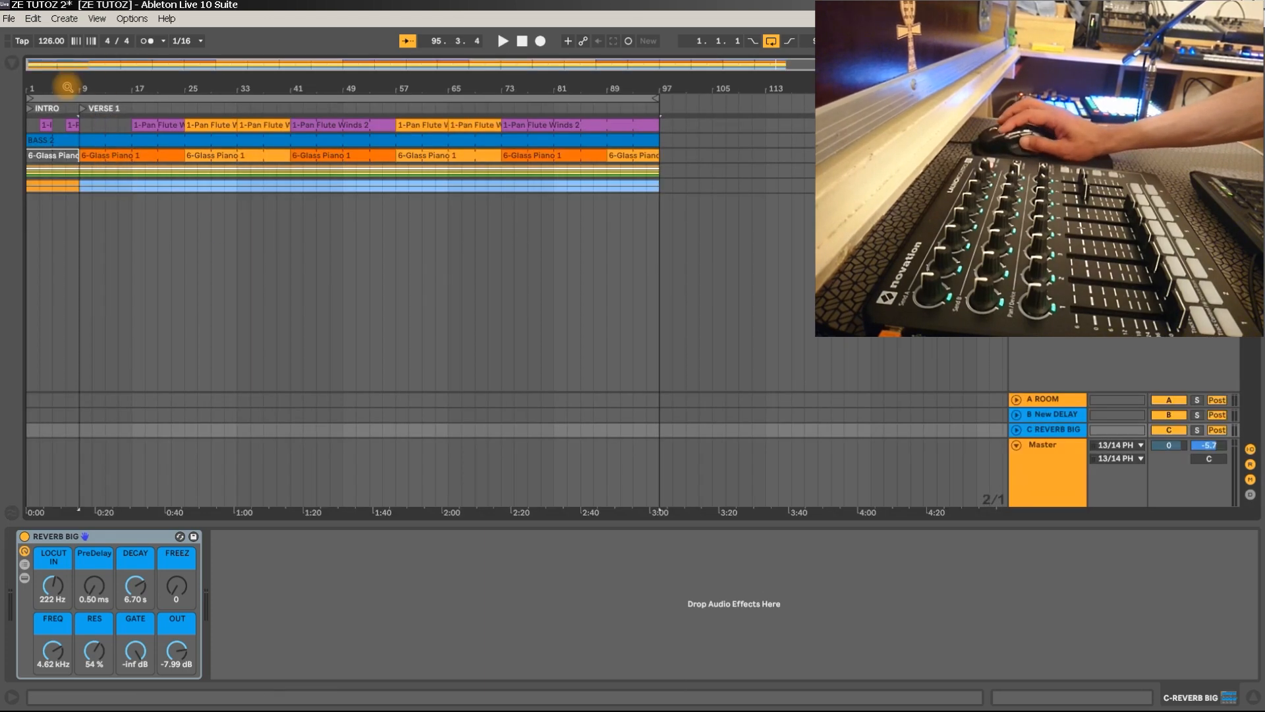
click(1048, 186)
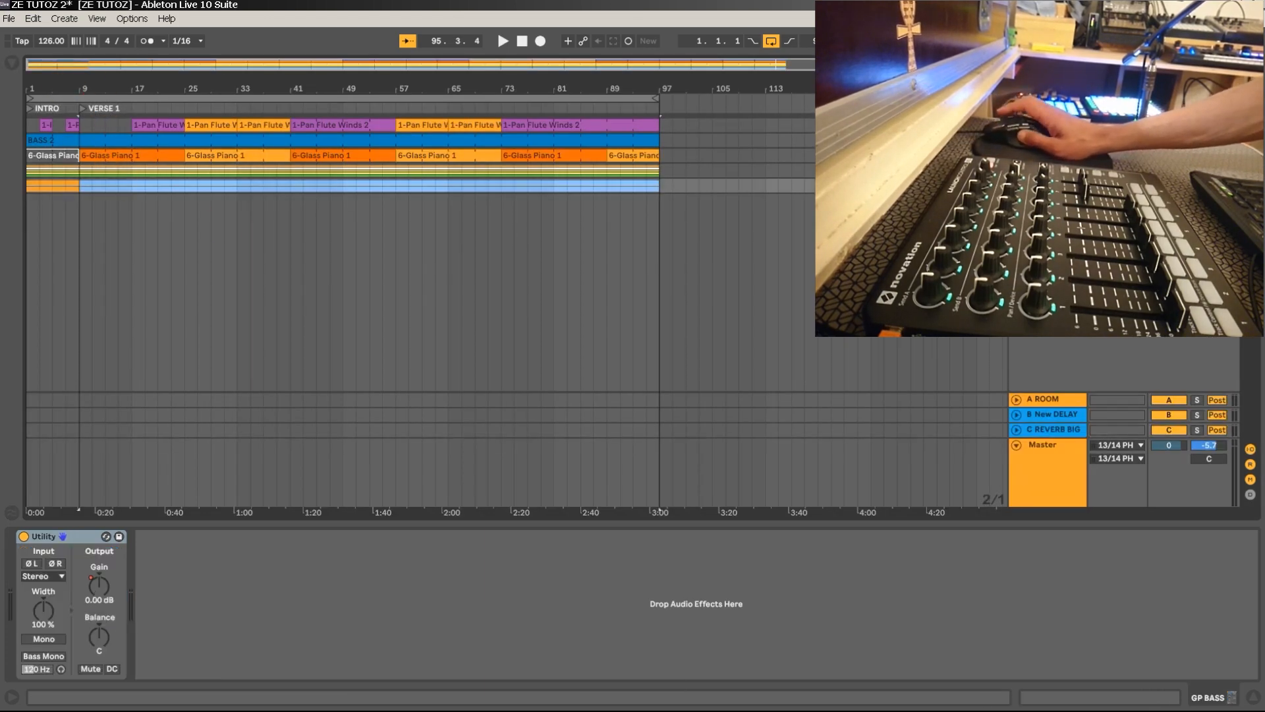
key(ctrl+t)
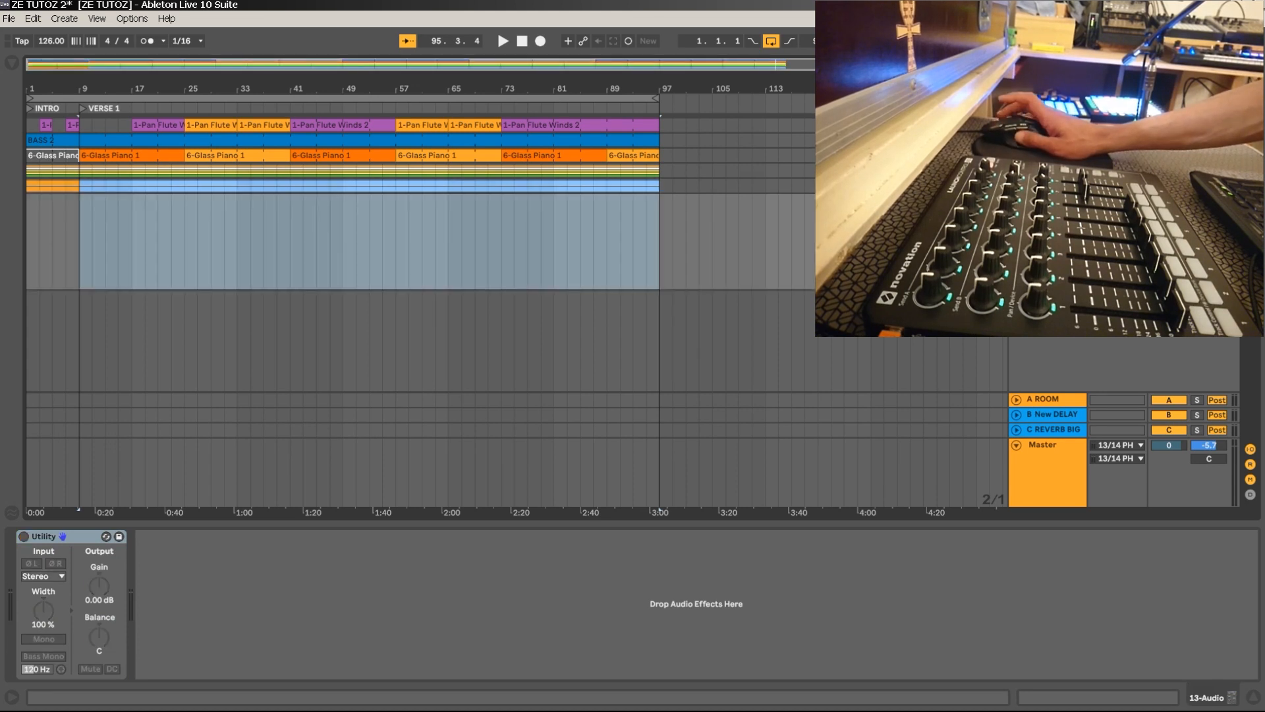
right_click(1059, 201)
click(1070, 430)
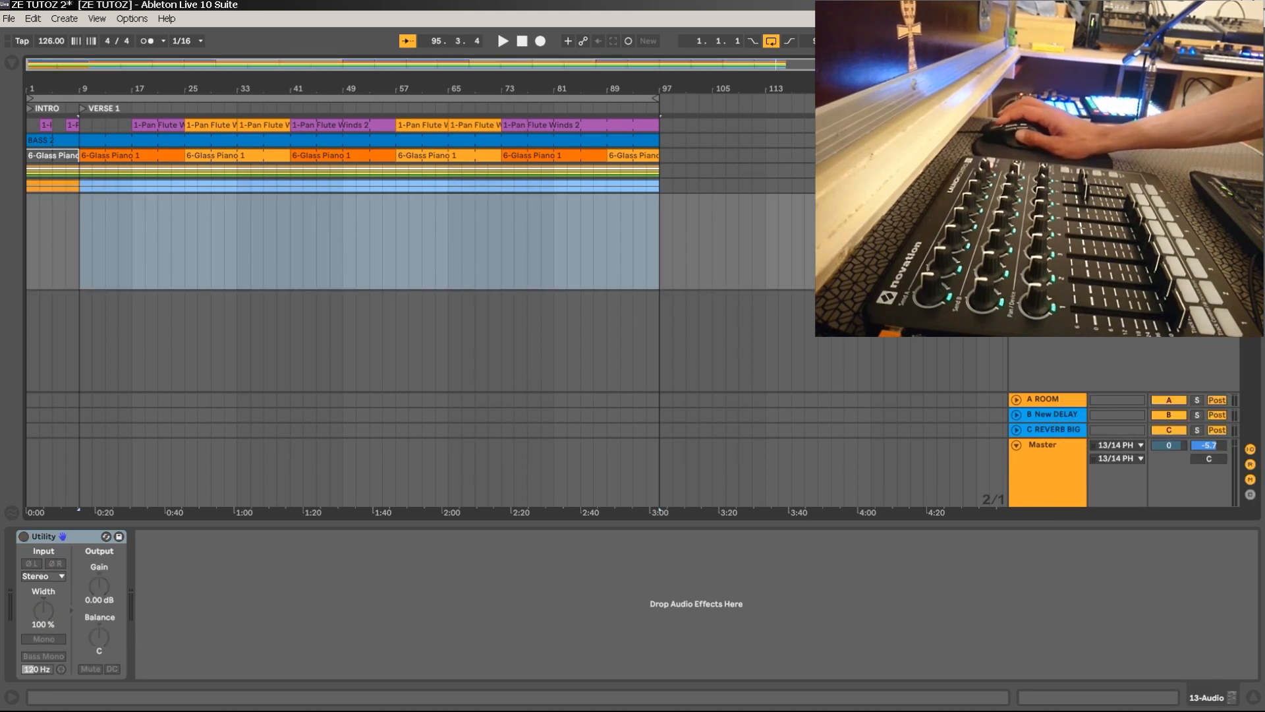
key(ctrl+r)
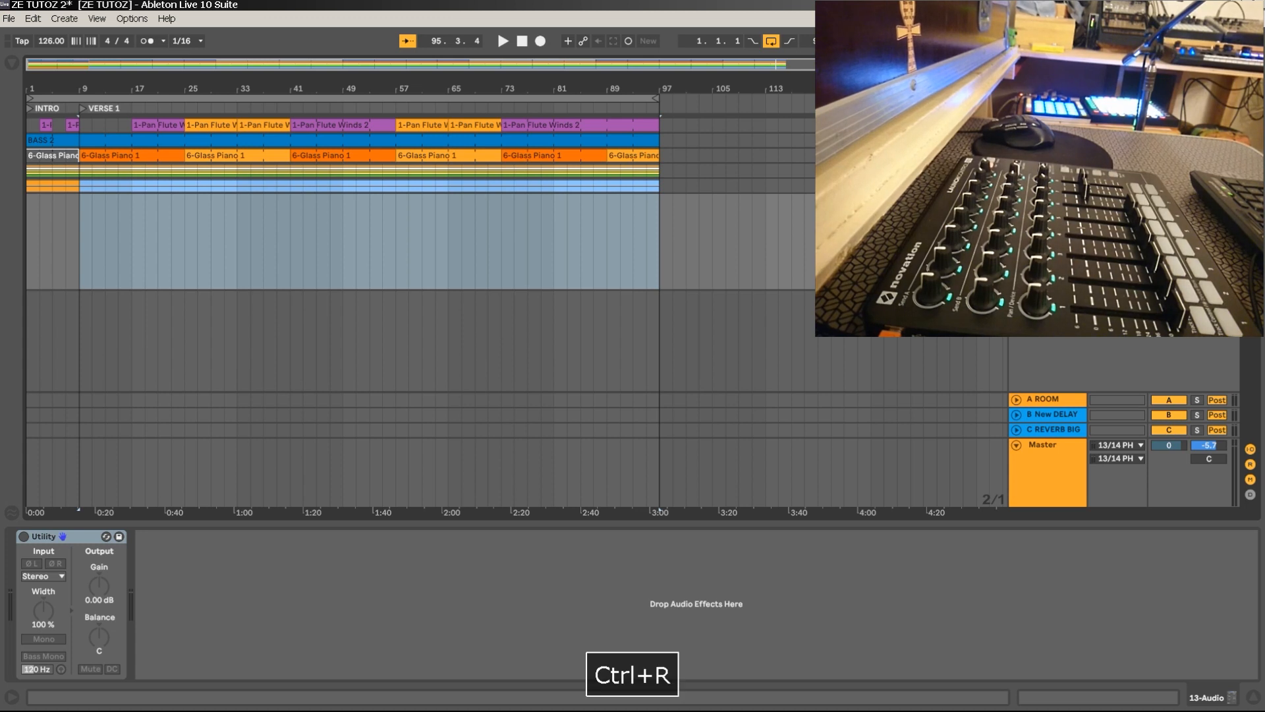
text(E)
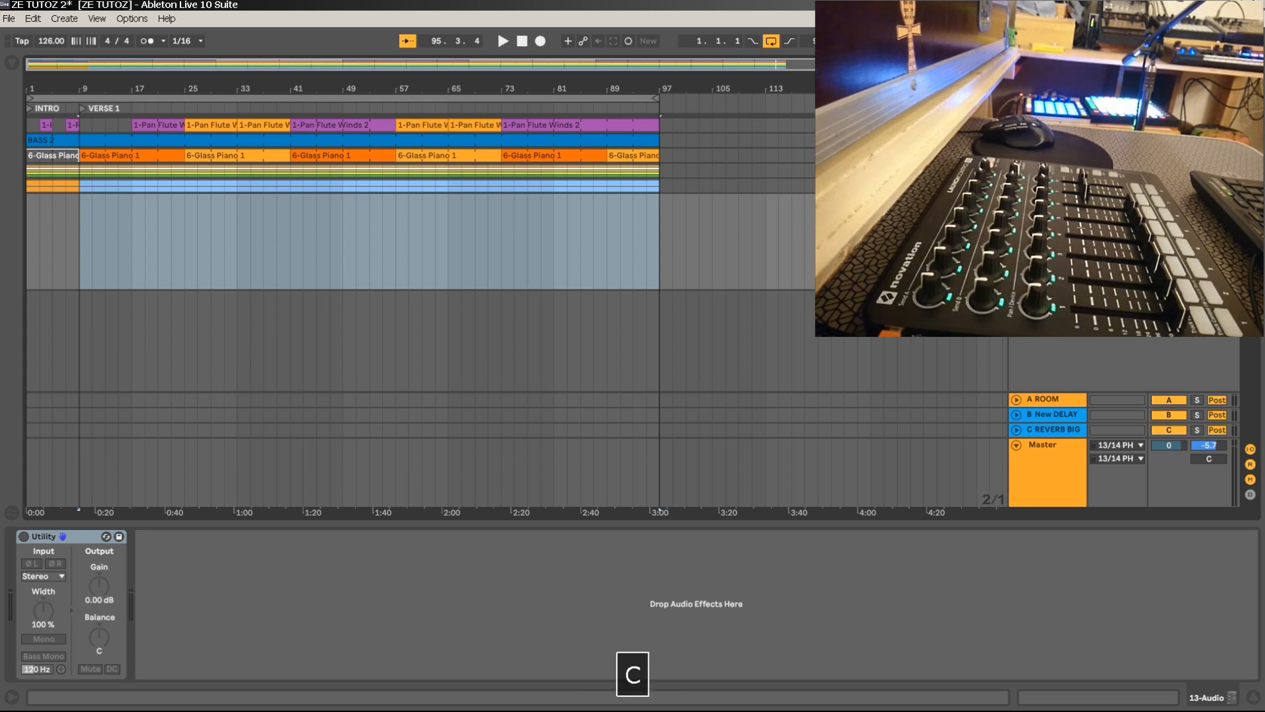
key(Return)
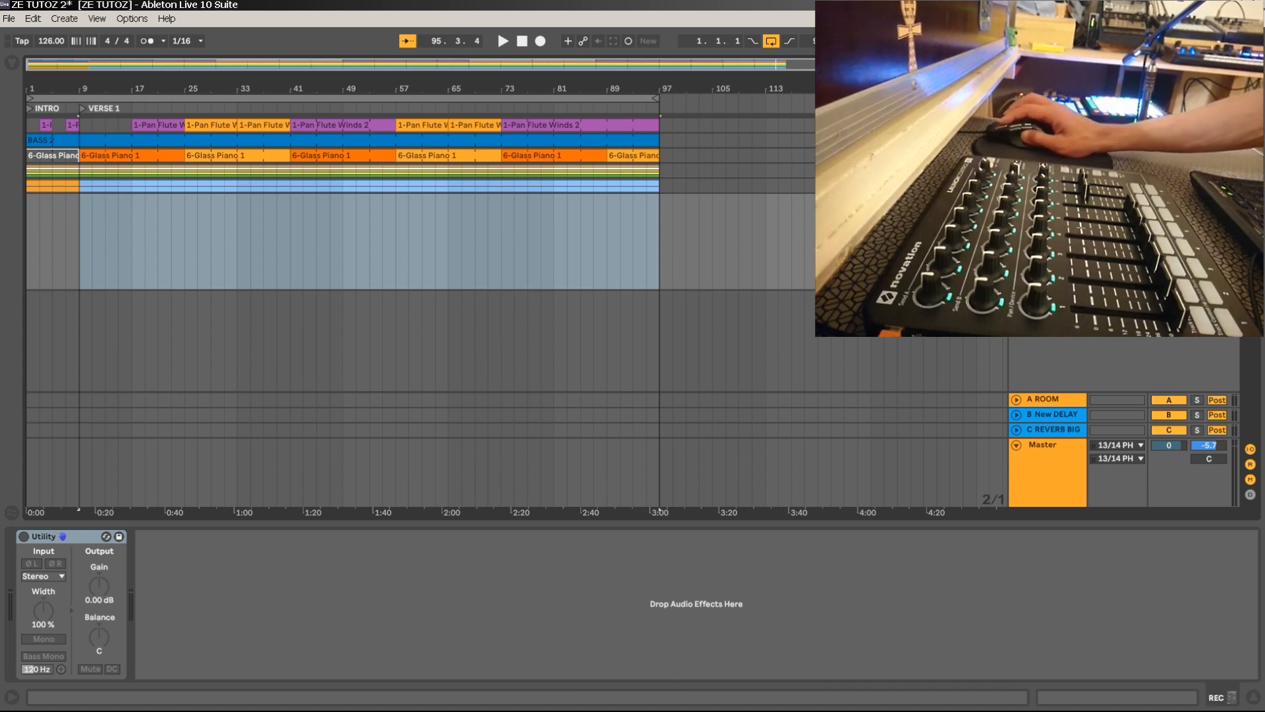
Set the REC track's audio input to Master and arm the track for recording.
click(1046, 466)
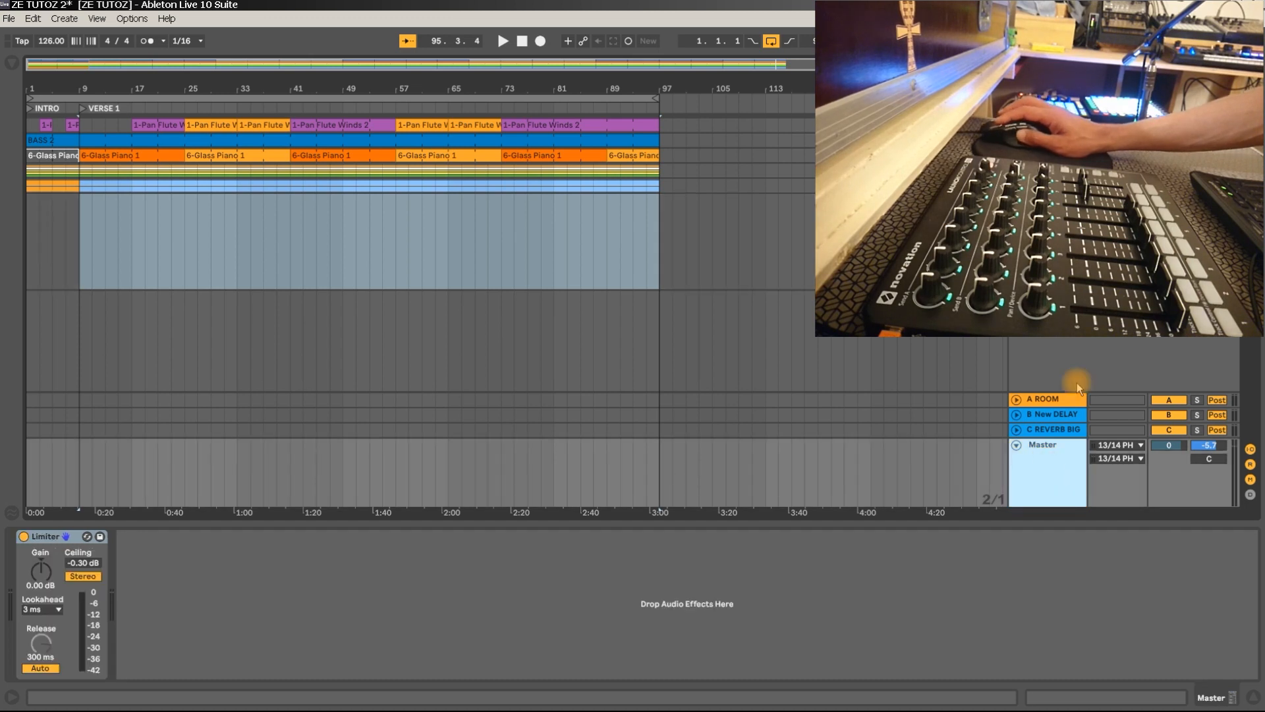
click(1118, 200)
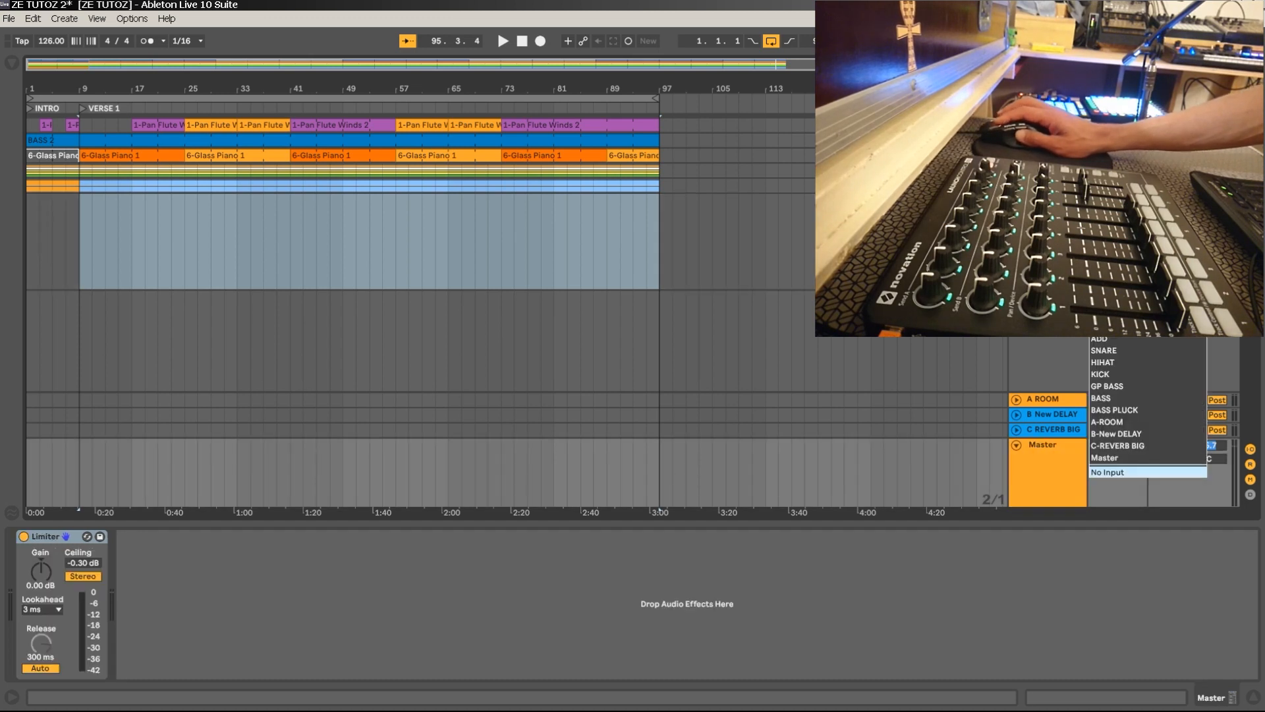
click(1105, 457)
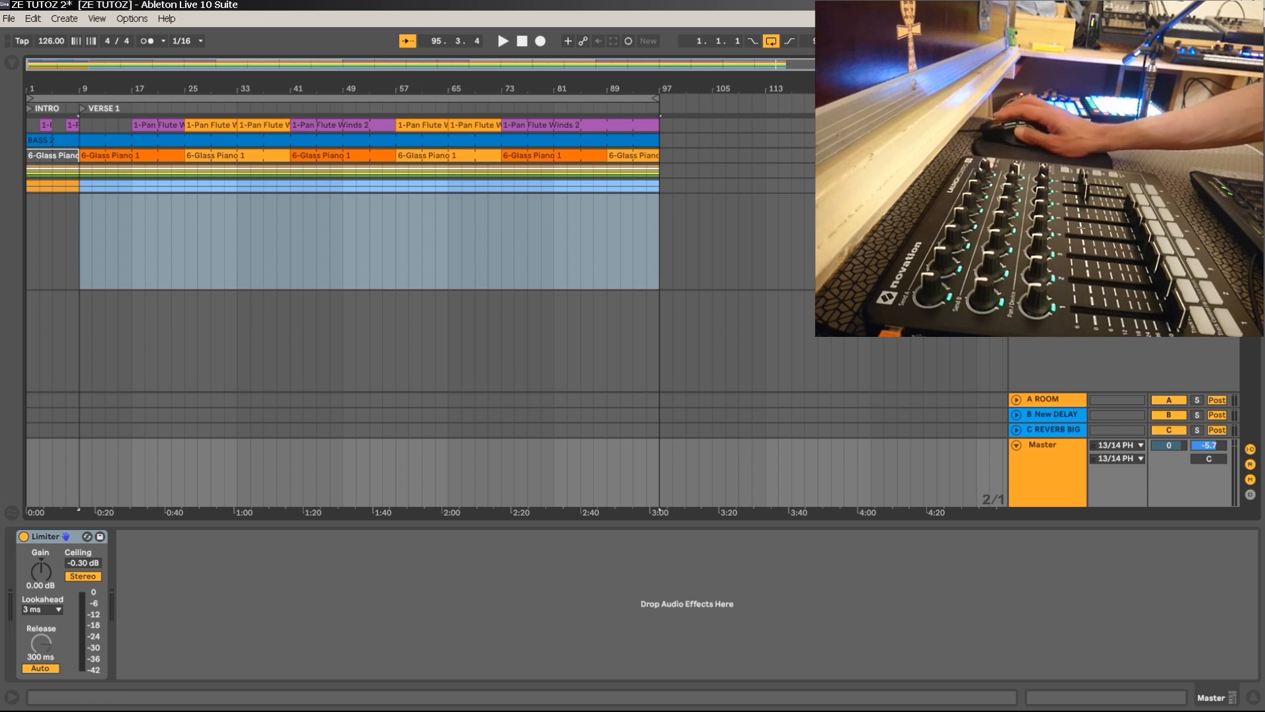
click(1216, 200)
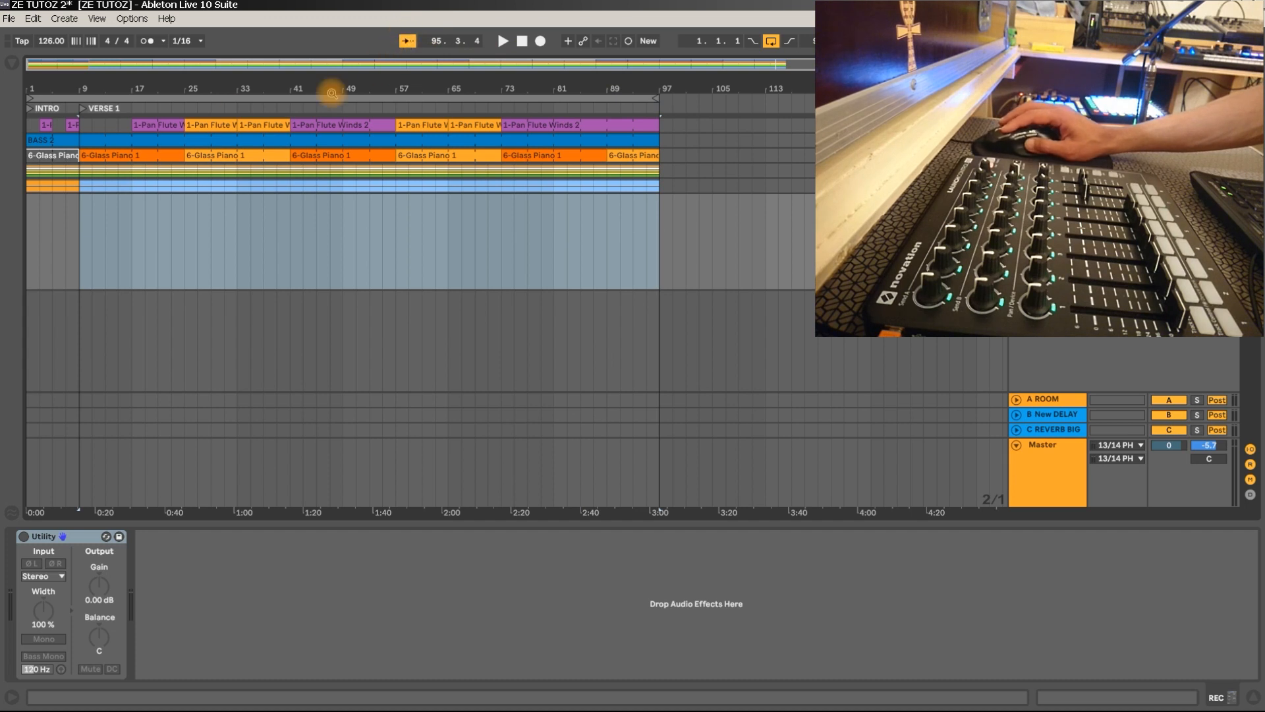
Place the insert marker at 1.1.1 on the REC track and play the arrangement from the start.
drag(122, 86, 126, 91)
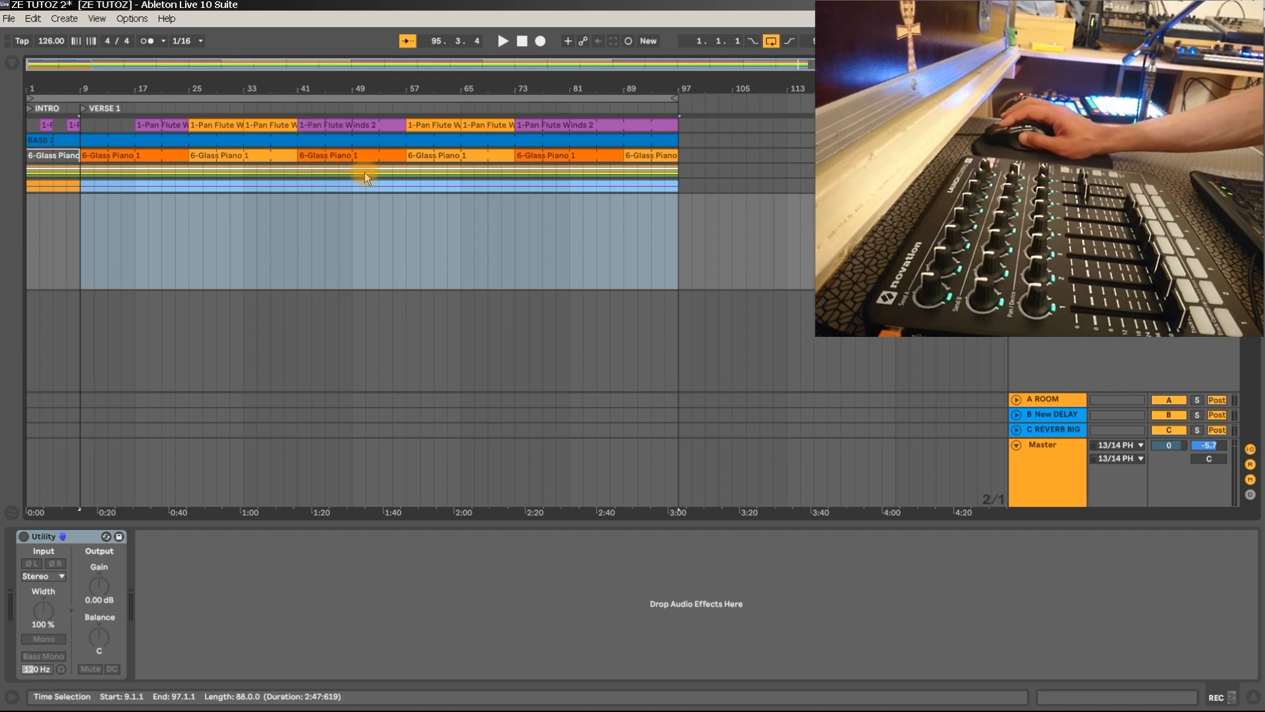
click(33, 235)
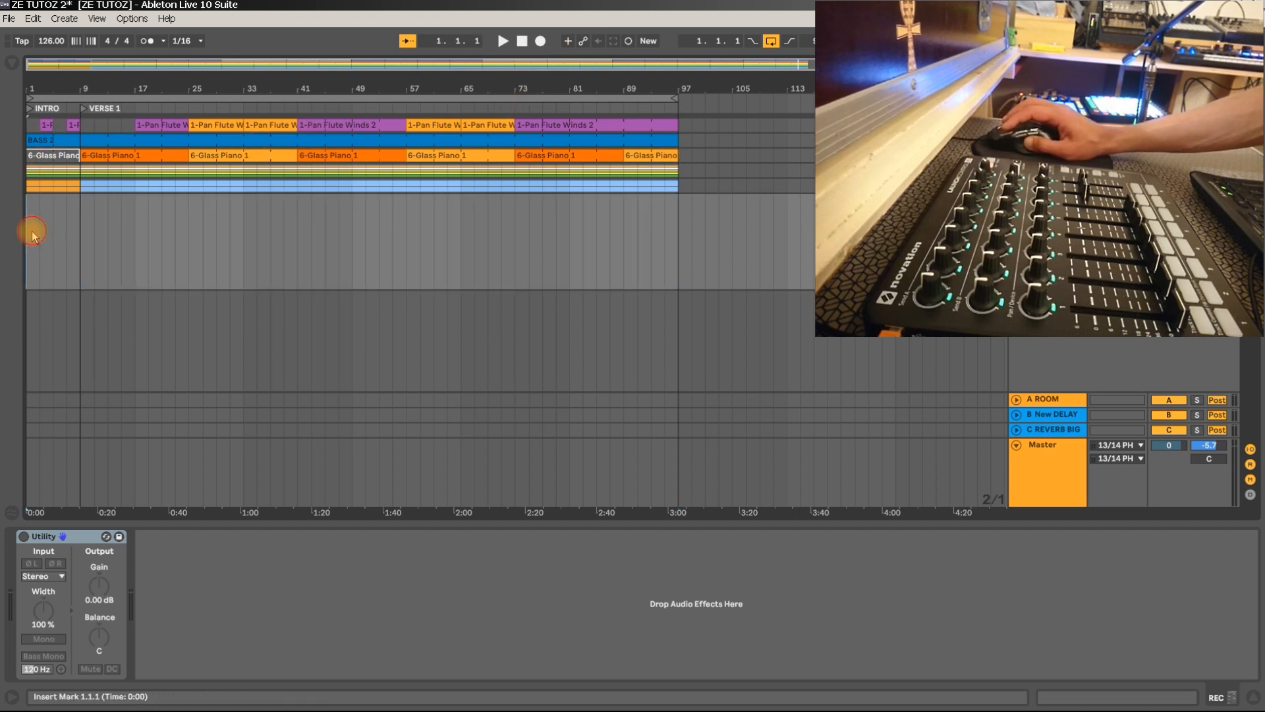
key(space)
key(space)
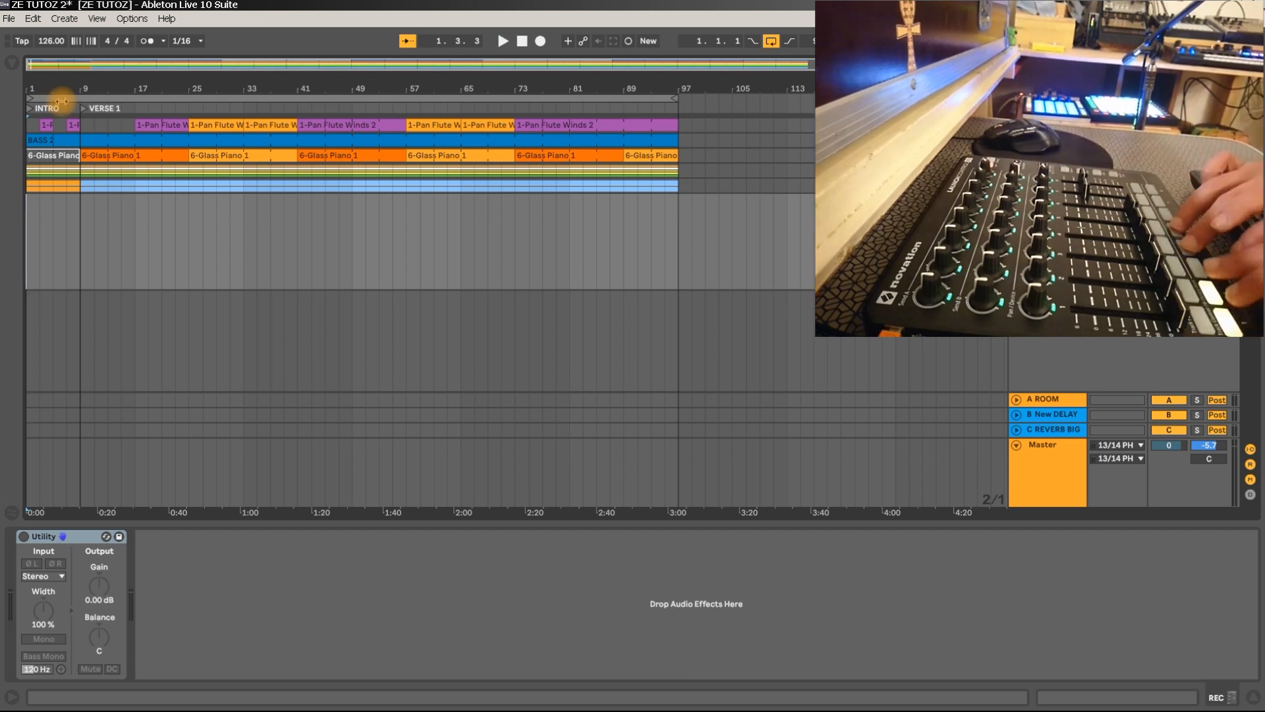
key(space)
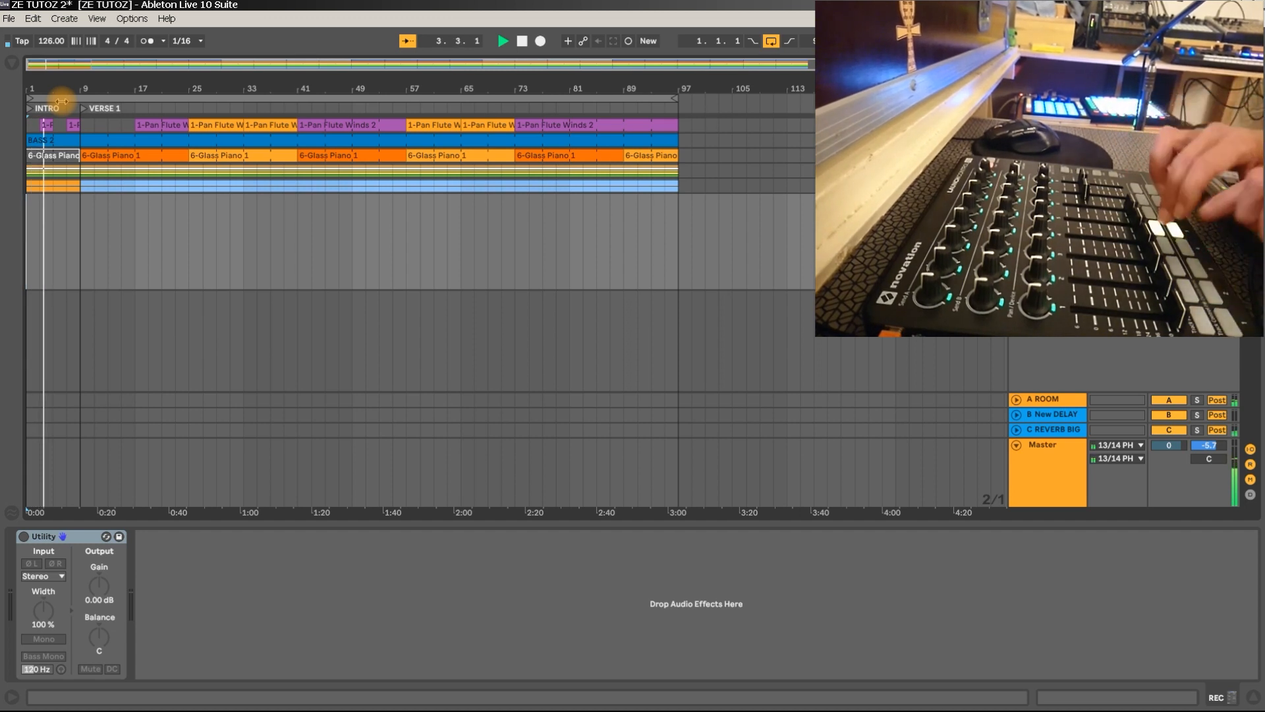
Restart the arrangement from 1.1.1 and start recording the master output onto the armed REC track.
key(space)
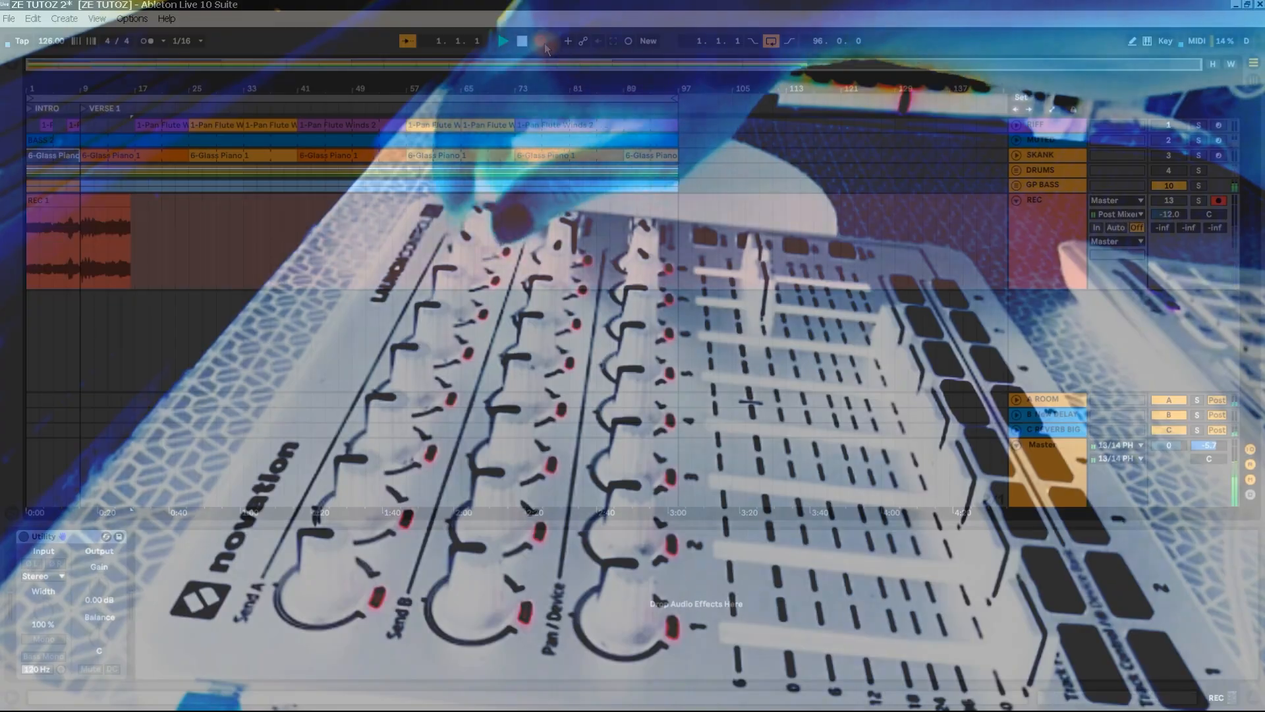
click(543, 43)
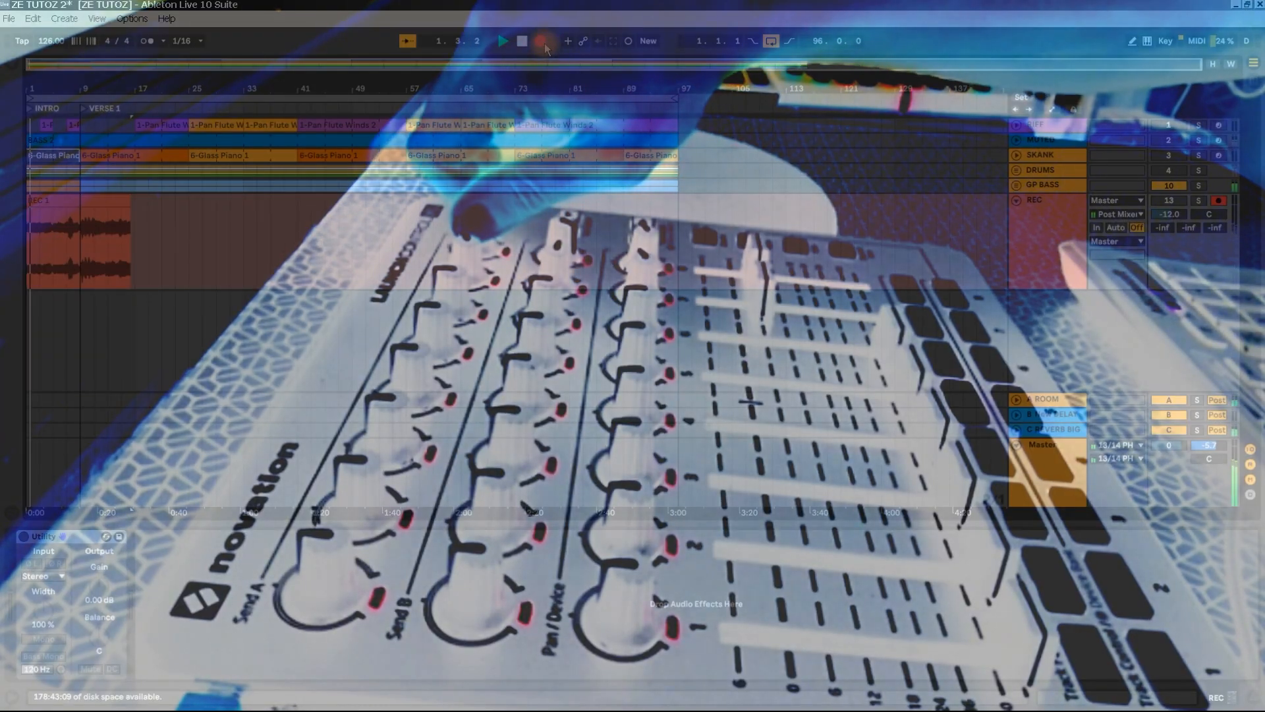